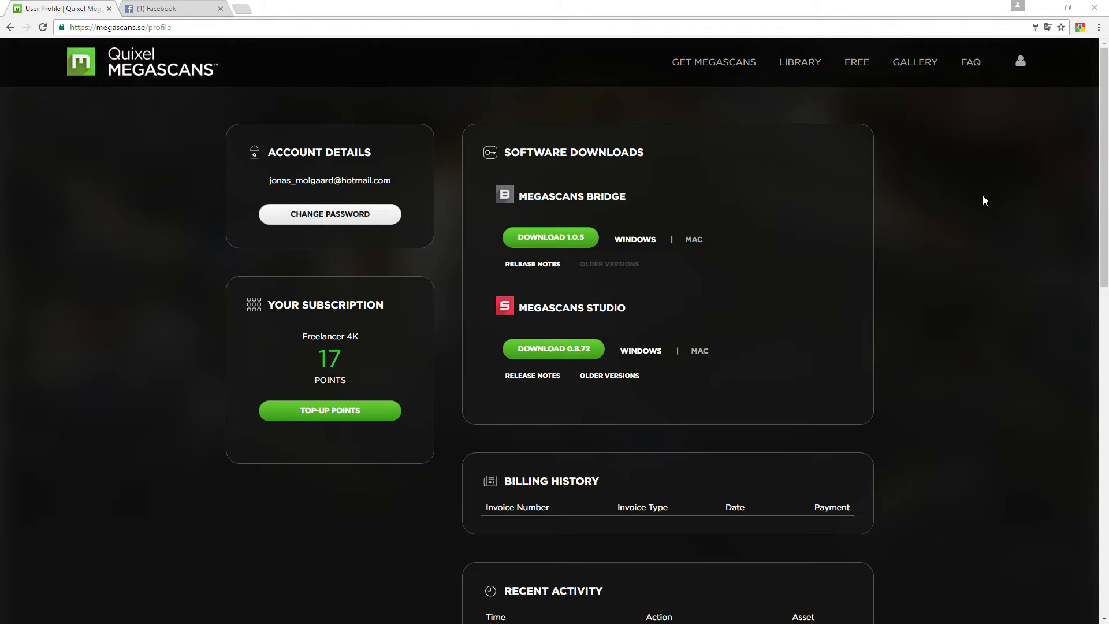
Step: Switch to Megascans Bridge and look through the surface library and its category filter down to the Rock Sandstone (plww4) asset
click(1043, 9)
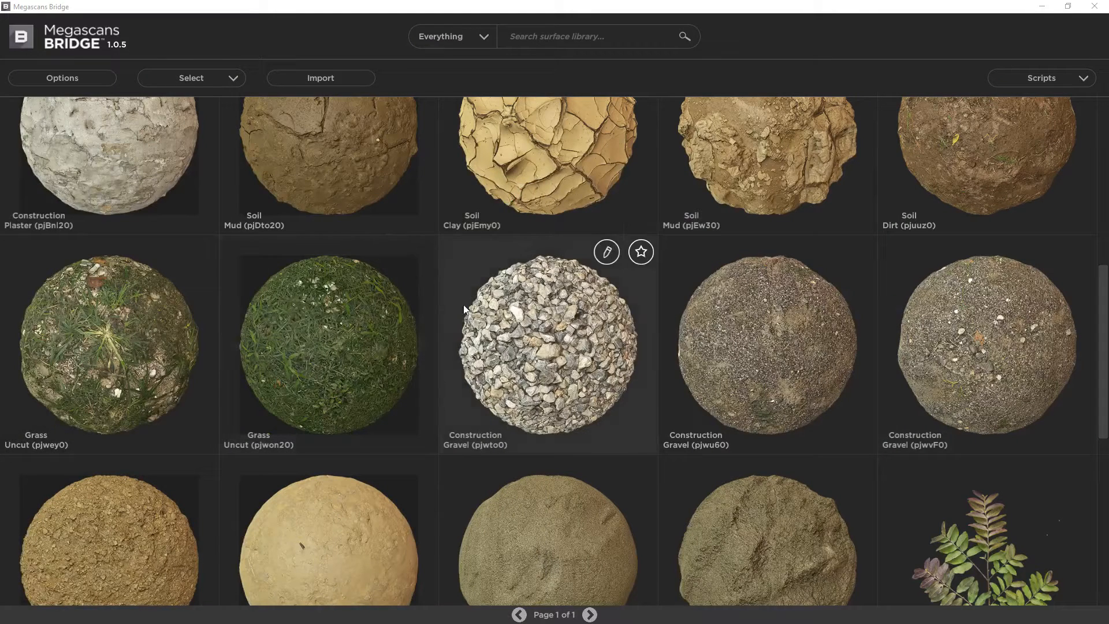
drag(1102, 307, 1087, 138)
click(484, 36)
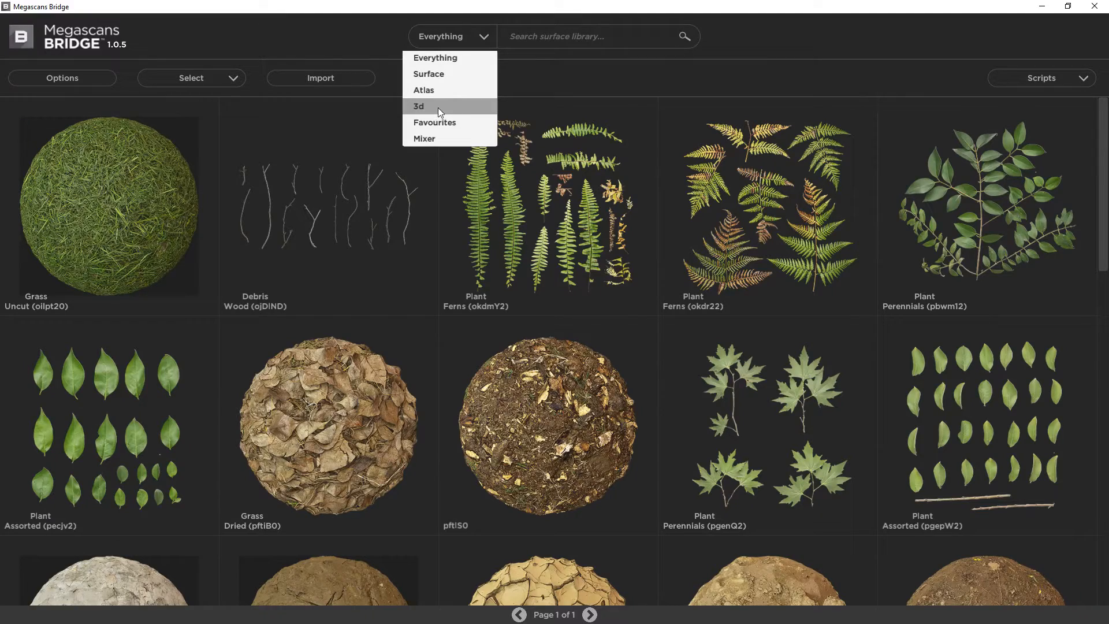
click(929, 38)
scroll(1048, 428, down, 10)
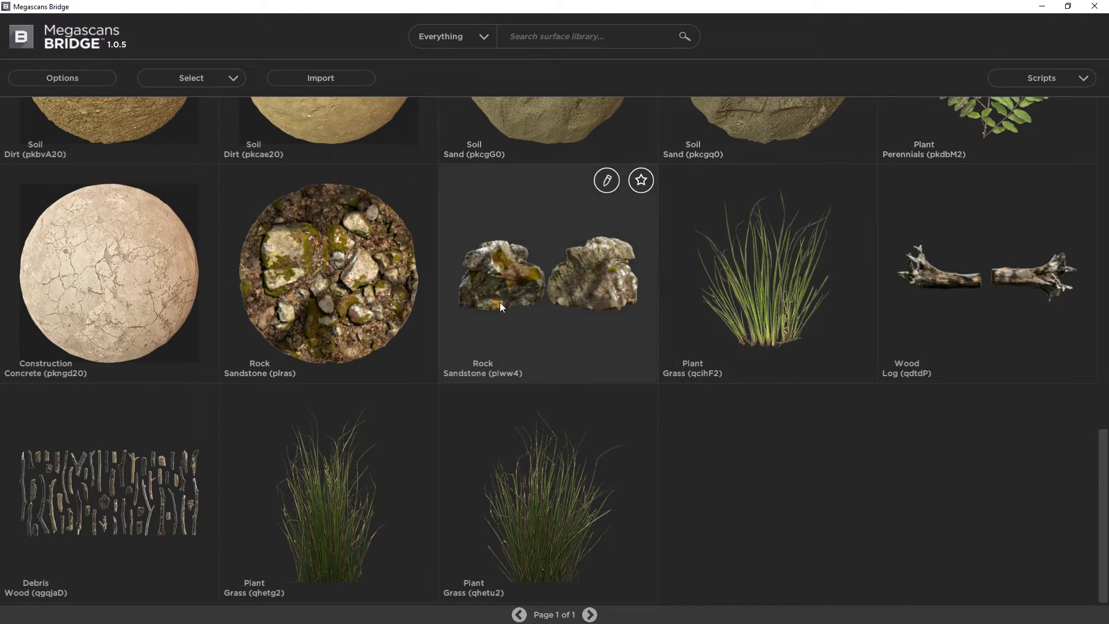
Step: Export the Rock Sandstone (plww4) asset with Send to Unreal(3d), using 4K JPG maps and the lod0 fbx model, and dismiss the output folder
click(1035, 78)
mouse_move(1003, 158)
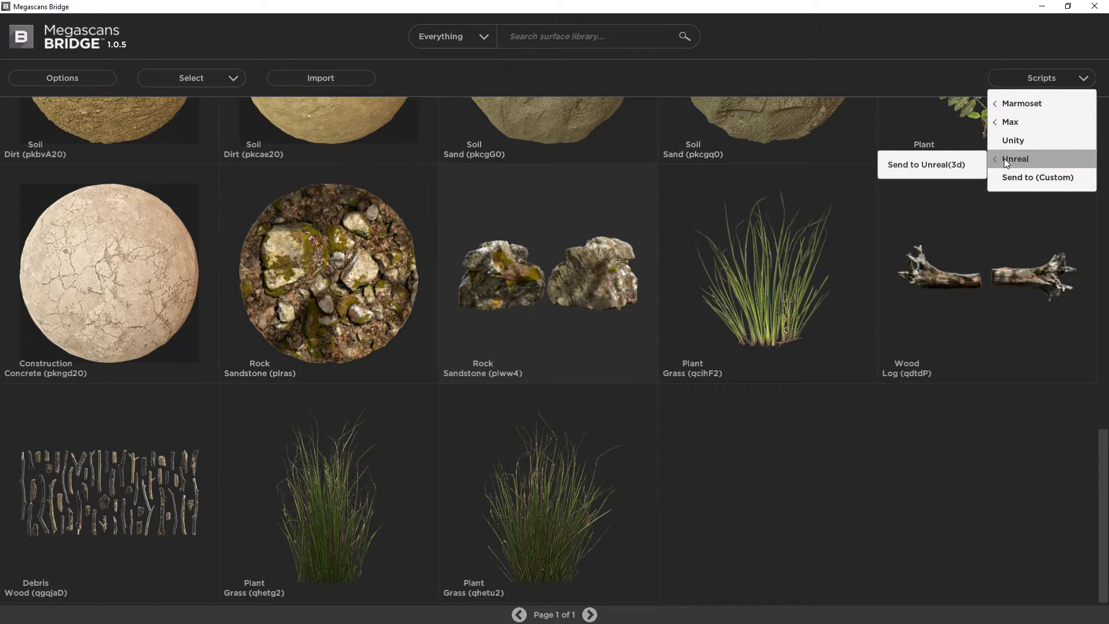
click(920, 167)
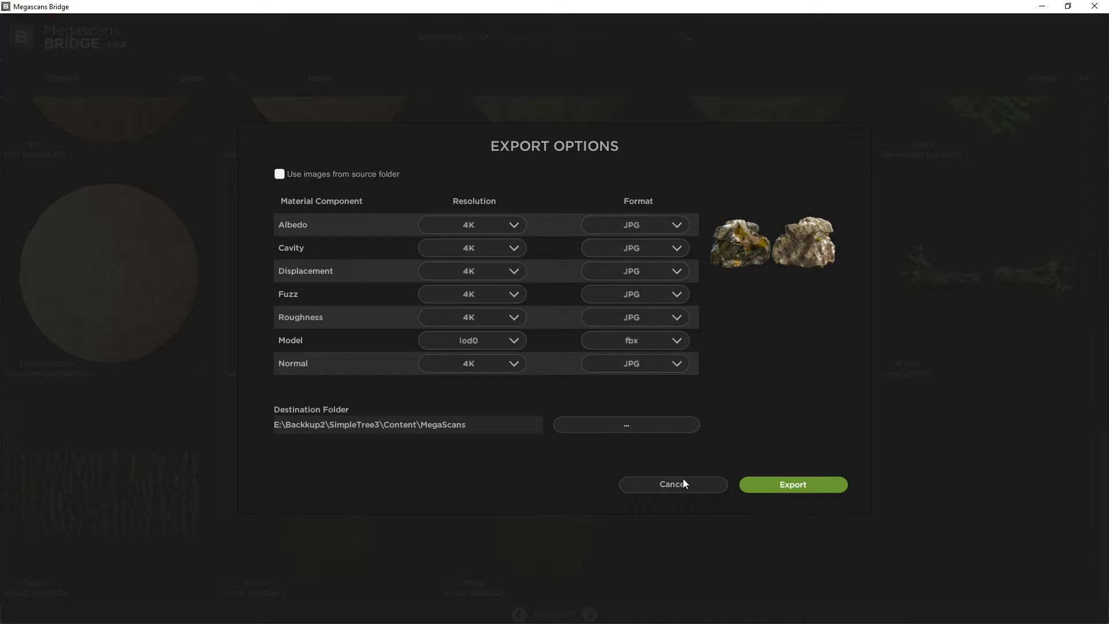
click(781, 486)
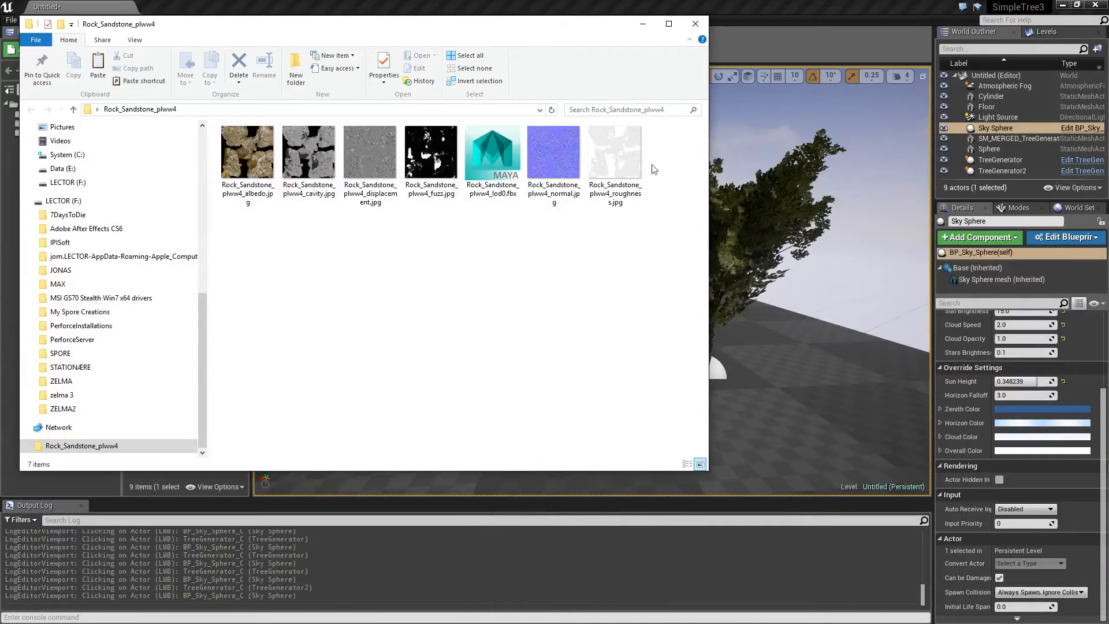
click(642, 24)
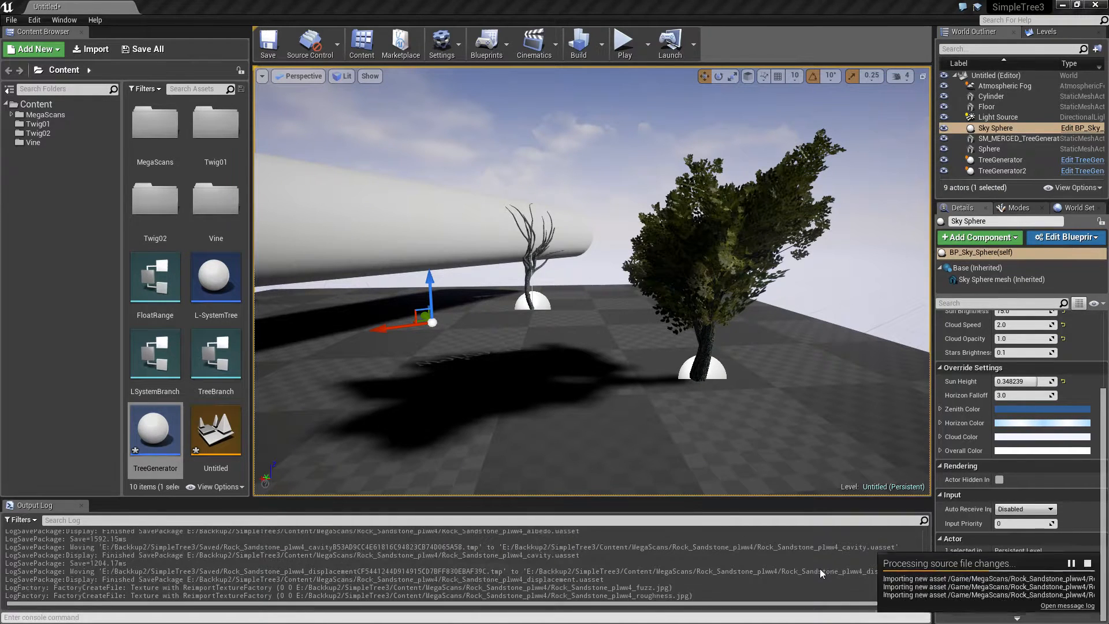
Step: Import the rock's lod0 FBX with Import Materials enabled and accept the normal texture as a normal map
drag(526, 276, 515, 168)
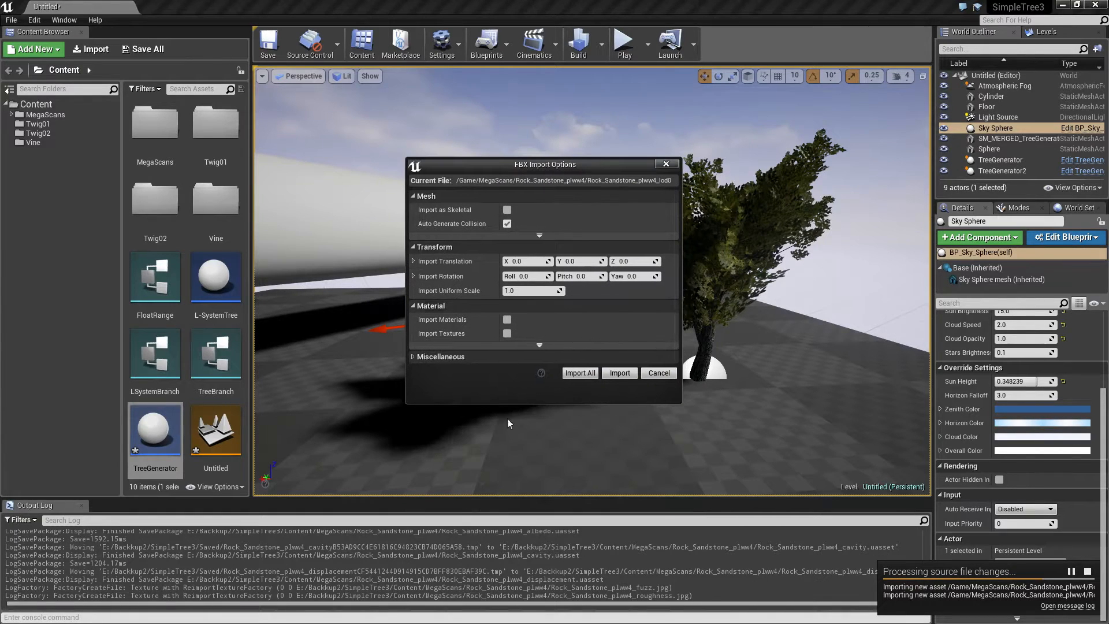
click(507, 320)
click(620, 373)
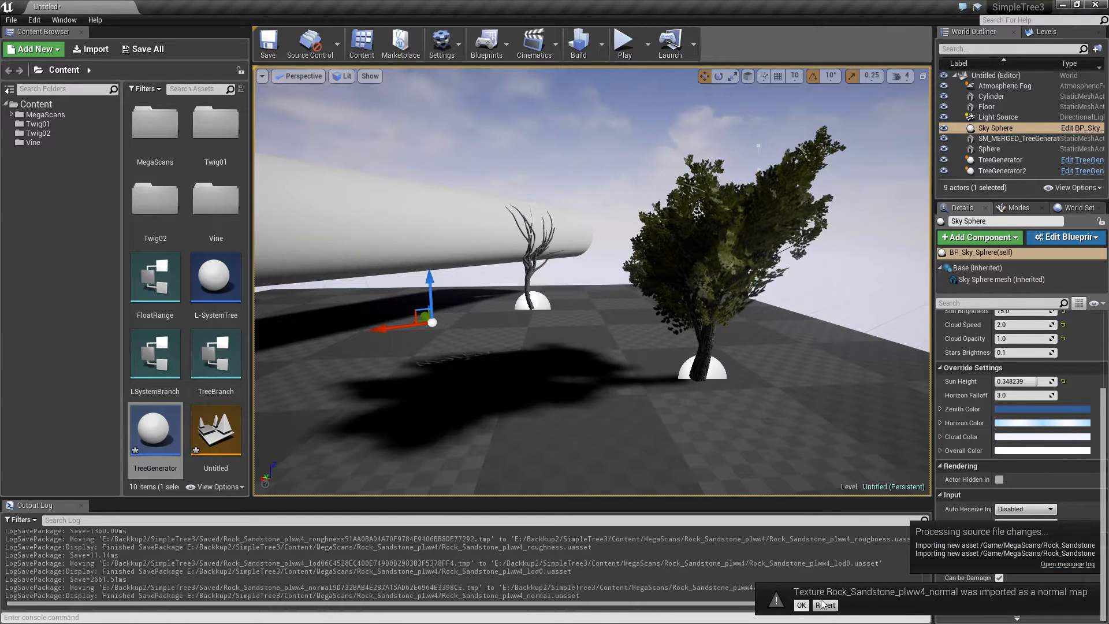
click(801, 605)
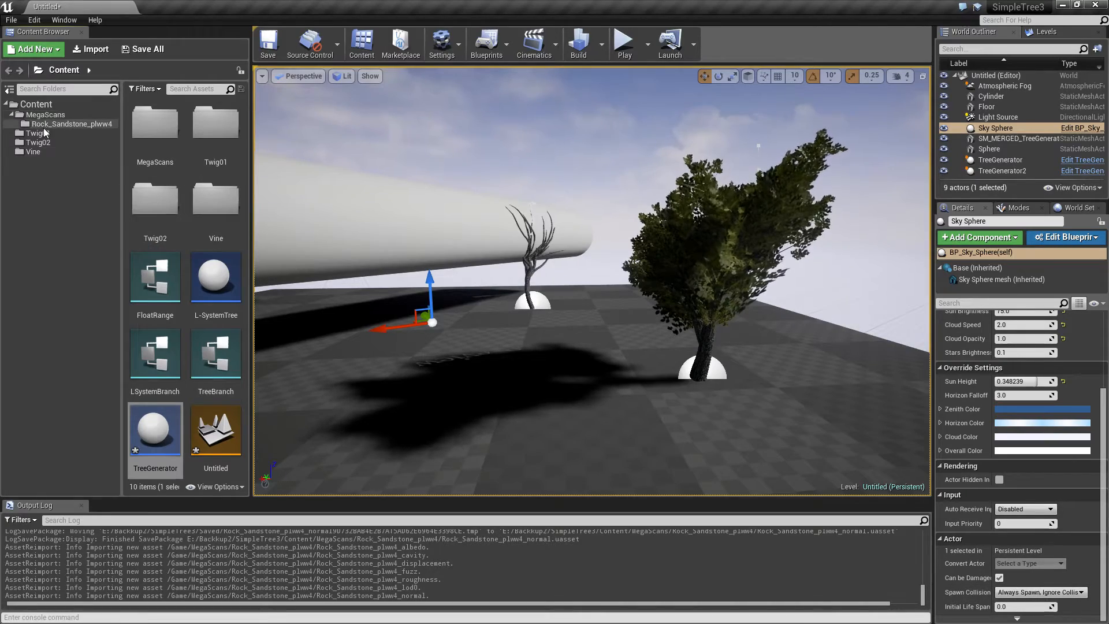
Step: Examine the compression settings of the normal texture in the Rock_Sandstone_plww4 folder, then return to the level editor
click(52, 123)
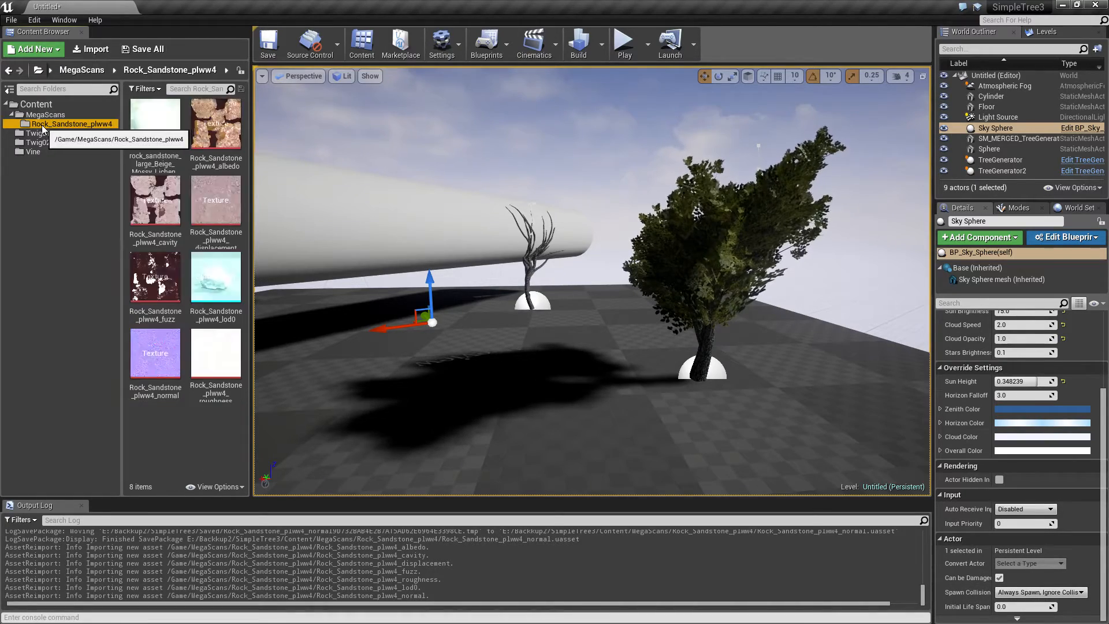
double_click(157, 365)
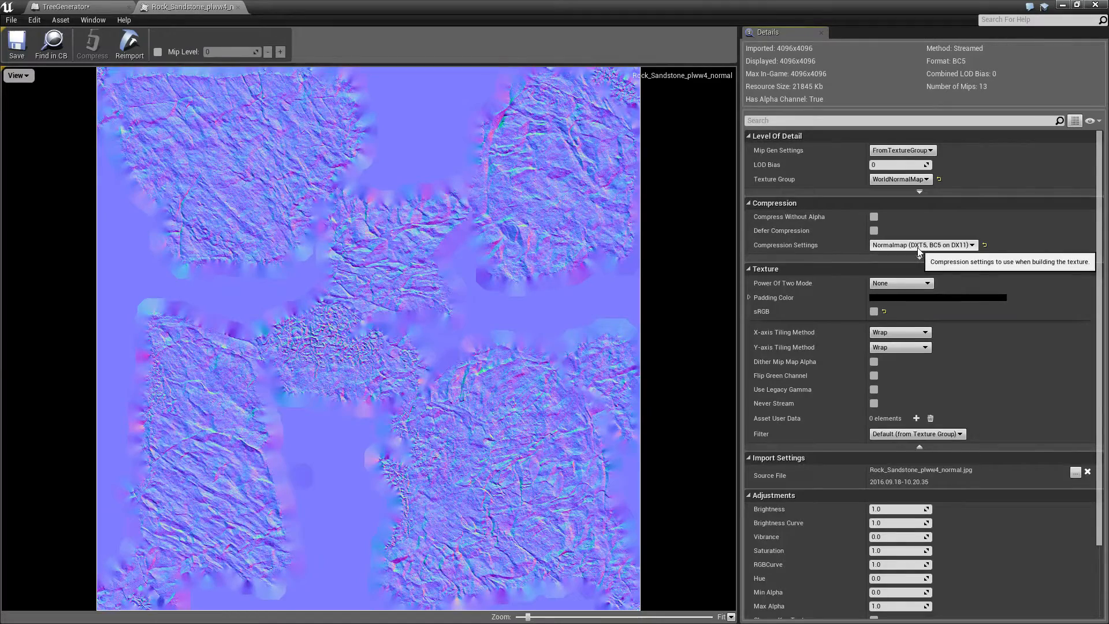
click(240, 7)
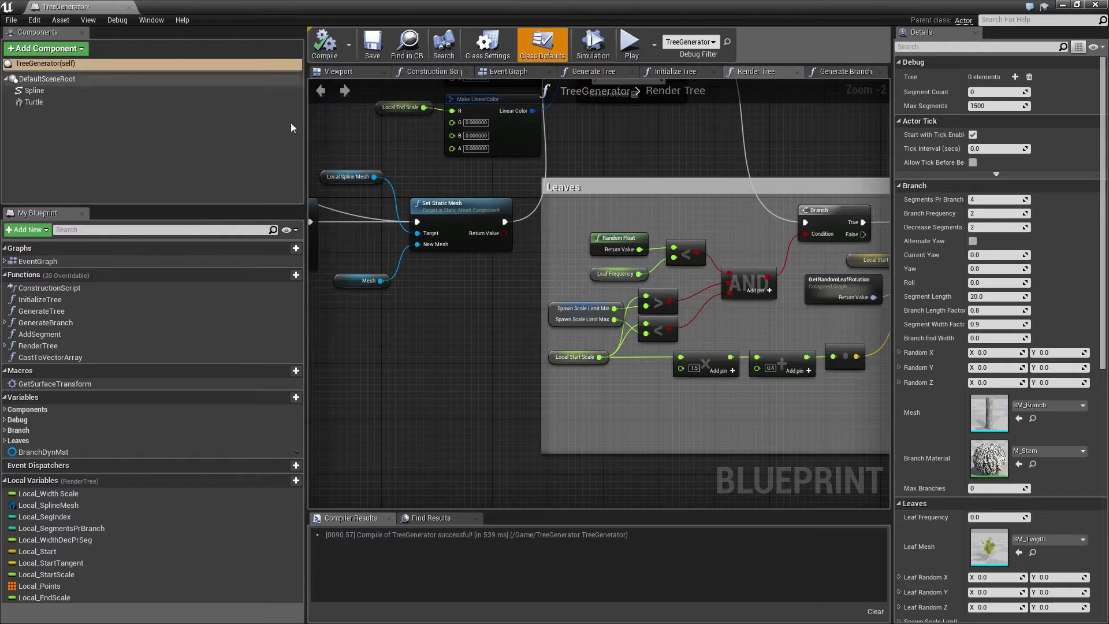
click(128, 7)
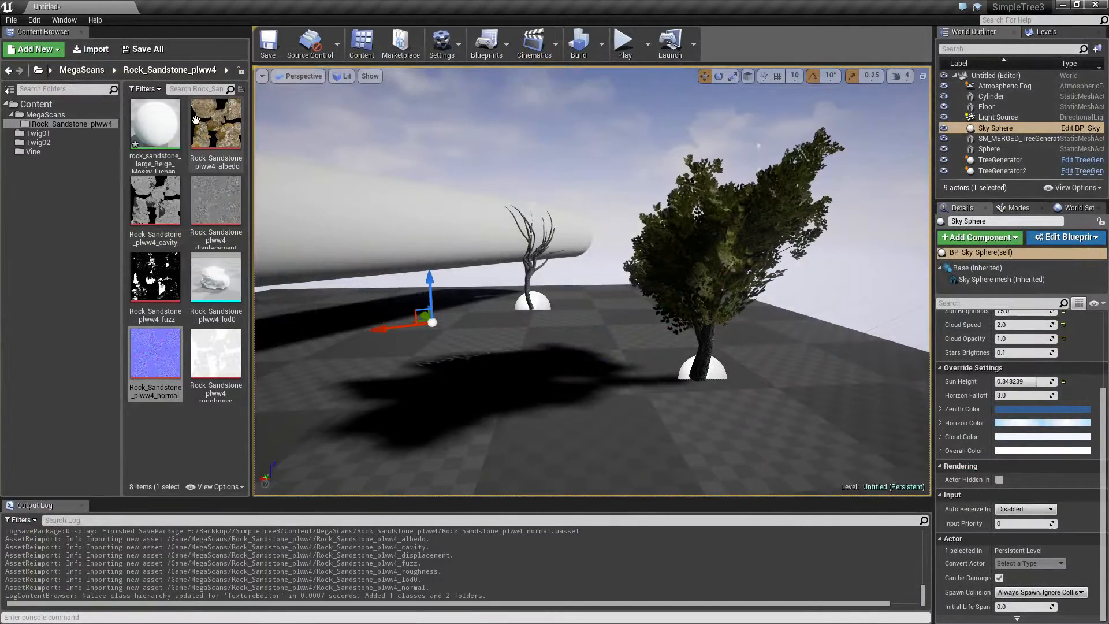
Step: Place the Rock_Sandstone_plww4_lod0 mesh on the open floor in front of the cylinder and raise it slightly
right_drag(513, 270, 390, 287)
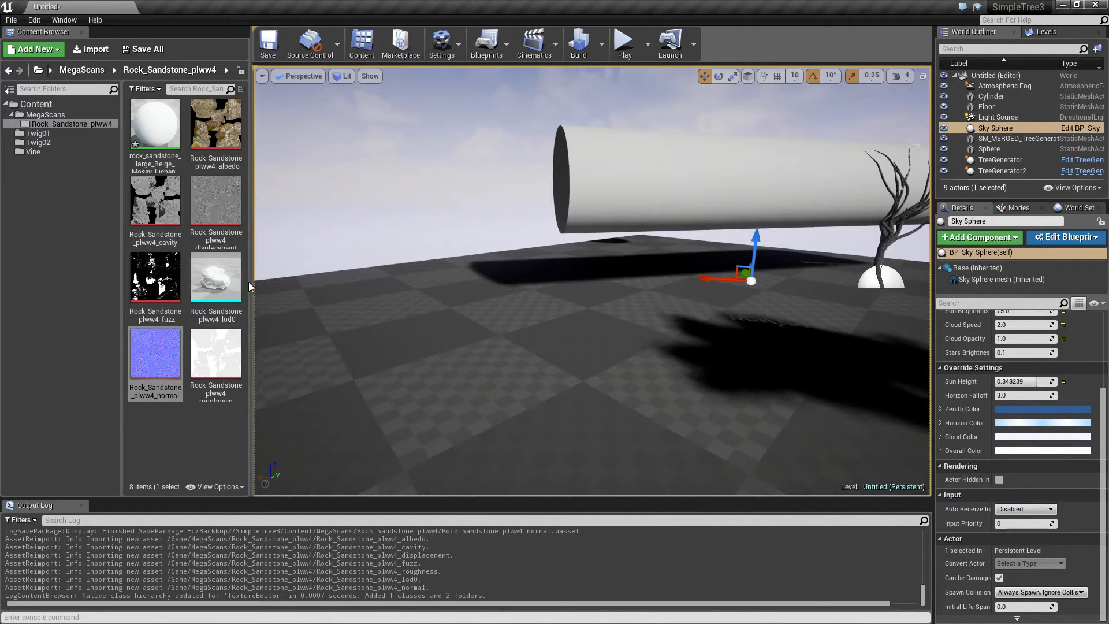
drag(216, 279, 523, 410)
drag(521, 371, 519, 342)
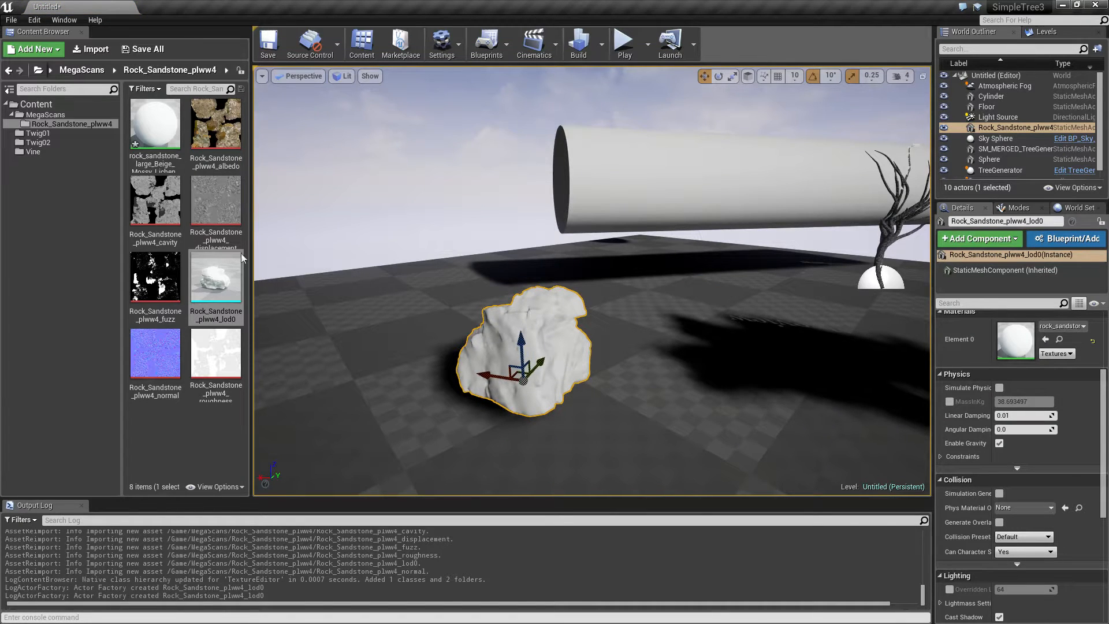
Step: Open the rock's imported material, move its main node aside and delete the color parameter feeding Base Color
double_click(155, 123)
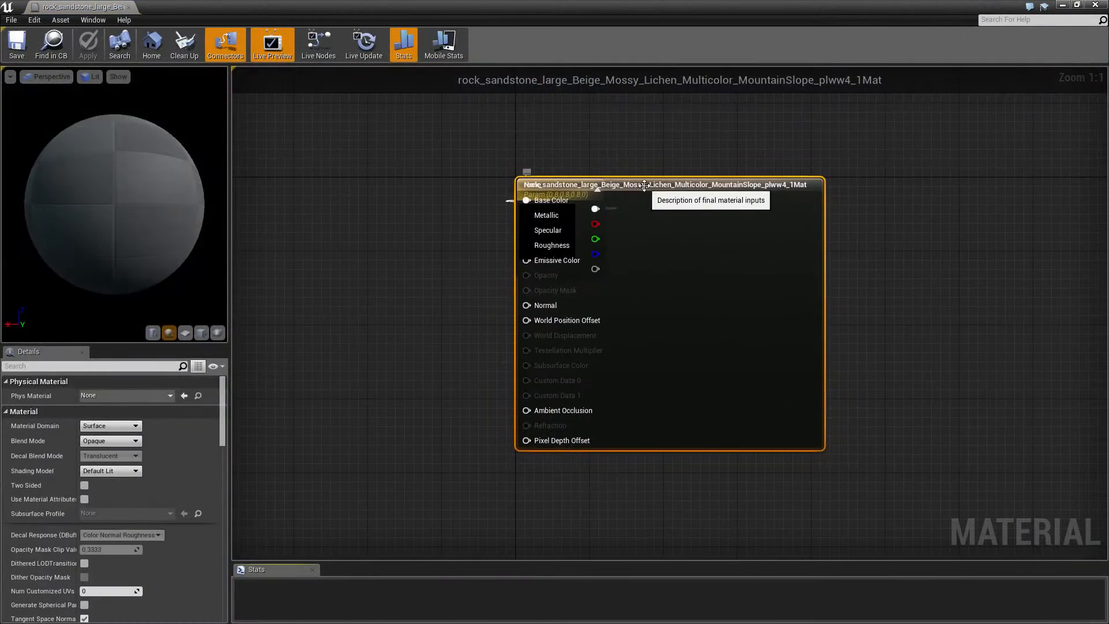
drag(645, 185, 784, 186)
click(542, 187)
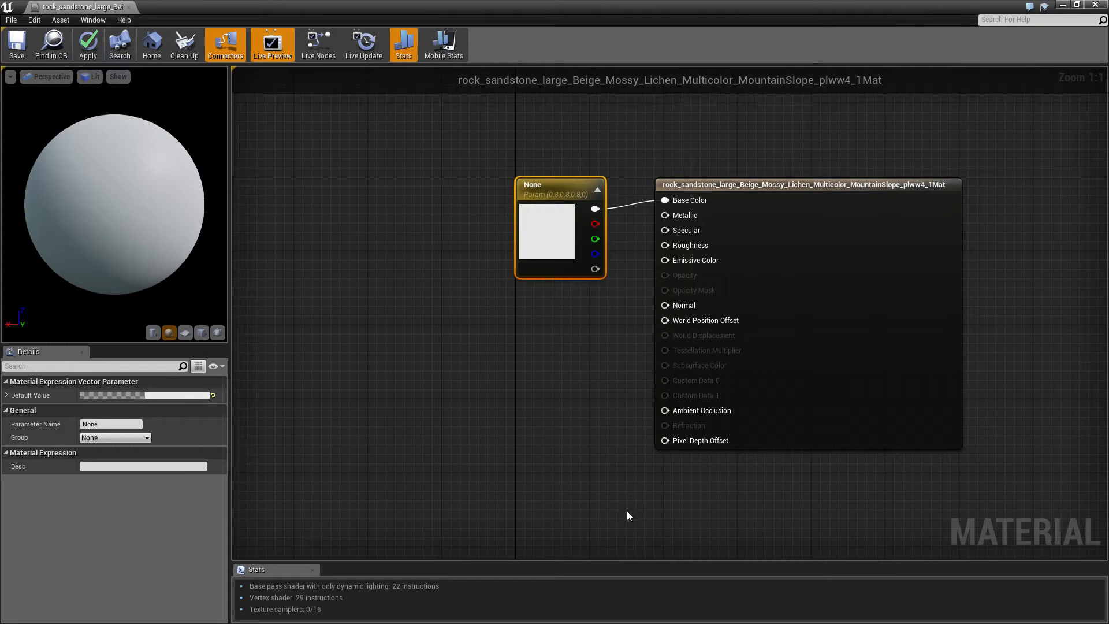
key(Delete)
Step: Add the rock's albedo and displacement textures to the material graph and connect the albedo to Base Color
drag(288, 5, 620, 17)
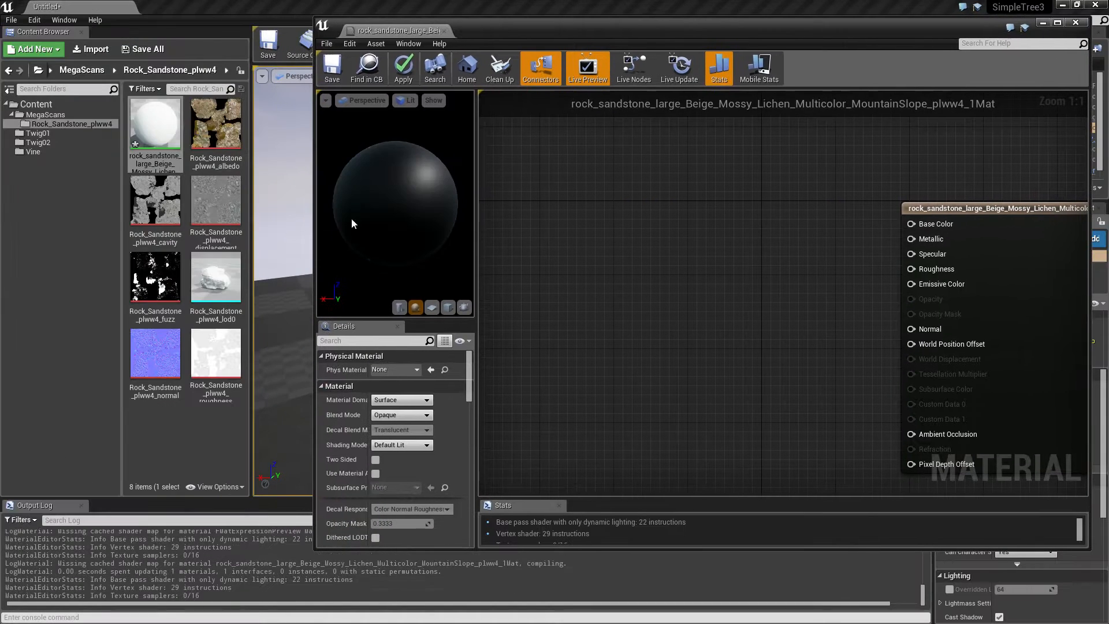
drag(214, 126, 911, 224)
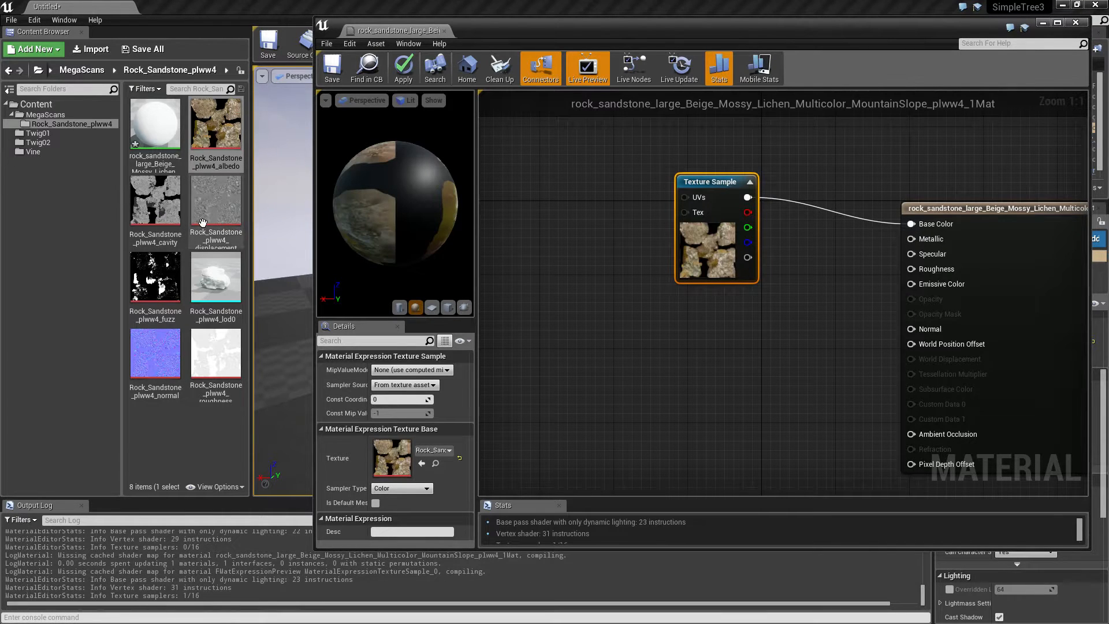
drag(214, 205, 612, 466)
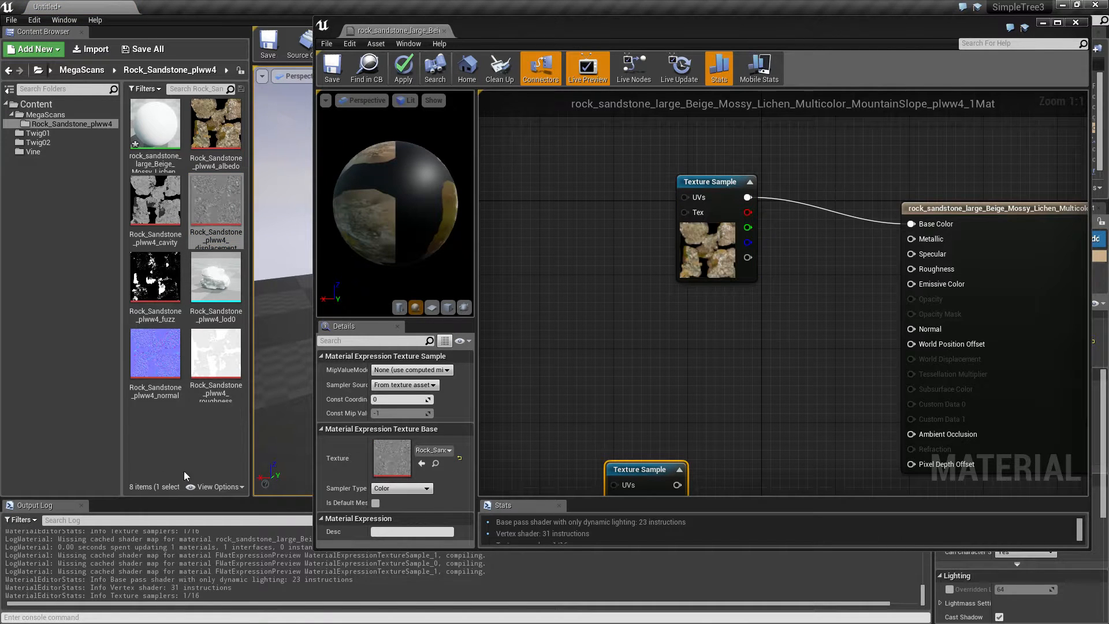
Step: Add the rock's normal and roughness textures, connect them to Normal and Roughness, and save the material
drag(155, 355, 722, 316)
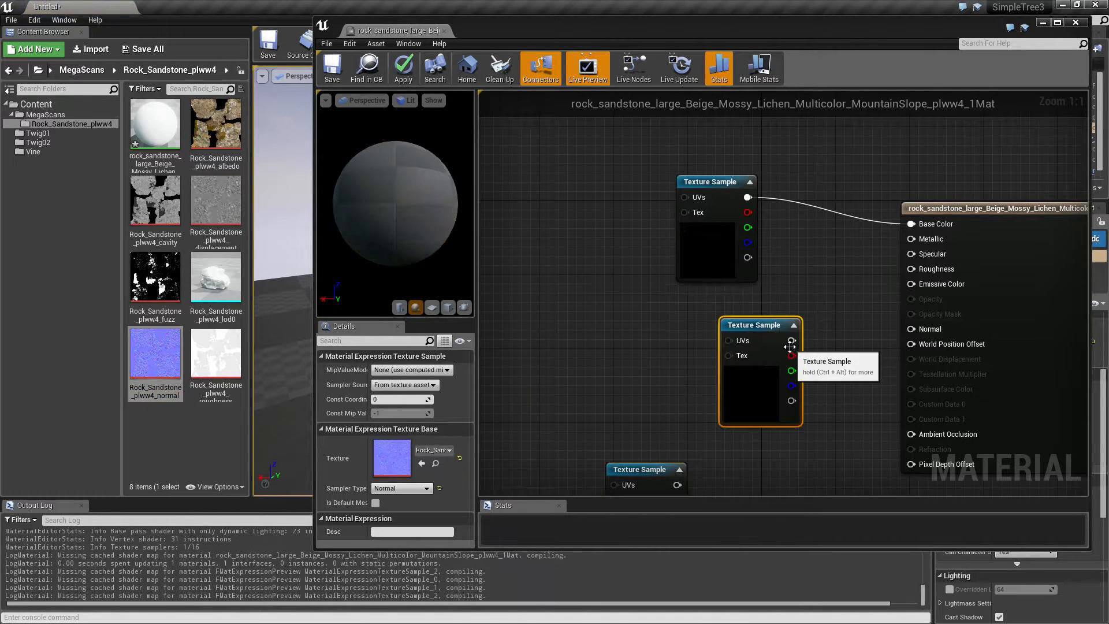
drag(791, 341, 918, 329)
drag(215, 361, 799, 257)
drag(859, 274, 911, 270)
drag(740, 324, 700, 338)
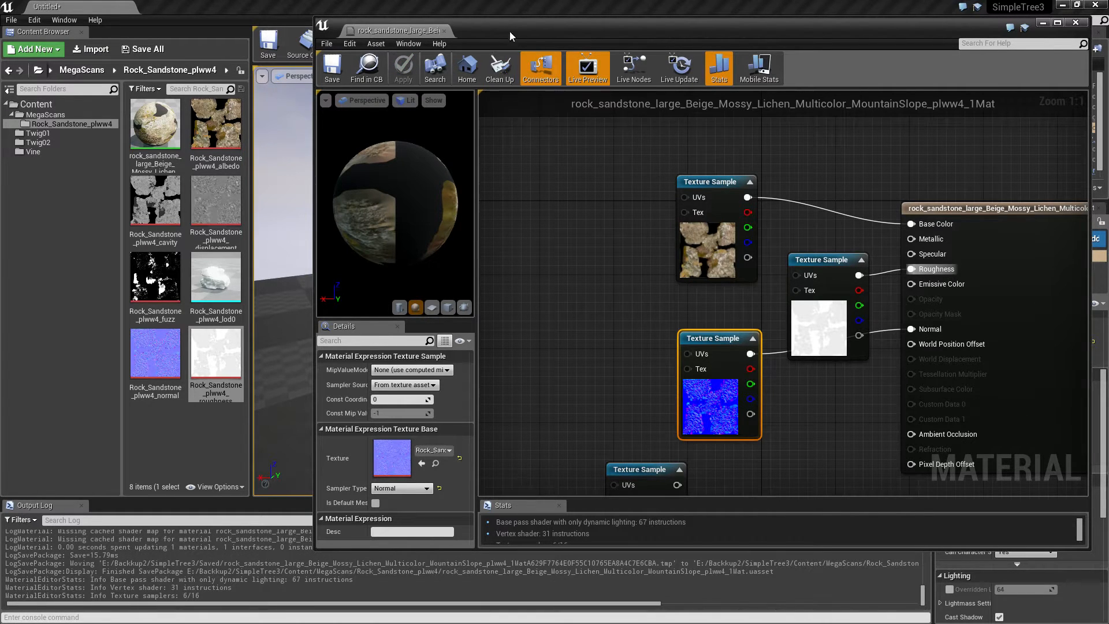
Step: Move the material editor aside and inspect the textured rock in the level up close and from several angles
drag(502, 28, 845, 116)
mouse_move(482, 326)
alt+mouse_down()
mouse_move(520, 358)
mouse_move(497, 329)
alt+mouse_up()
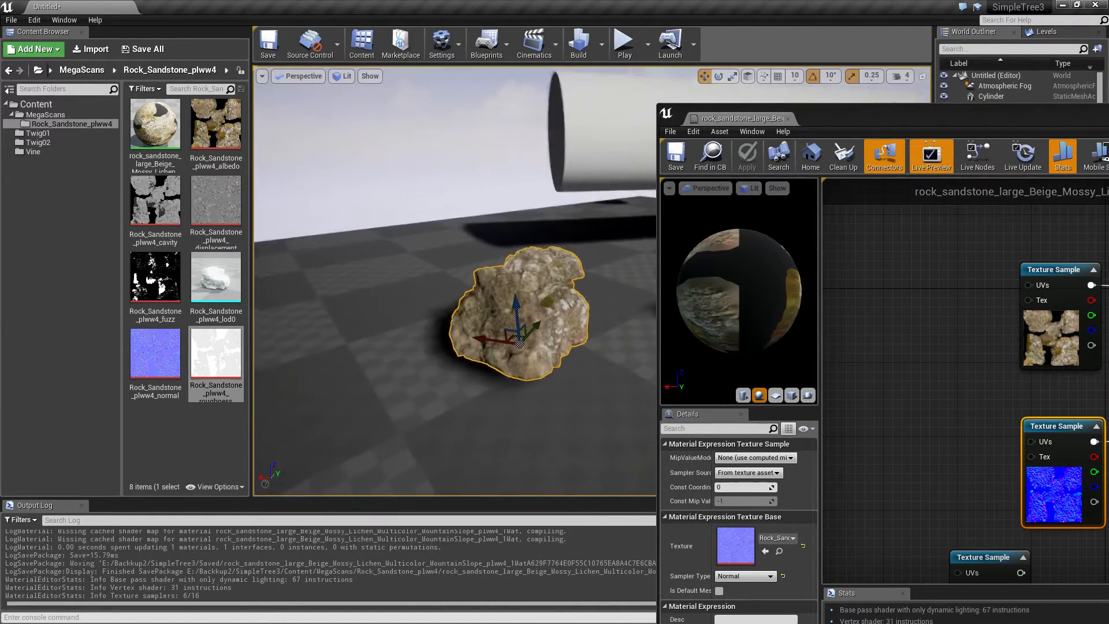
right_drag(497, 329, 404, 347)
click(364, 95)
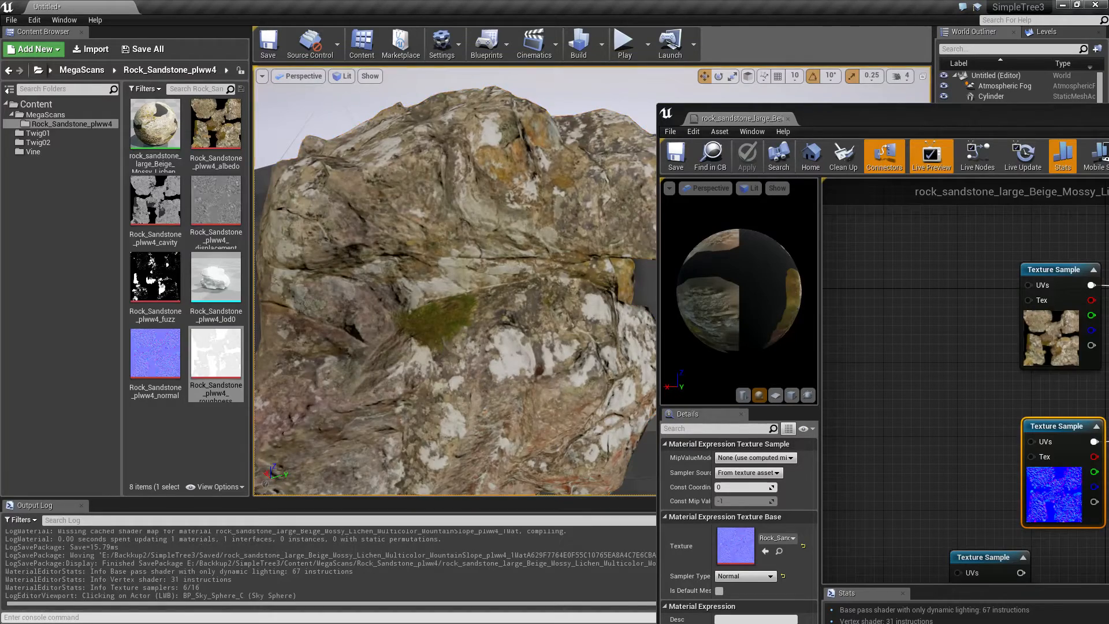
right_drag(538, 391, 612, 399)
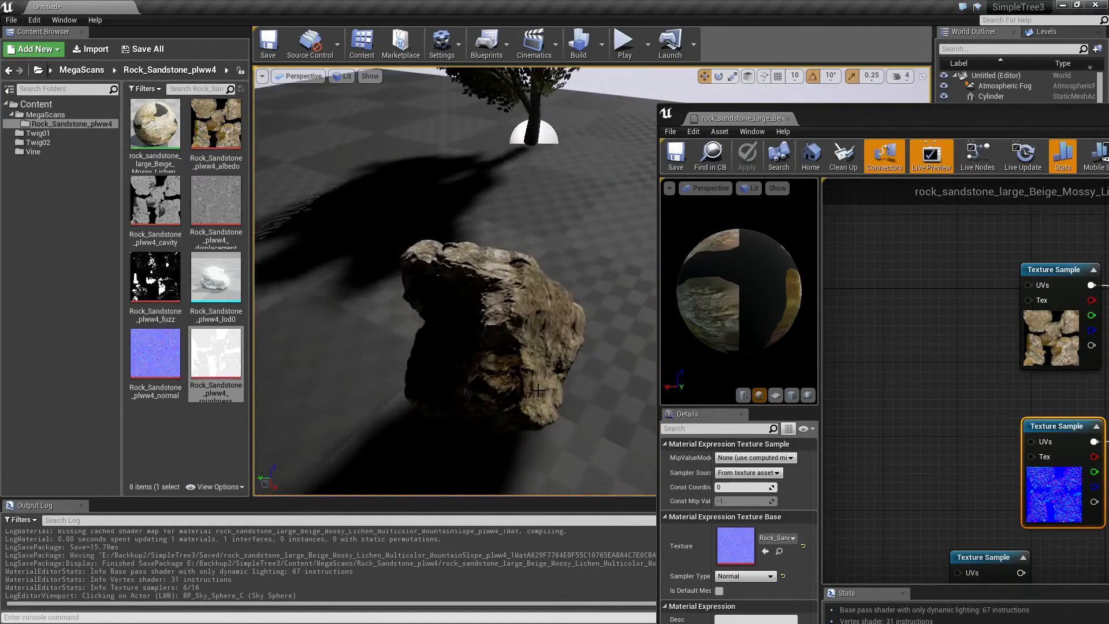
right_drag(538, 391, 497, 347)
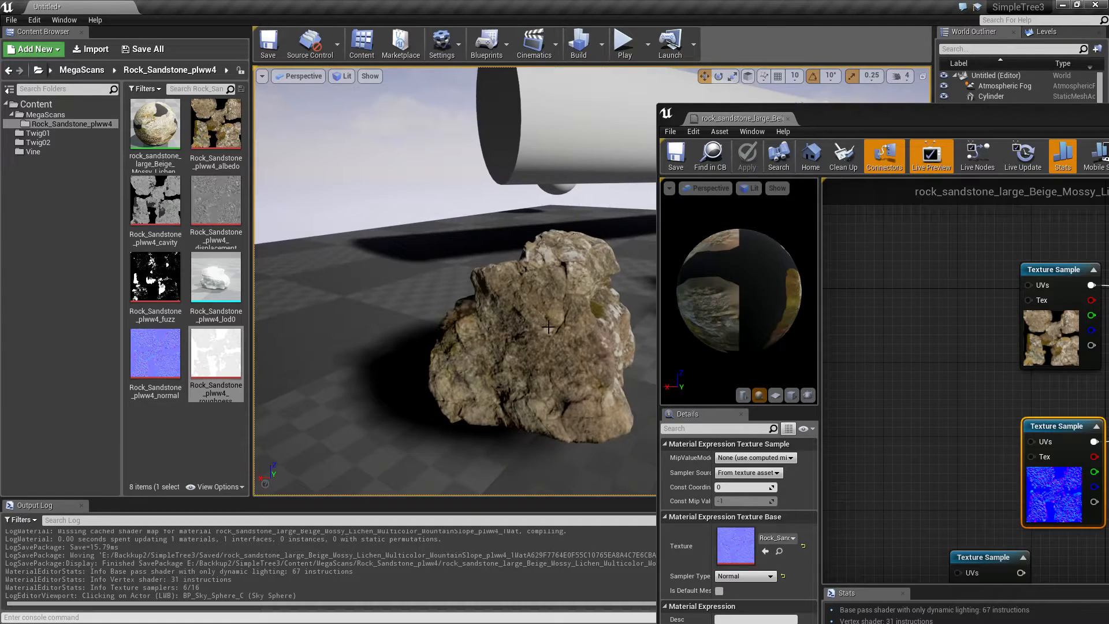
Step: Maximize the material editor, align the displacement Texture Sample below the normal map and add a VertexNormalWS node between them
double_click(847, 123)
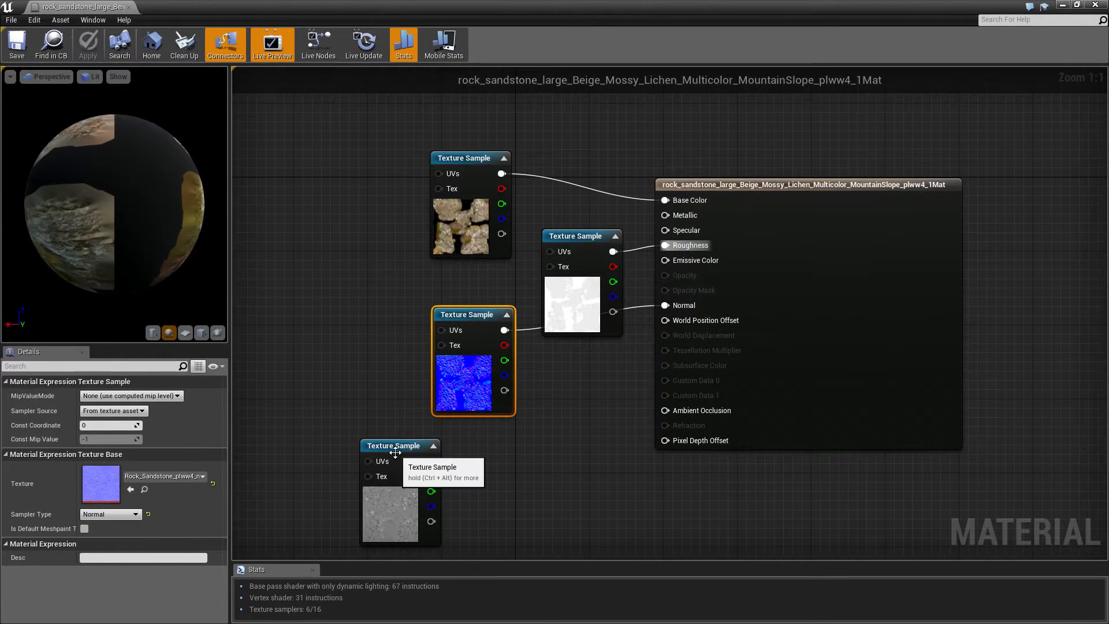
drag(397, 456, 445, 489)
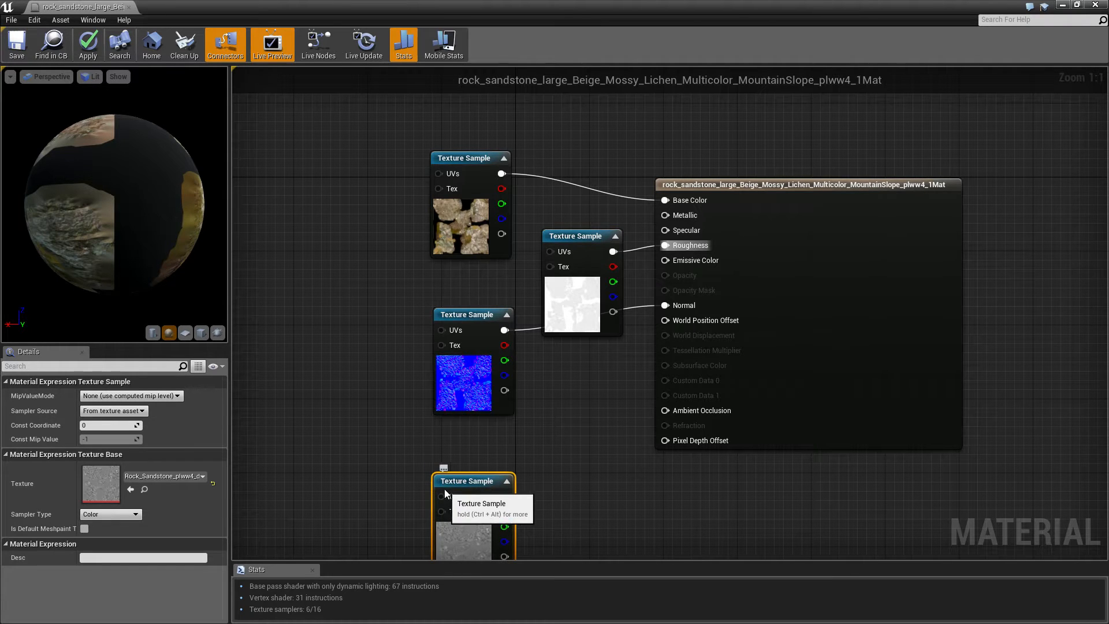
right_click(444, 438)
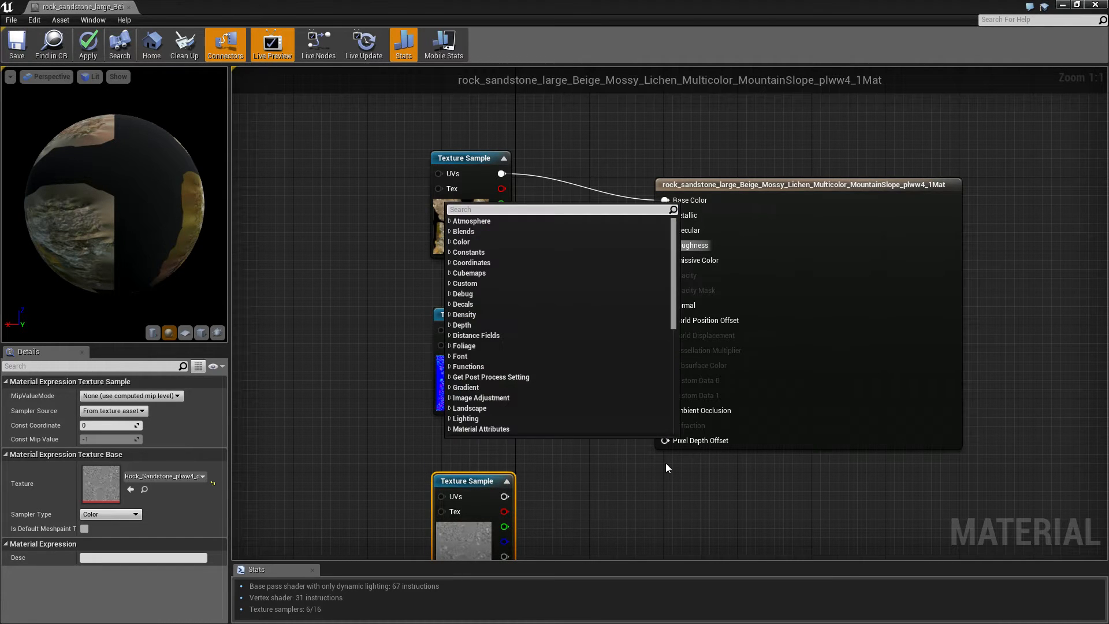
text(ve)
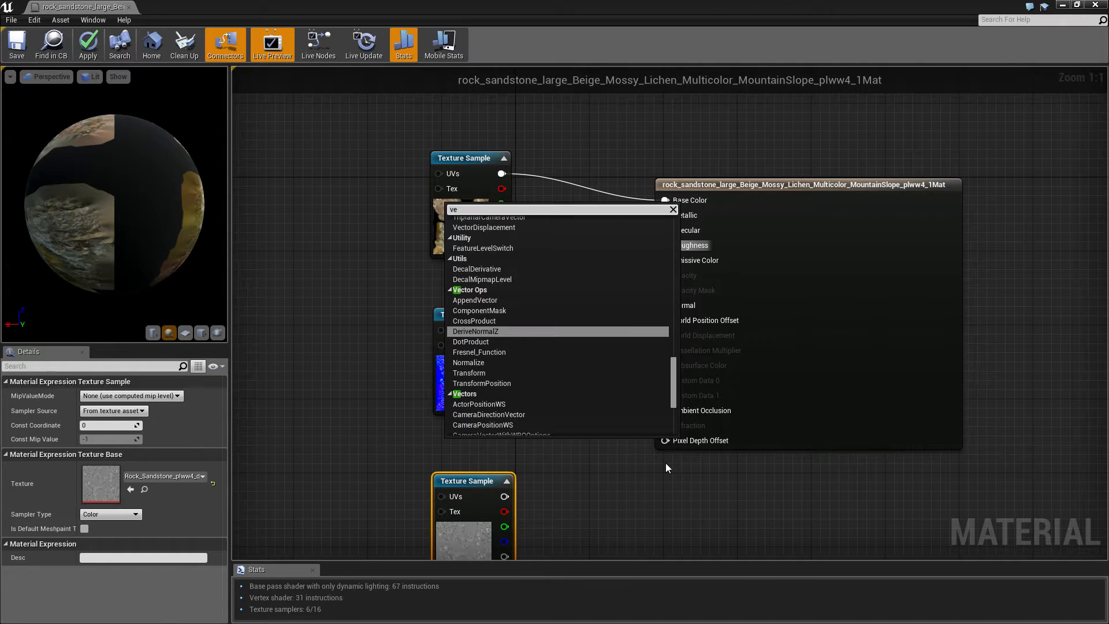
text(rtexno)
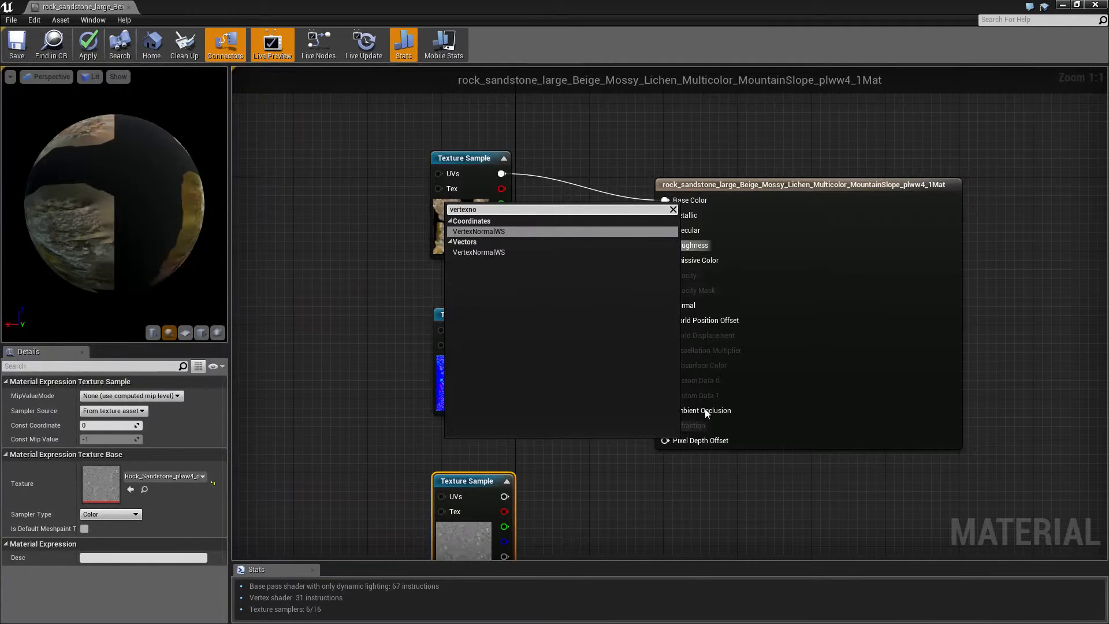
click(497, 232)
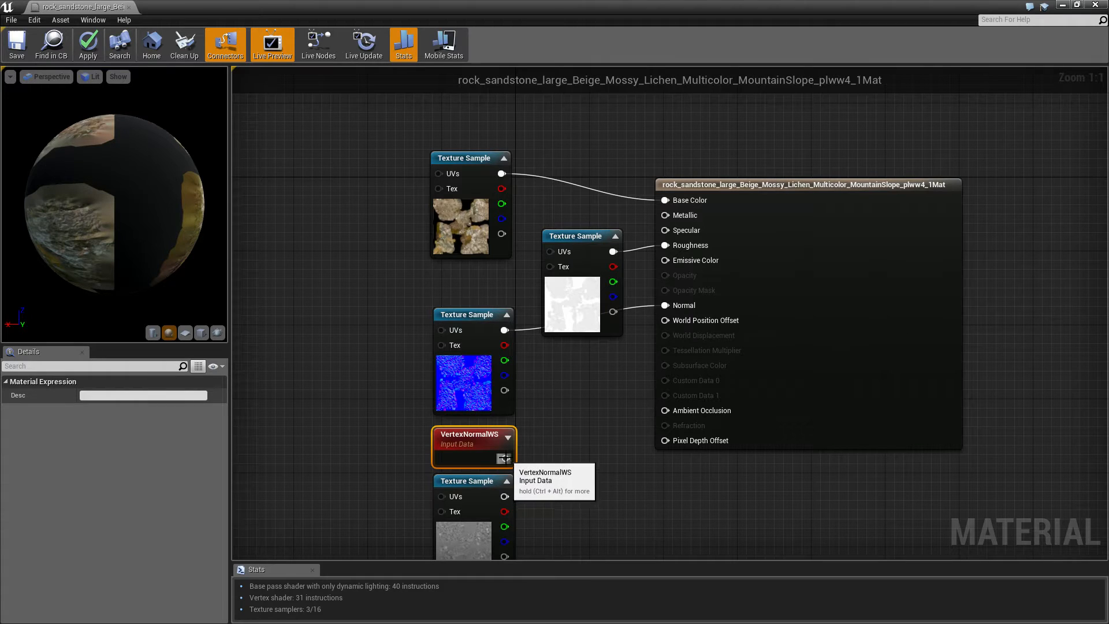
Step: Add a Multiply node with VertexNormalWS connected to its A input
drag(503, 459, 561, 469)
text(m)
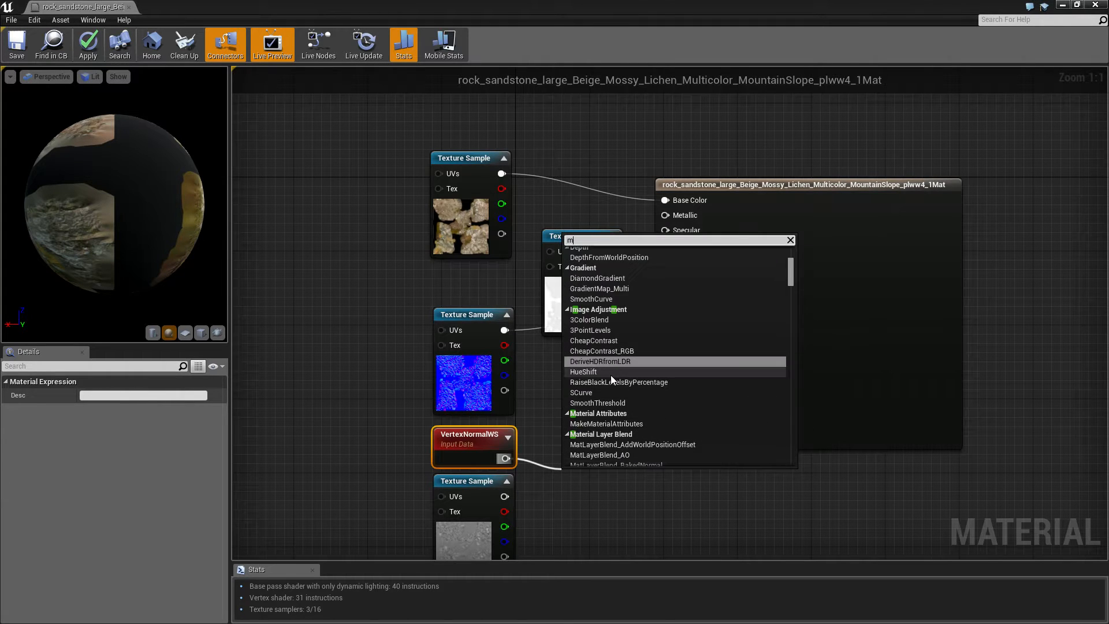
text(ul)
click(576, 314)
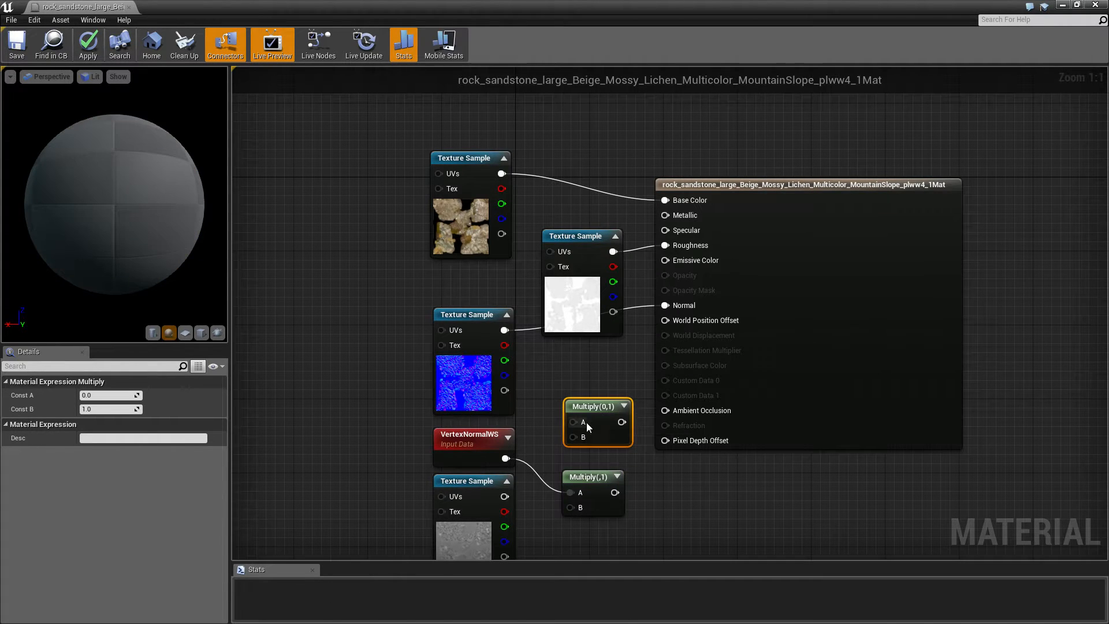
Step: Delete the extra Multiply node, connect the displacement texture to the remaining Multiply's B input, and wire its output to World Displacement
key(Delete)
drag(504, 496, 665, 335)
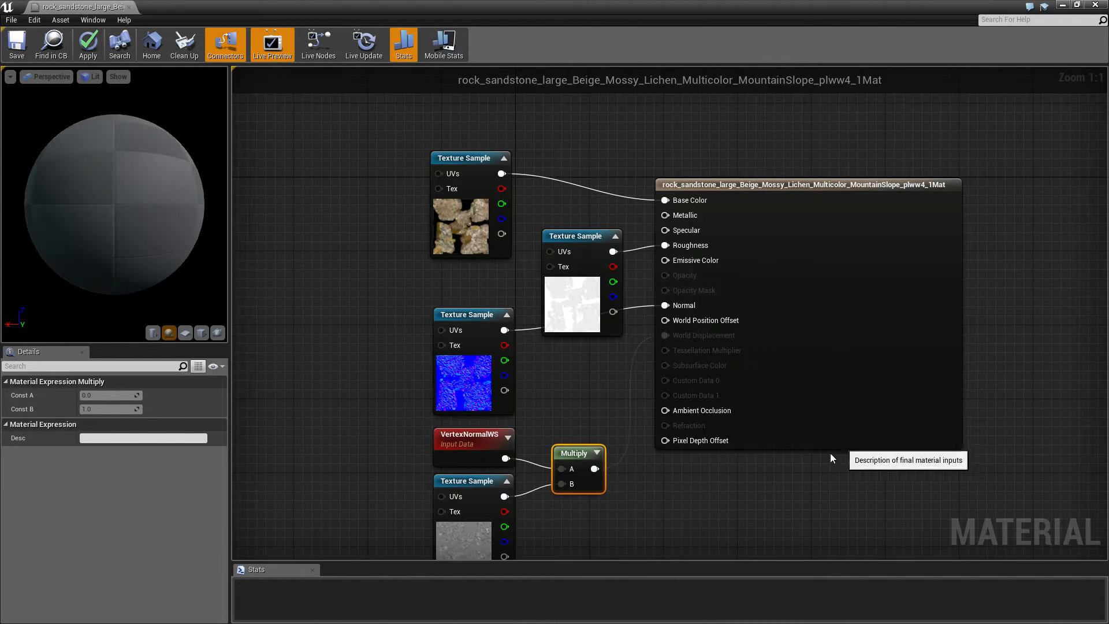
Step: Set the material's D3D11 tessellation mode to PN Triangles and enable Crack Free Displacement
click(766, 184)
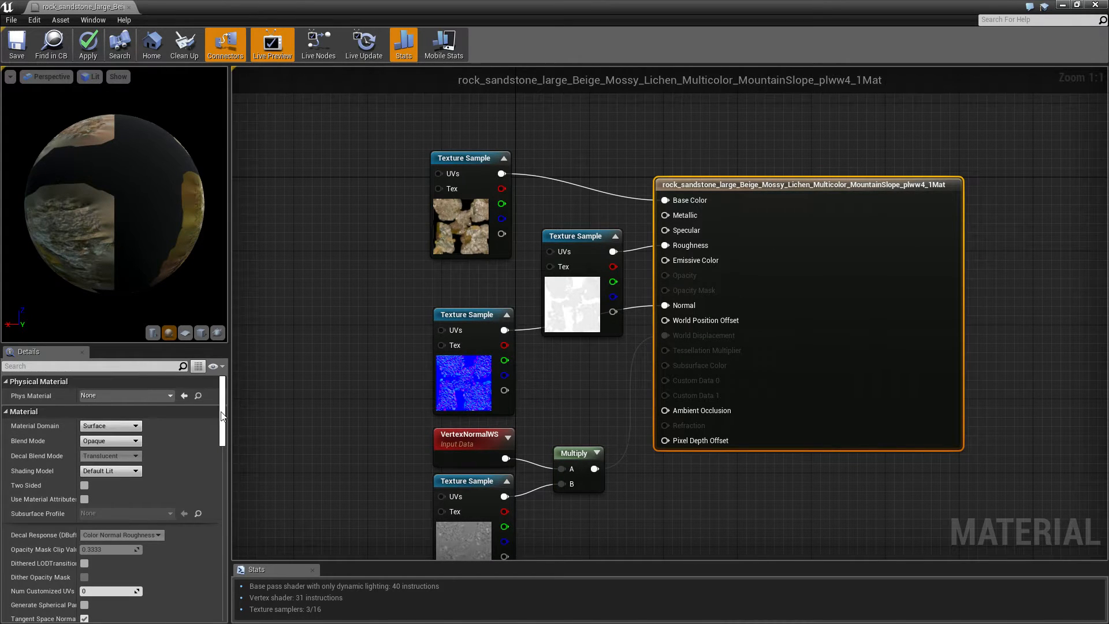
scroll(64, 536, down, 15)
scroll(63, 536, up, 3)
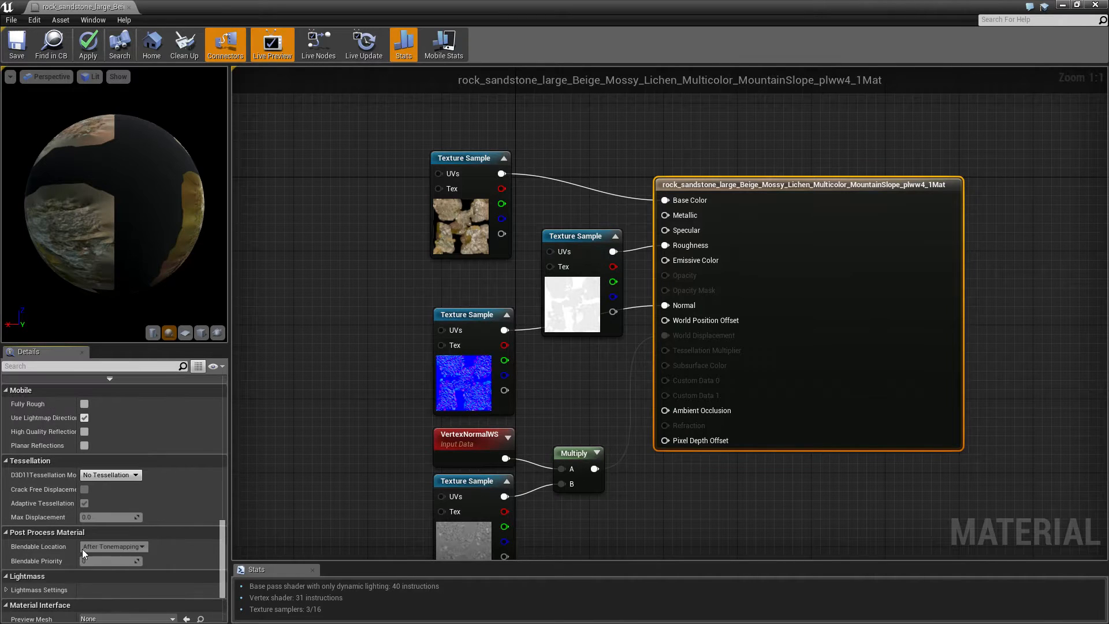
click(90, 476)
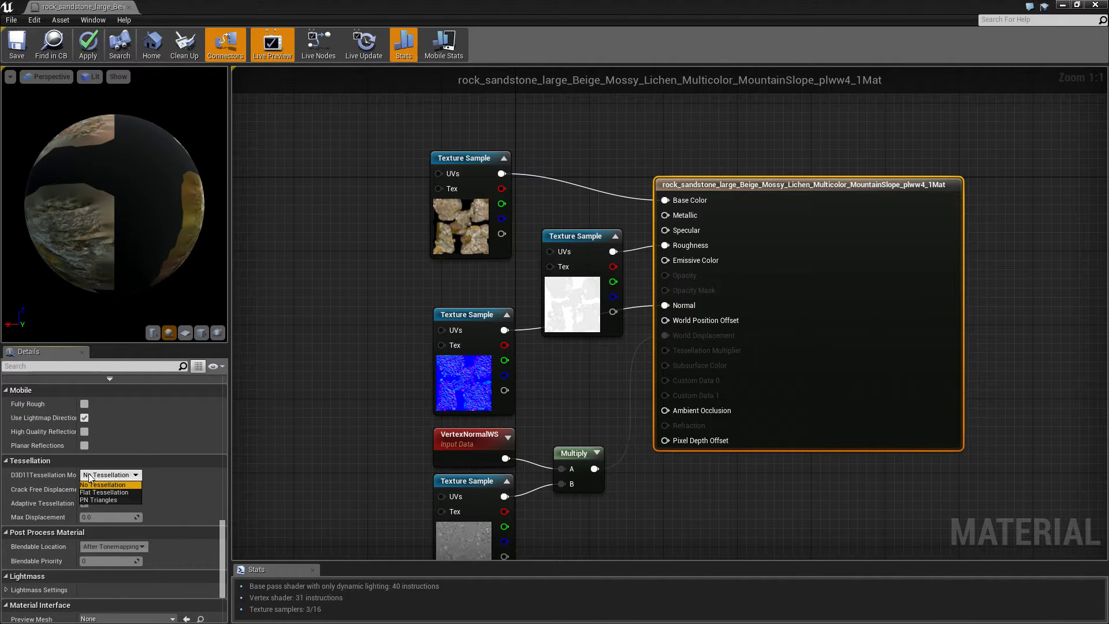
click(102, 501)
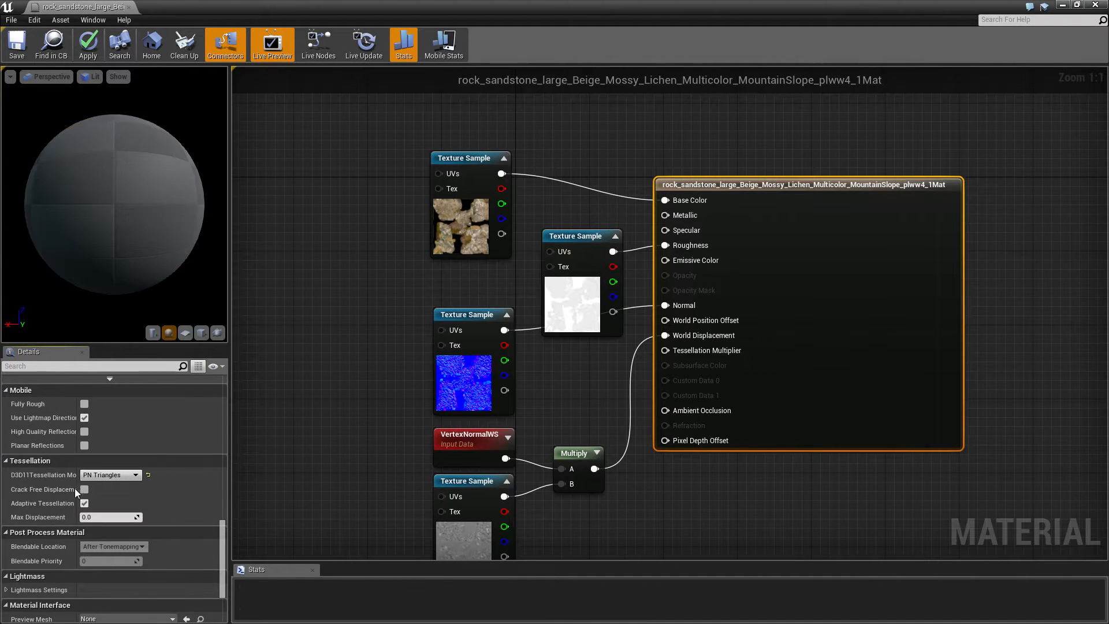
click(83, 489)
Step: Move the material editor aside, bring the rock into close view in the level, and save the material
drag(408, 446, 578, 524)
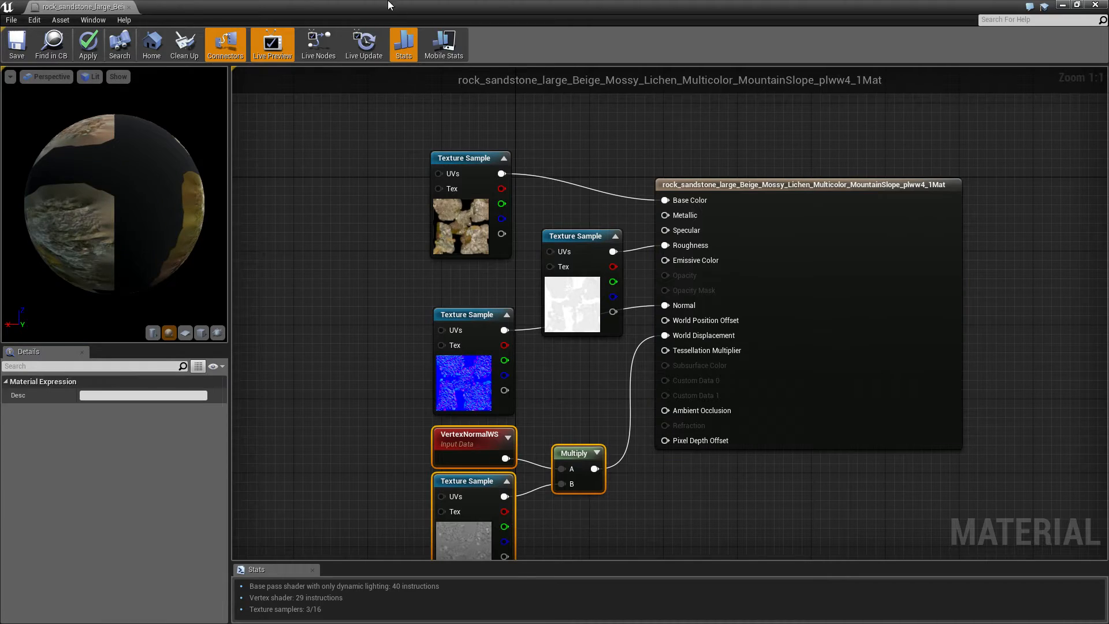
drag(331, 3, 938, 81)
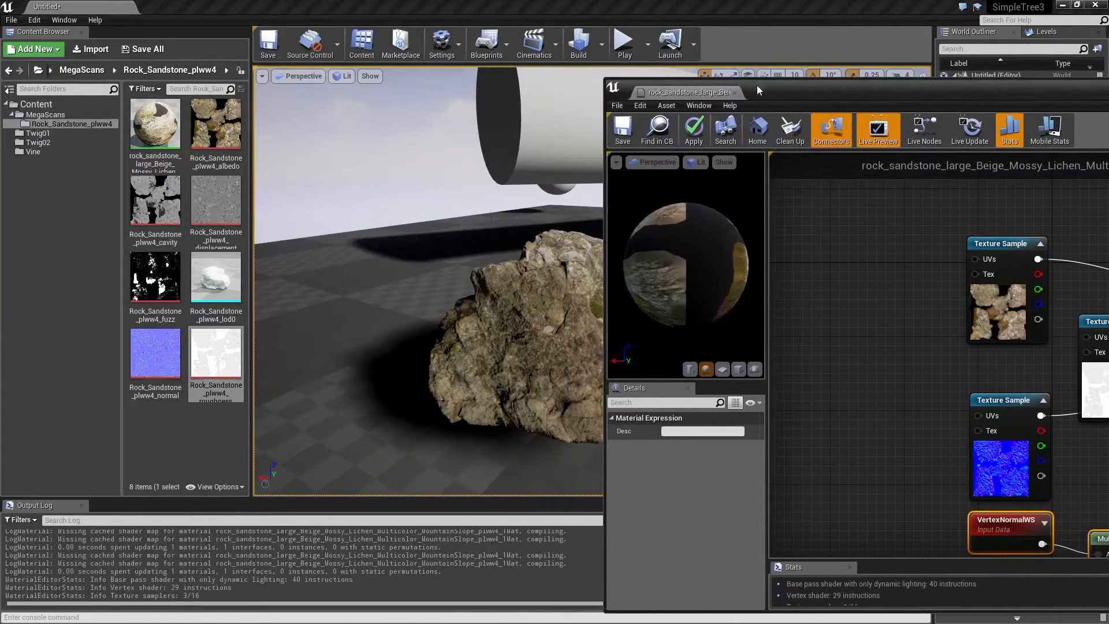
drag(757, 85, 866, 96)
mouse_move(566, 277)
right_down()
mouse_move(528, 276)
mouse_move(530, 257)
mouse_move(563, 266)
right_up()
key(w)
key(a)
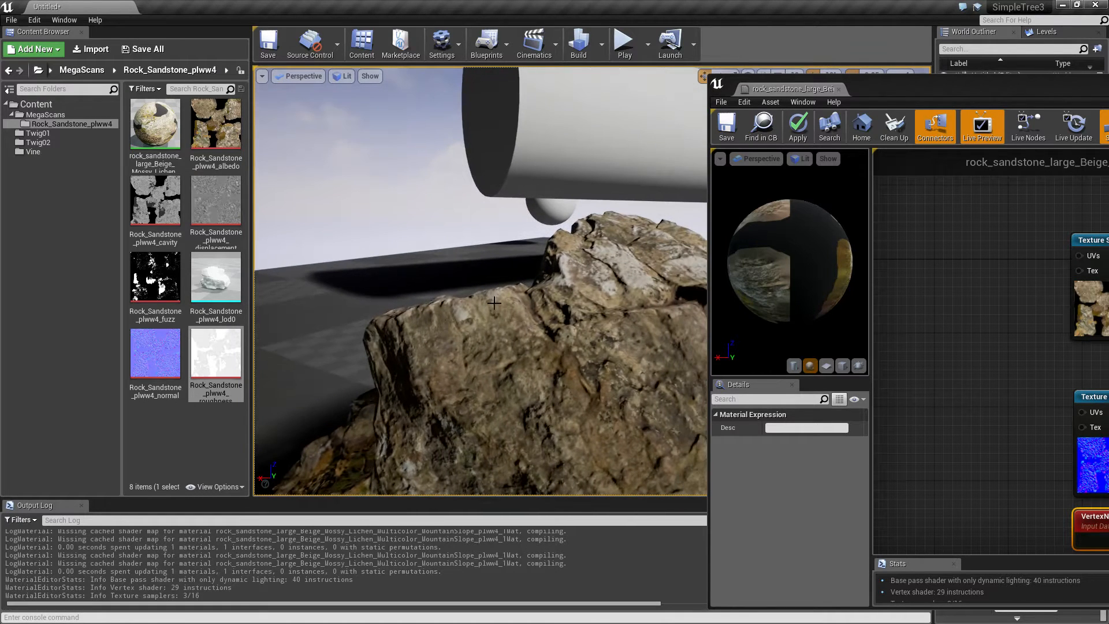
click(726, 134)
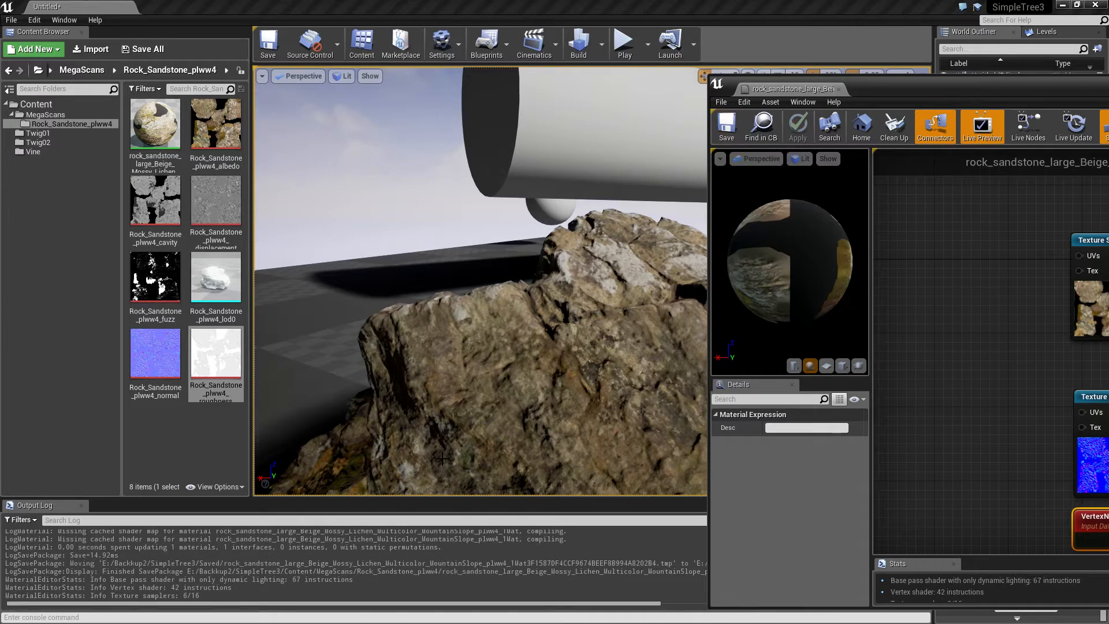
Step: Examine the displaced rock up close in the level, including its tessellation in Wireframe view, and return to Lit view
right_drag(437, 386, 496, 270)
key(w)
key(s)
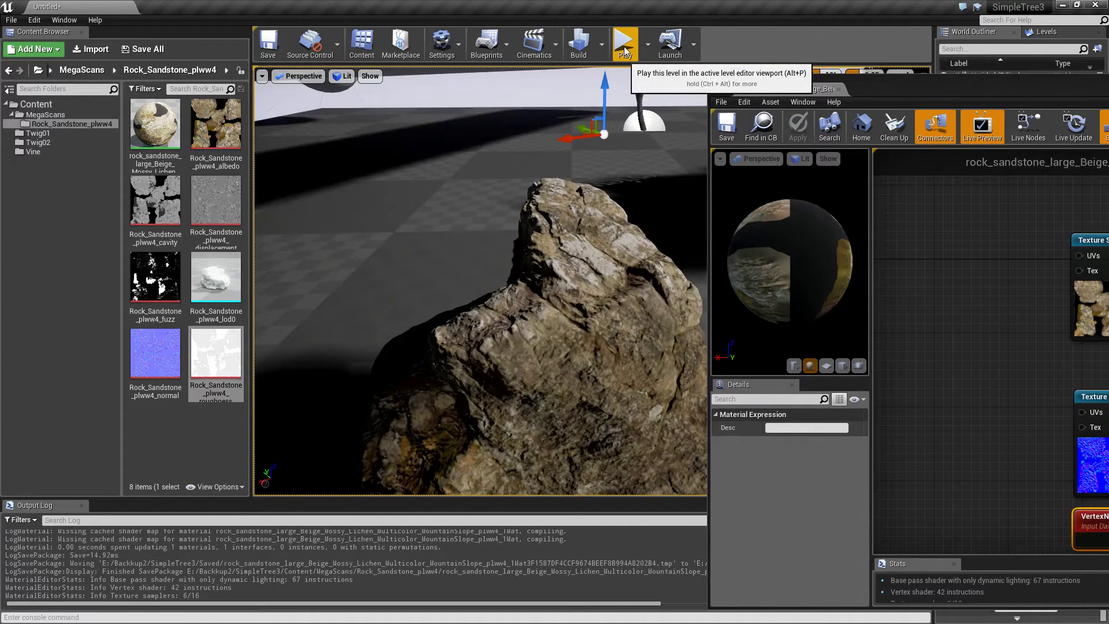
click(336, 87)
click(343, 76)
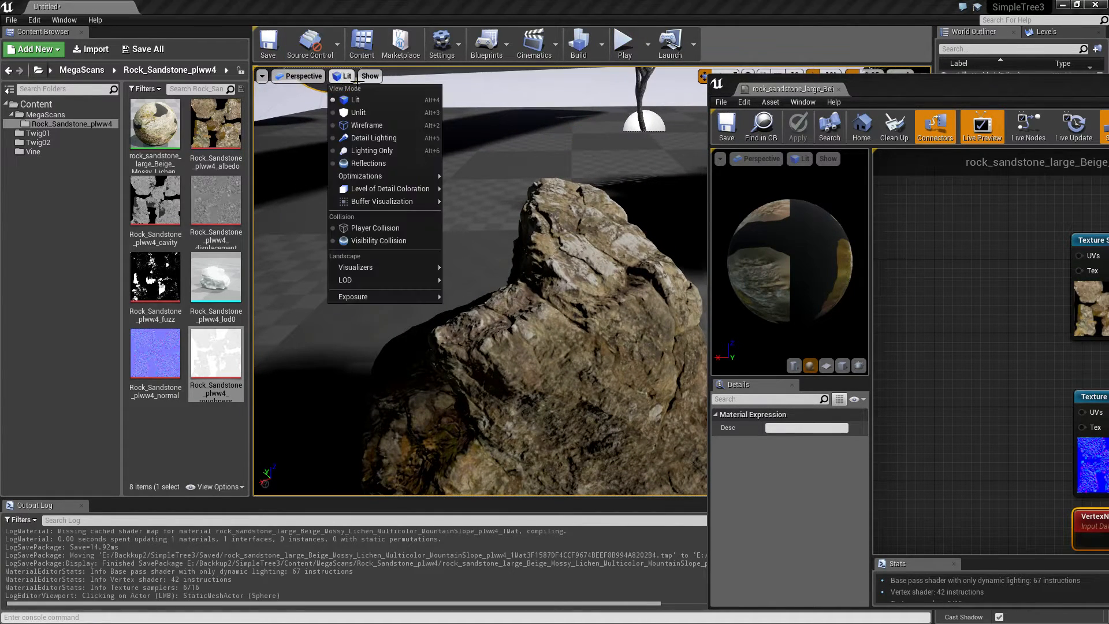
click(364, 125)
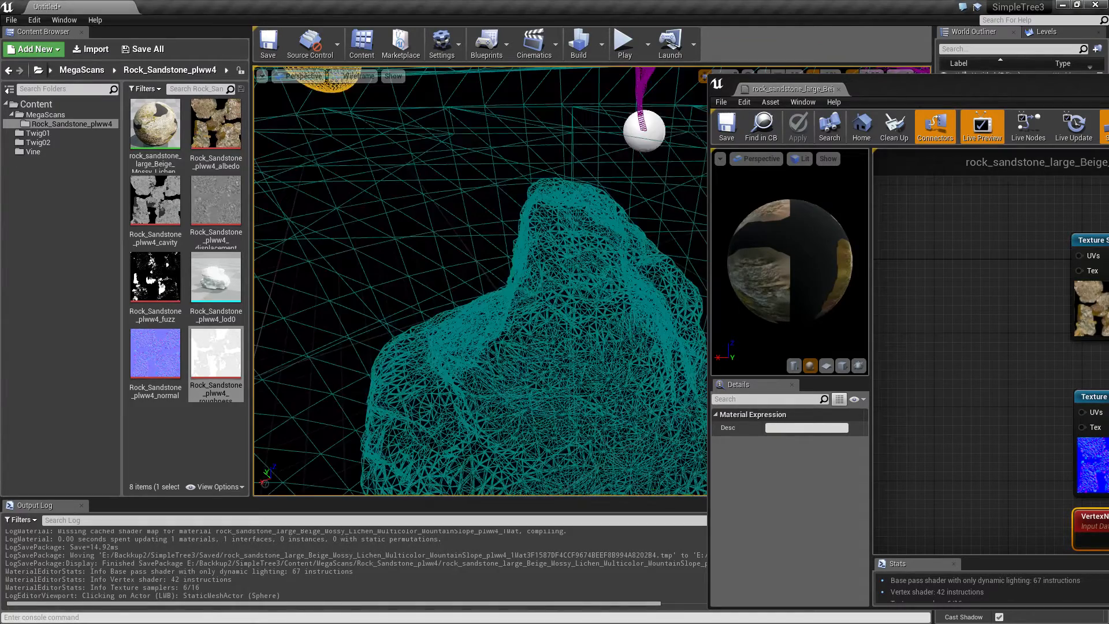
mouse_move(479, 277)
right_down()
mouse_move(485, 341)
mouse_move(485, 289)
mouse_move(445, 283)
mouse_move(457, 272)
mouse_move(474, 290)
mouse_move(498, 282)
right_up()
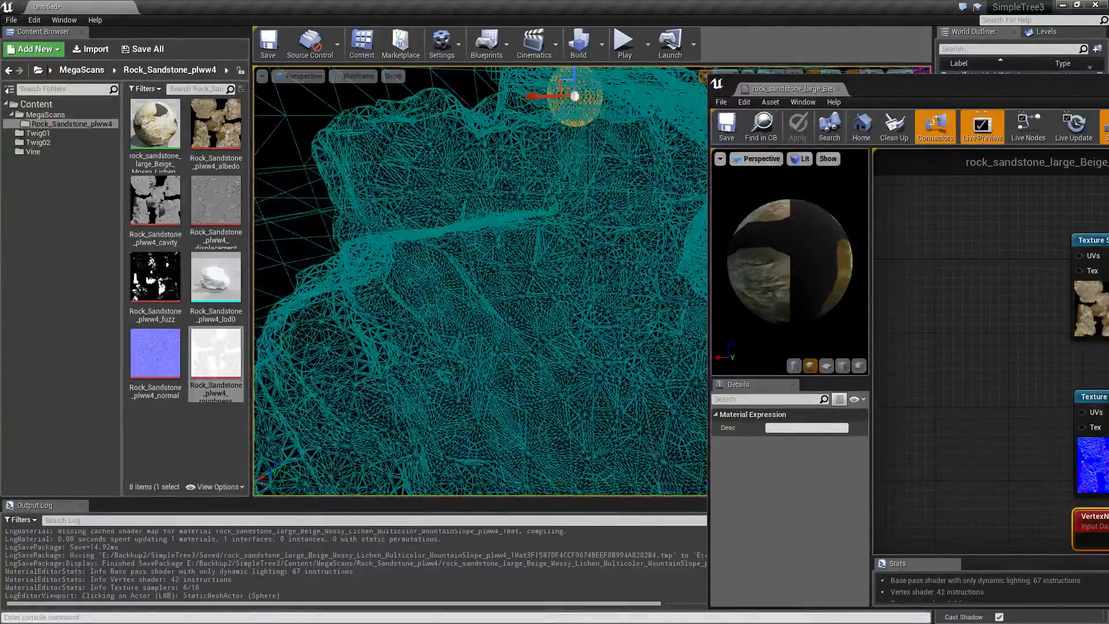
click(353, 76)
click(364, 97)
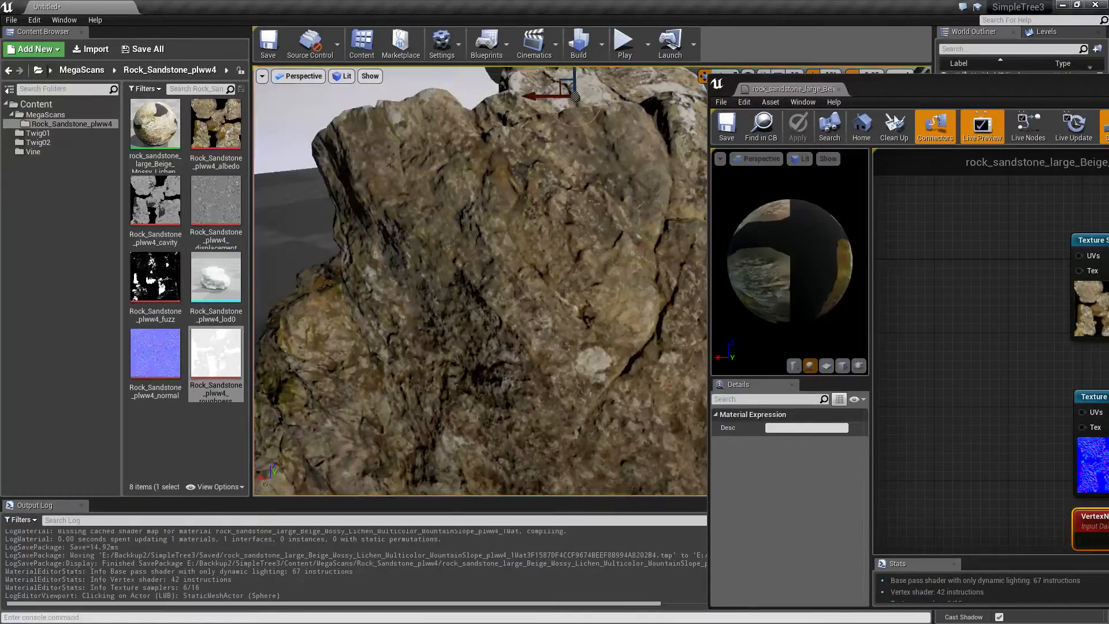
Step: Close the material editor and inspect the whole rock in the level from several angles
double_click(937, 92)
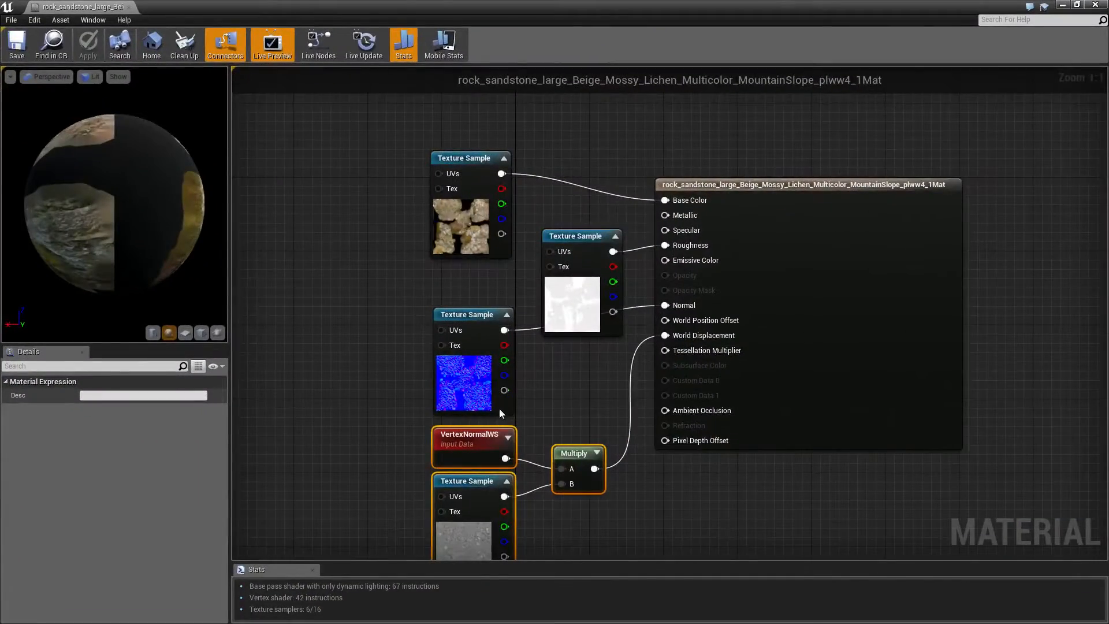
click(128, 7)
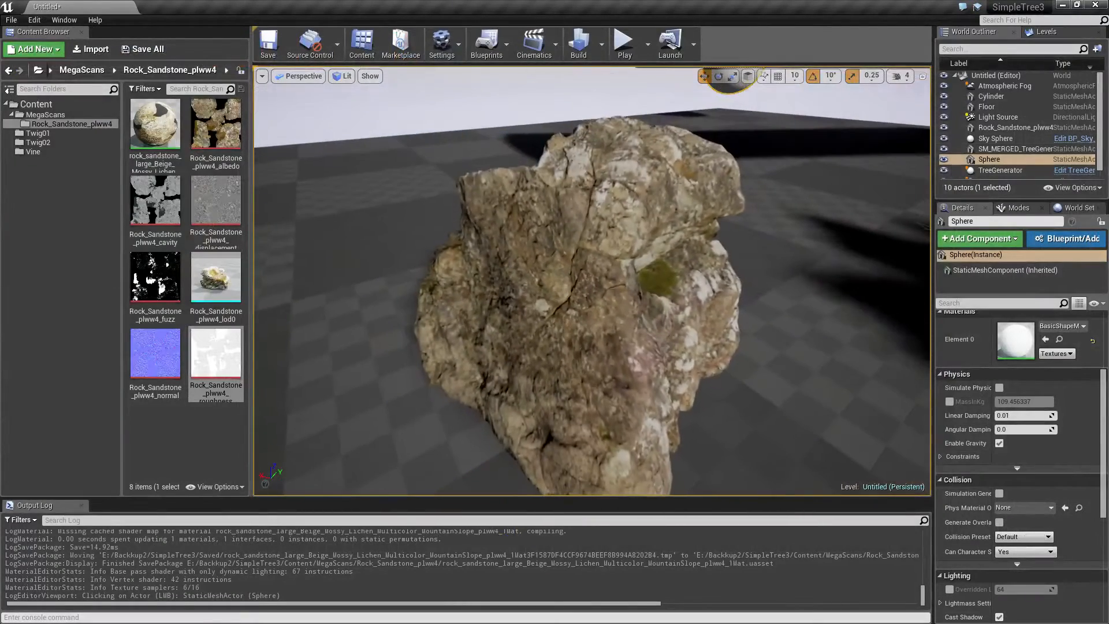
right_drag(275, 436, 370, 445)
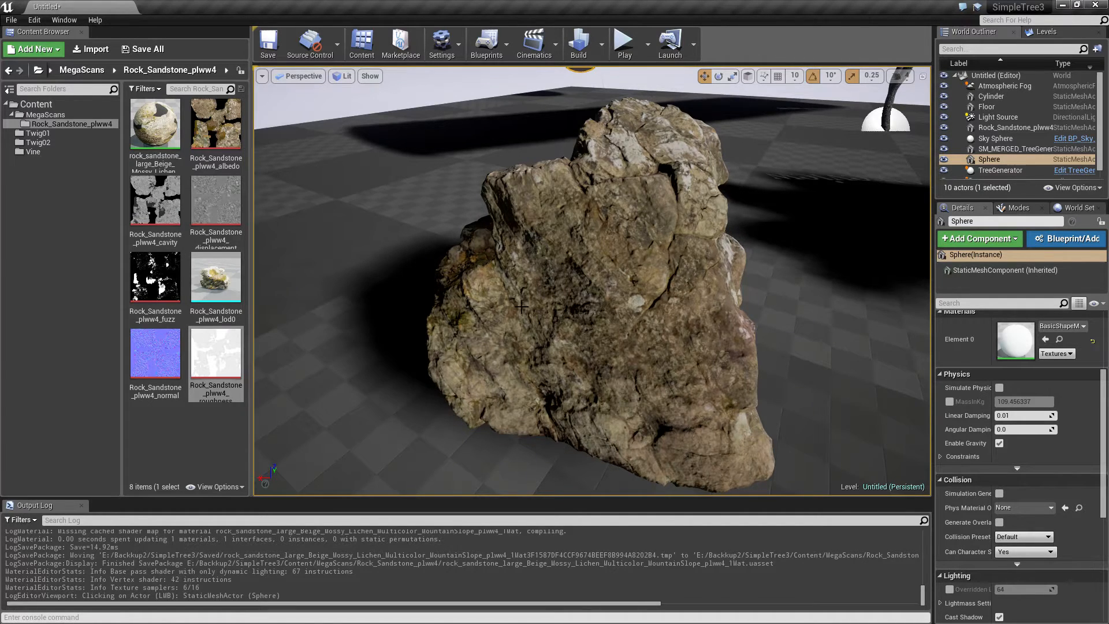
mouse_move(522, 306)
right_down()
mouse_move(629, 275)
mouse_move(511, 282)
mouse_move(739, 262)
mouse_move(555, 269)
mouse_move(710, 277)
mouse_move(549, 271)
mouse_move(522, 306)
right_up()
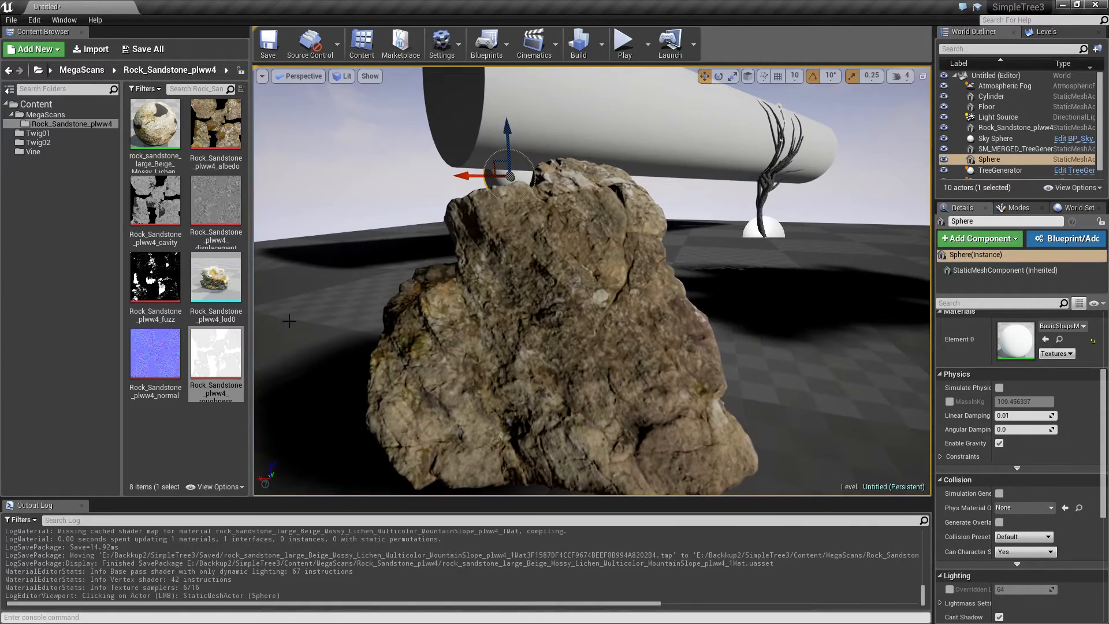
Step: Open the Rock_Sandstone_plww4_lod0 mesh and import Aset_rock_sandstone_S_plww4_LOD1.fbx as its LOD level 1
double_click(216, 276)
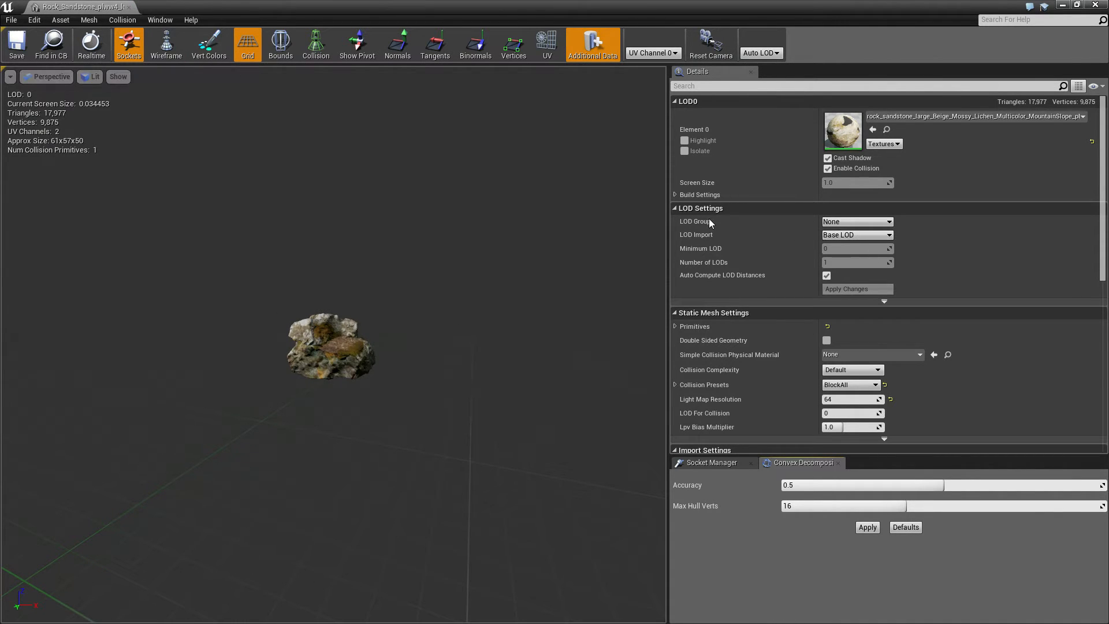
click(851, 235)
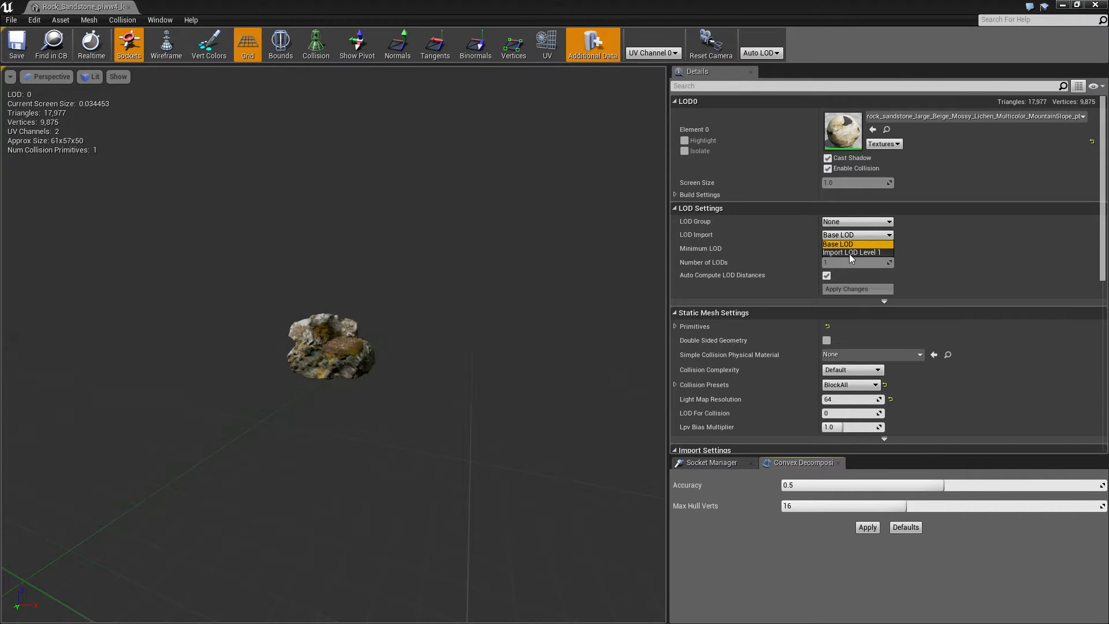
click(849, 253)
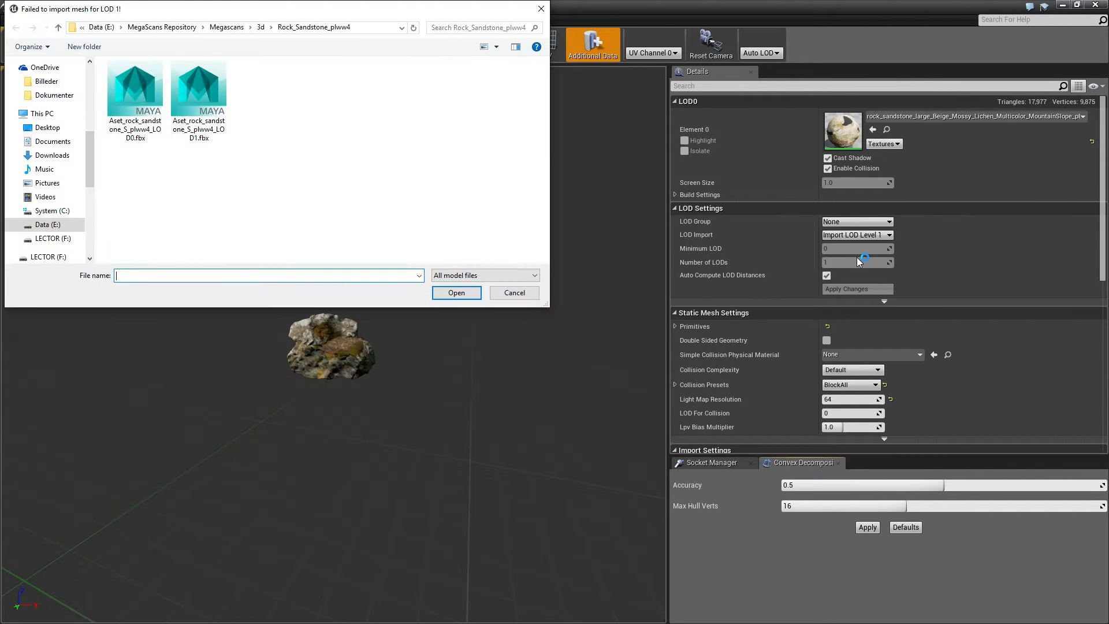
double_click(199, 95)
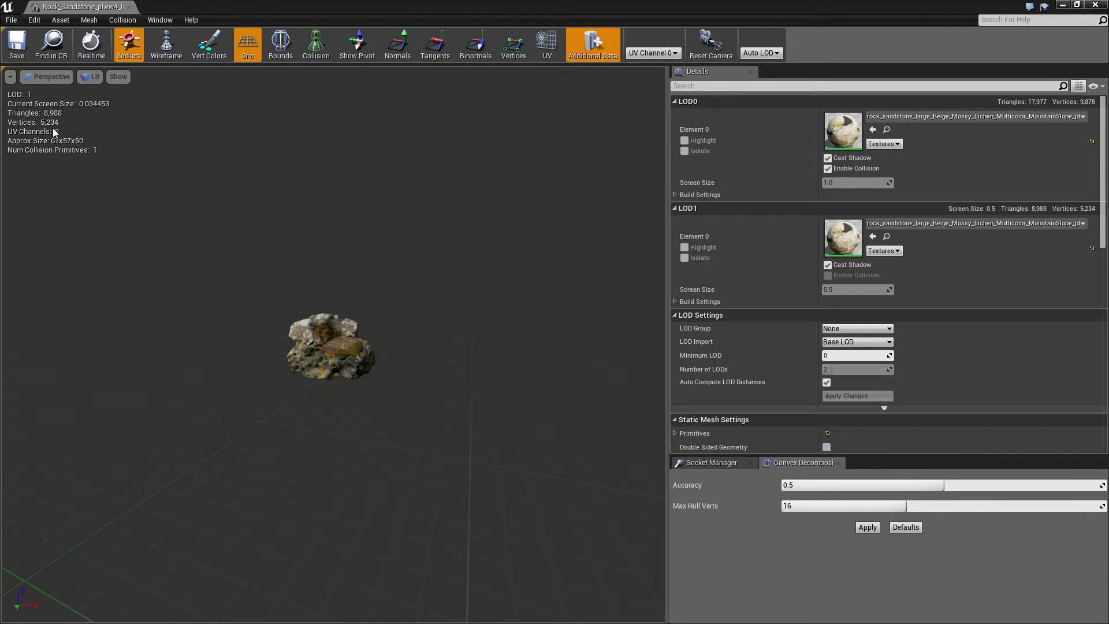
Step: Examine how the rock's LOD changes with camera distance in the mesh preview, and close the mesh editor
right_drag(171, 261, 197, 254)
key(w)
key(w)
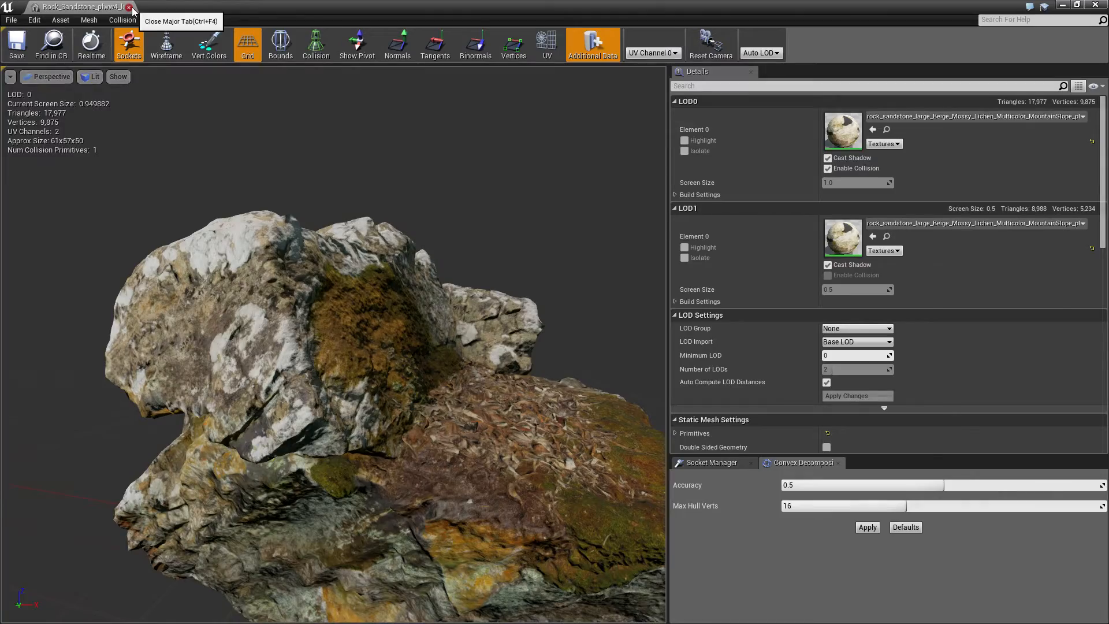
click(128, 7)
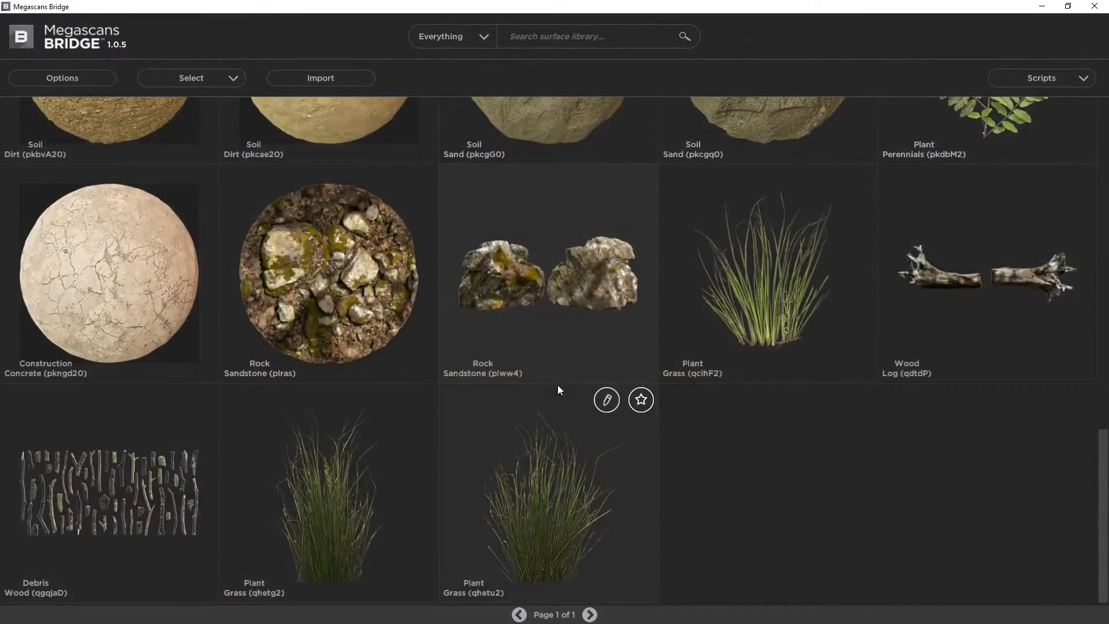
Step: In Megascans Bridge, send the Construction Gravel (pjwto0) surface to Unreal as a surface
scroll(563, 415, up, 8)
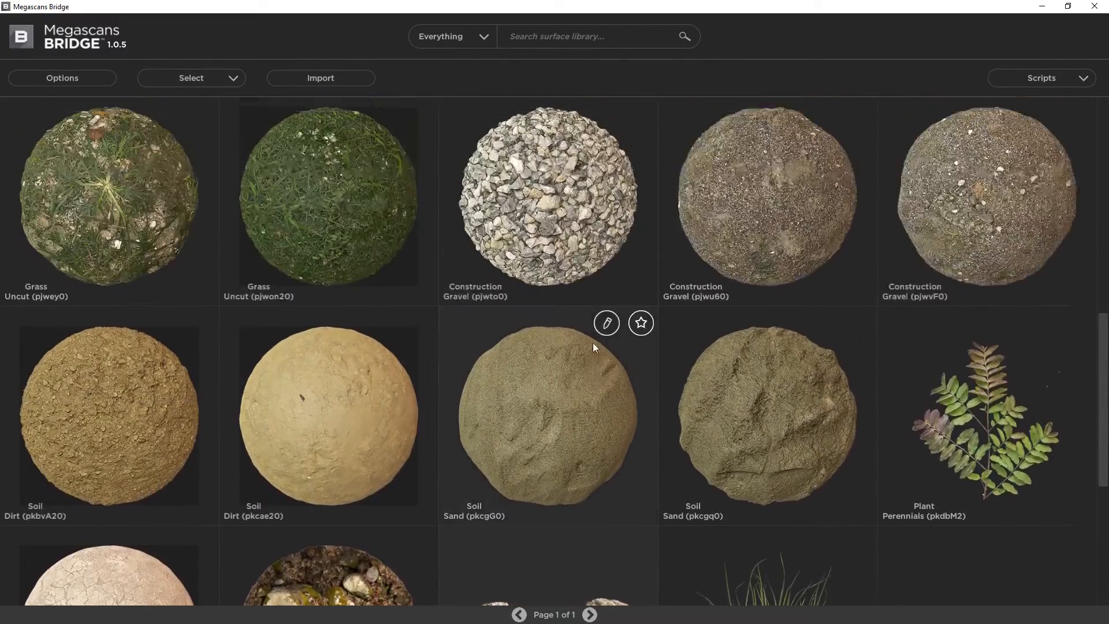
scroll(584, 327, up, 2)
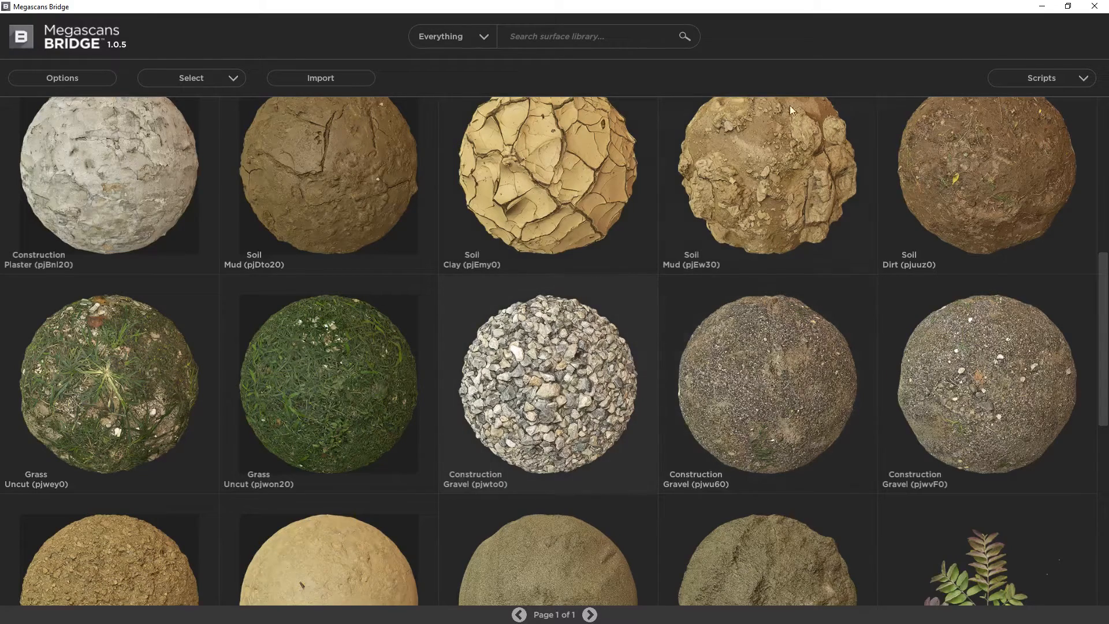
click(1040, 84)
mouse_move(1007, 160)
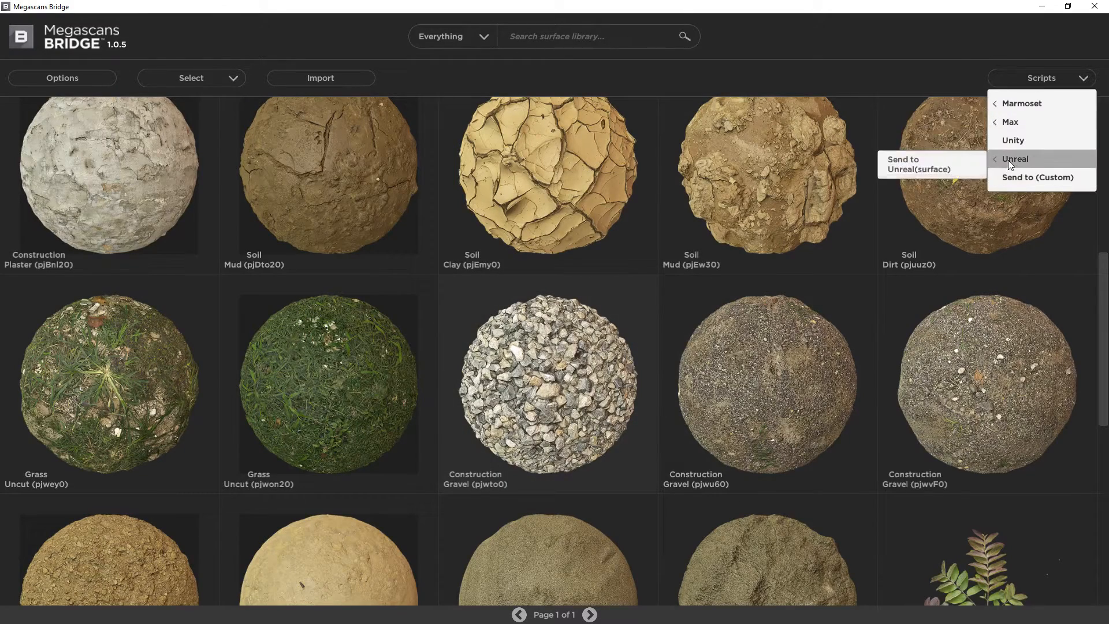
click(959, 164)
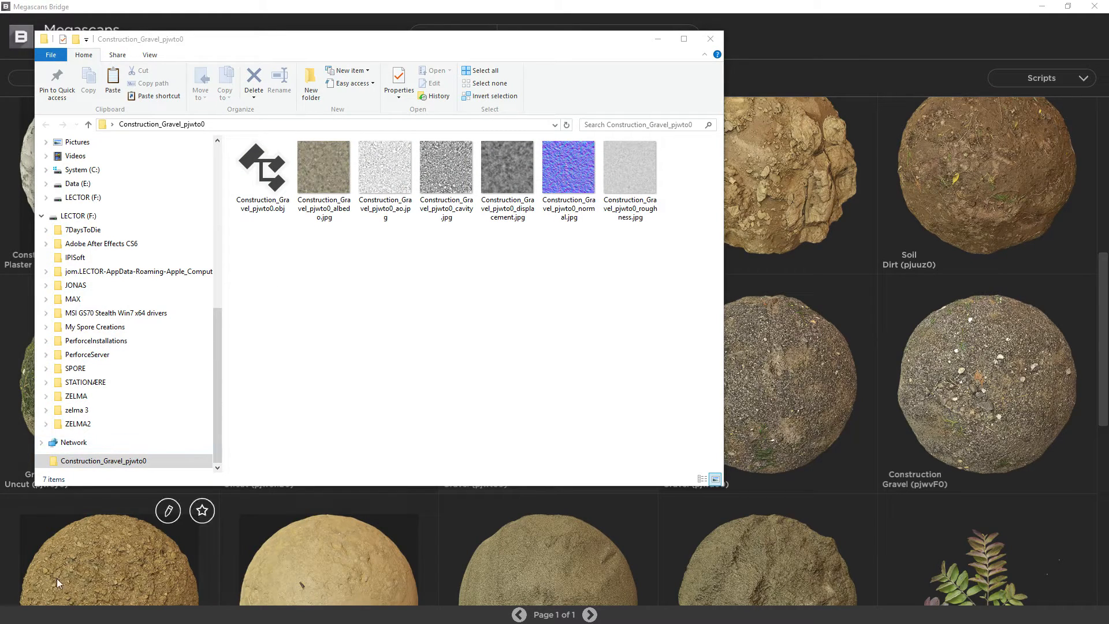
Step: Switch to 3ds Max and start a new scene without saving the changes to the current one
key(alt+Tab)
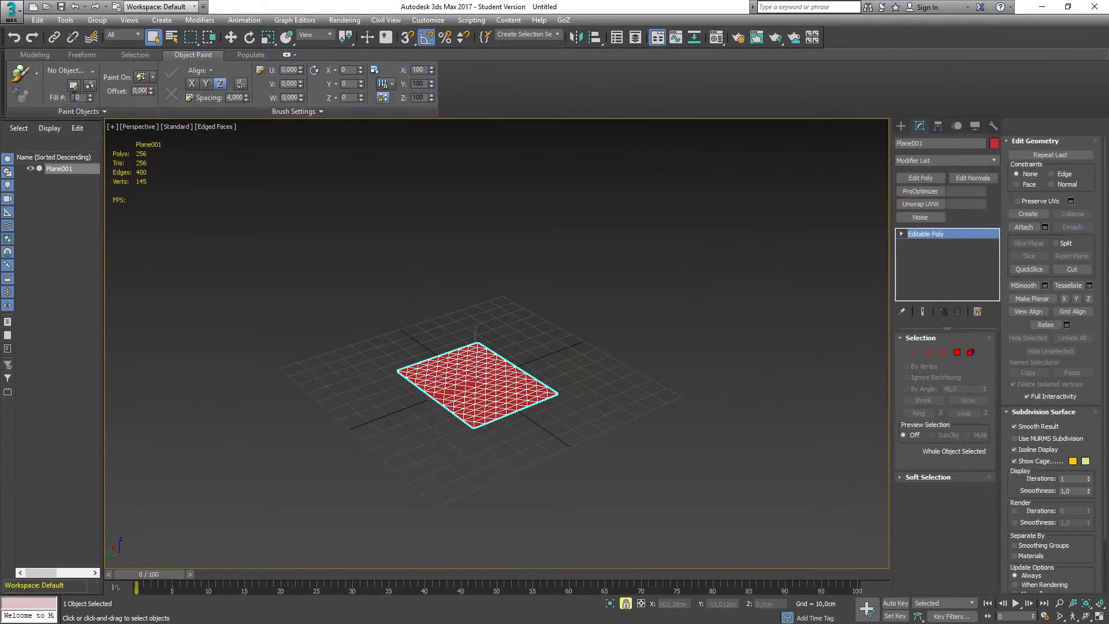
click(12, 11)
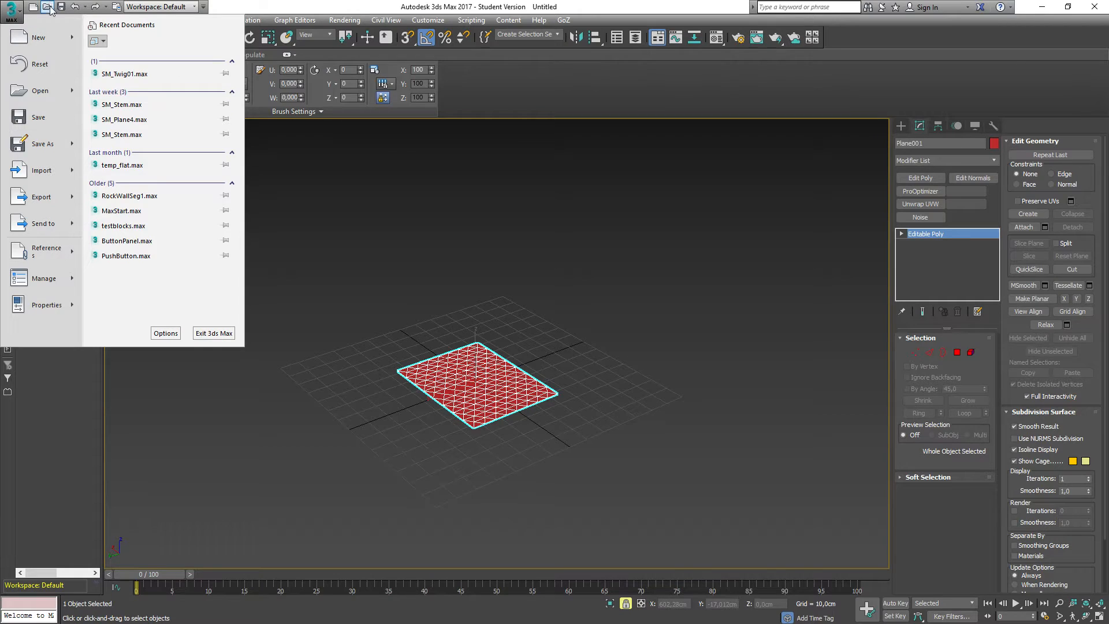
mouse_move(38, 37)
click(130, 53)
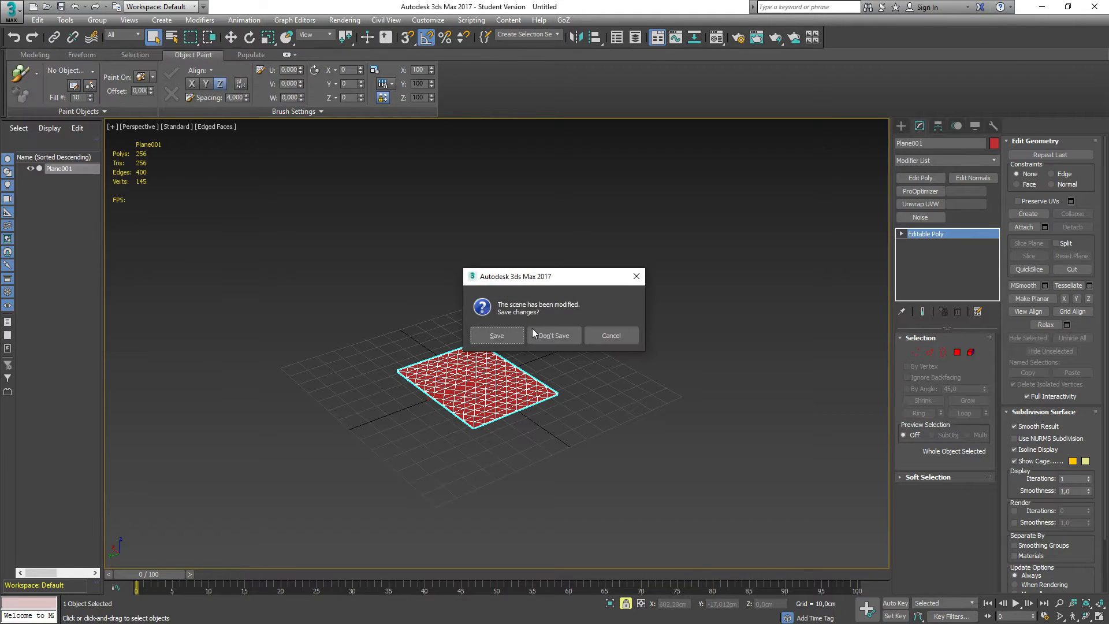
click(549, 335)
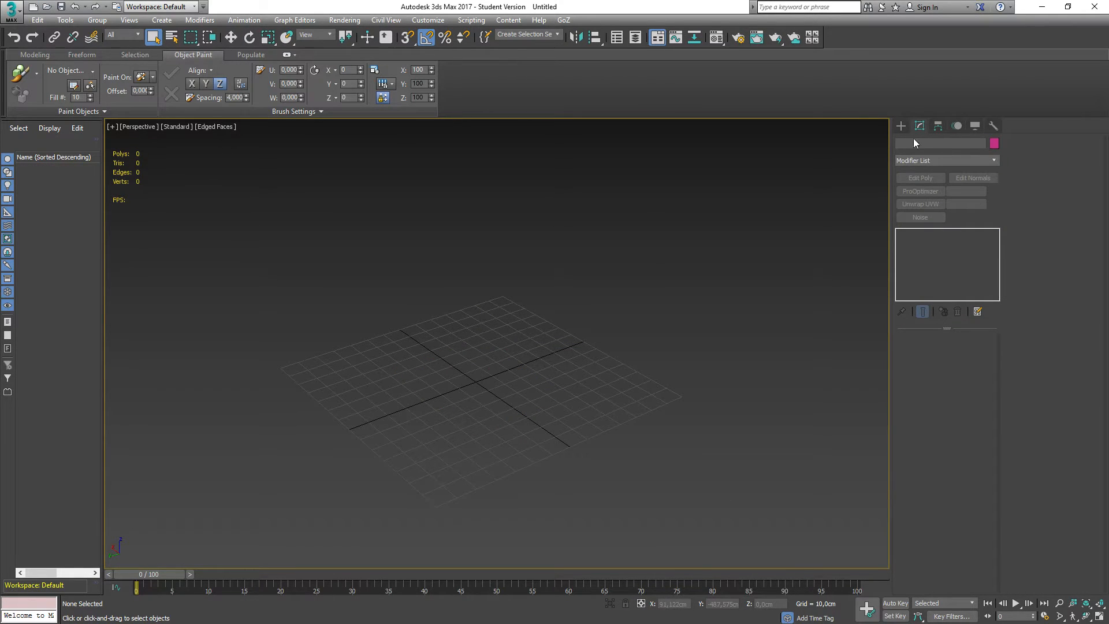
Step: Create a rectangular plane about 59 cm long and 61 cm wide around the centre of the grid
click(902, 126)
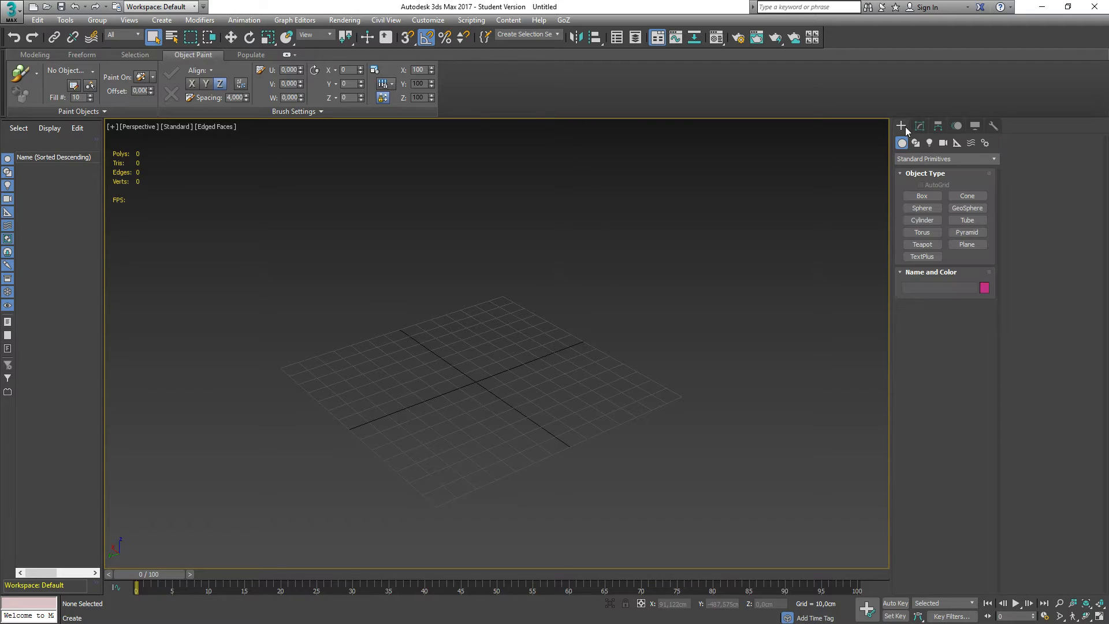
click(973, 244)
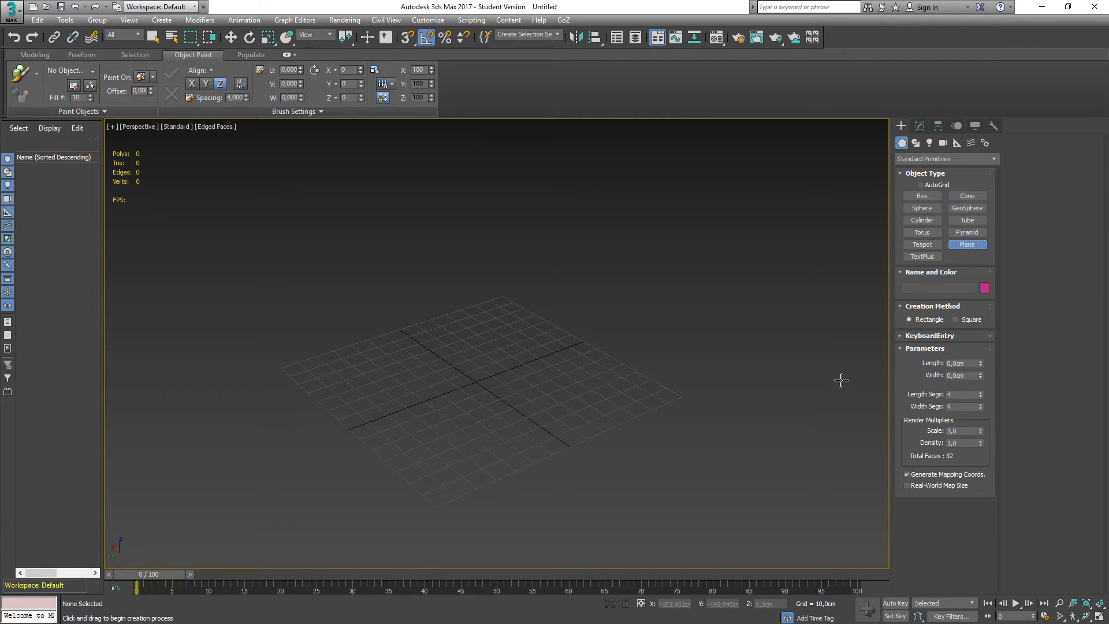
drag(391, 375, 562, 390)
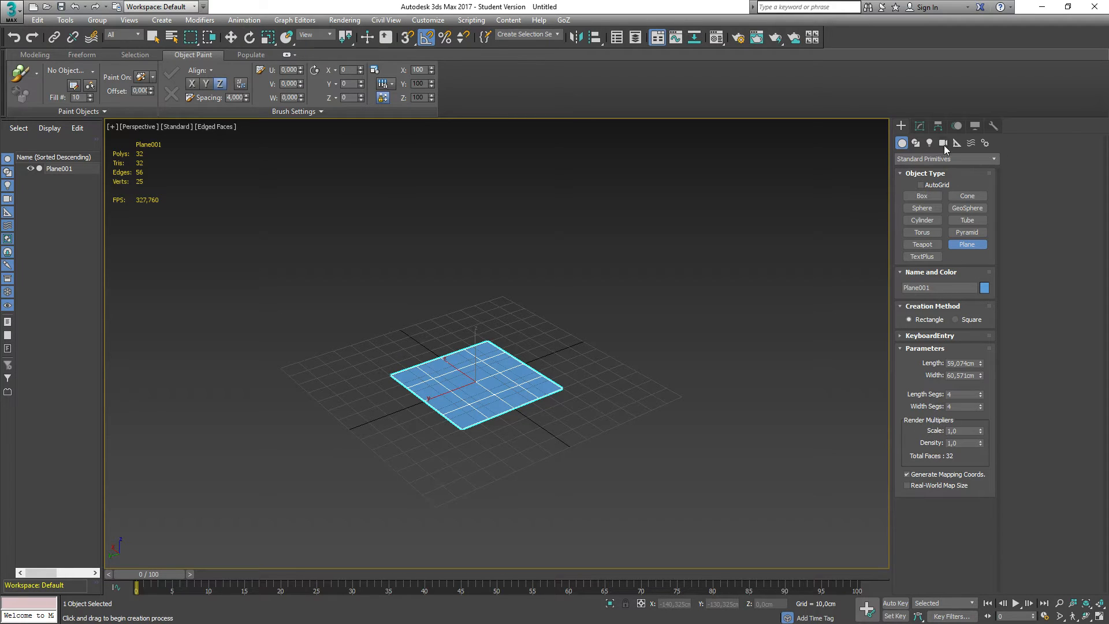
Step: Apply a Subdivide modifier to the plane and collapse its whole modifier stack
click(923, 130)
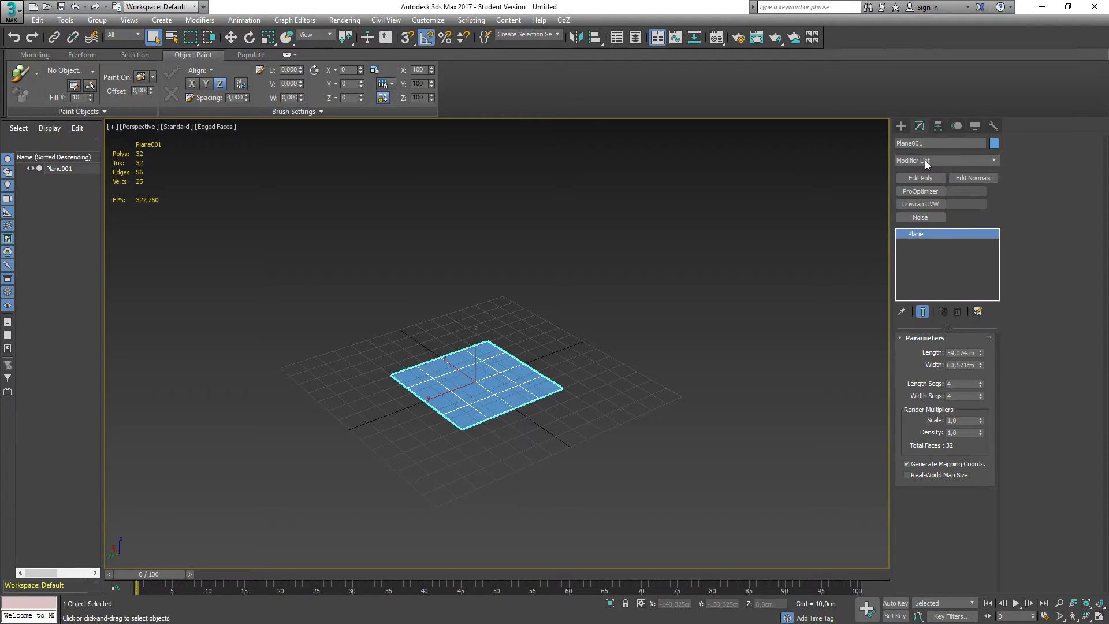
click(924, 160)
key(s)
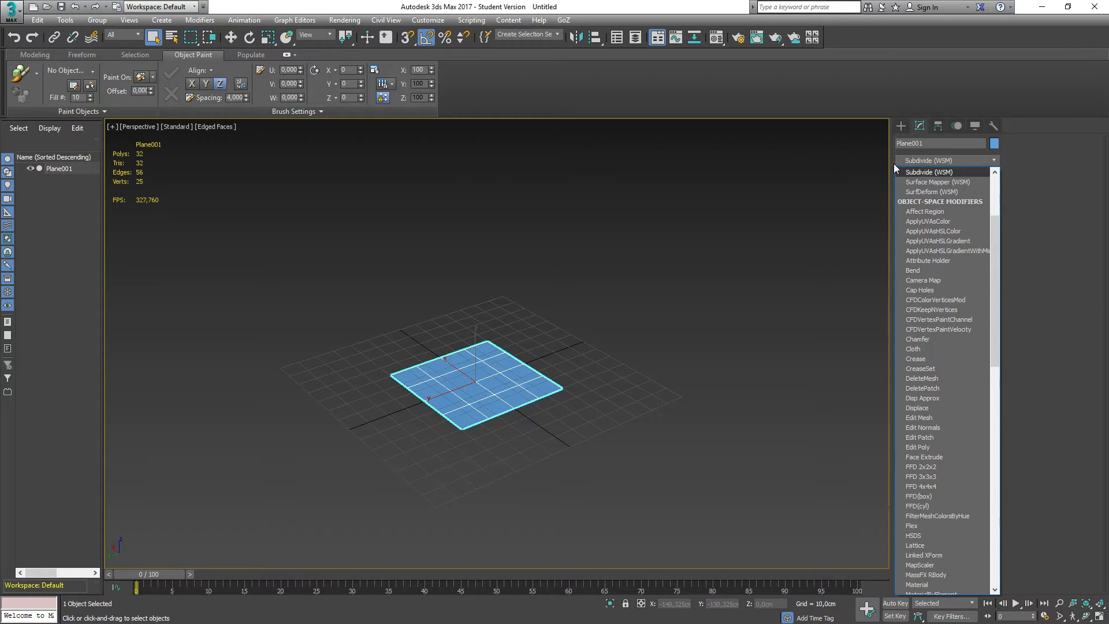
scroll(934, 526, down, 15)
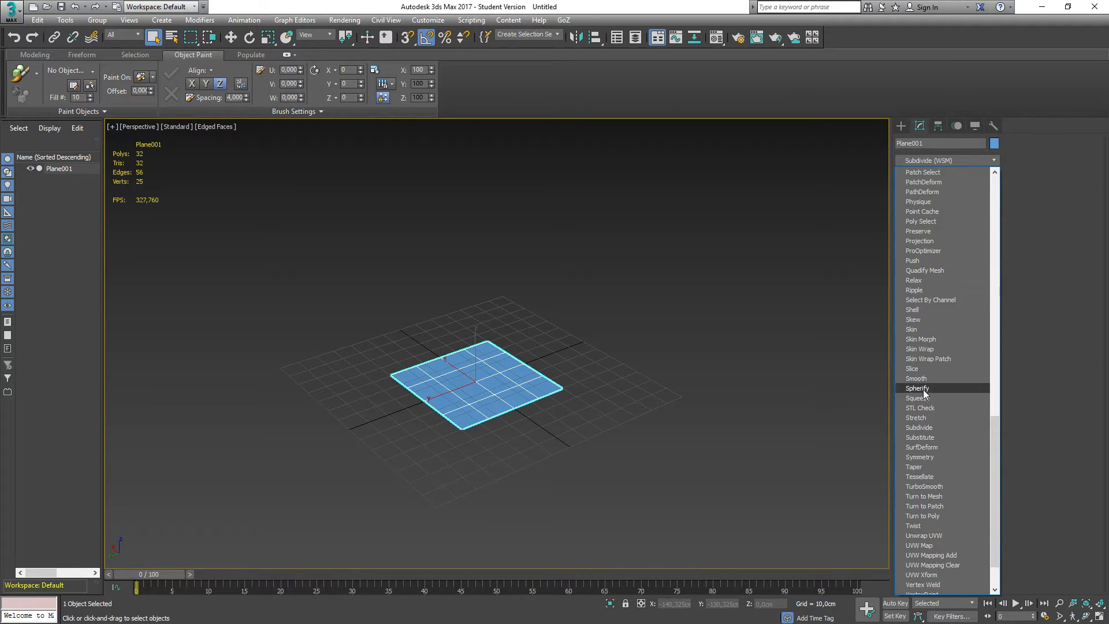
click(923, 428)
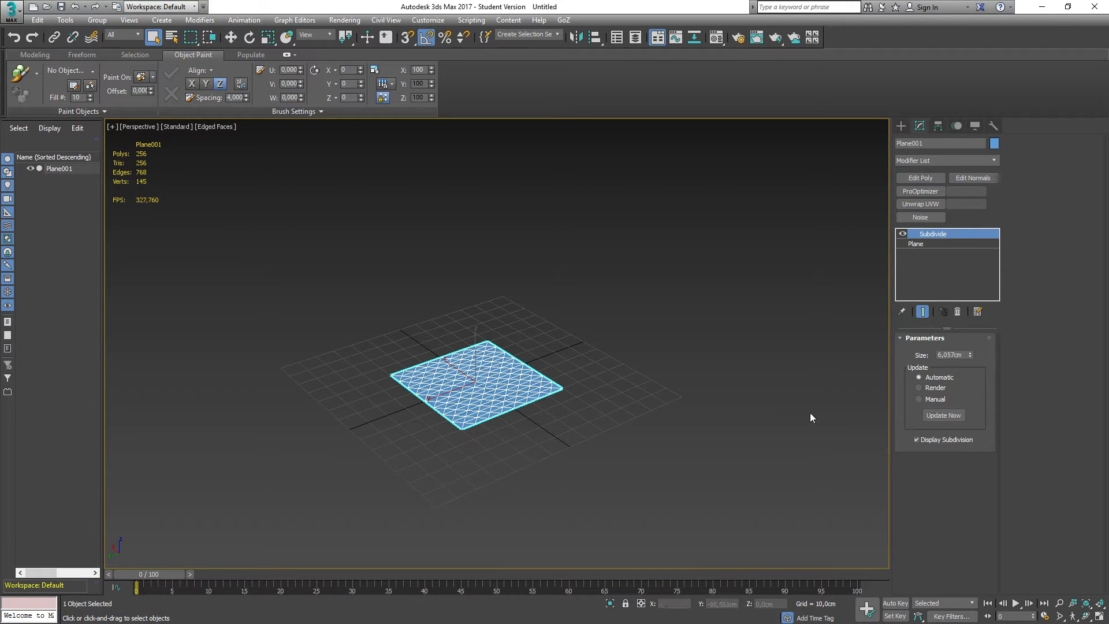
right_click(958, 235)
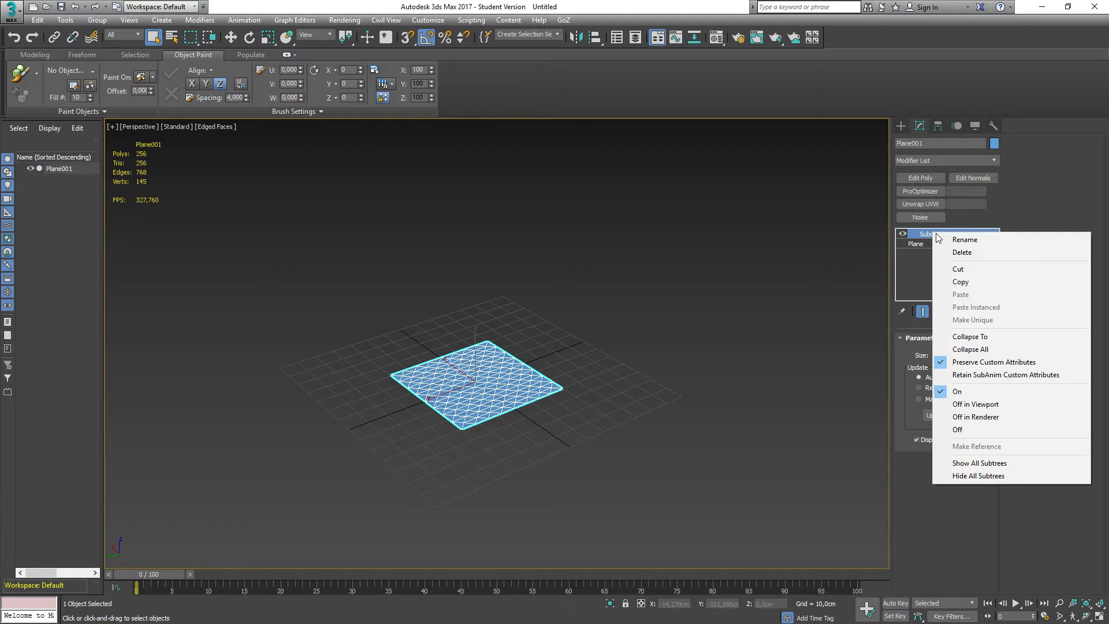
click(980, 349)
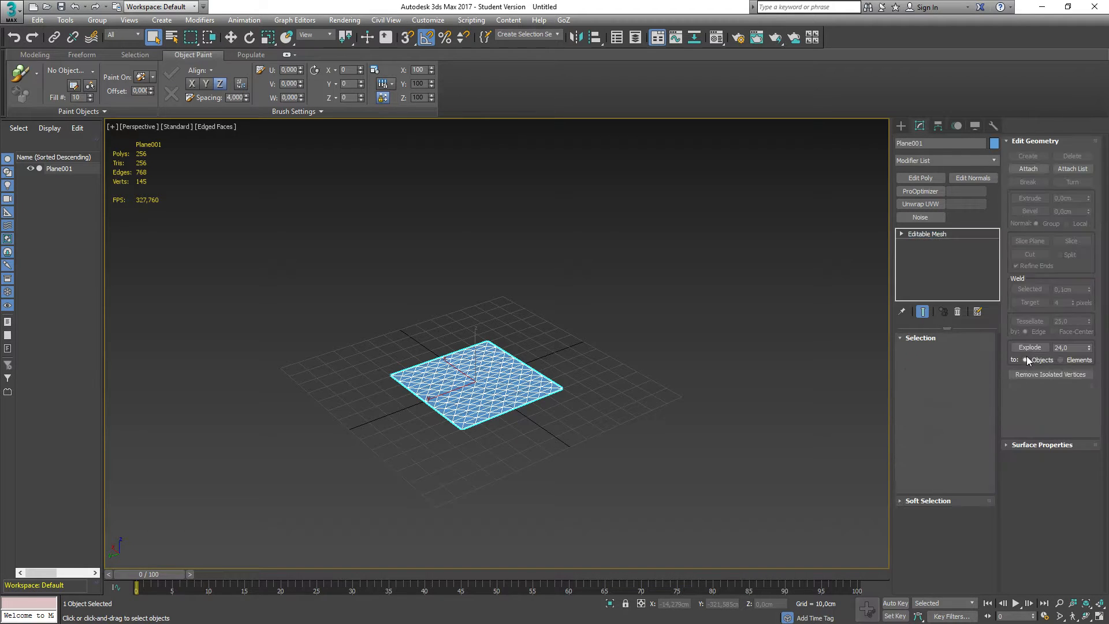
Step: Export the plane as FBX to the SimpleTree3 Source folder, replacing SM_TutPlane01.FBX
click(12, 11)
click(57, 199)
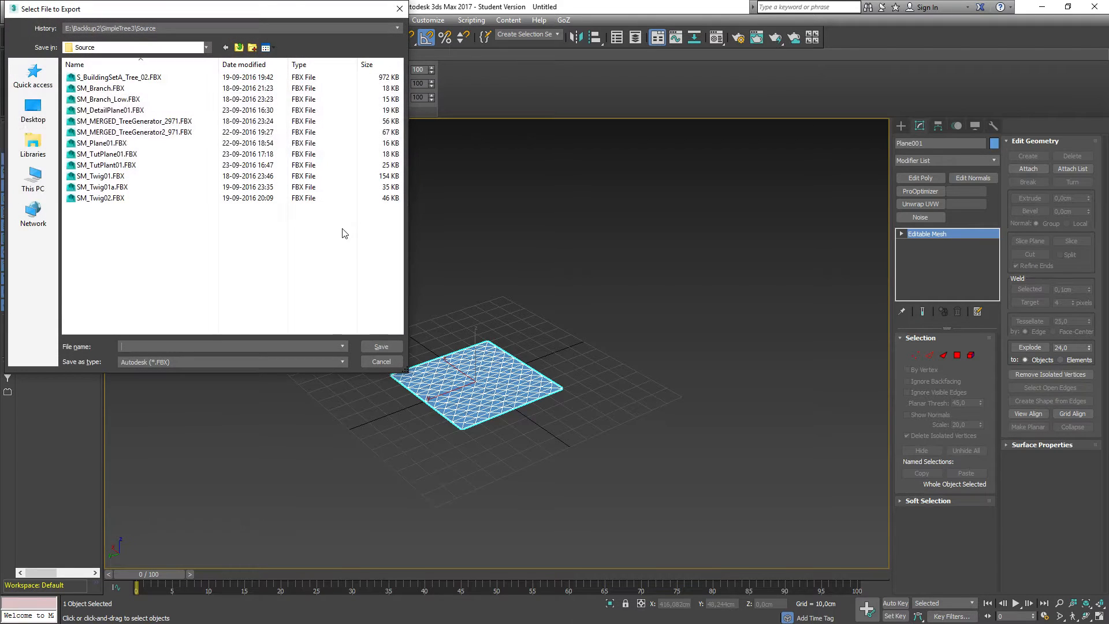
click(116, 155)
click(381, 346)
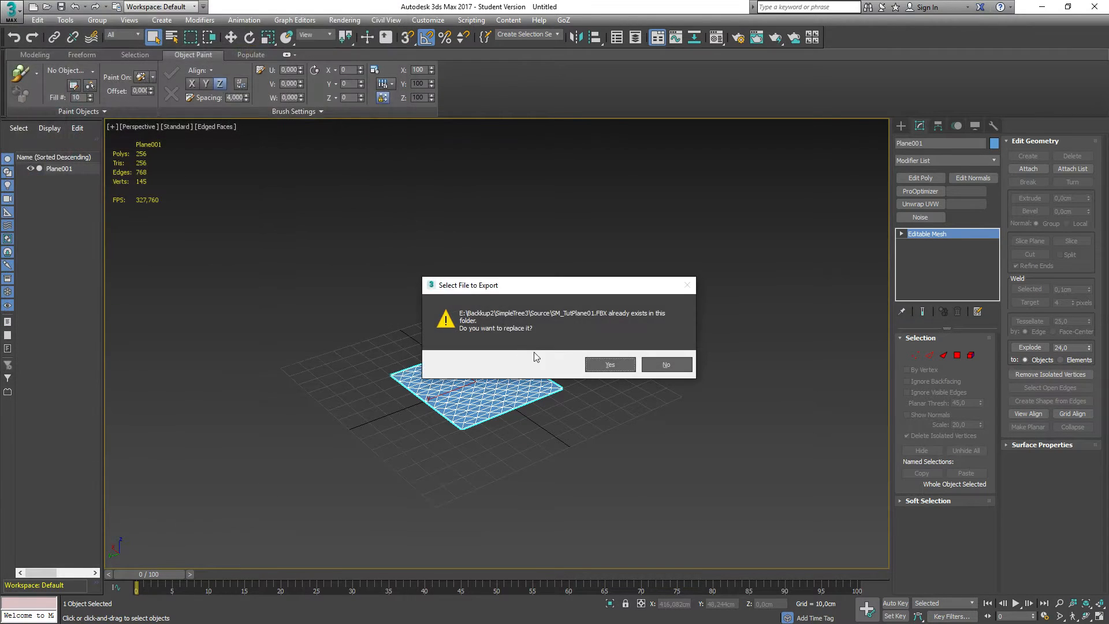
click(607, 366)
click(626, 470)
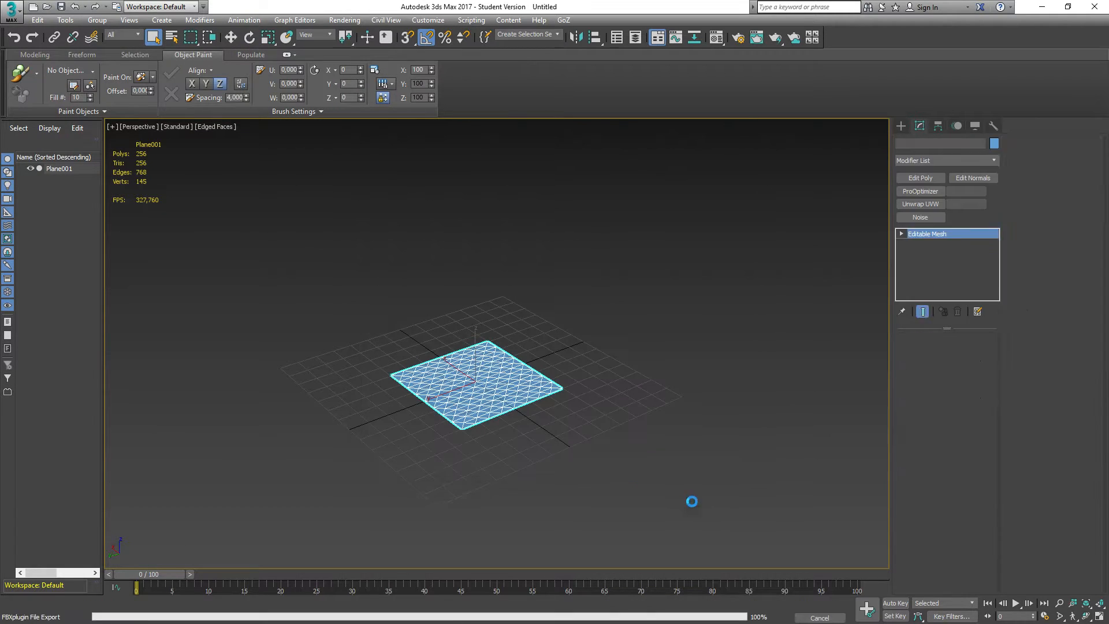
Step: Switch to Unreal Engine, import all of the pending Construction Gravel files and accept the normal map texture
click(1045, 8)
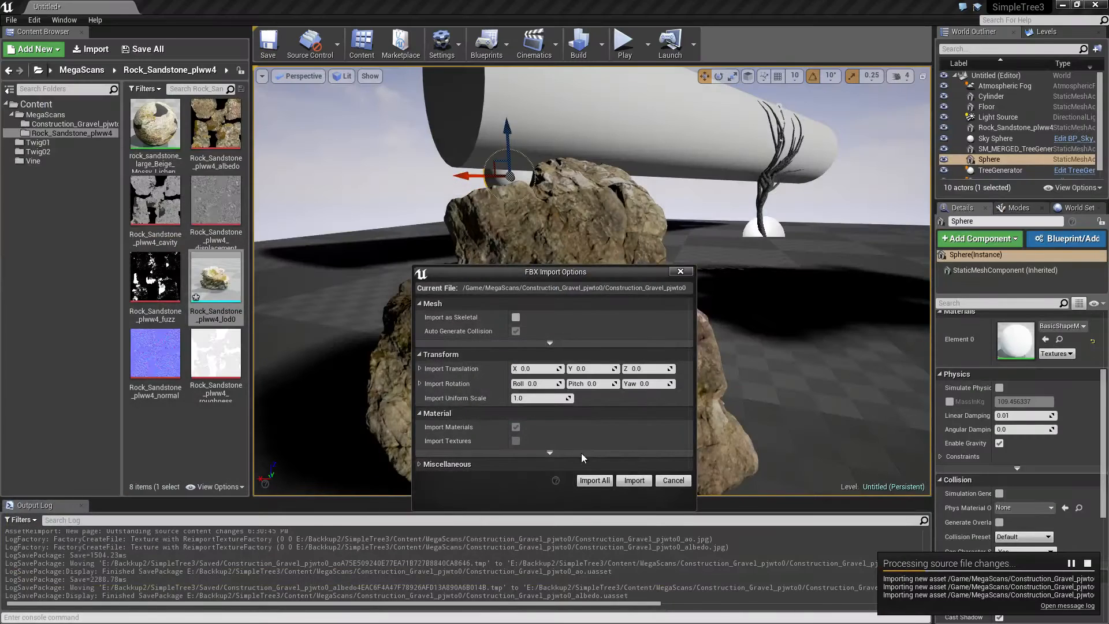
drag(521, 272, 555, 174)
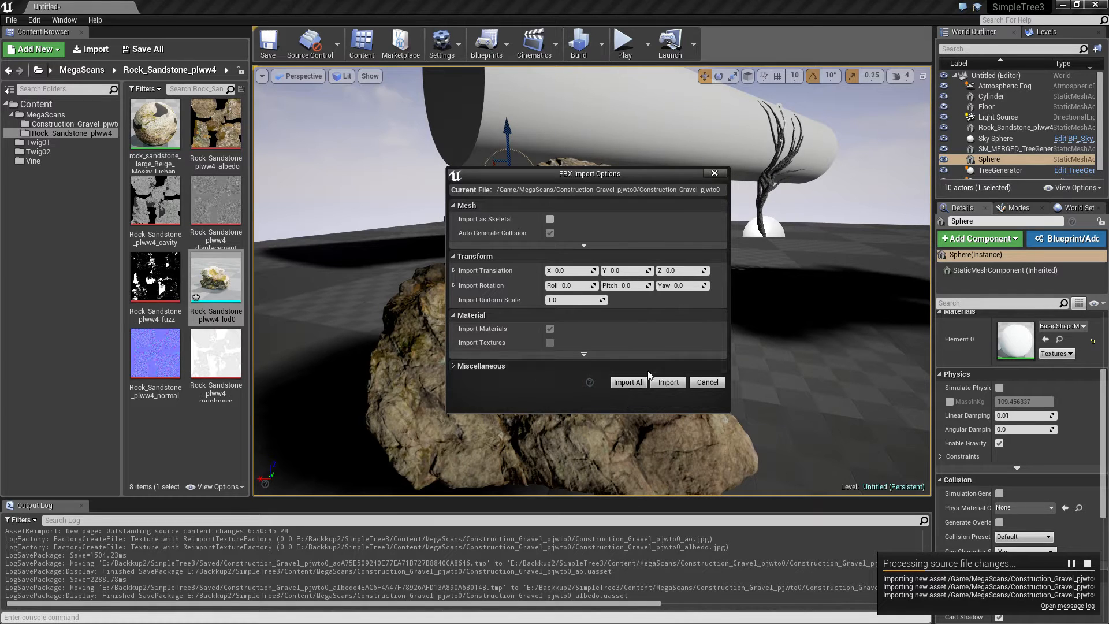
click(629, 382)
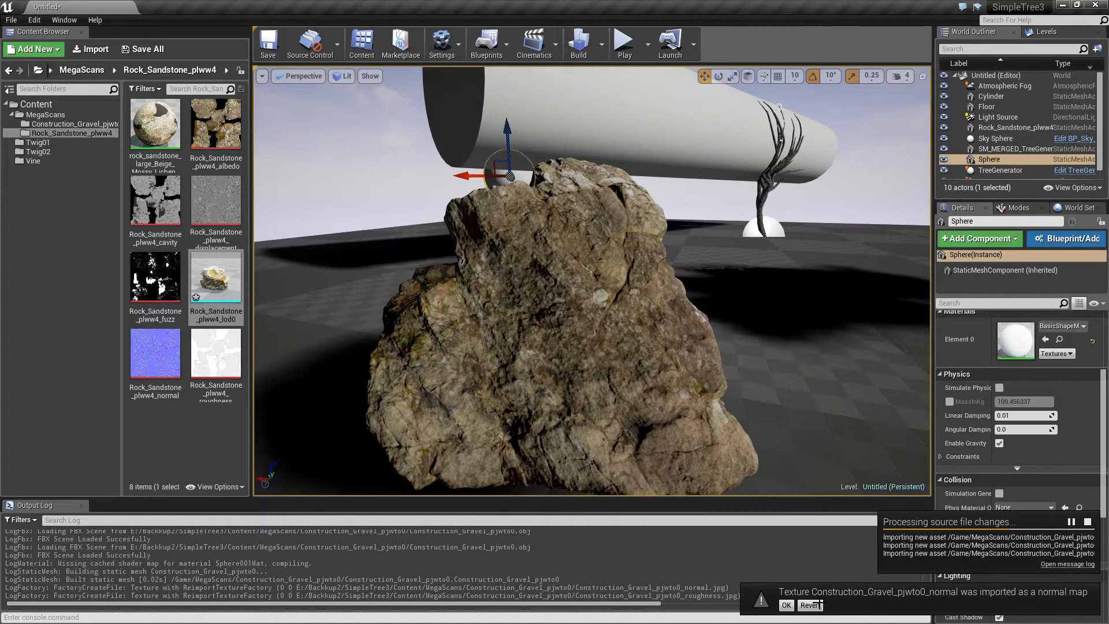
click(787, 604)
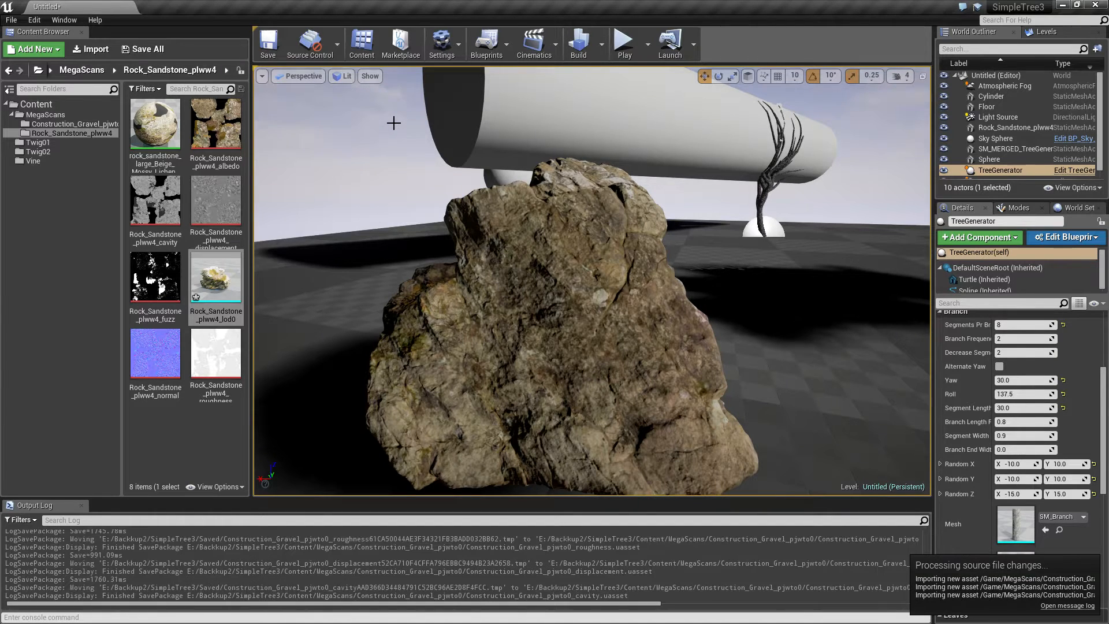
Step: Place the Construction_Gravel_pjwto0 sphere mesh from its Megascans folder on the floor beside the rock
right_drag(465, 168, 317, 174)
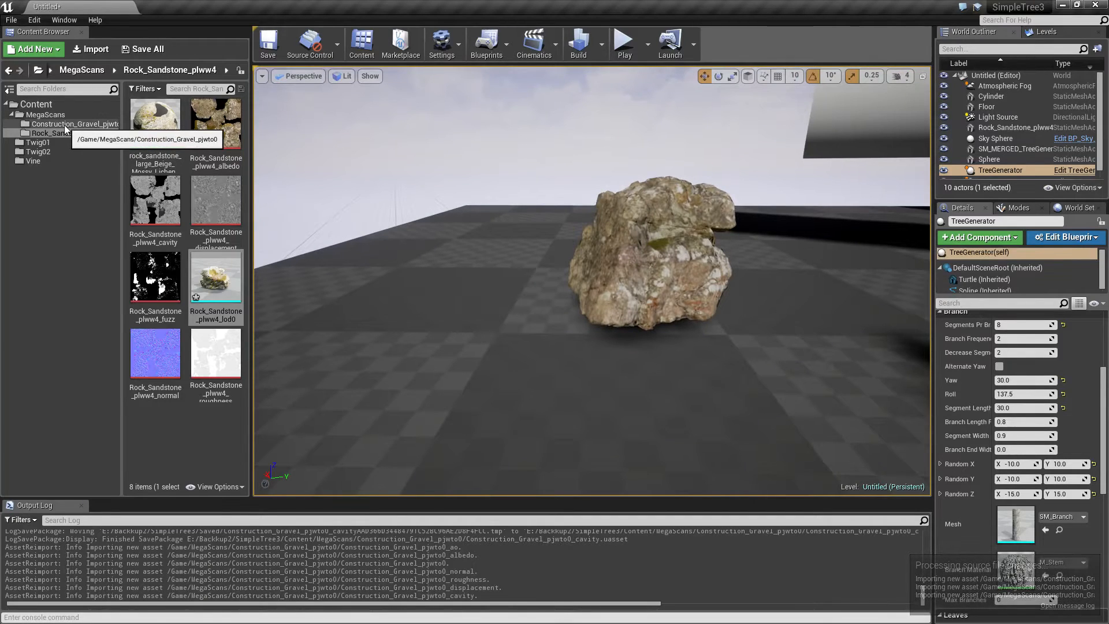
click(64, 125)
drag(155, 124, 456, 319)
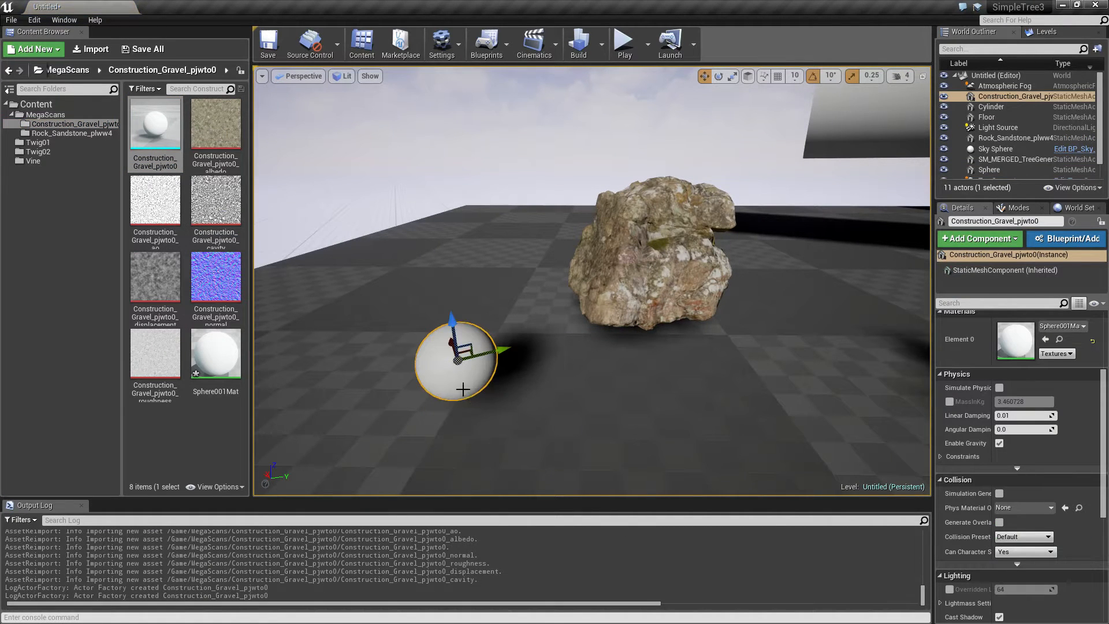
right_drag(463, 389, 299, 404)
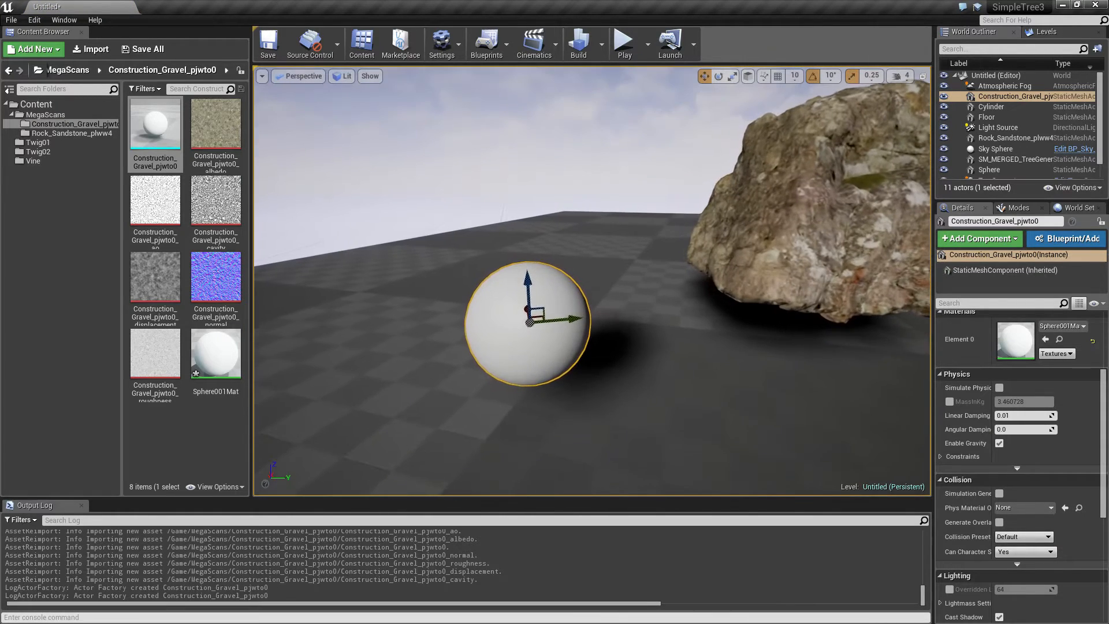
Step: Import SM_TutPlane01.FBX from Backkup2\SimpleTree3\Source into the Construction_Gravel_pjwto0 folder with the default FBX options, and dismiss the message log
click(109, 44)
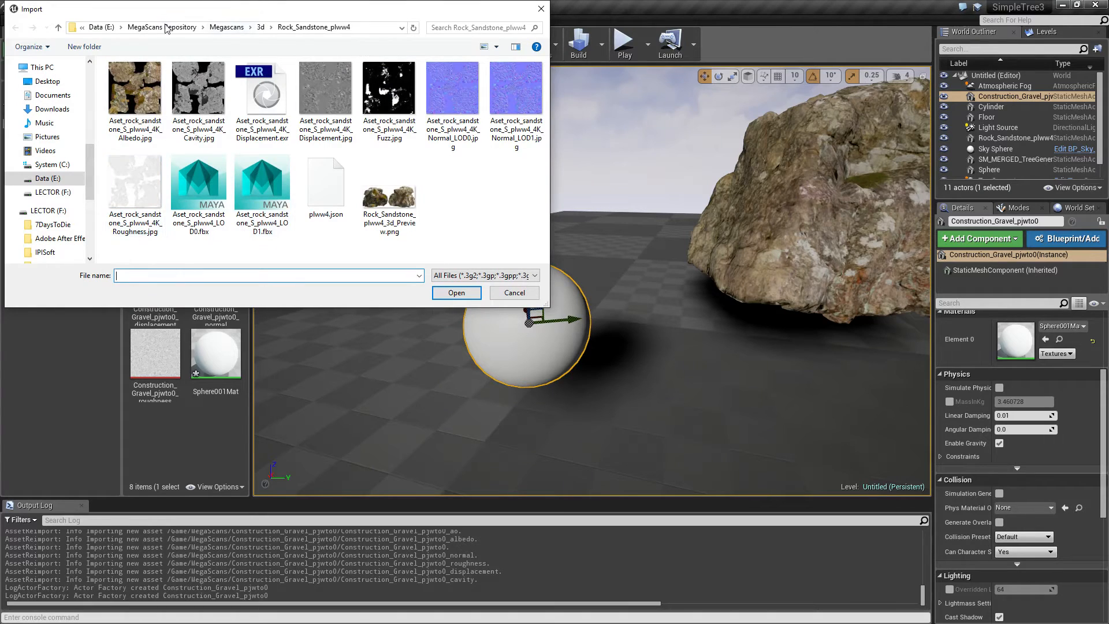
click(166, 29)
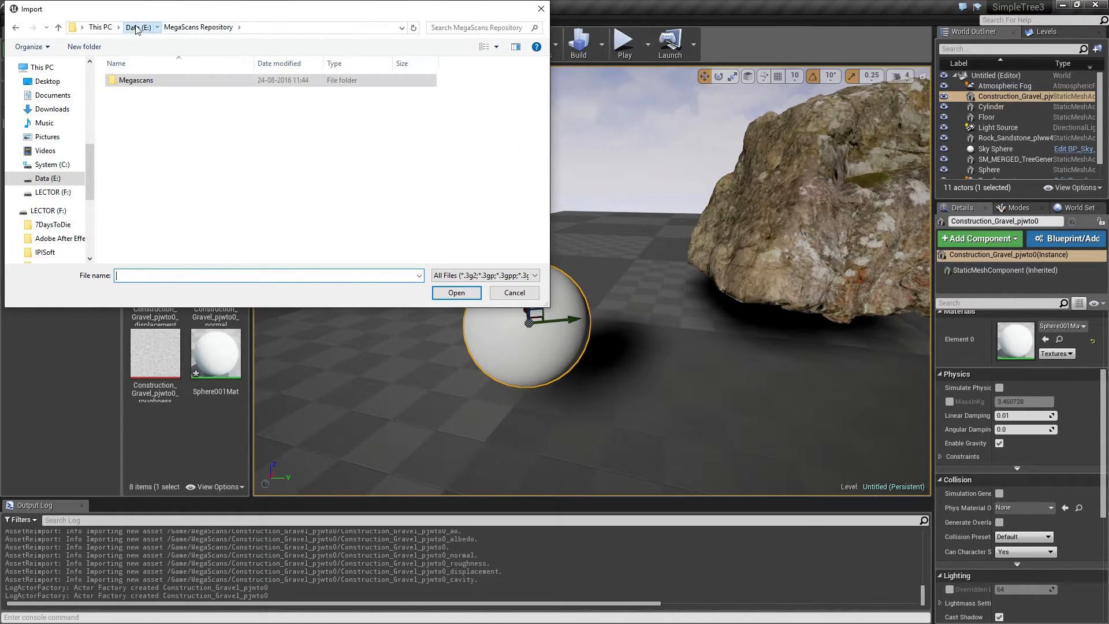
click(136, 29)
double_click(134, 93)
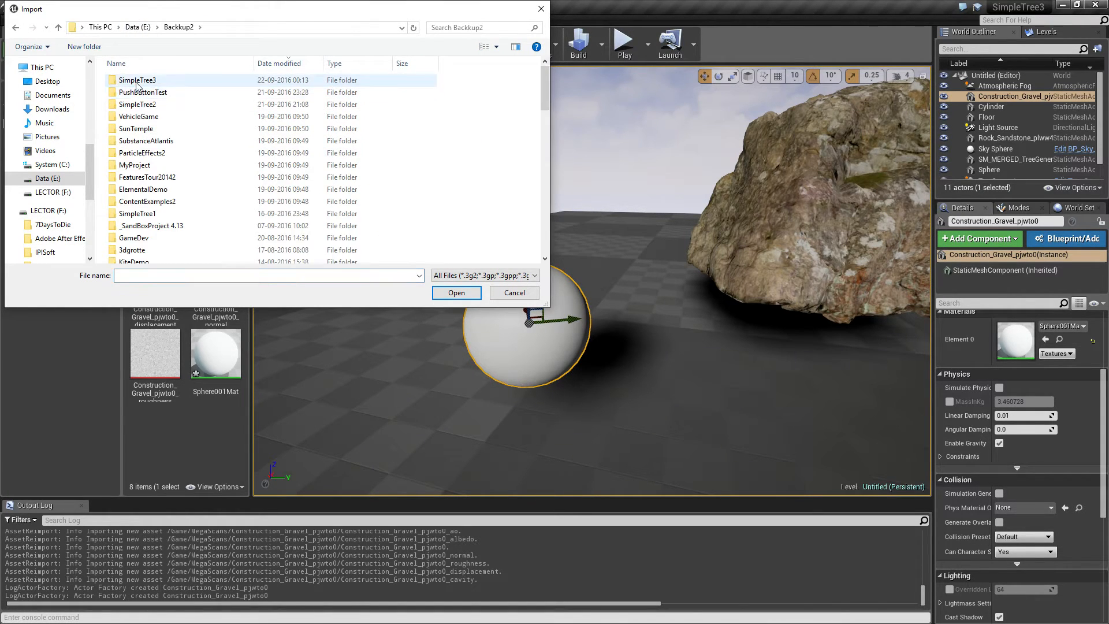
double_click(132, 81)
double_click(139, 142)
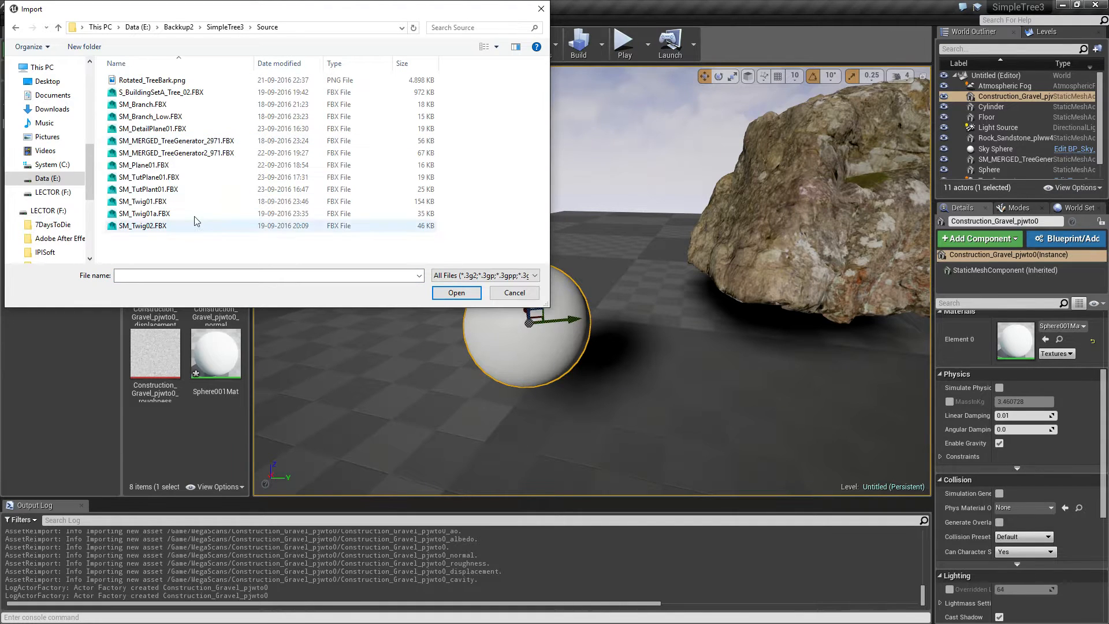
double_click(162, 179)
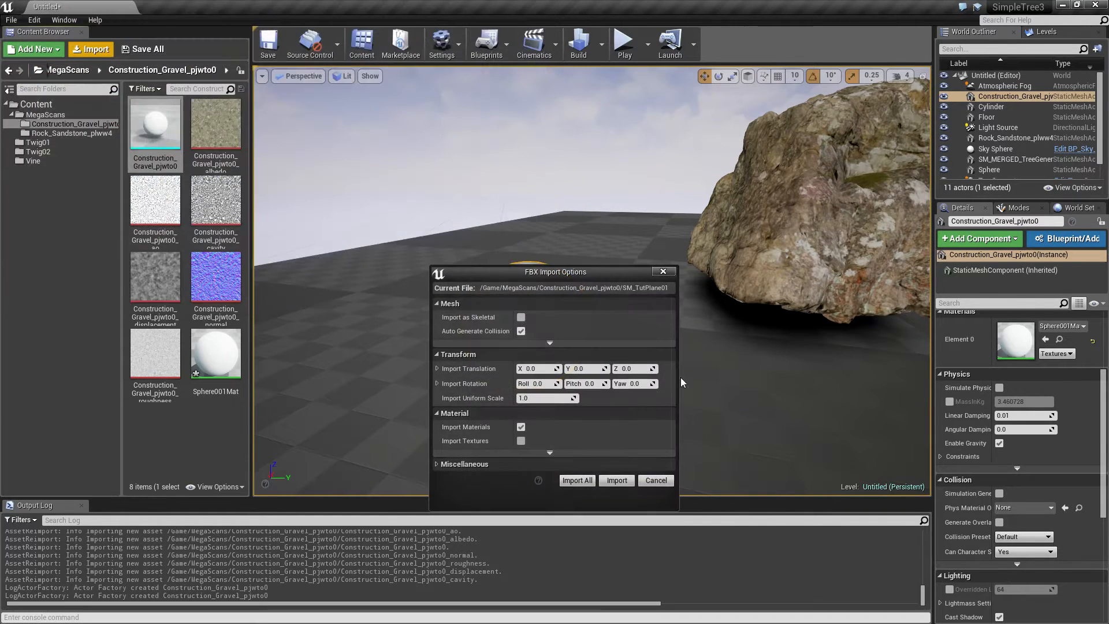
click(617, 481)
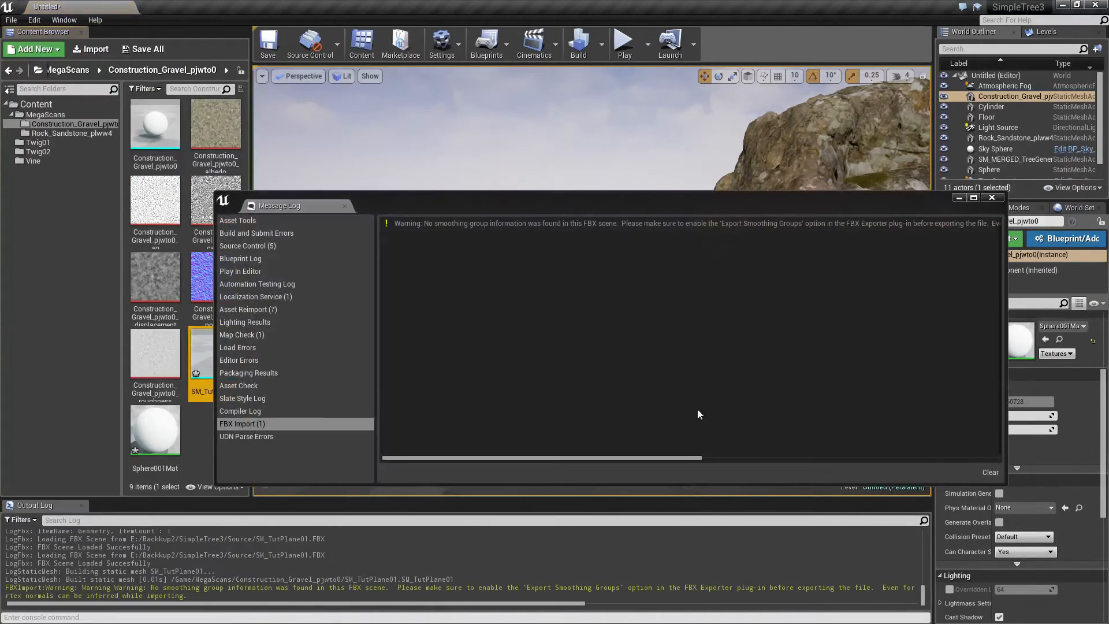
click(992, 198)
Step: Place the SM_TutPlane01 mesh on the floor beside the sphere and apply the Sphere001Mat material to it
right_drag(479, 219, 427, 257)
drag(213, 355, 467, 296)
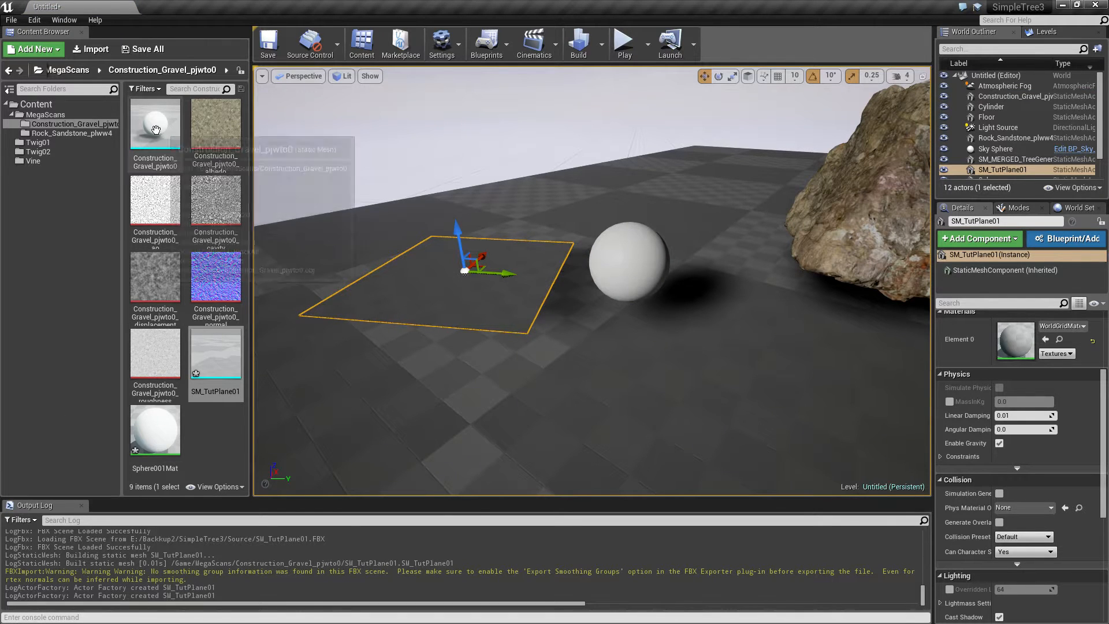
click(168, 441)
drag(167, 440, 442, 299)
right_drag(464, 302, 508, 309)
Step: Open the Sphere001Mat material for editing and delete the colour parameter node feeding Base Color
double_click(167, 439)
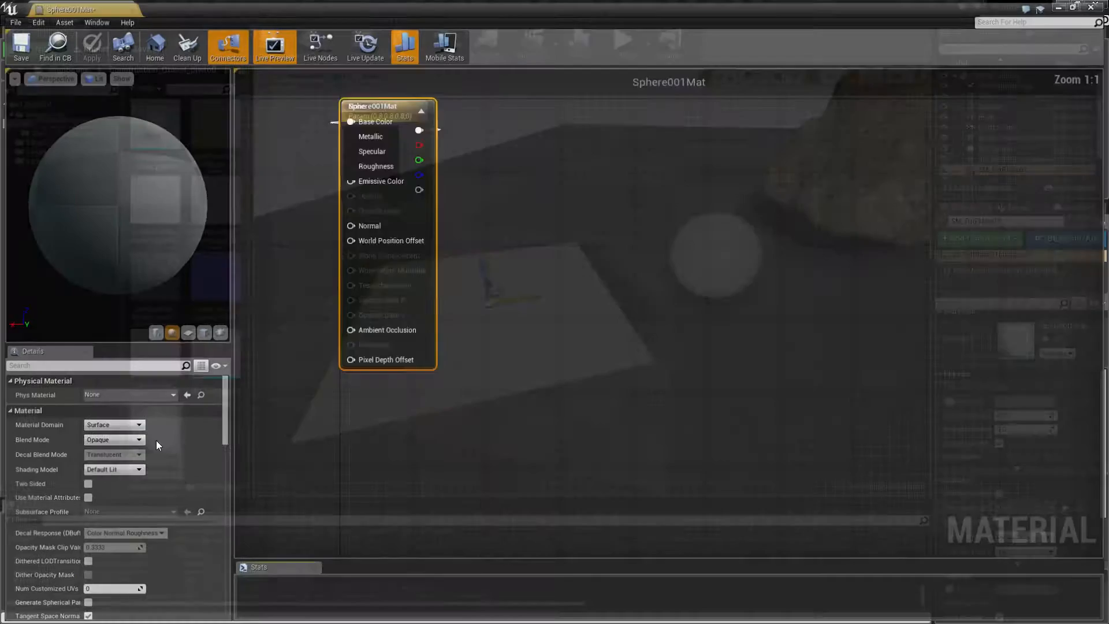
drag(719, 190, 792, 190)
drag(663, 188, 559, 175)
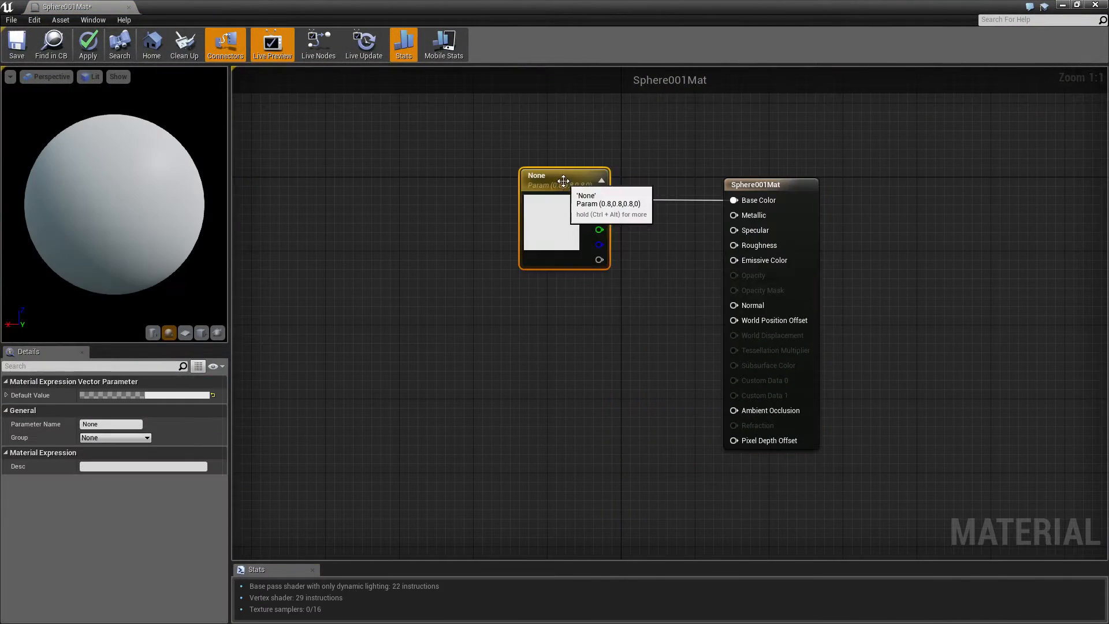
key(Delete)
Step: Bring the gravel albedo texture into the Sphere001Mat graph and connect it to Base Color
drag(346, 5, 600, 32)
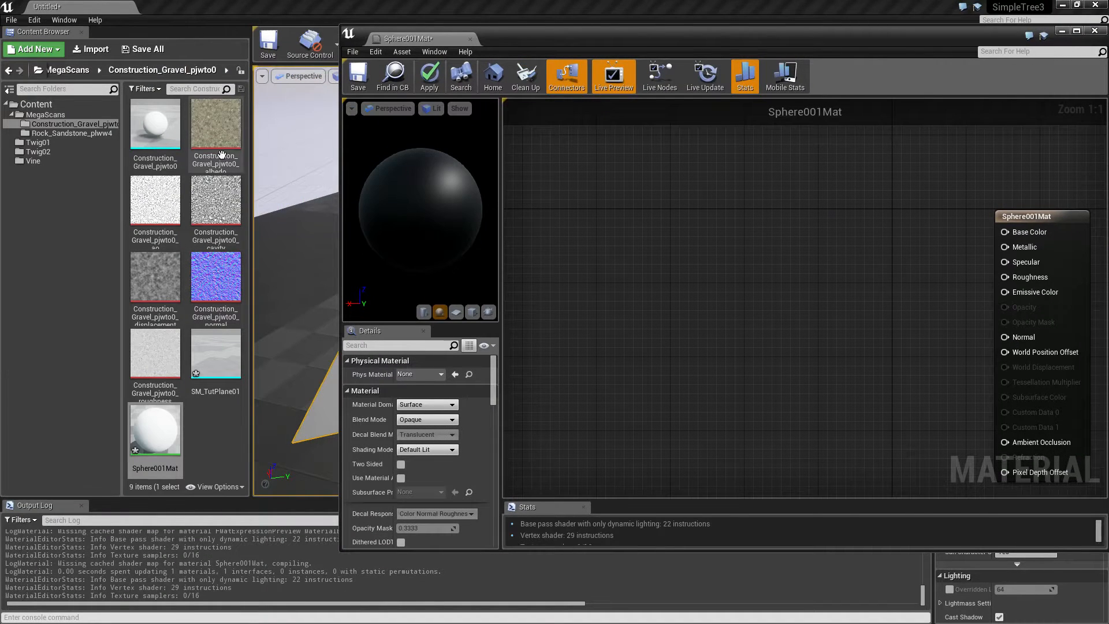
drag(217, 135, 823, 210)
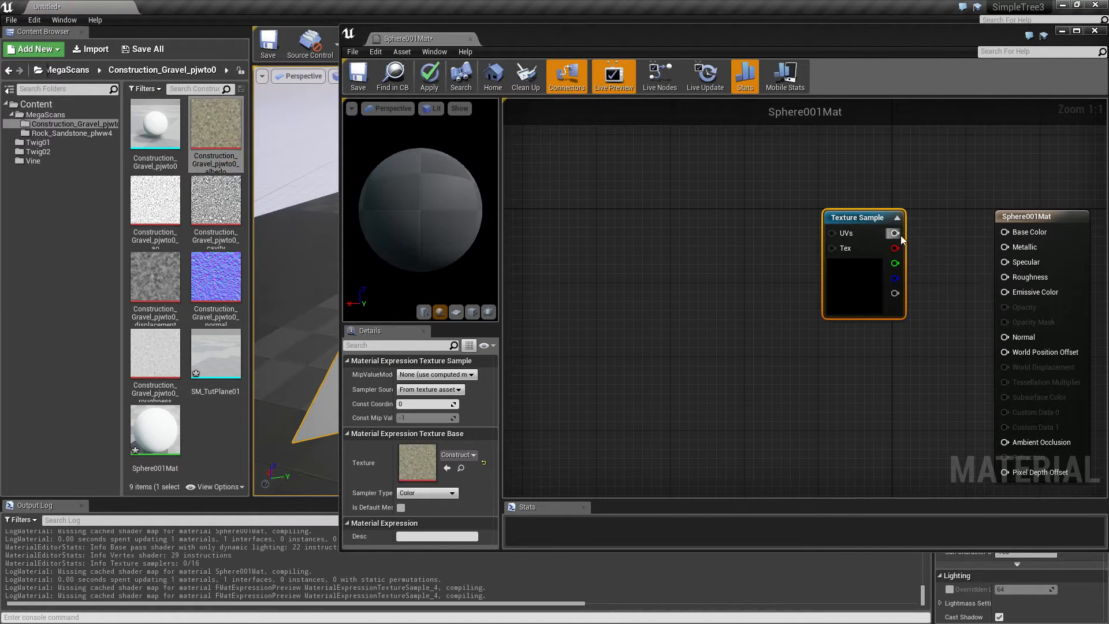
drag(900, 235, 1005, 232)
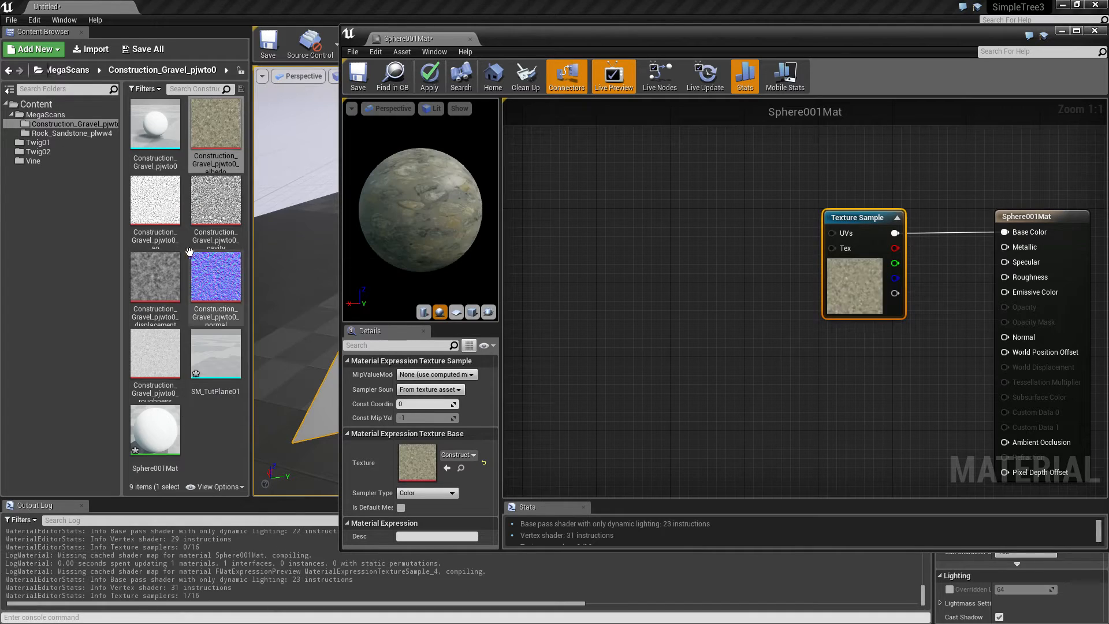
Step: Add the gravel ao, normal and roughness textures to the graph, connected to Ambient Occlusion, Normal and Roughness
drag(155, 200, 1005, 442)
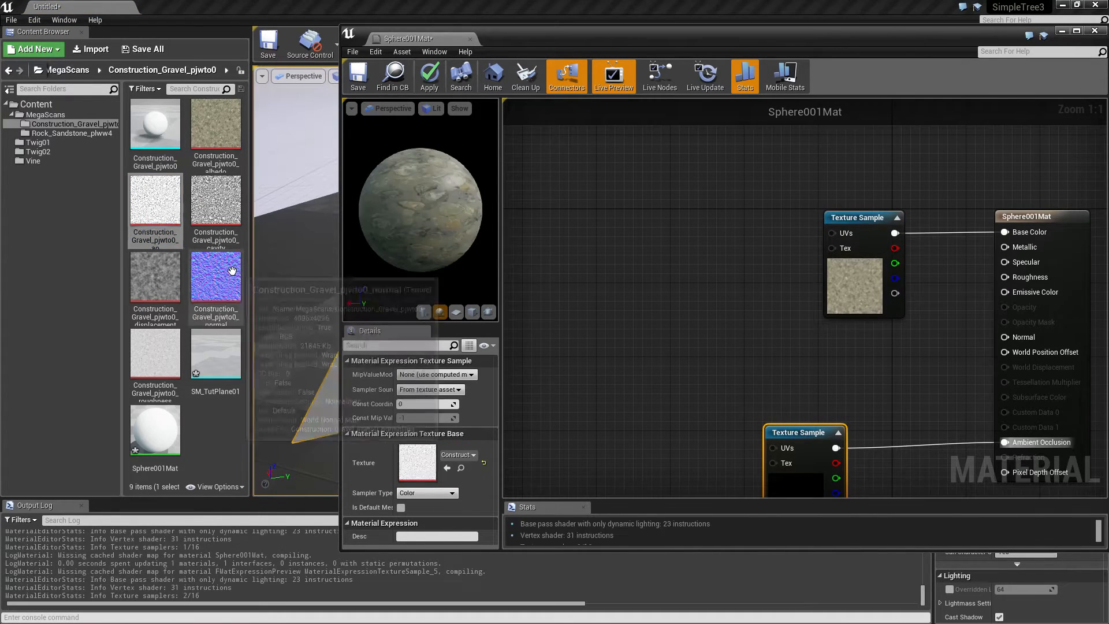
drag(216, 276, 1005, 337)
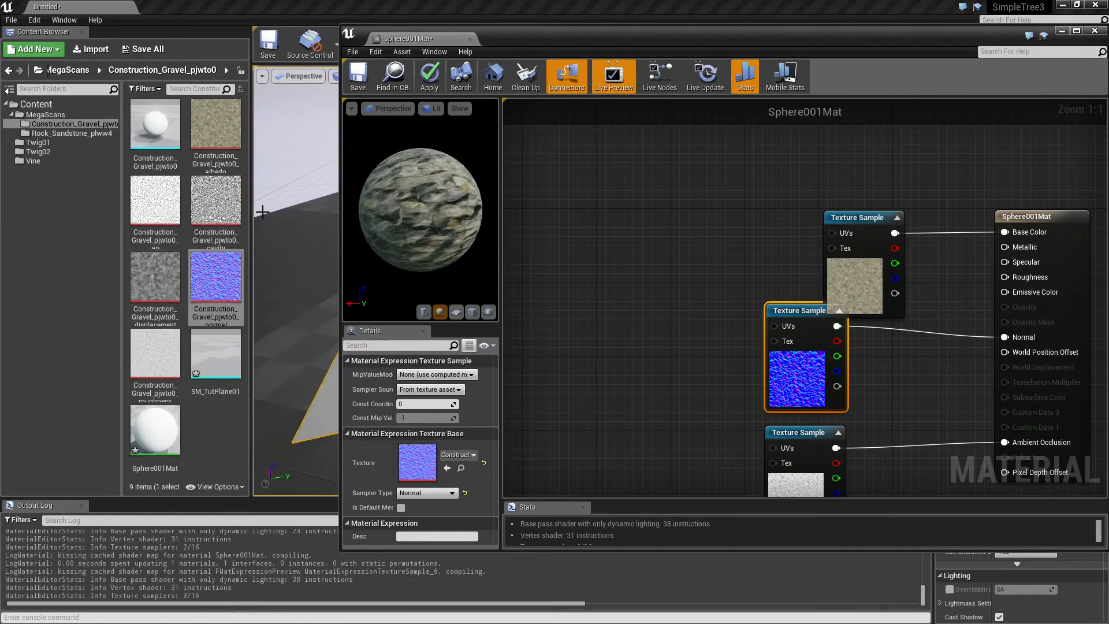
click(157, 368)
drag(157, 368, 1005, 277)
drag(884, 349, 876, 326)
Step: Rearrange the four texture sample nodes in the graph so that they are spread out without overlapping
right_drag(700, 391, 564, 277)
right_drag(817, 162, 795, 206)
click(888, 144)
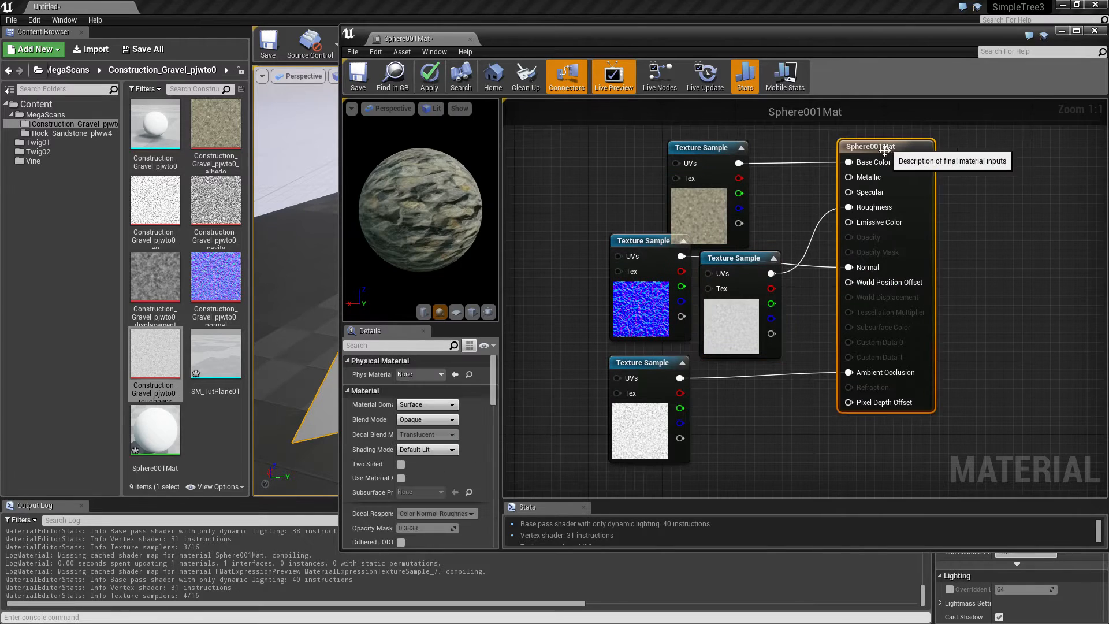
right_drag(295, 285, 319, 308)
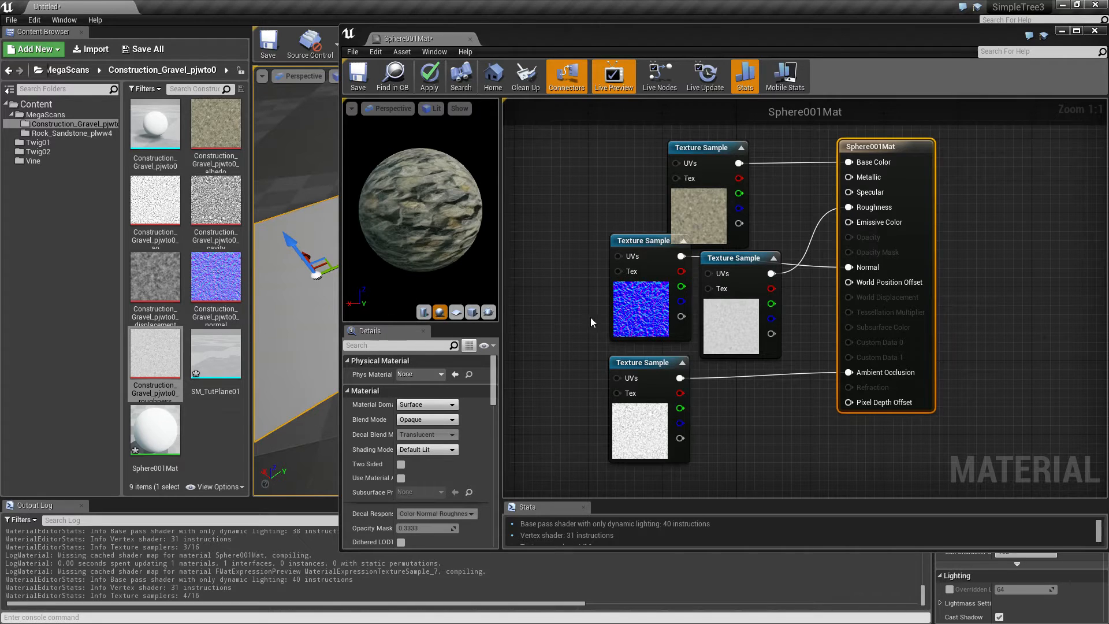
drag(638, 242, 542, 250)
drag(732, 256, 621, 136)
drag(701, 149, 751, 121)
drag(638, 364, 549, 444)
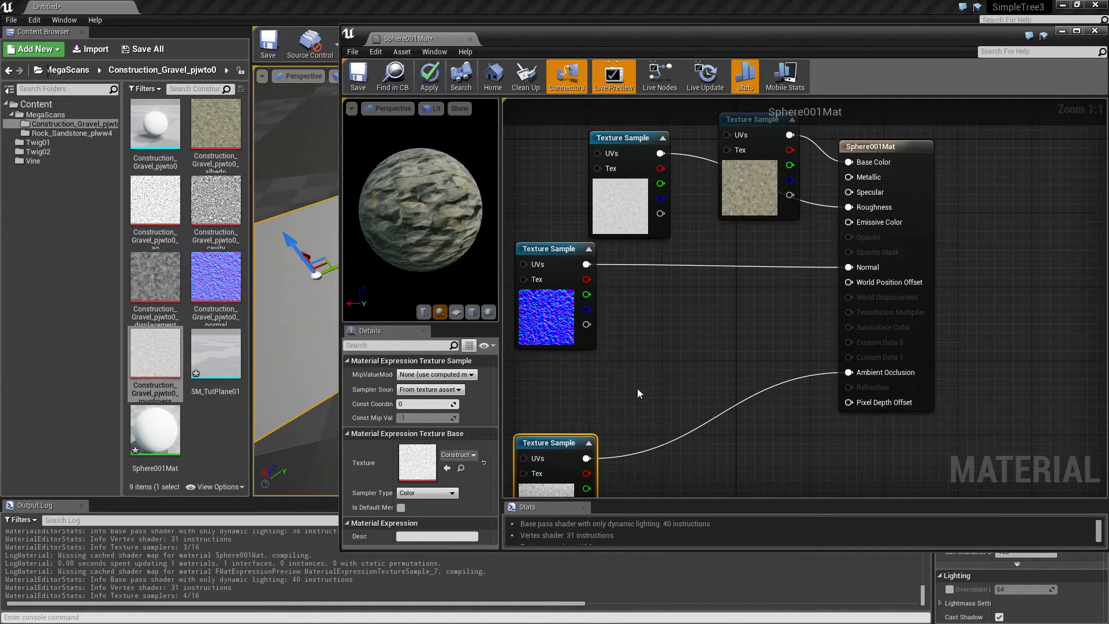
Step: Set the Sphere001Mat material's tessellation to PN Triangles and enable Crack Free Displacement
click(892, 149)
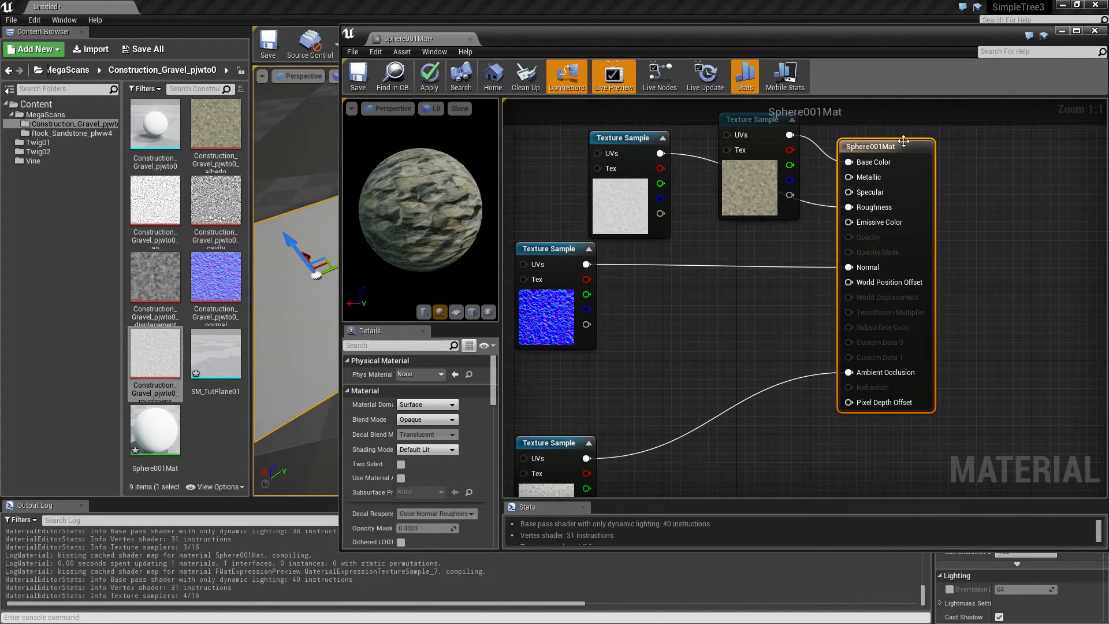
drag(494, 383, 486, 548)
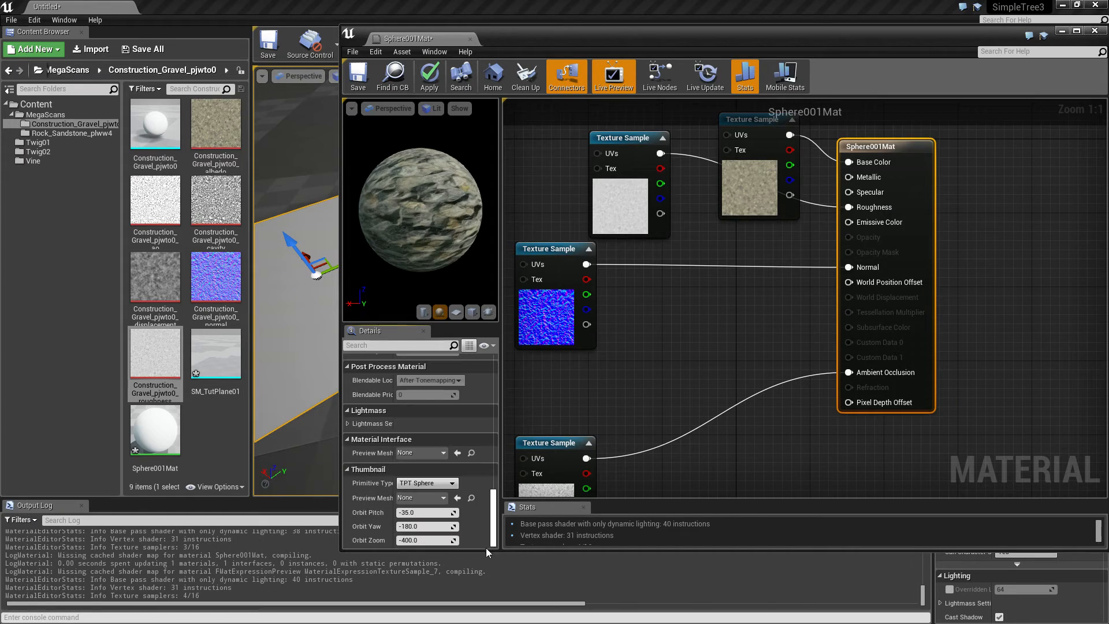
scroll(414, 506, up, 5)
scroll(418, 429, up, 2)
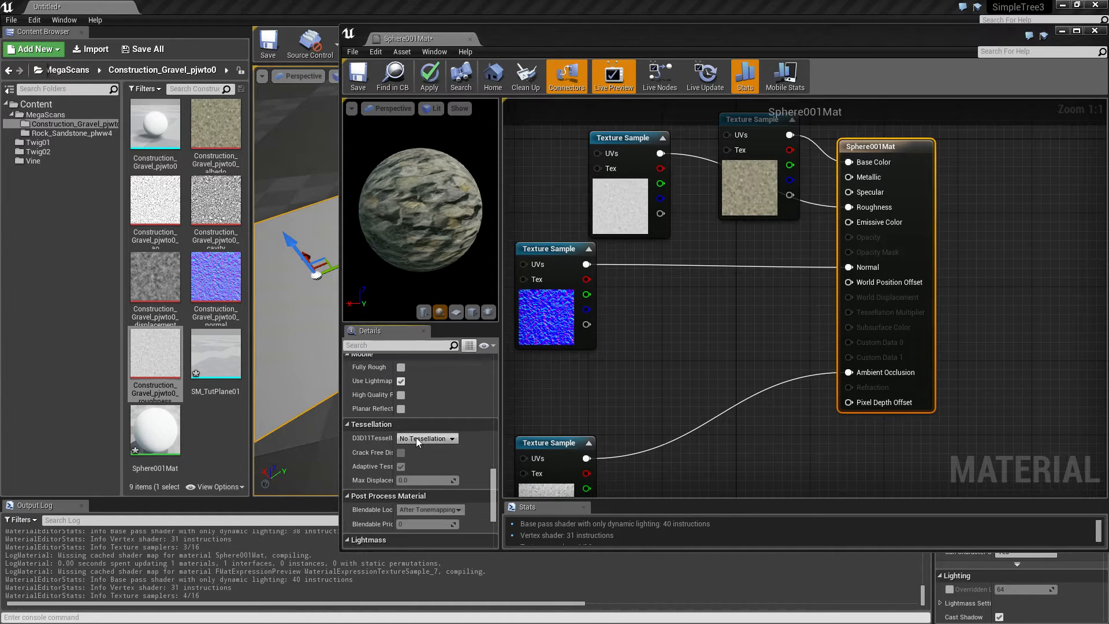
click(413, 463)
click(400, 453)
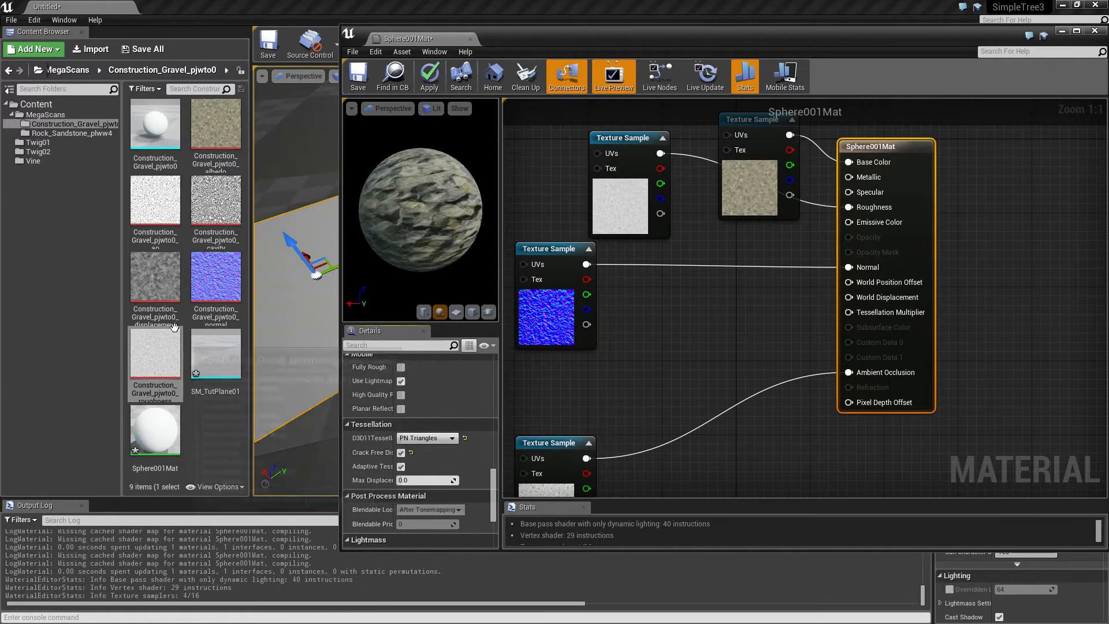
Step: Add the gravel displacement texture and a VertexNormalWS node to the material graph
drag(153, 285, 663, 349)
drag(650, 310, 650, 375)
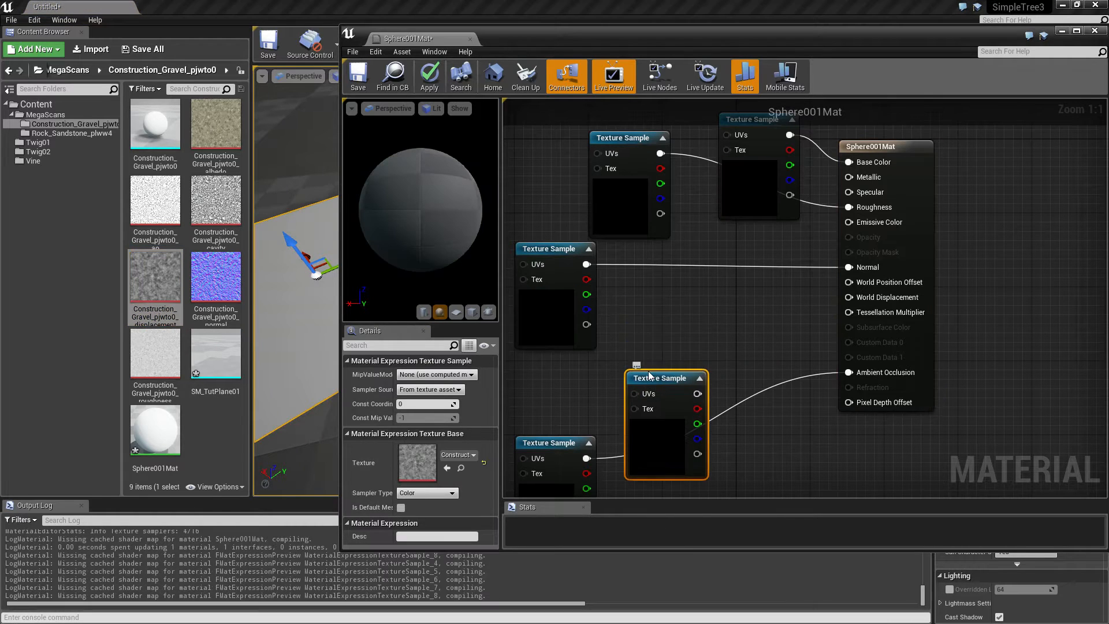
right_click(629, 320)
text(vertex)
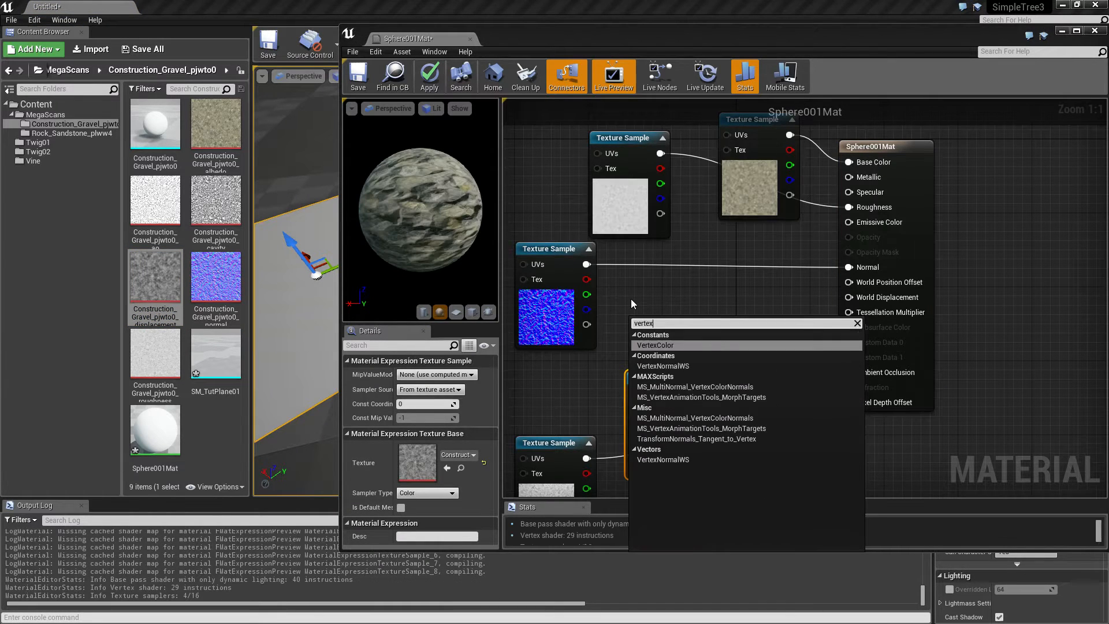
click(684, 365)
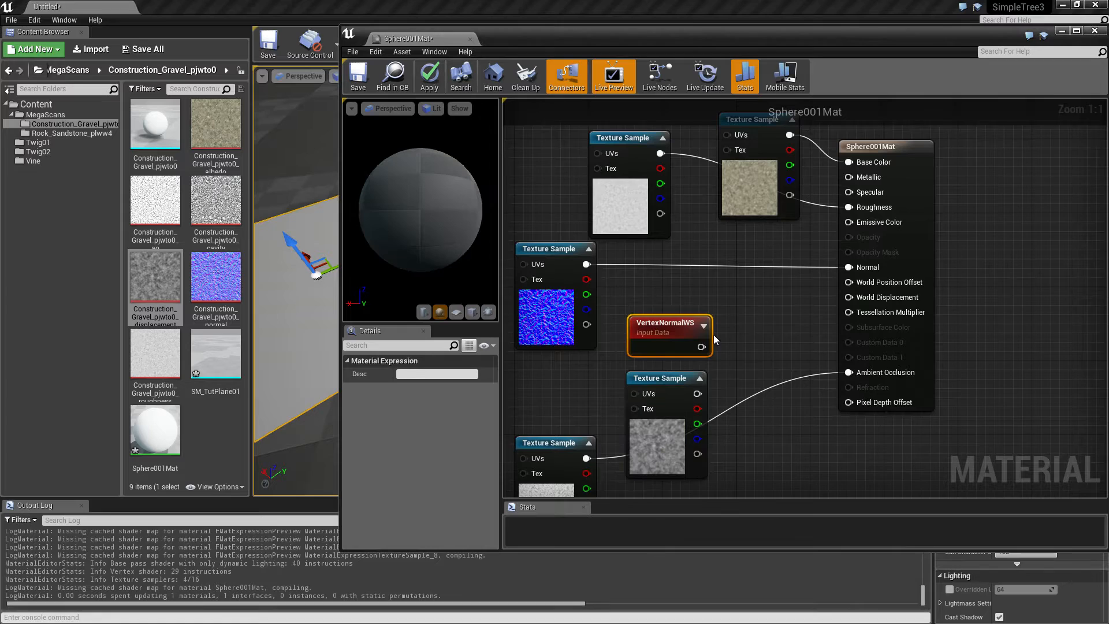
Step: Multiply VertexNormalWS by the displacement texture into World Displacement, and save the material
click(741, 362)
drag(760, 388, 854, 296)
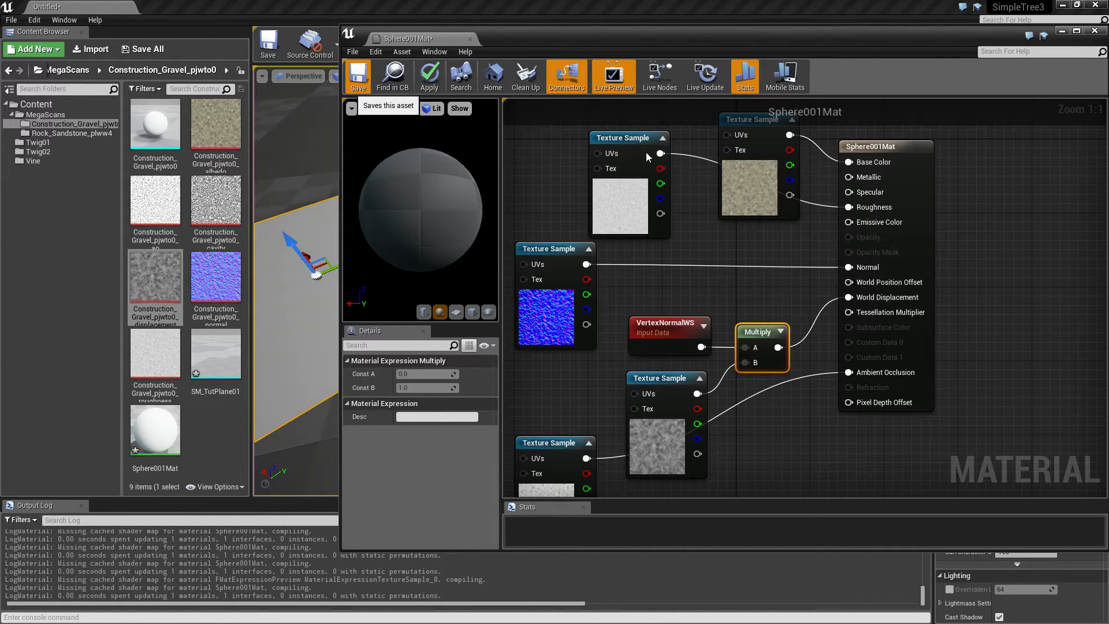
click(1062, 31)
Step: Examine the displaced gravel plane in the level from several sides and from a low angle
right_drag(592, 281, 516, 233)
key(w)
key(a)
key(a)
key(w)
key(d)
key(s)
key(d)
key(w)
key(d)
key(a)
key(s)
key(a)
key(w)
key(s)
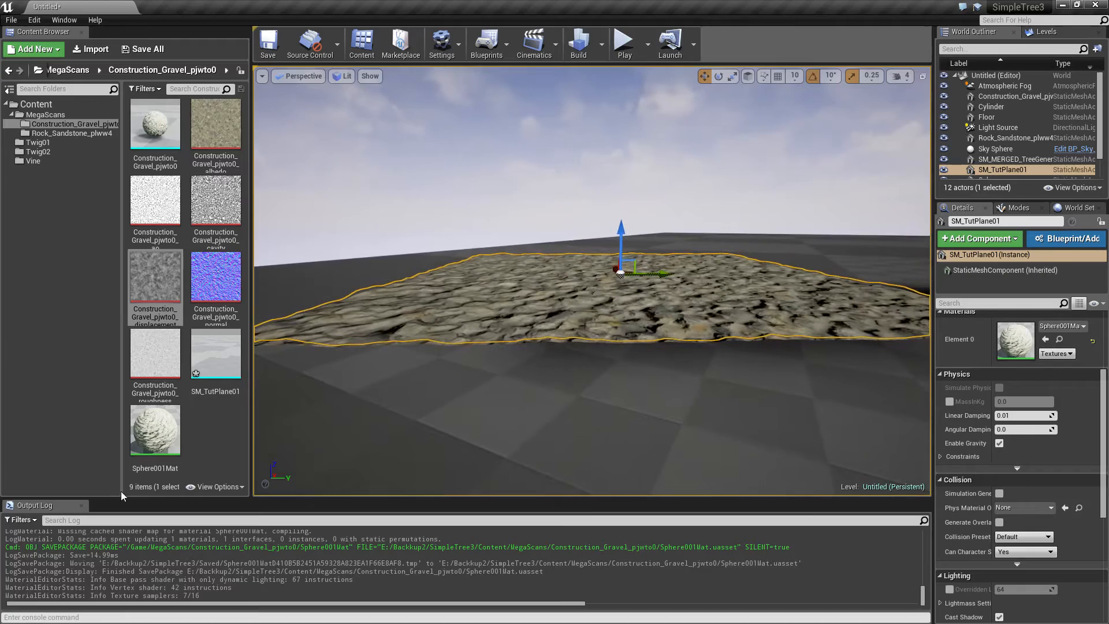
Step: Open Sphere001Mat for editing and shift the normal and ao texture samples farther from the material node
click(155, 439)
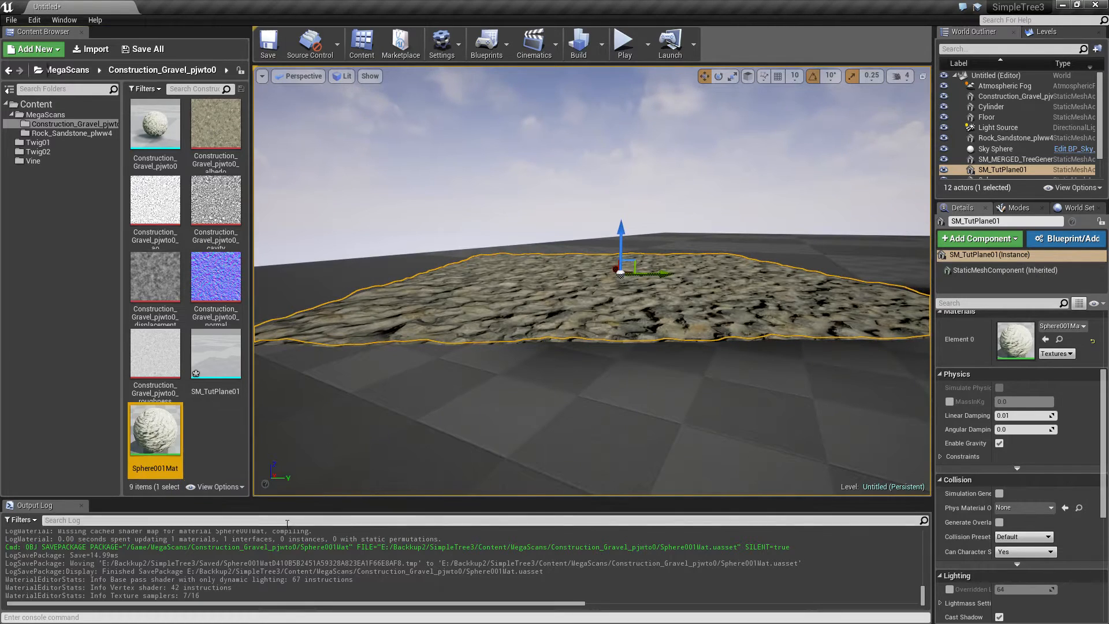
double_click(156, 430)
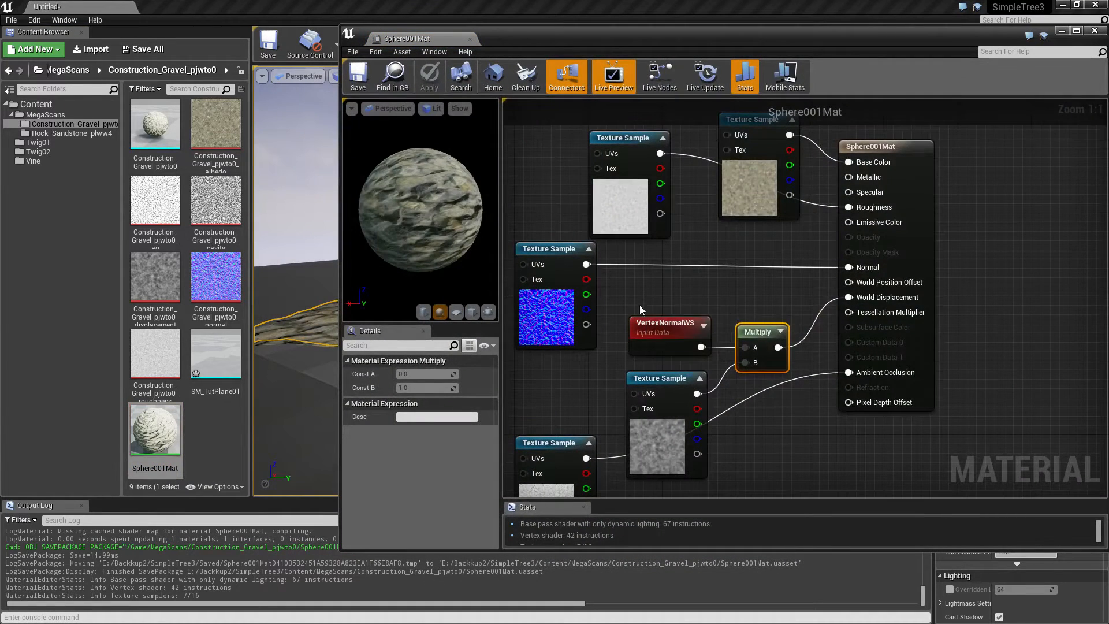
drag(640, 306, 736, 397)
right_drag(579, 399, 768, 388)
drag(665, 267, 731, 444)
key(Left)
key(Left)
key(Left)
key(Left)
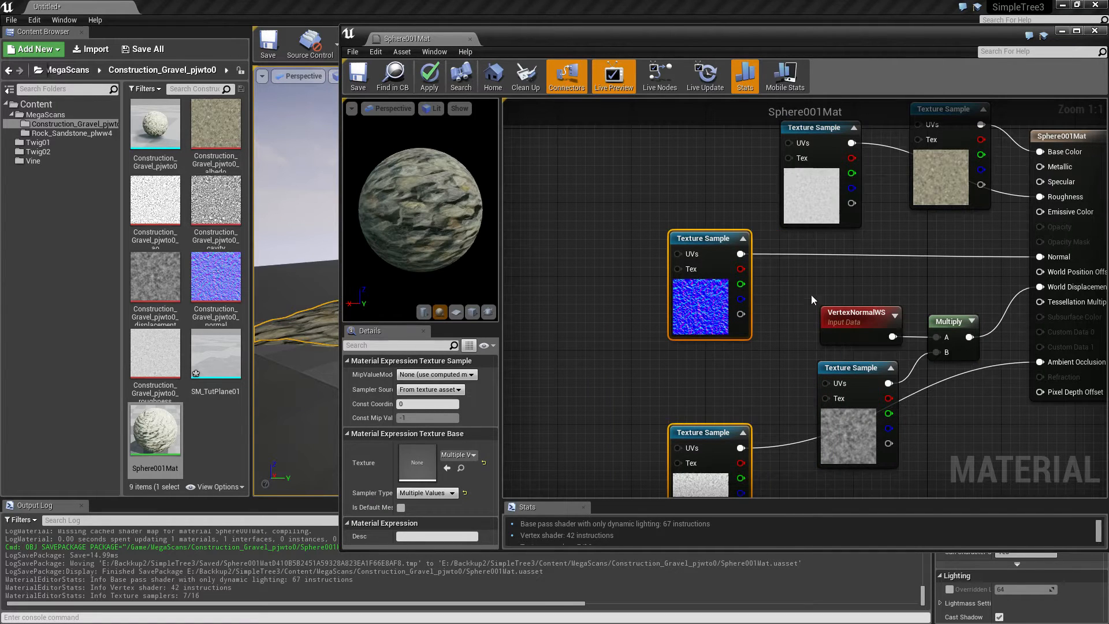
Step: Shift the VertexNormalWS, Multiply and displacement texture nodes away from the material node to make room for more nodes
drag(812, 298, 933, 420)
key(Left)
key(Left)
key(Left)
key(Left)
key(Left)
key(Left)
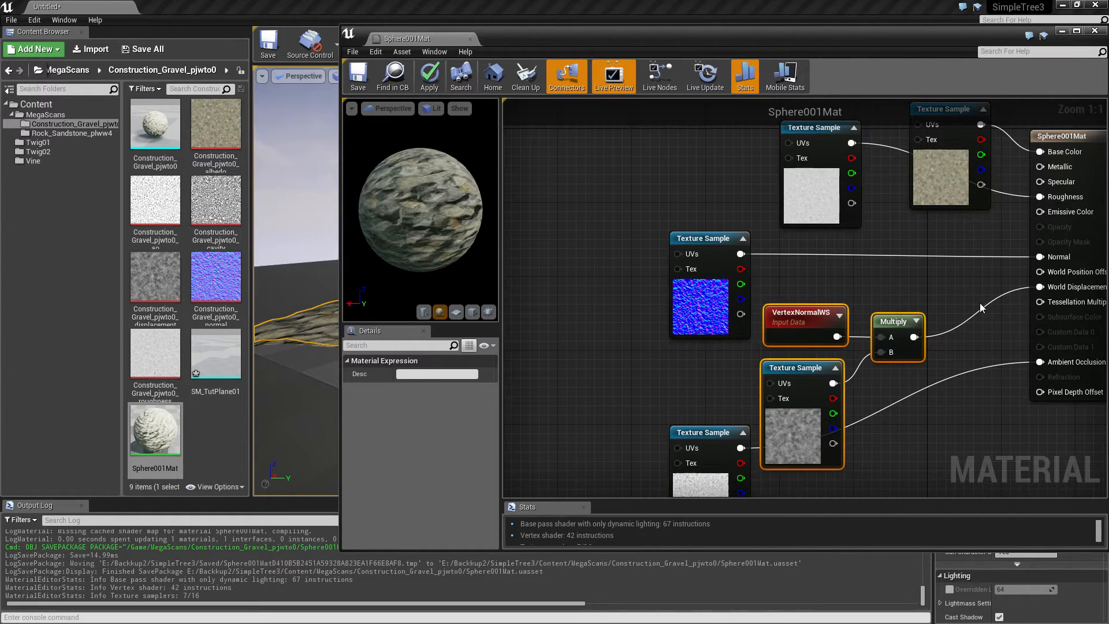
Step: Add a second Multiply with a new constant in A and the first Multiply in B, and connect it to World Displacement
click(950, 369)
drag(956, 376, 941, 273)
drag(912, 337, 946, 306)
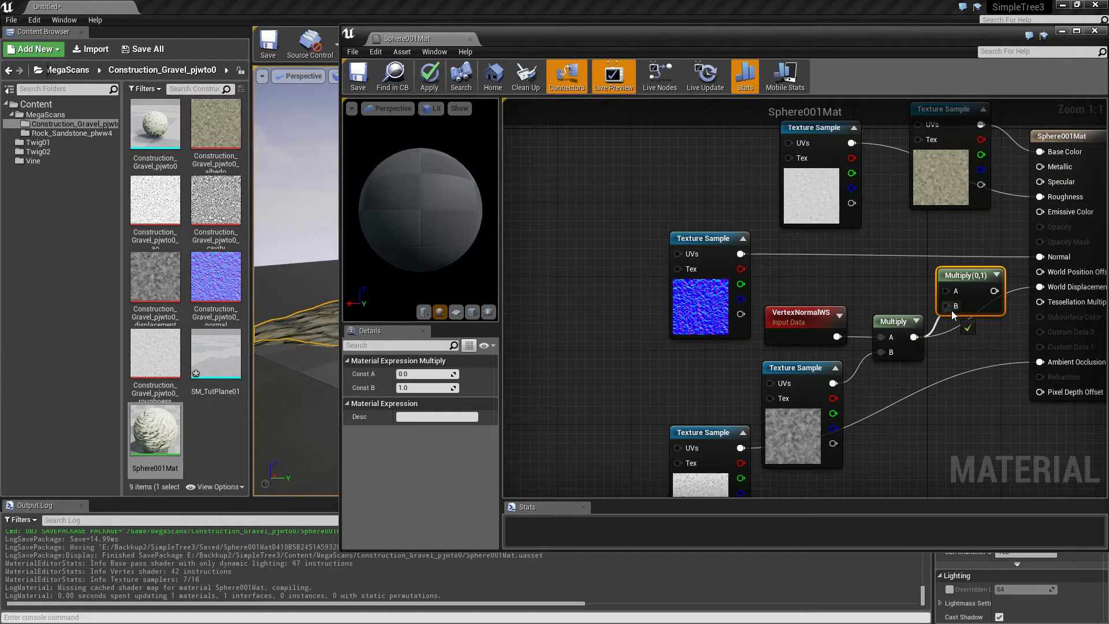
click(872, 275)
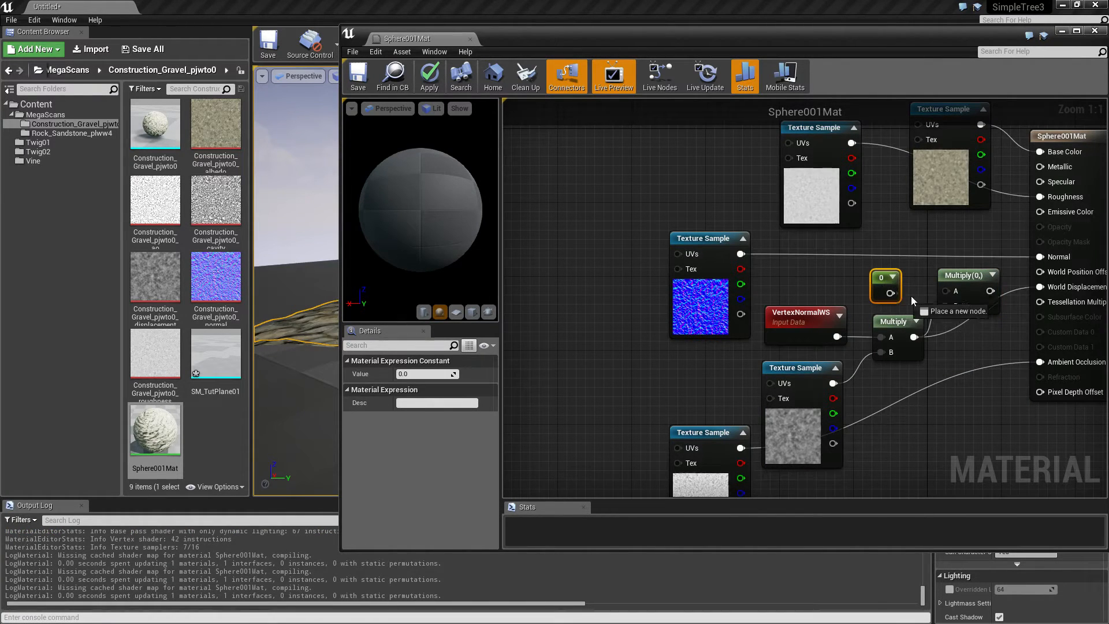
drag(950, 297, 1040, 287)
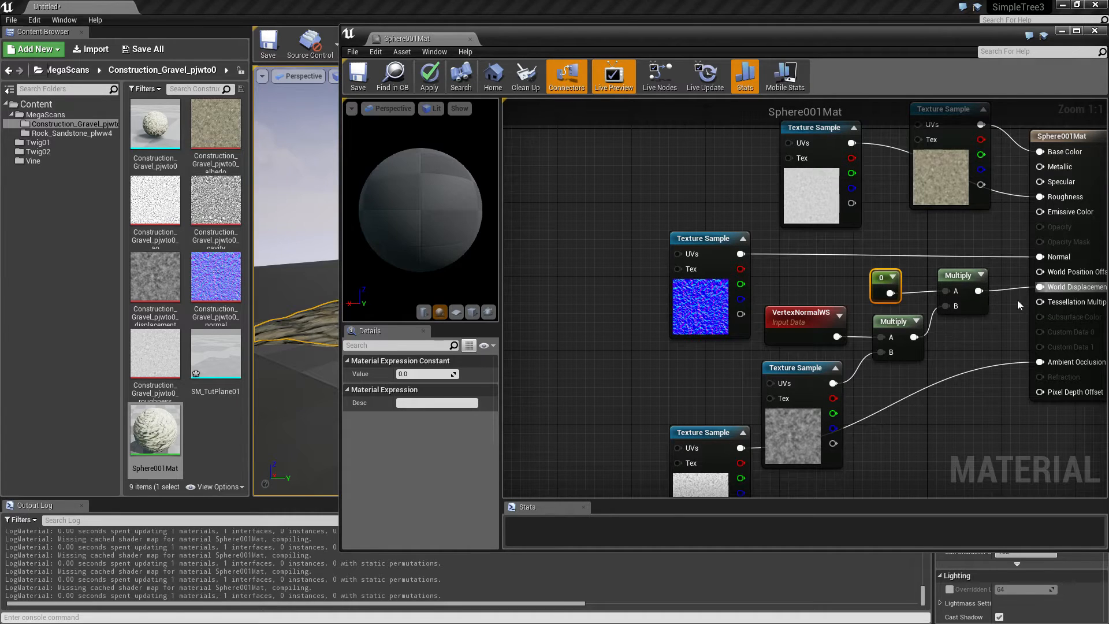
drag(882, 273, 883, 268)
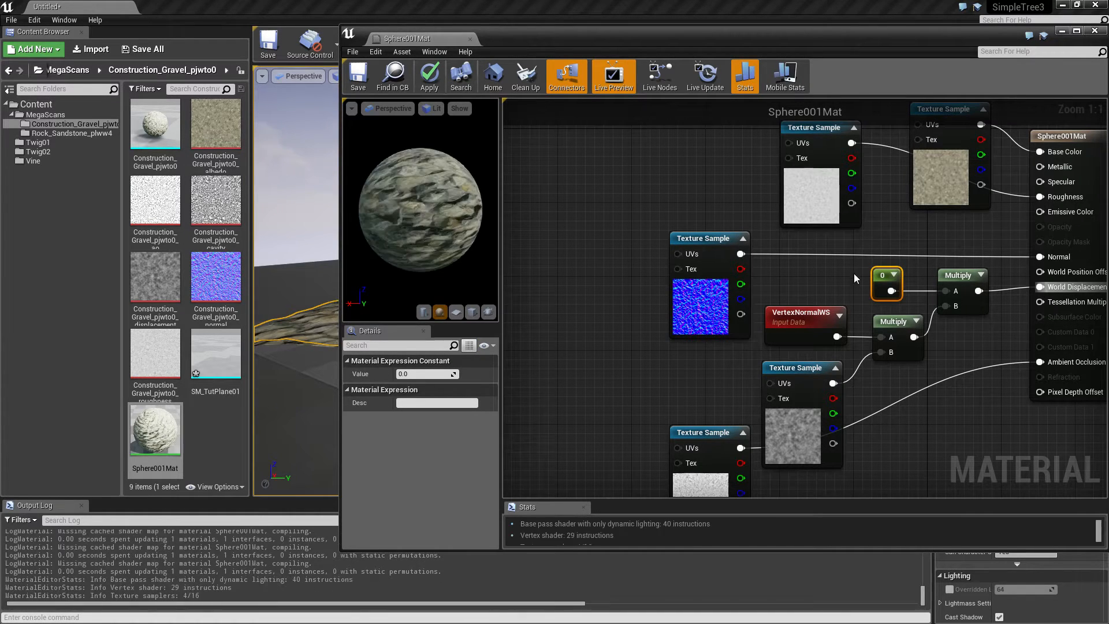
Step: Convert the constant to a parameter named Height, and save and close the material
right_click(882, 279)
click(924, 282)
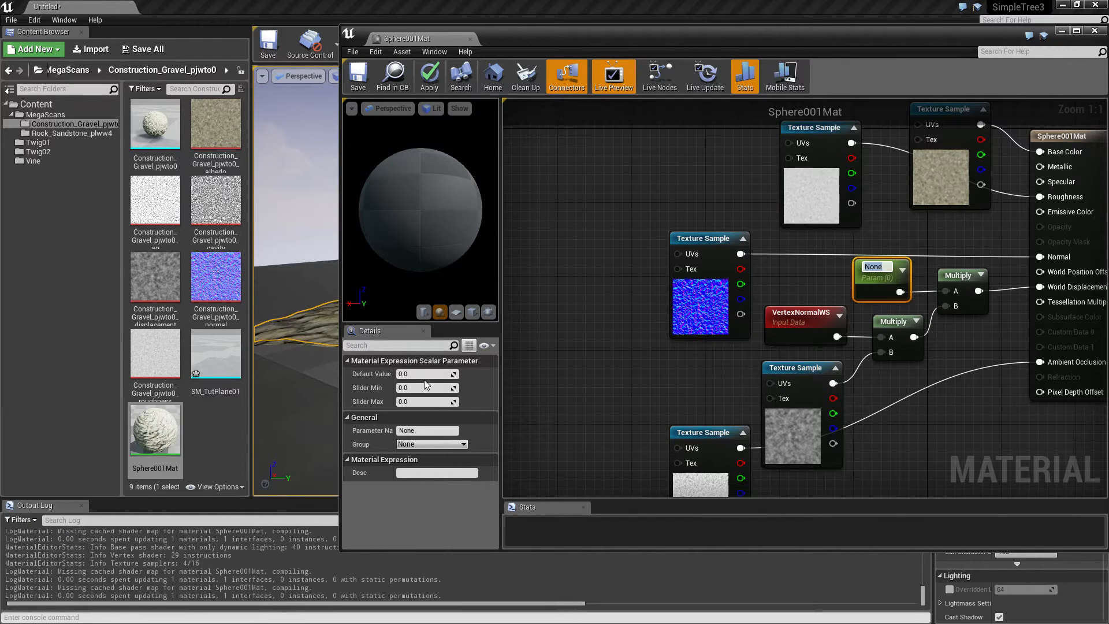
click(433, 431)
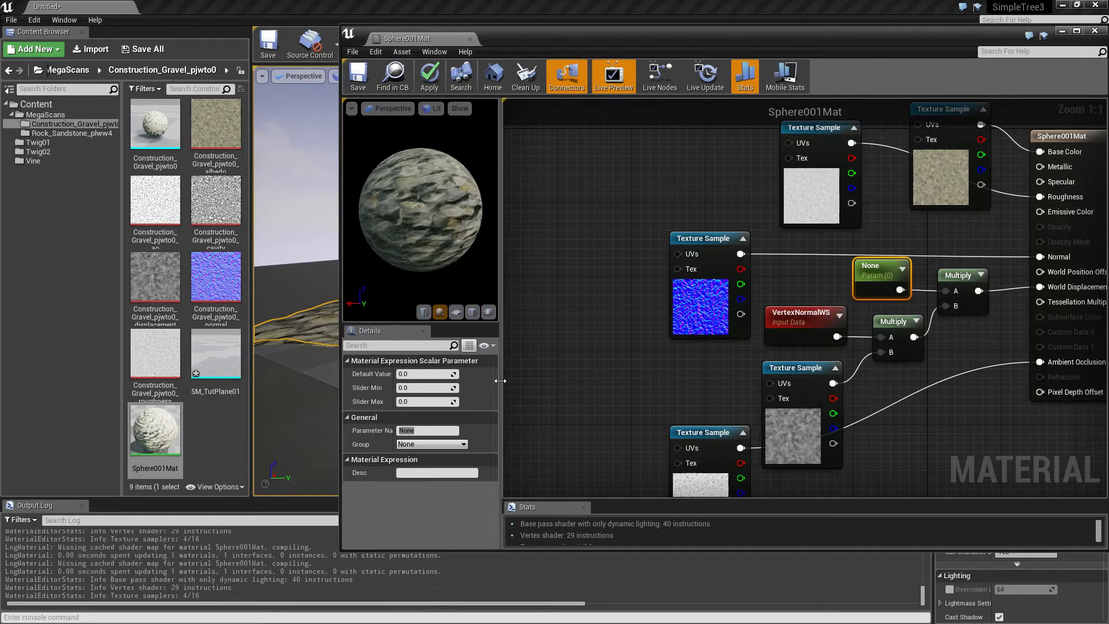
click(427, 430)
text(He)
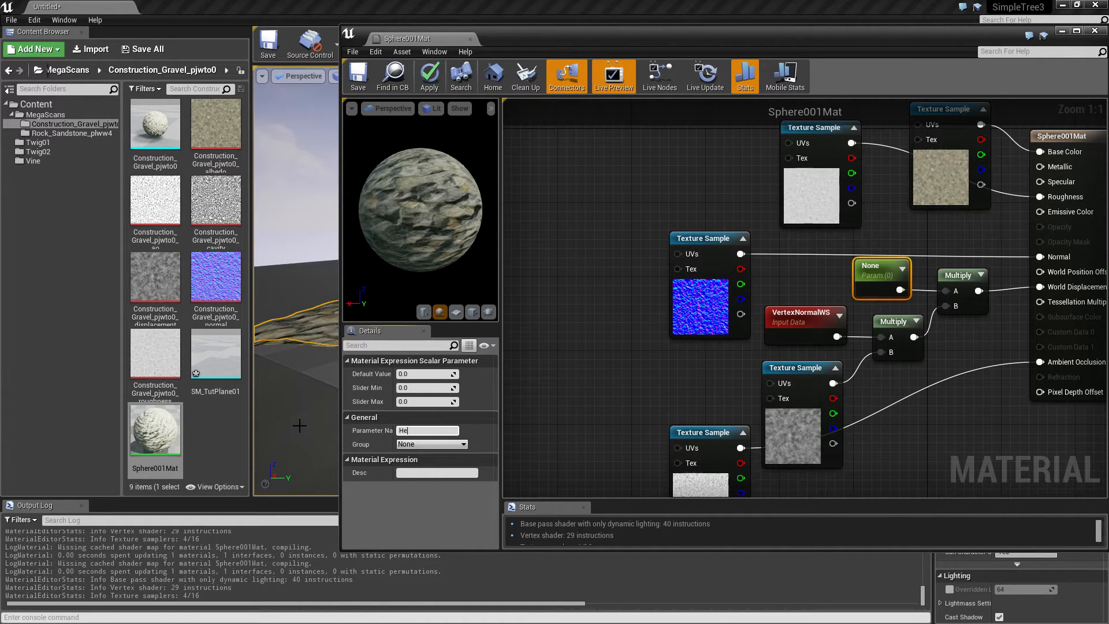
text(ight)
key(Return)
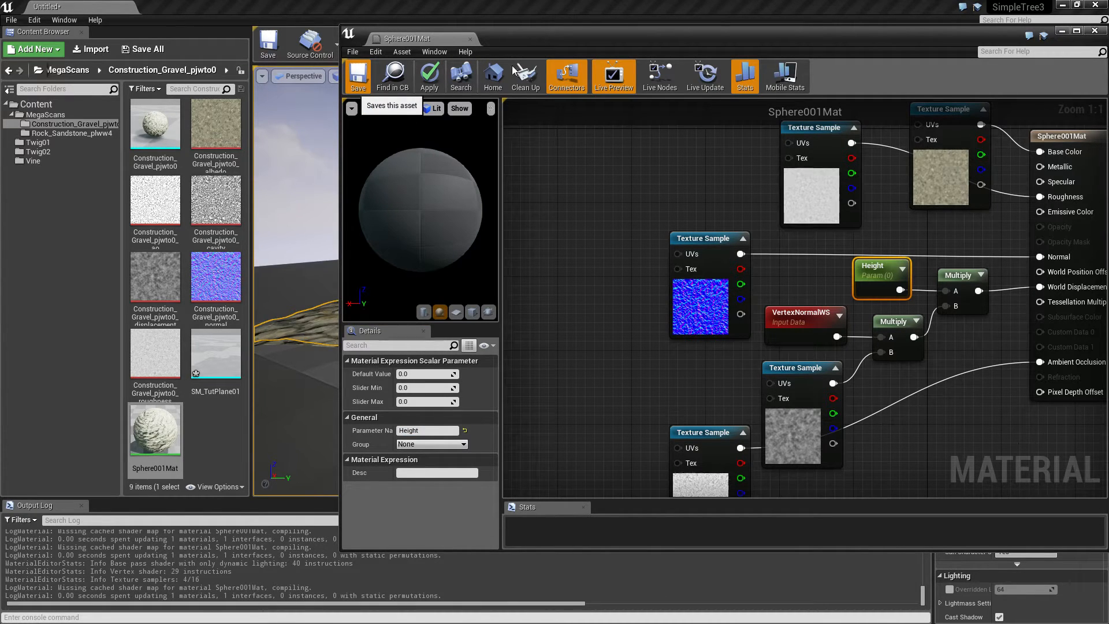
click(470, 40)
Step: Create a material instance from Sphere001Mat in the Construction_Gravel folder
mouse_move(493, 333)
right_down()
mouse_move(496, 303)
mouse_move(510, 321)
right_up()
right_click(171, 434)
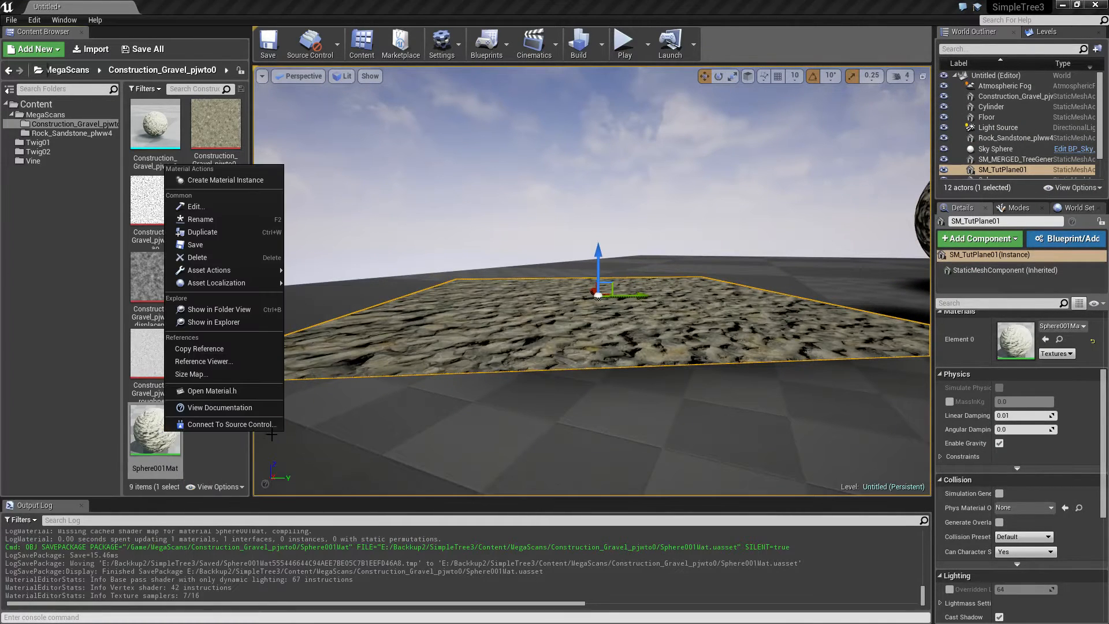
click(226, 183)
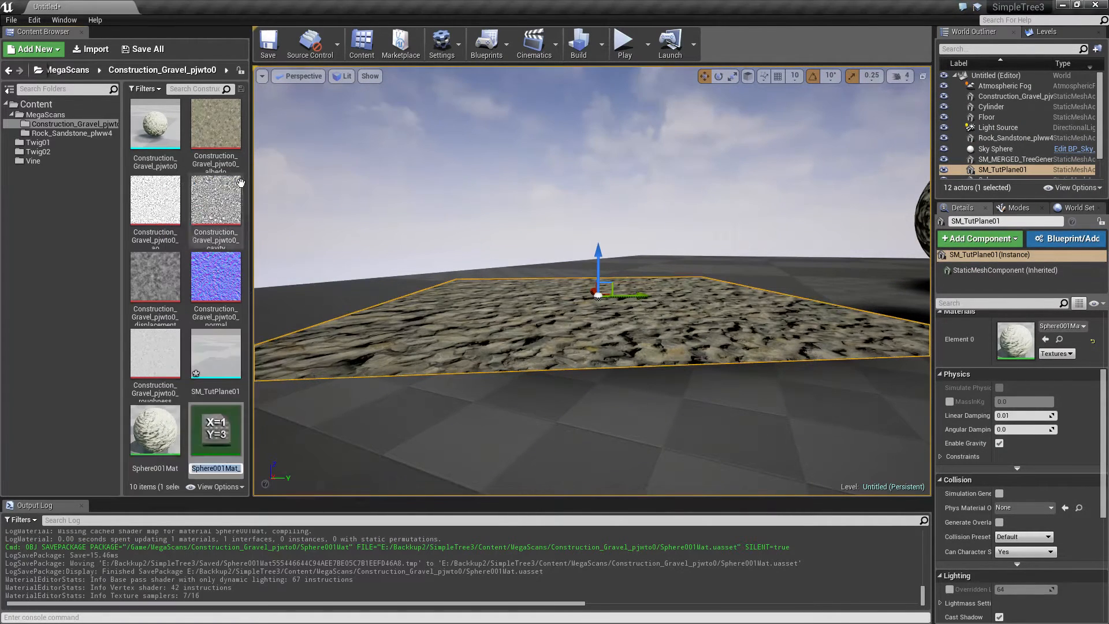
Step: Apply the new Sphere001Mat instance to the gravel plane and to the sphere in the level
drag(216, 436, 544, 307)
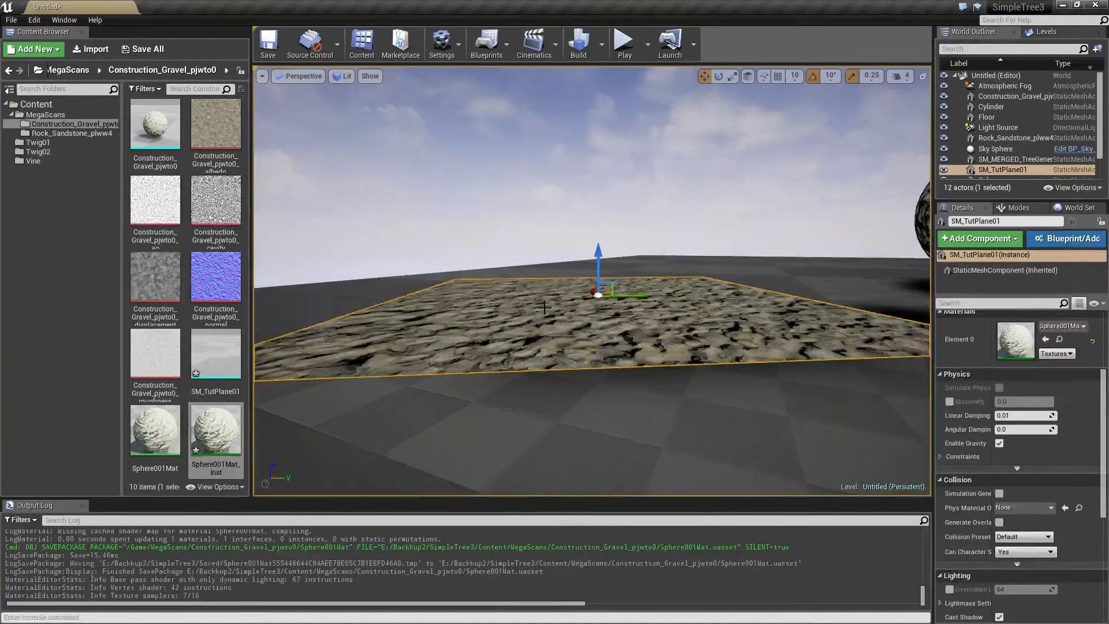
right_drag(540, 307, 598, 306)
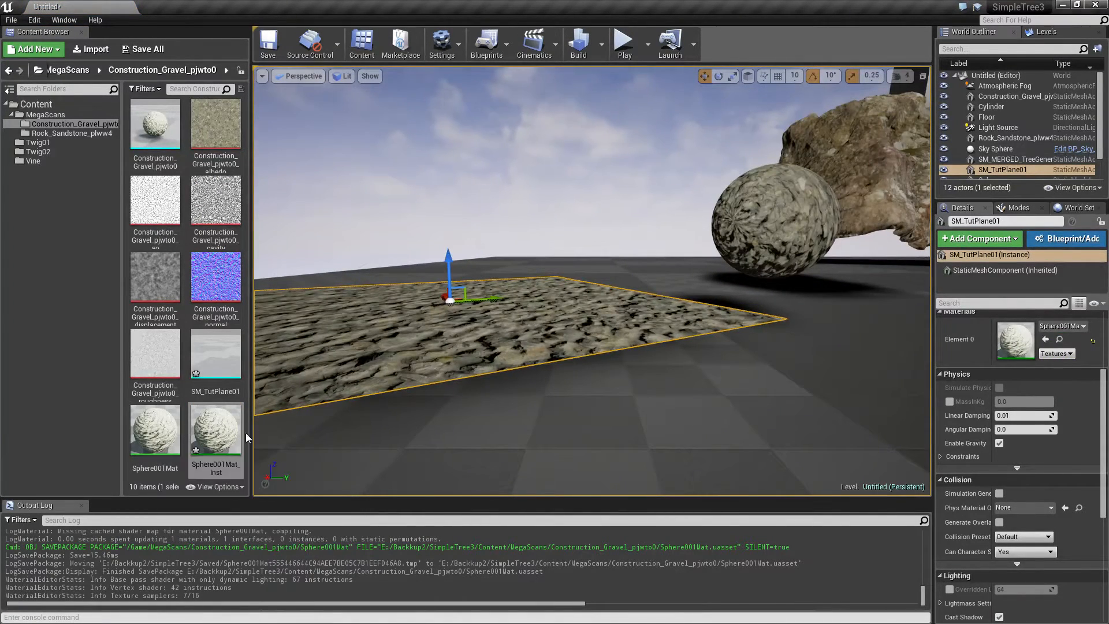
drag(200, 435, 774, 249)
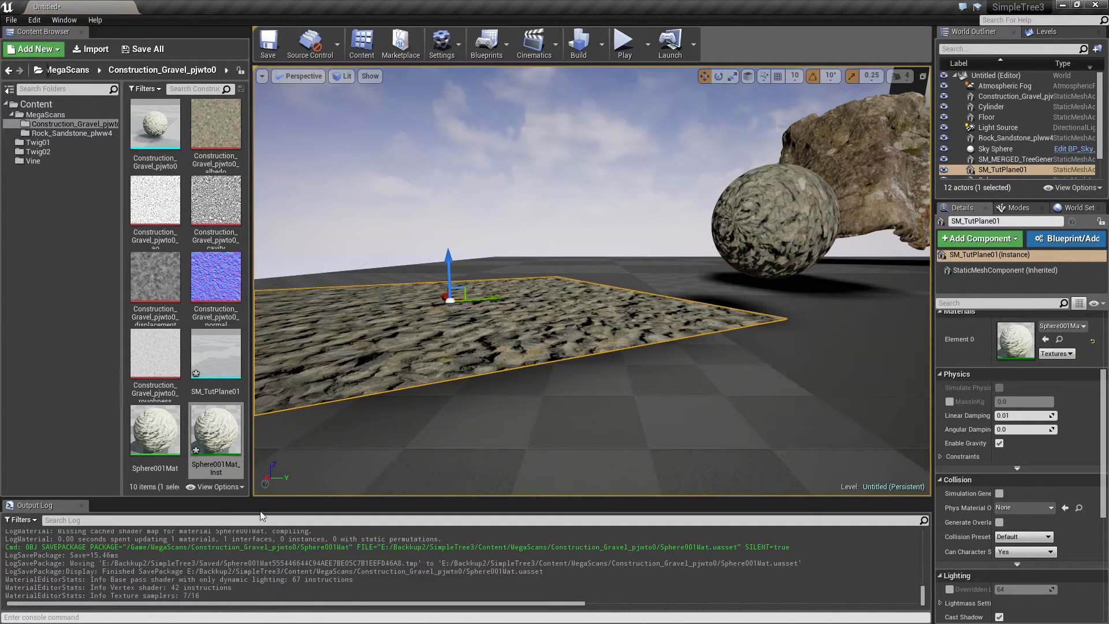
Step: Open the Sphere001Mat instance beside the viewport, enable its Height parameter and raise it to about 4.74
double_click(215, 433)
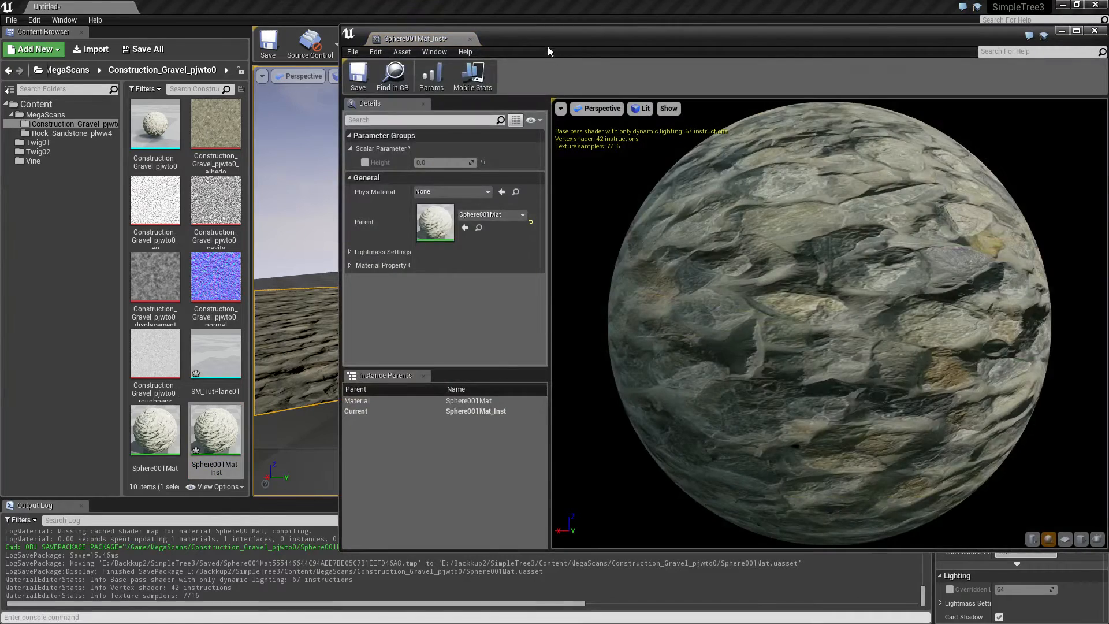
drag(548, 46, 995, 281)
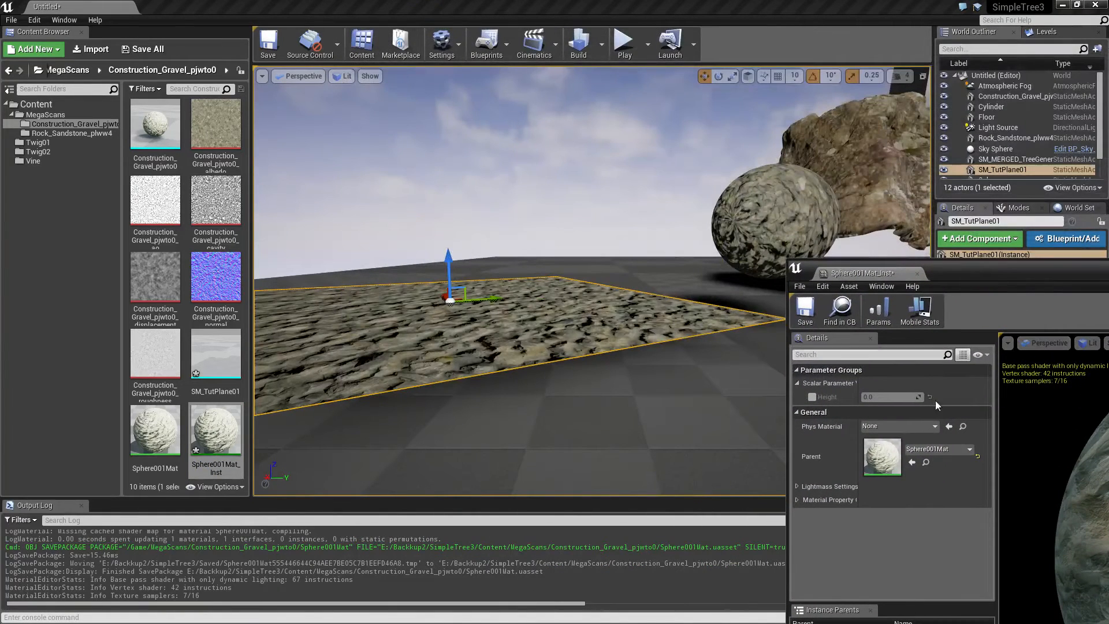
click(811, 397)
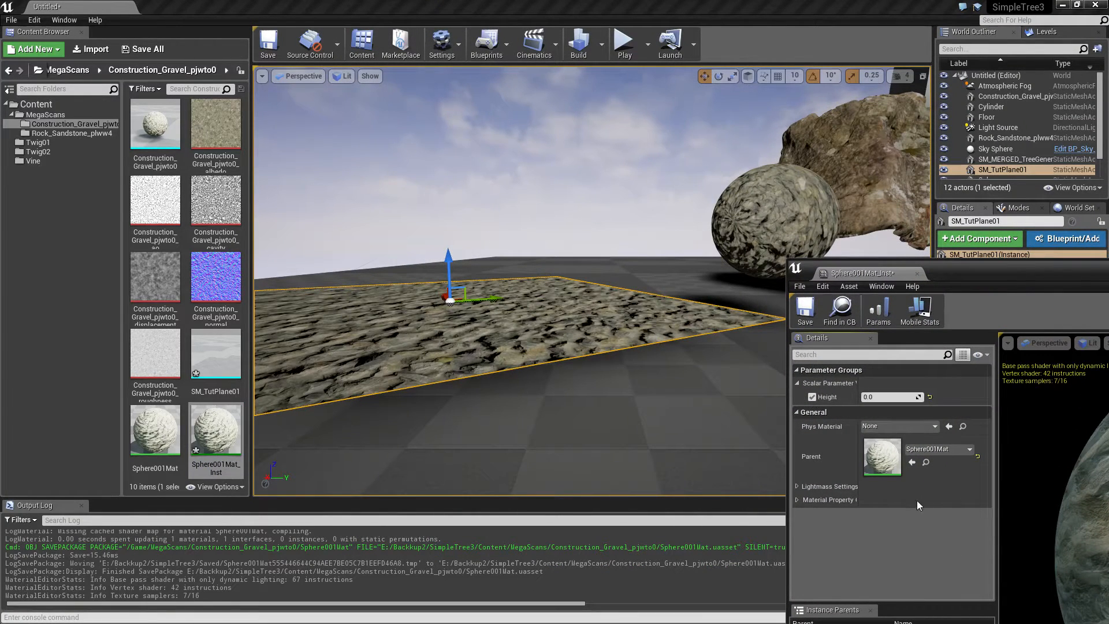
drag(919, 396, 924, 397)
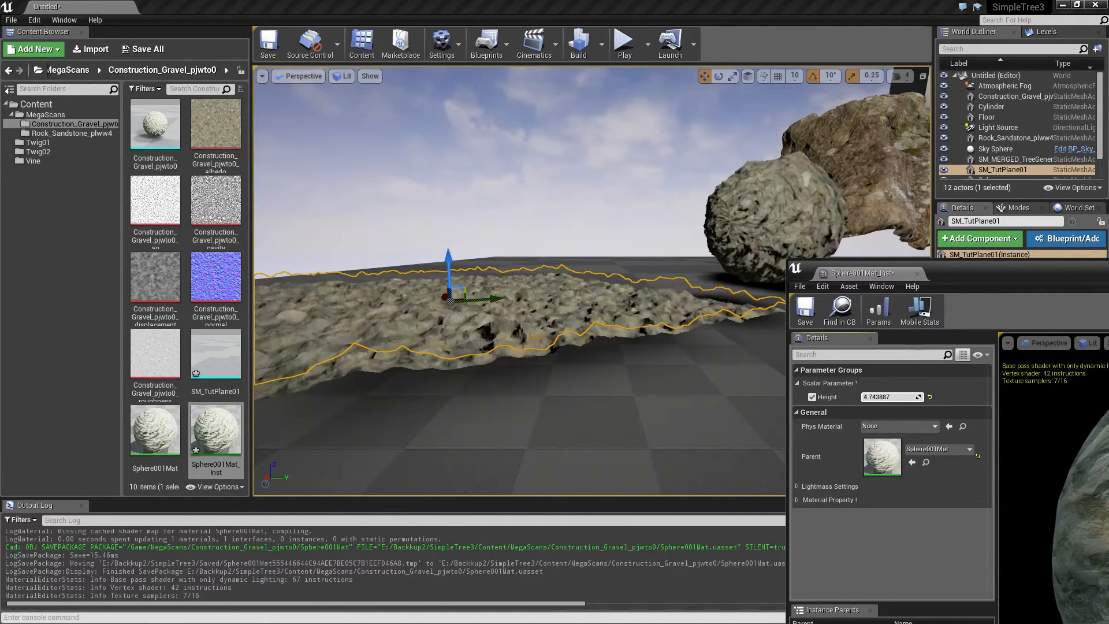
Step: Inspect the surface relief of the displaced gravel plane up close in the level
click(645, 371)
key(w)
right_drag(644, 371, 707, 290)
key(a)
key(w)
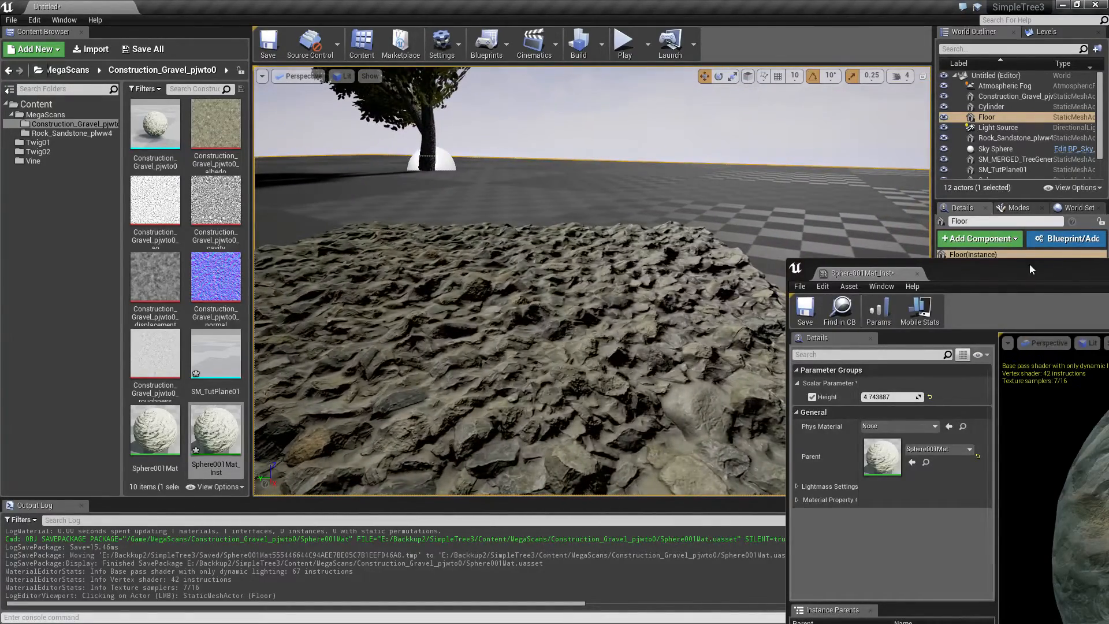
Step: Close the material instance editor and minimise Unreal Engine to return to Megascans Bridge
drag(1031, 269, 581, 116)
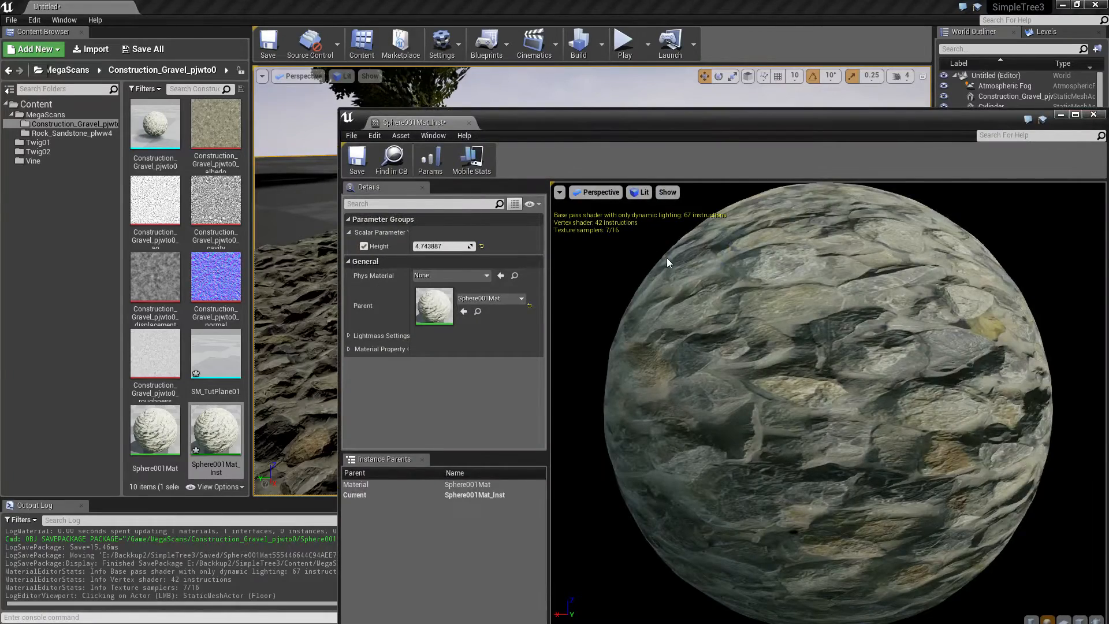
click(469, 123)
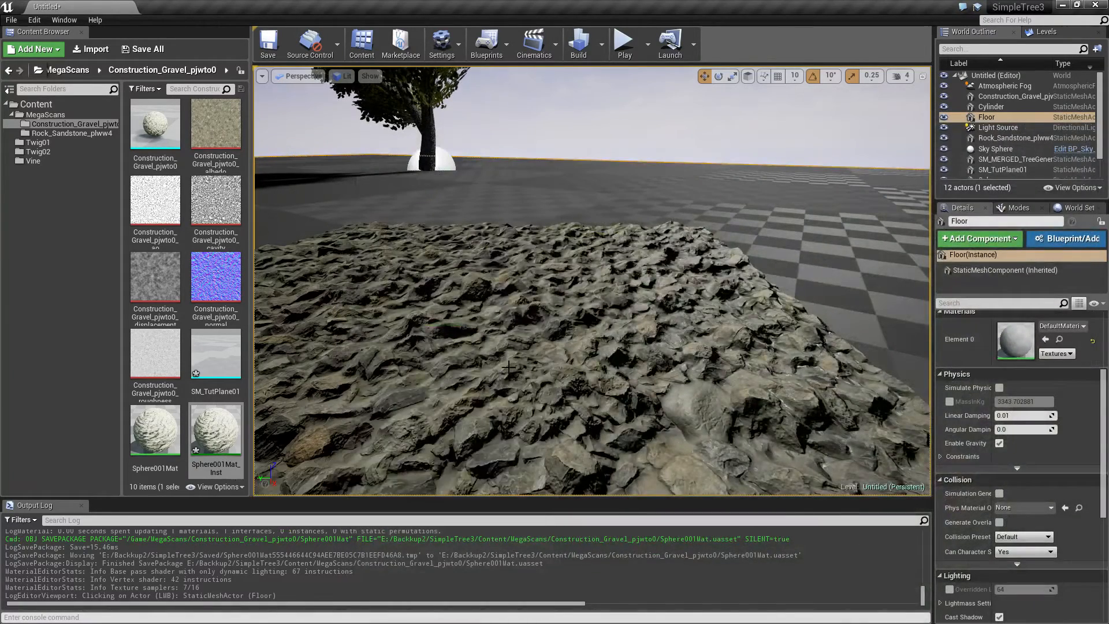
right_drag(619, 332, 465, 378)
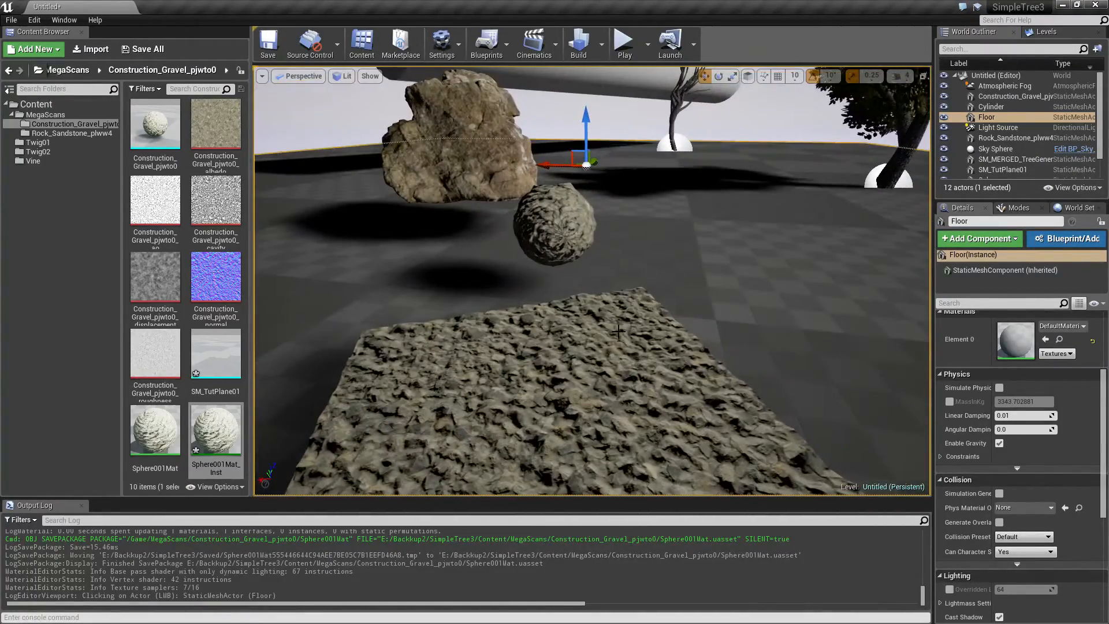
click(1063, 6)
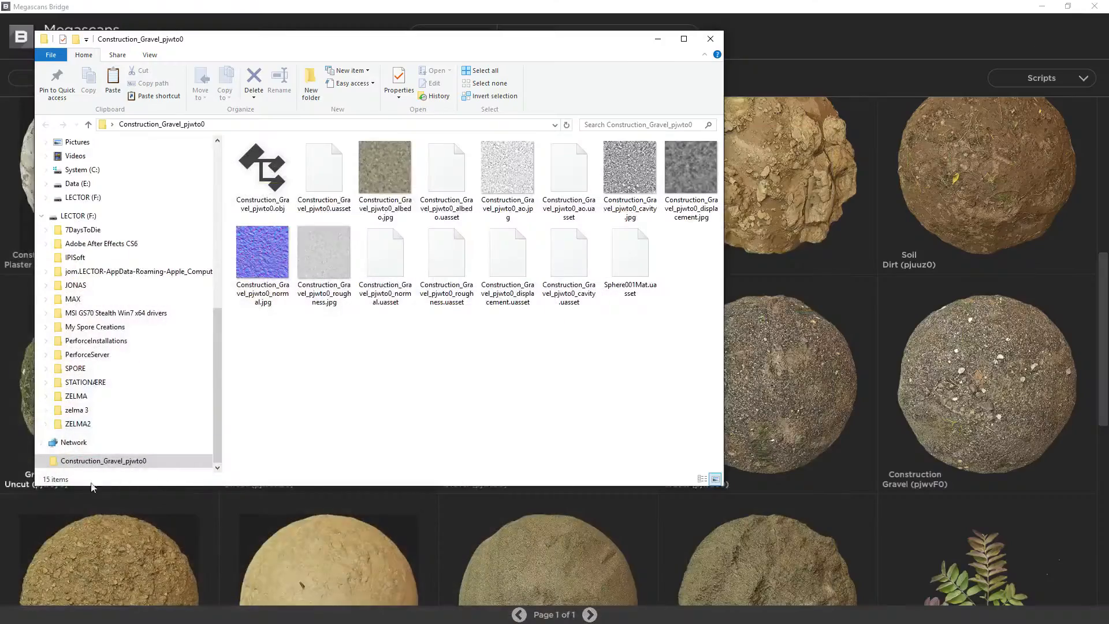
Step: Browse the Bridge library up to its plant atlases, and switch back to Unreal Engine to view the leafy tree in the level
click(656, 41)
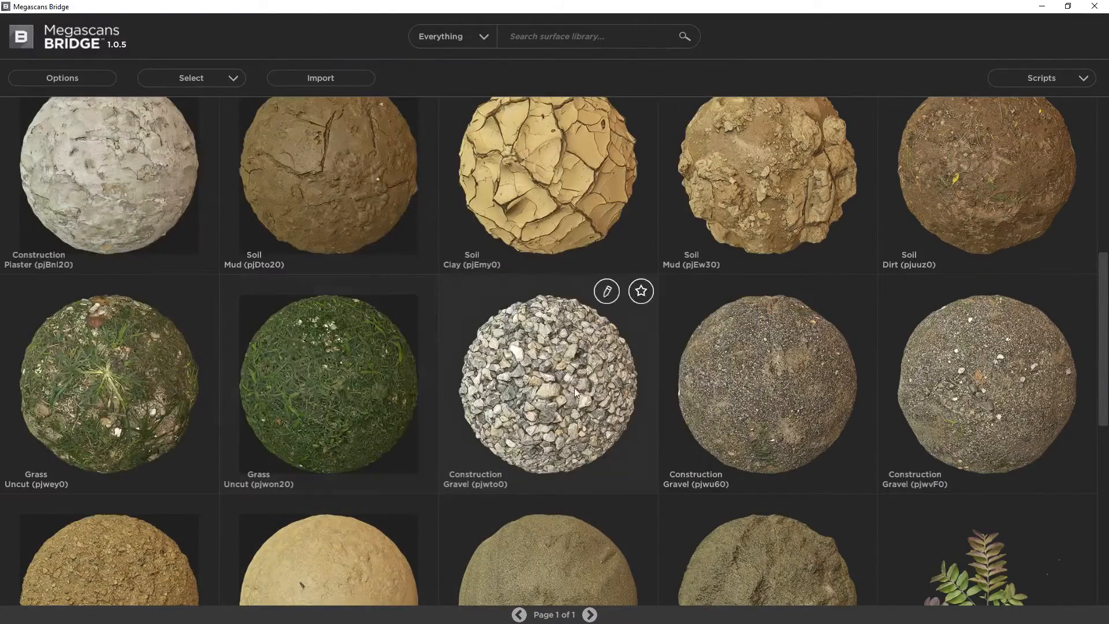
scroll(1103, 348, up, 5)
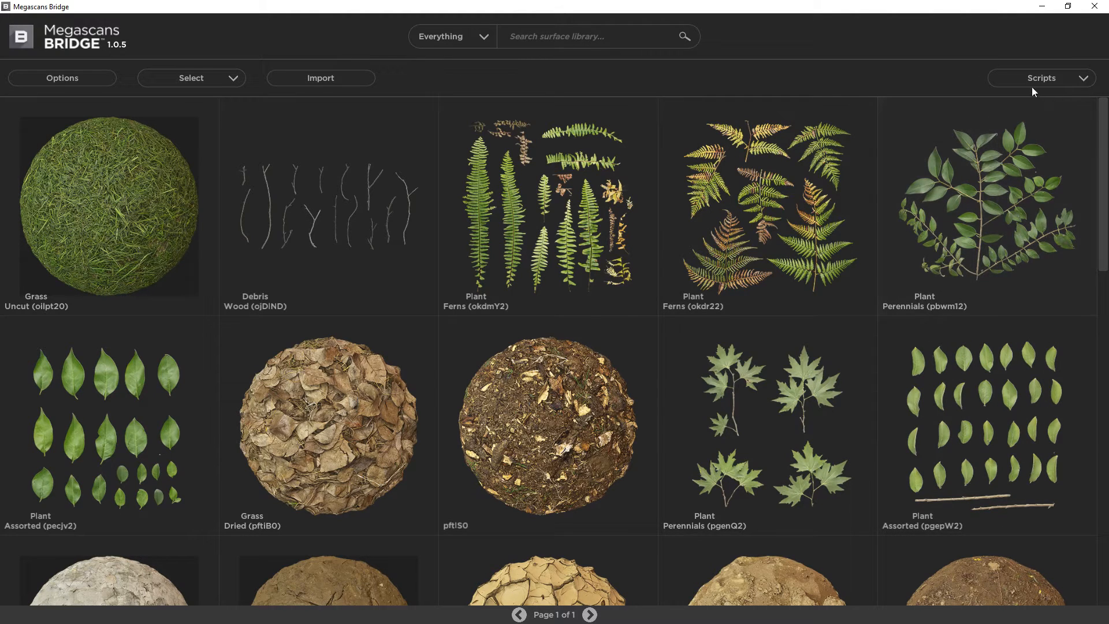
click(1035, 6)
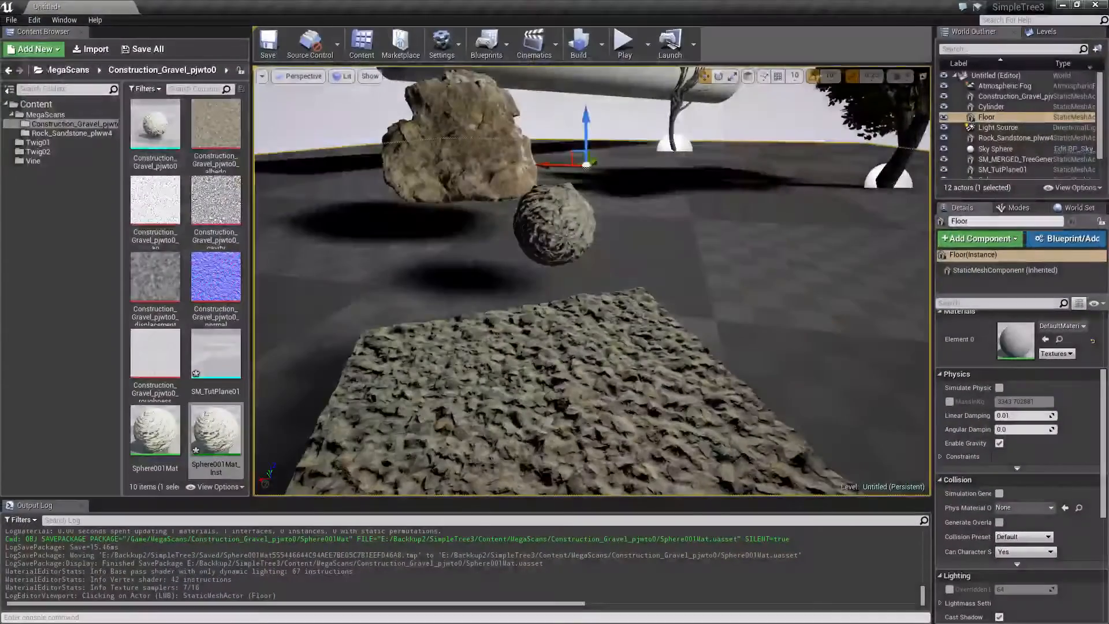
right_drag(592, 280, 627, 238)
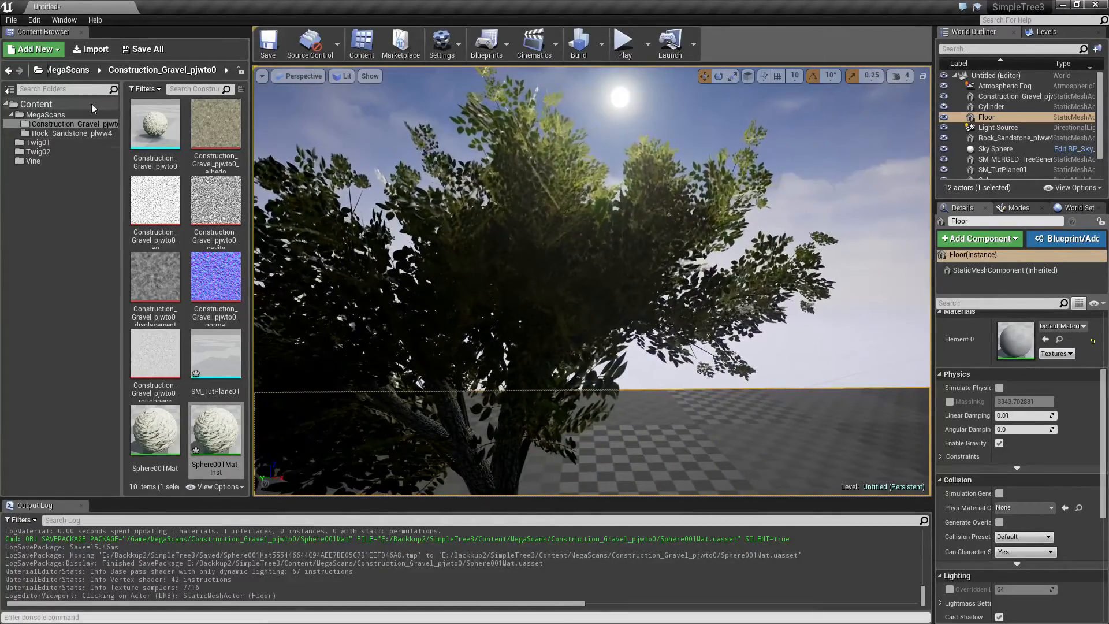
Step: Open the SM_Twig01 mesh from the Twig01 folder and inspect the twig from several angles before returning to Megascans Bridge
click(40, 144)
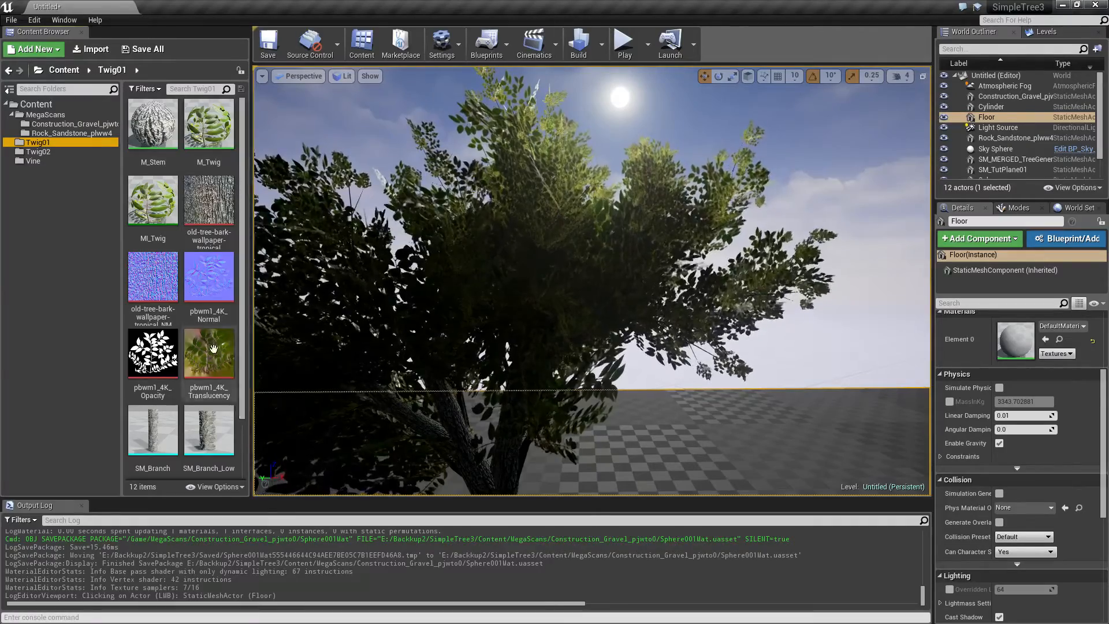
scroll(181, 288, down, 2)
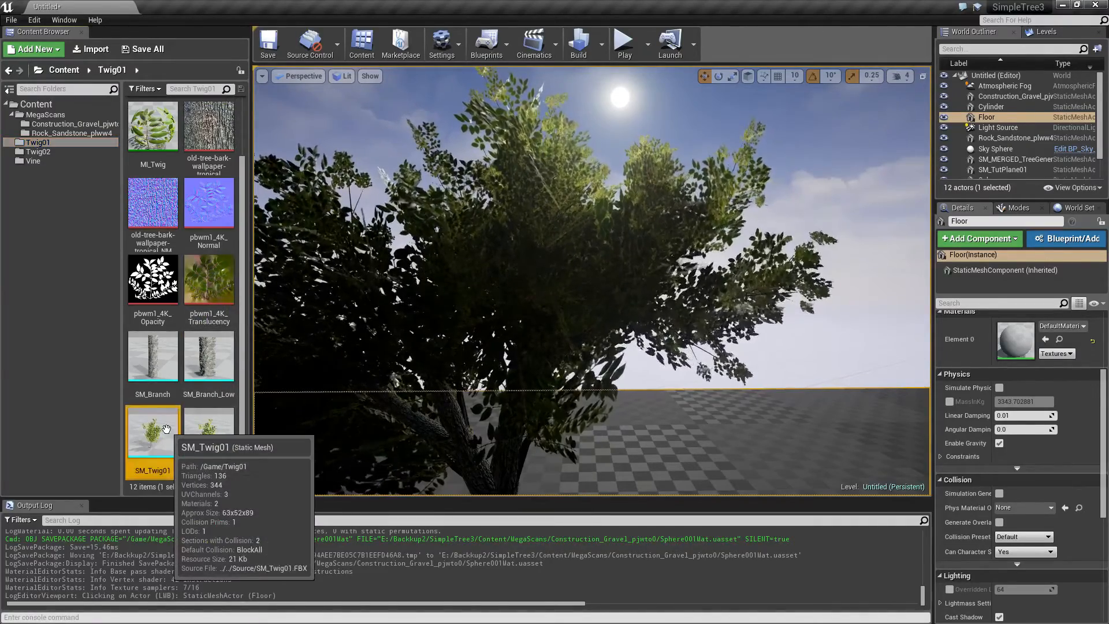
double_click(153, 434)
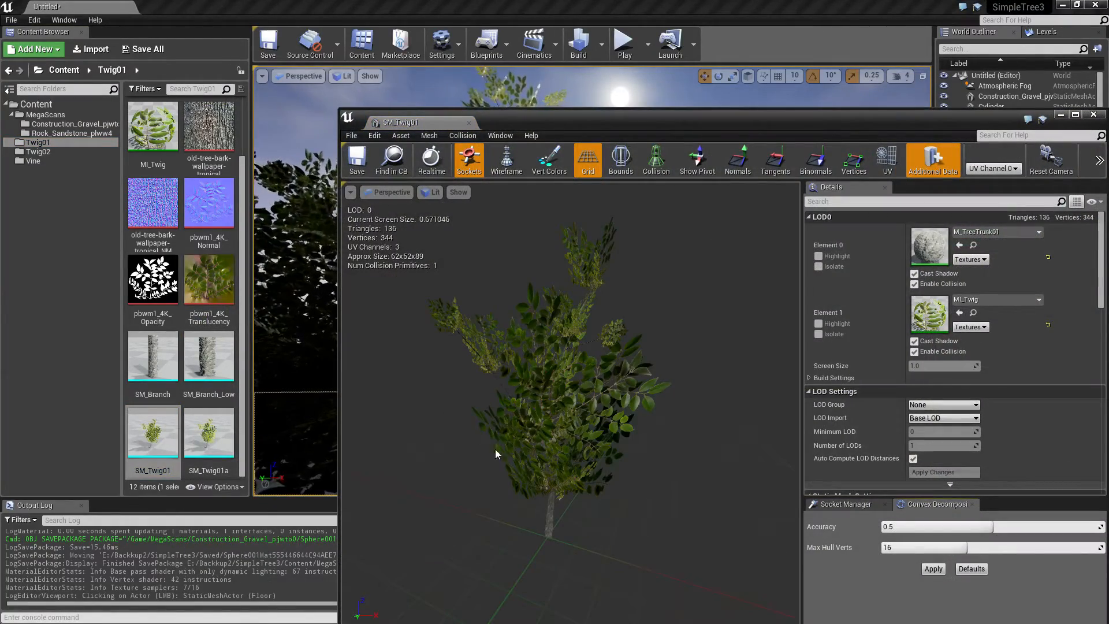
alt+drag(554, 396, 601, 393)
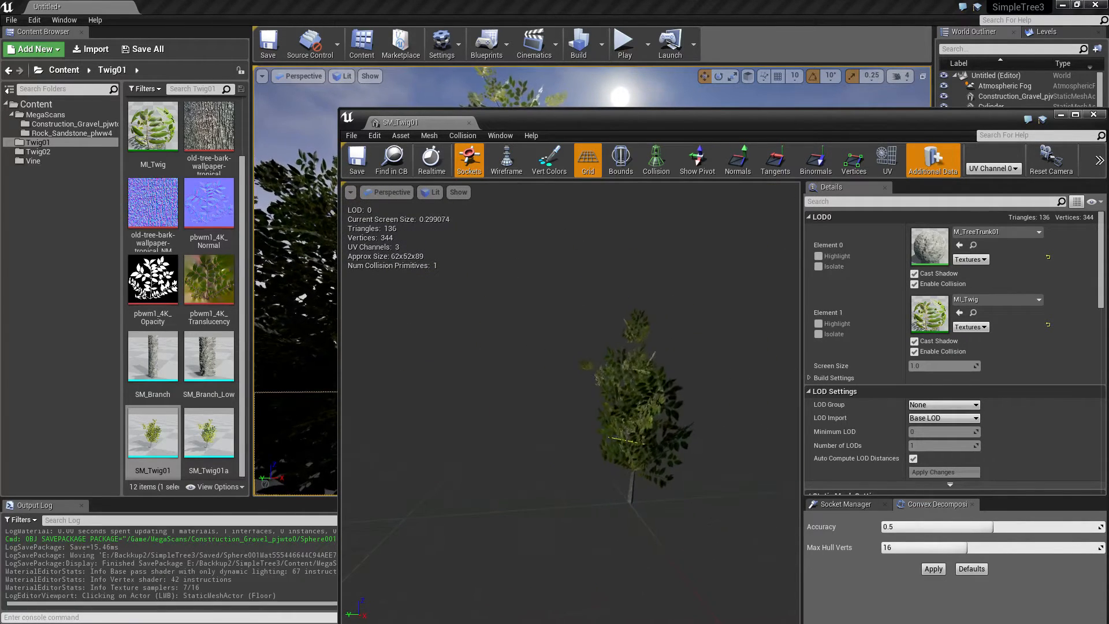
click(1060, 117)
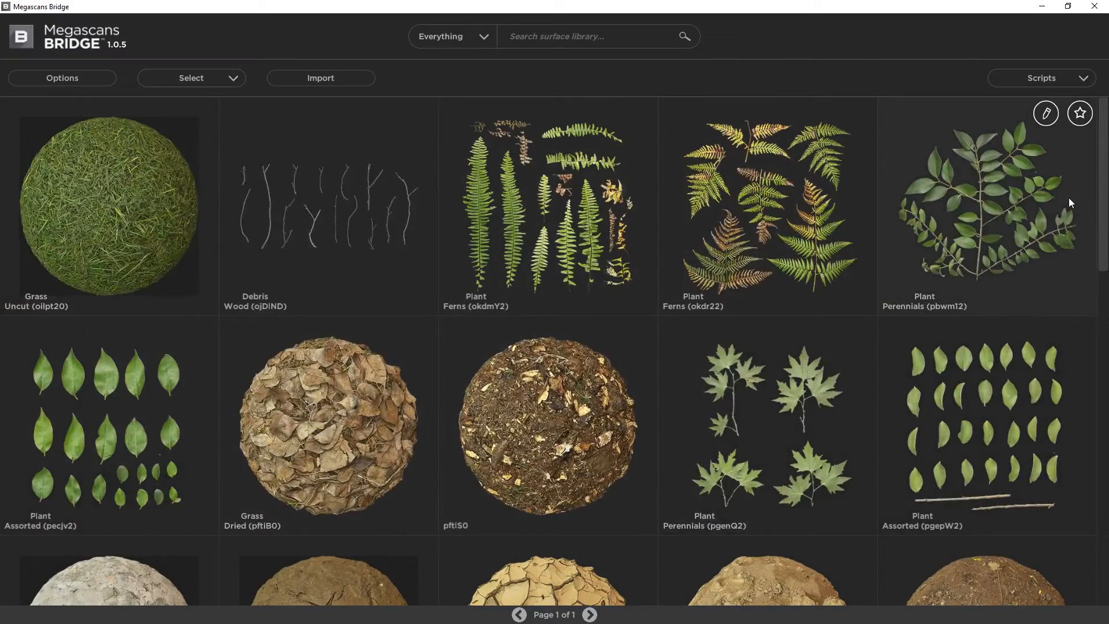
Step: Open the file folder of the Perennials (pbwm12) plant asset and minimise Megascans Bridge behind it
double_click(959, 218)
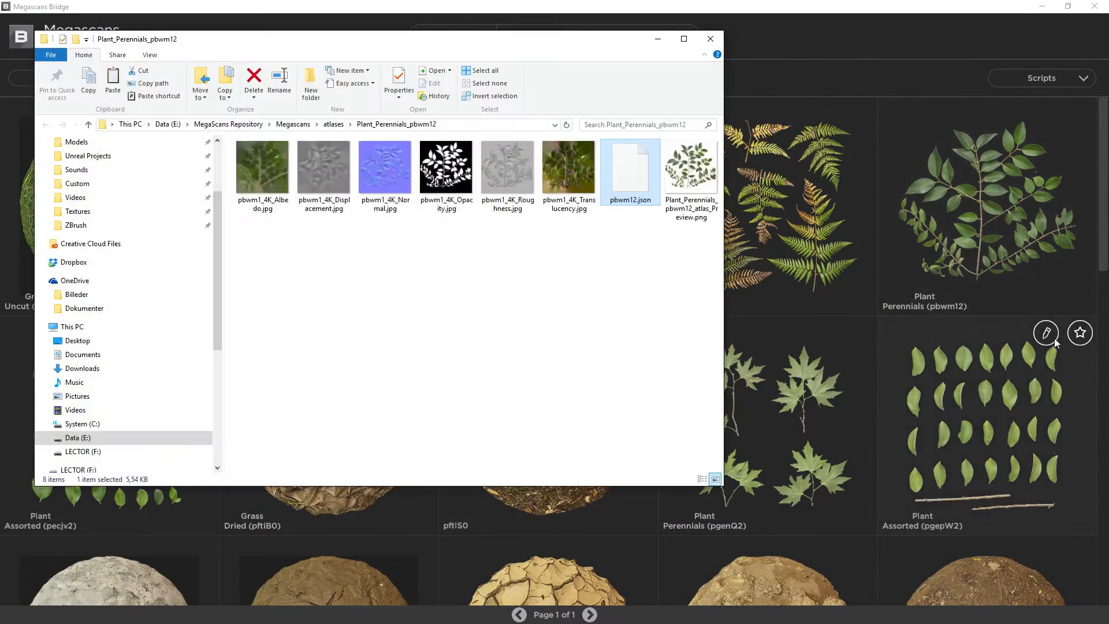
drag(341, 47, 560, 77)
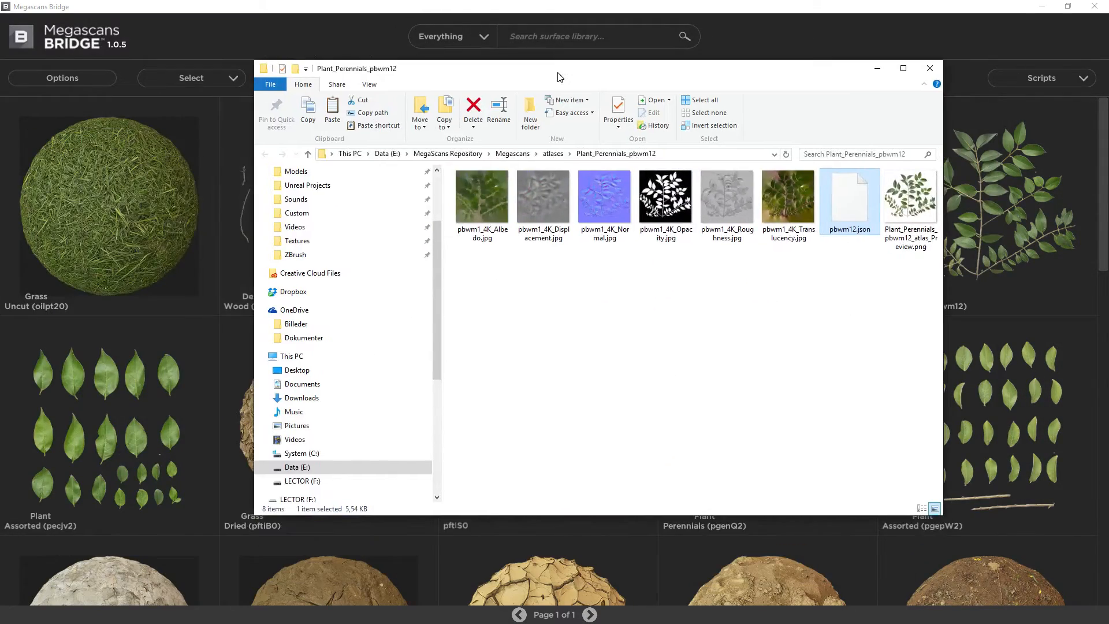
click(1039, 8)
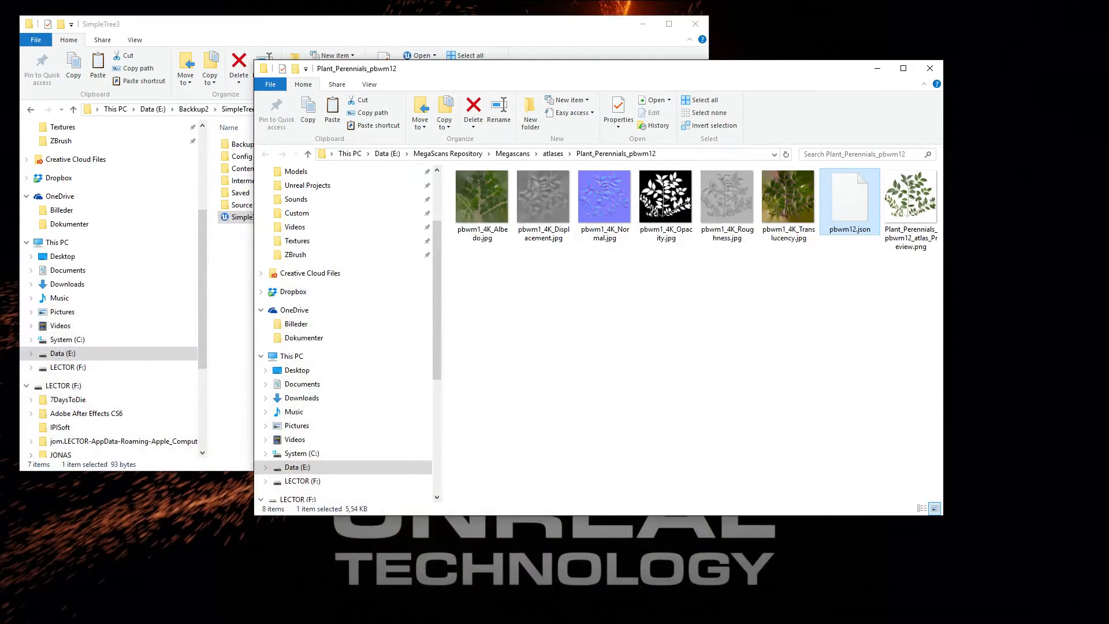
Step: Select the five pbwm1_4K texture files: Albedo, Displacement, Normal, Opacity and Roughness
key(Home)
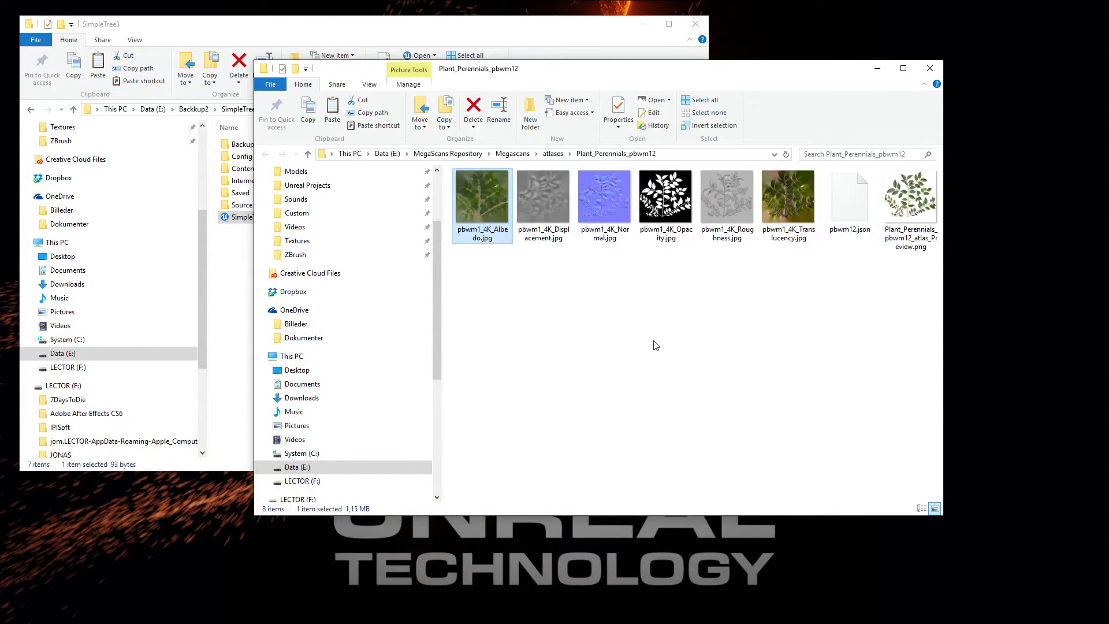
click(511, 298)
click(482, 215)
shift+click(719, 201)
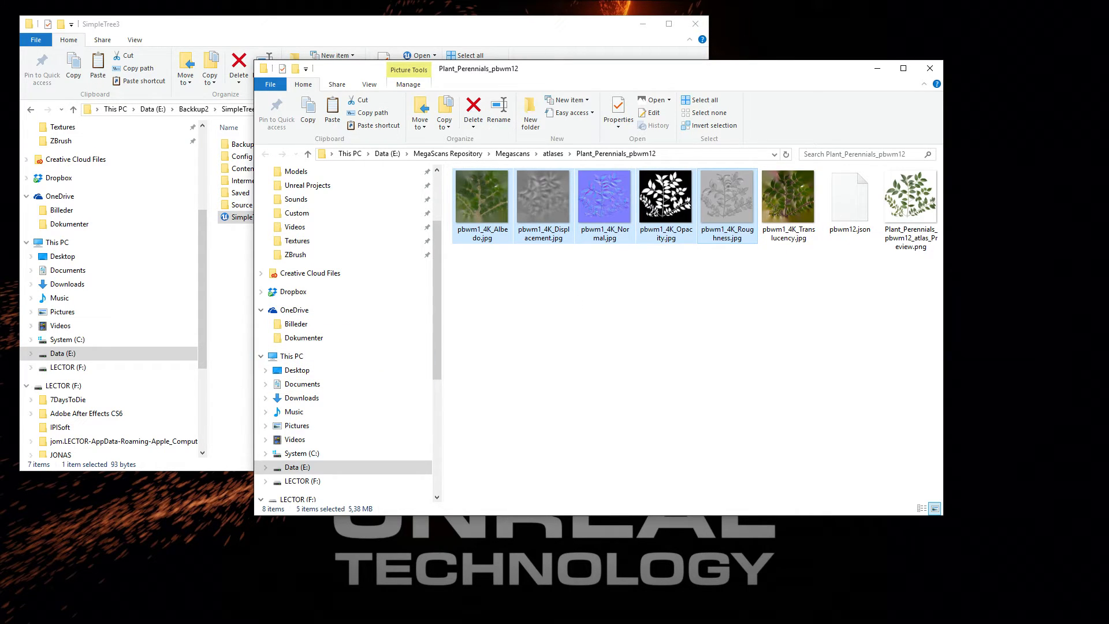
Step: Arrange the Unreal Engine window so the texture folder stays reachable, and copy the folder name Plant_Perennials_pbwm12 from its path
key(alt+Tab)
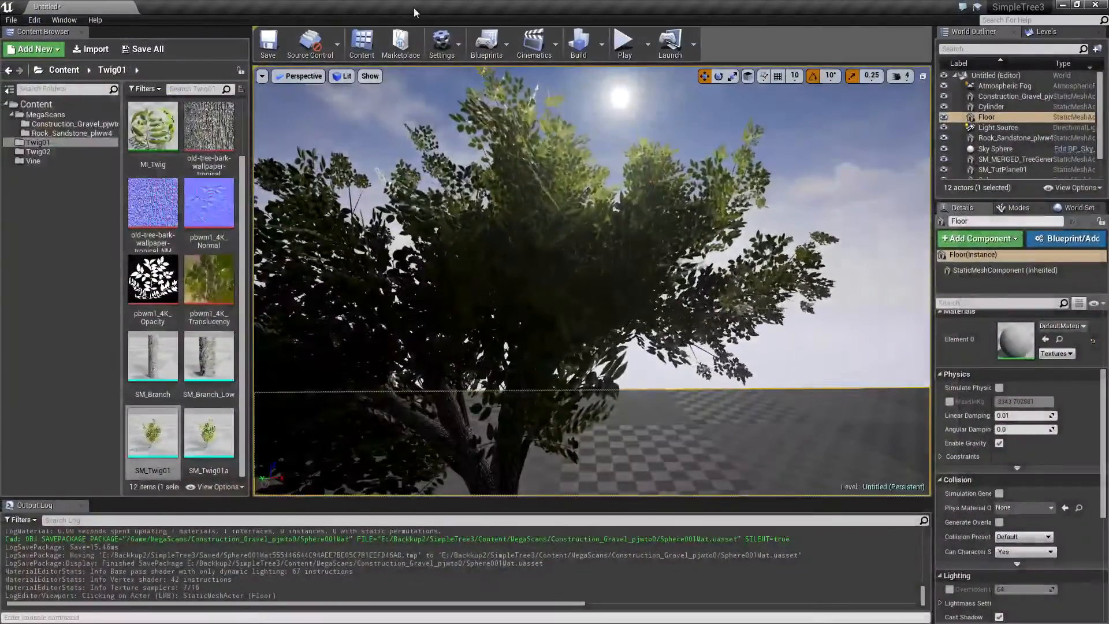
drag(415, 9, 806, 310)
click(674, 154)
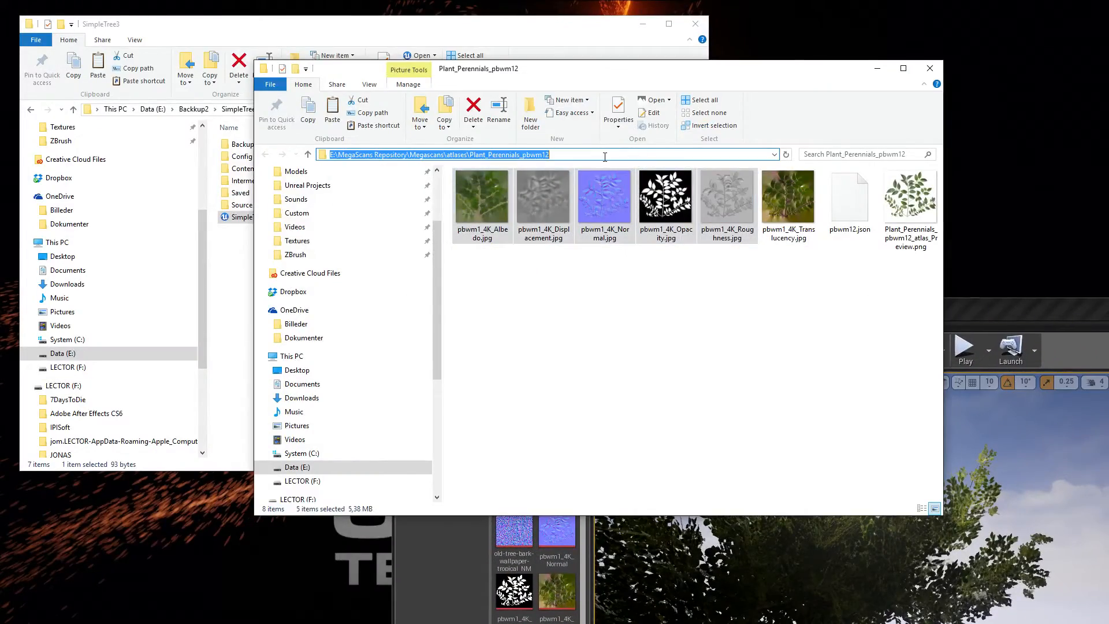
click(573, 154)
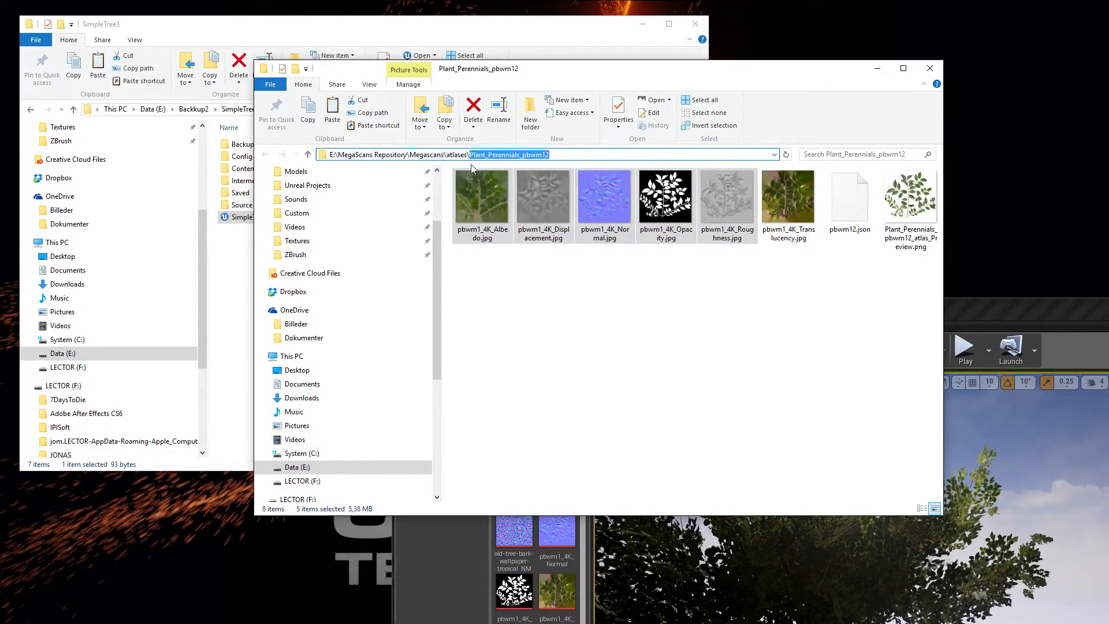
key(ctrl+c)
Step: Create a subfolder named Plant_Perennials_pbwm12 inside the MegaScans content folder in Unreal Engine
click(1005, 305)
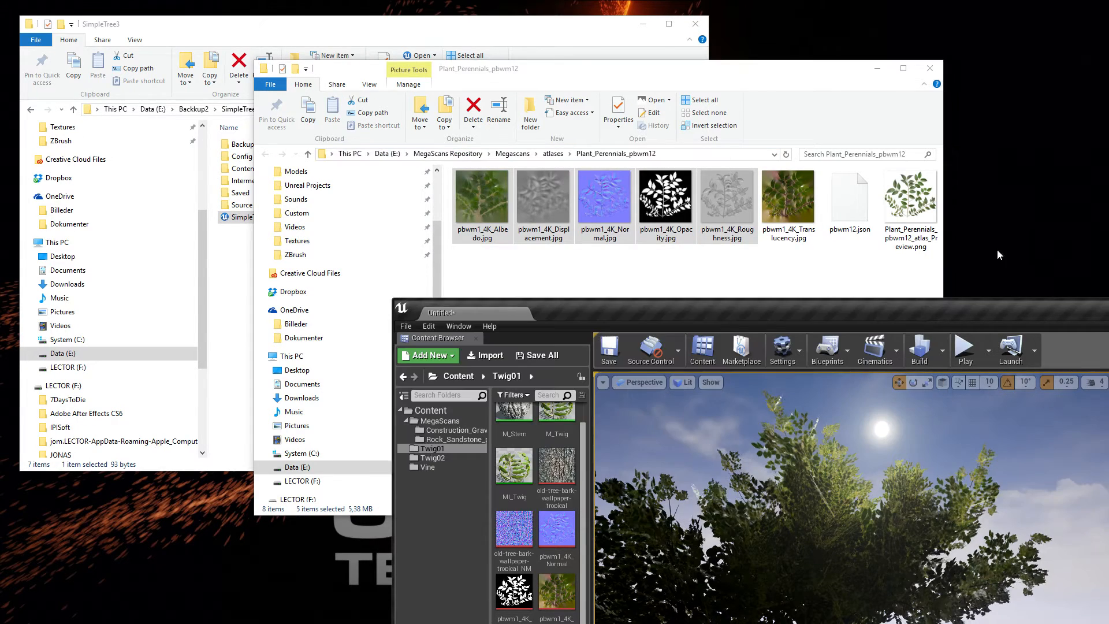
right_click(433, 421)
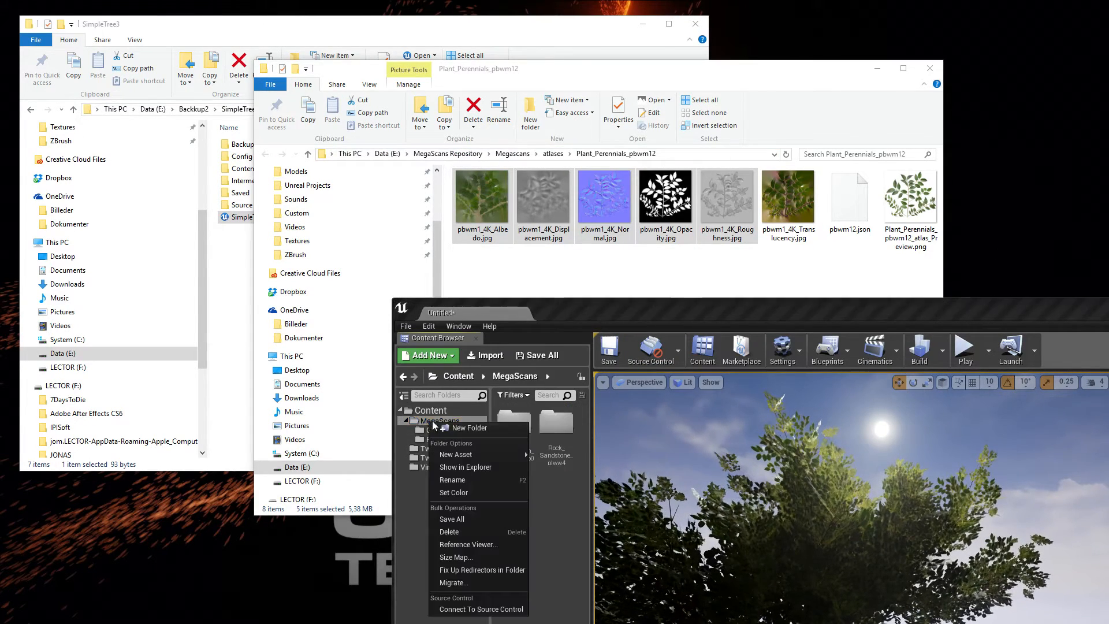
click(459, 428)
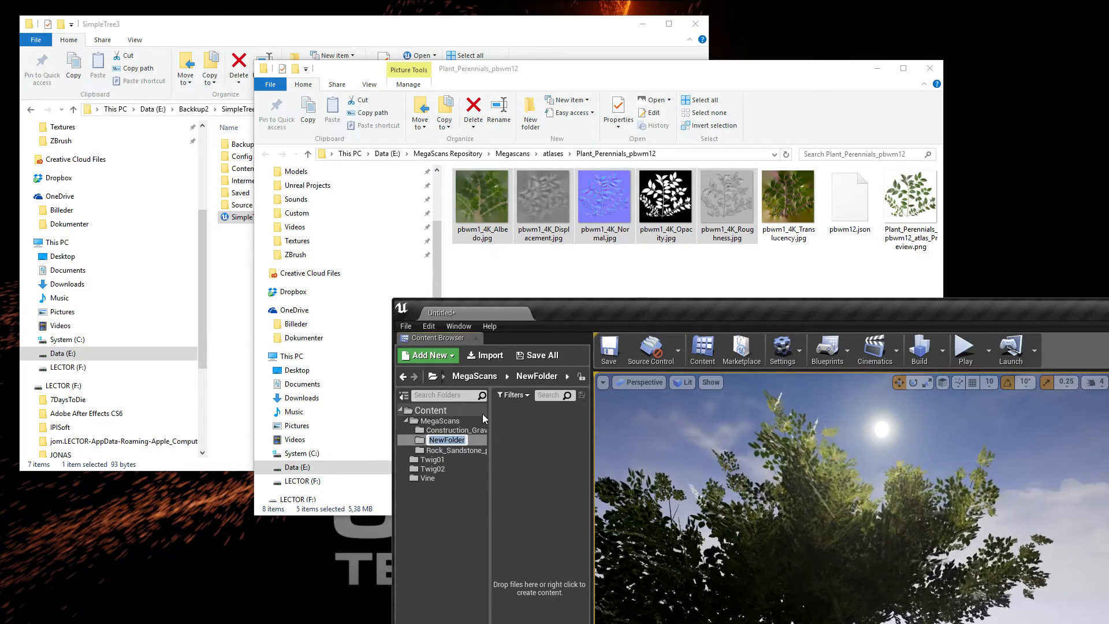
key(ctrl+v)
key(Return)
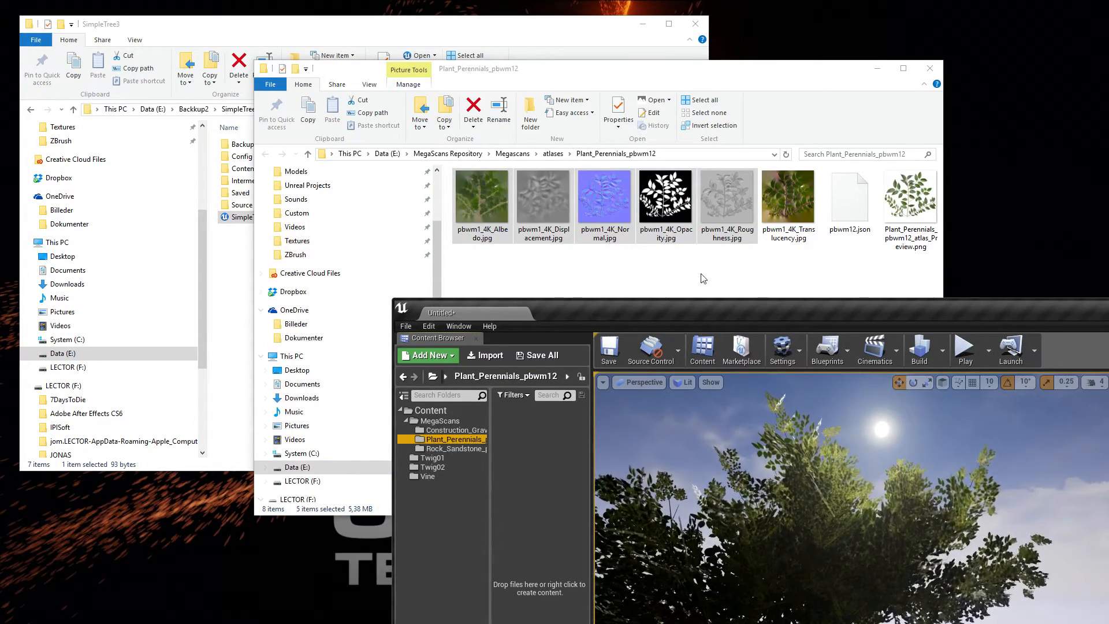
Step: Import the five selected pbwm1_4K textures into the Plant_Perennials_pbwm12 content folder
click(675, 71)
drag(492, 200, 544, 549)
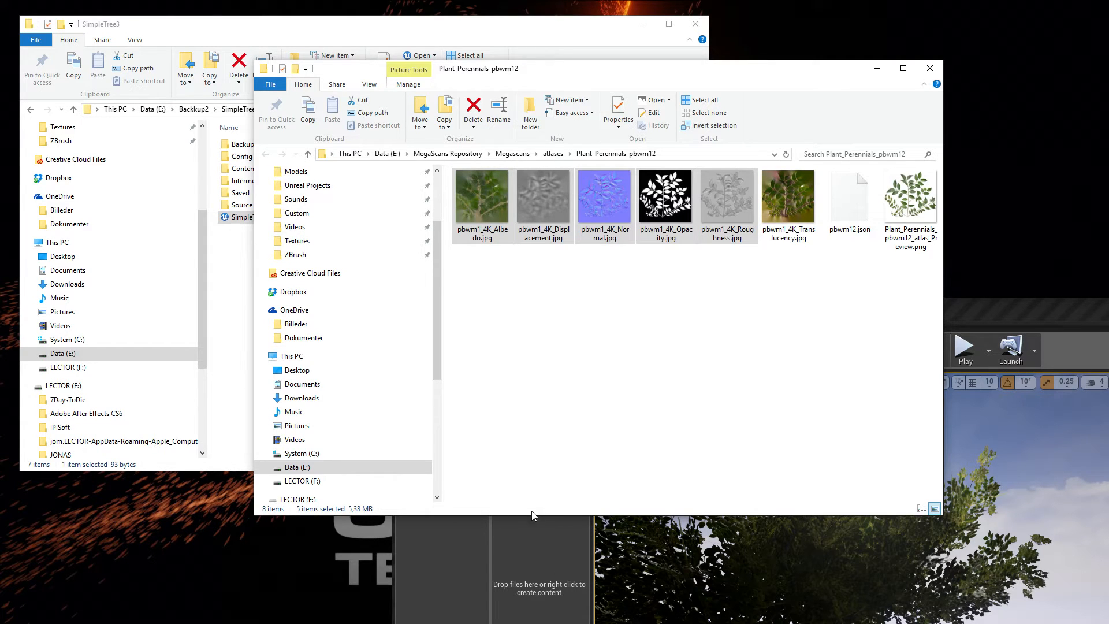
click(997, 298)
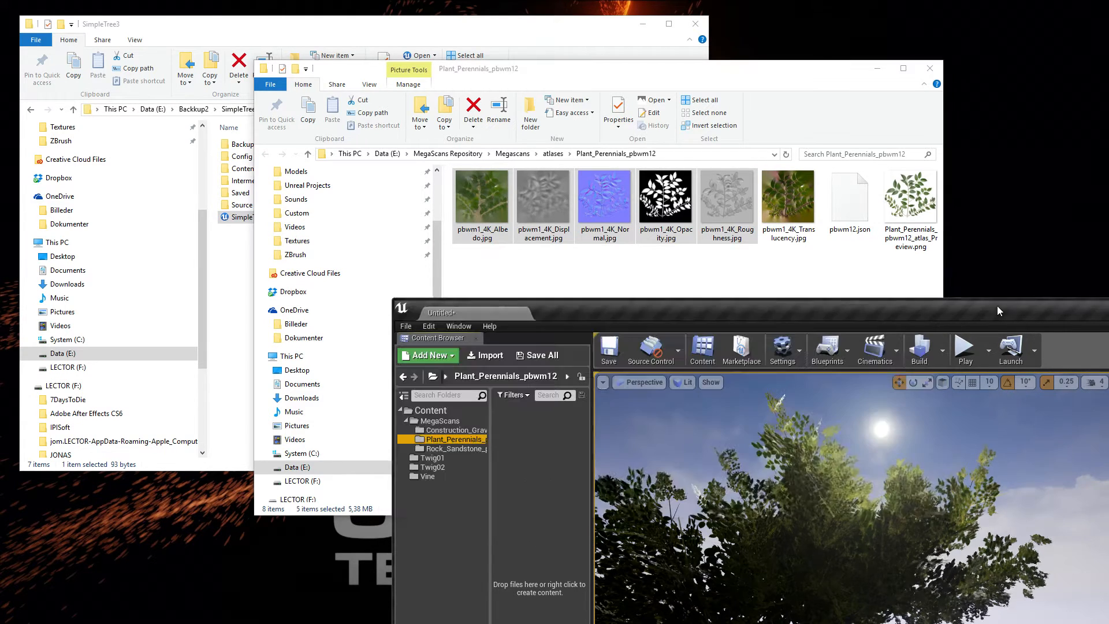
drag(488, 238, 528, 431)
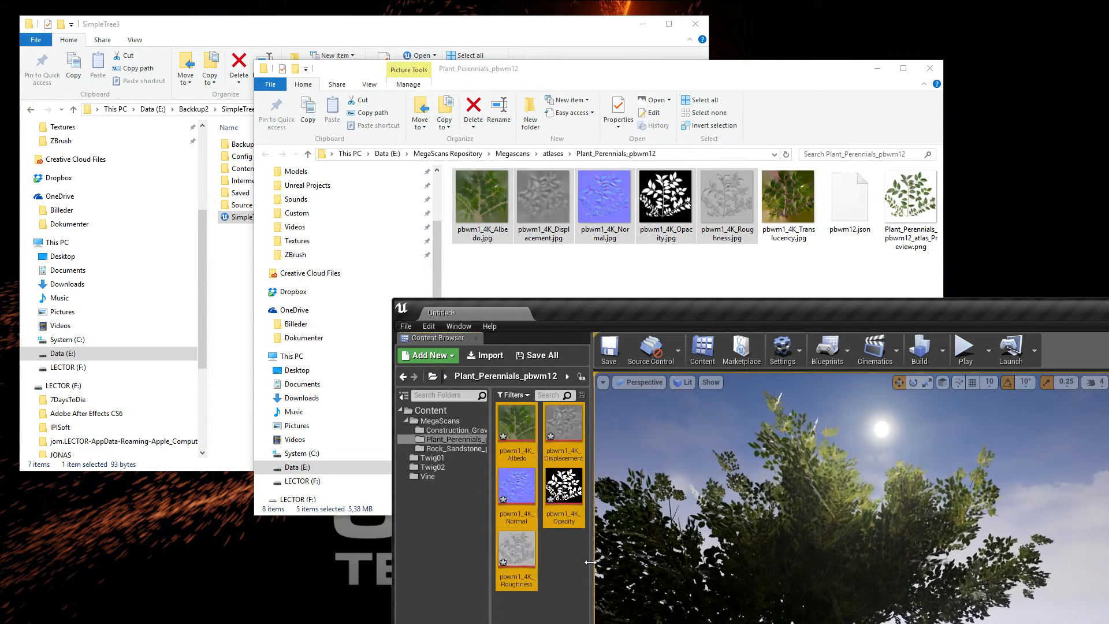
drag(685, 306, 658, 147)
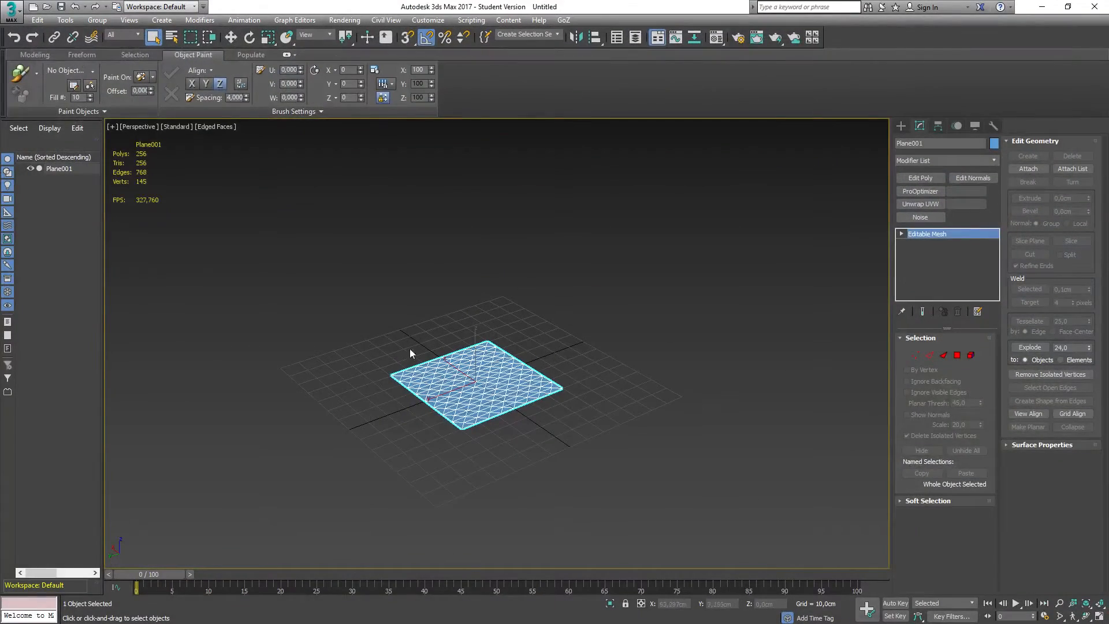
Step: Reset the 3ds Max scene to clear out the existing plane
click(11, 12)
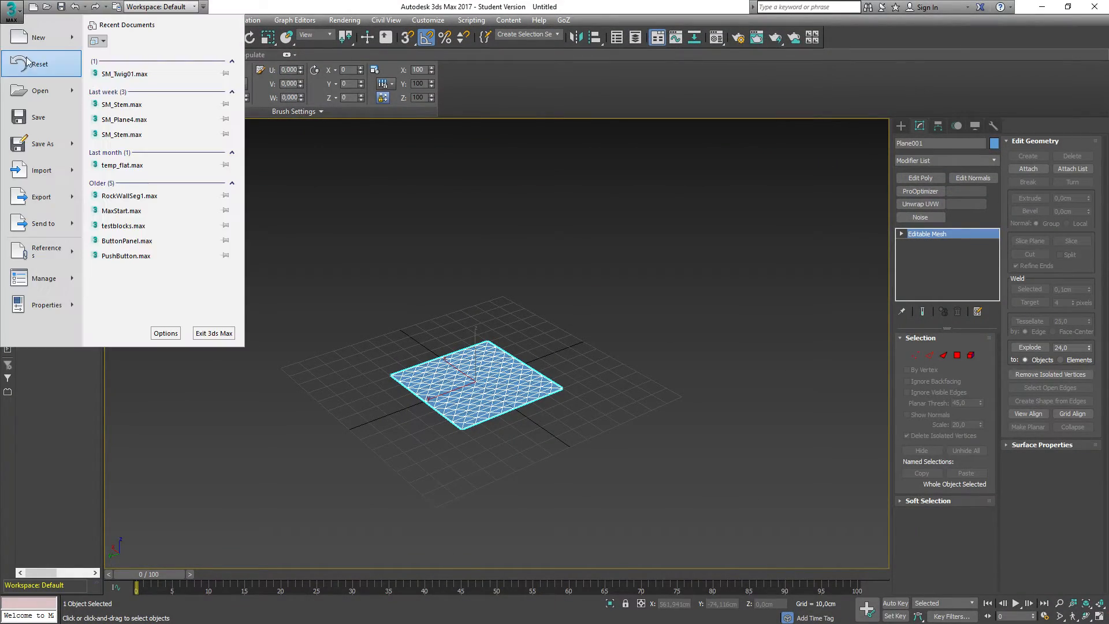
click(17, 65)
click(534, 334)
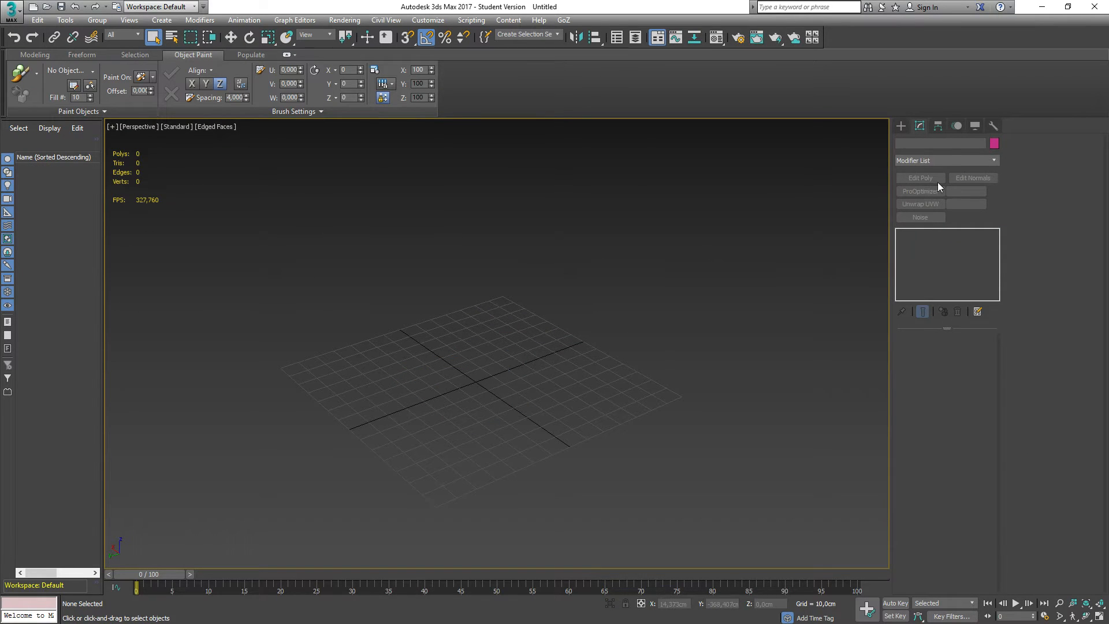
Step: Draw a standard plane about 37.5 cm long and 53.4 cm wide near the centre of the perspective grid
click(901, 126)
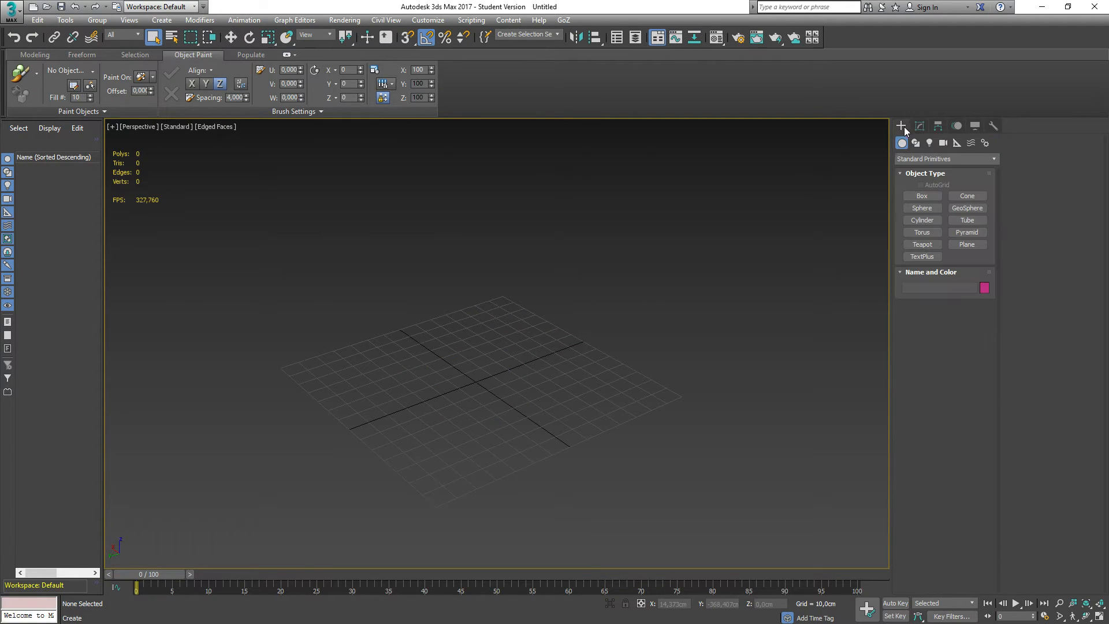
click(973, 244)
drag(430, 364, 557, 384)
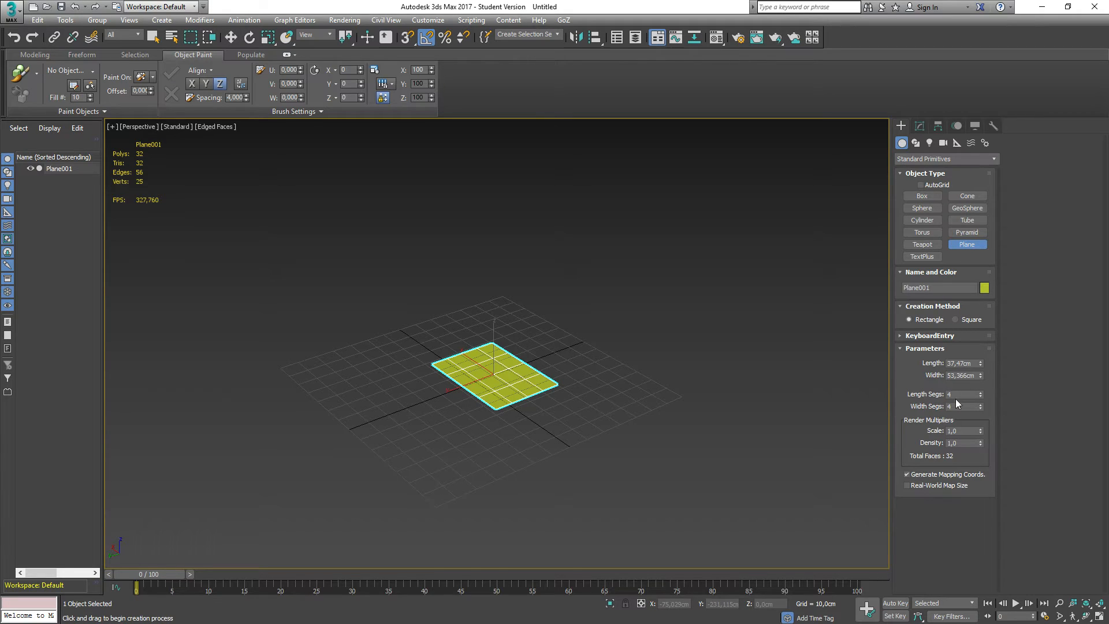
Step: Set the plane's length and width segments to 1 each
text(1)
key(Tab)
text(1)
key(Return)
click(587, 337)
click(502, 392)
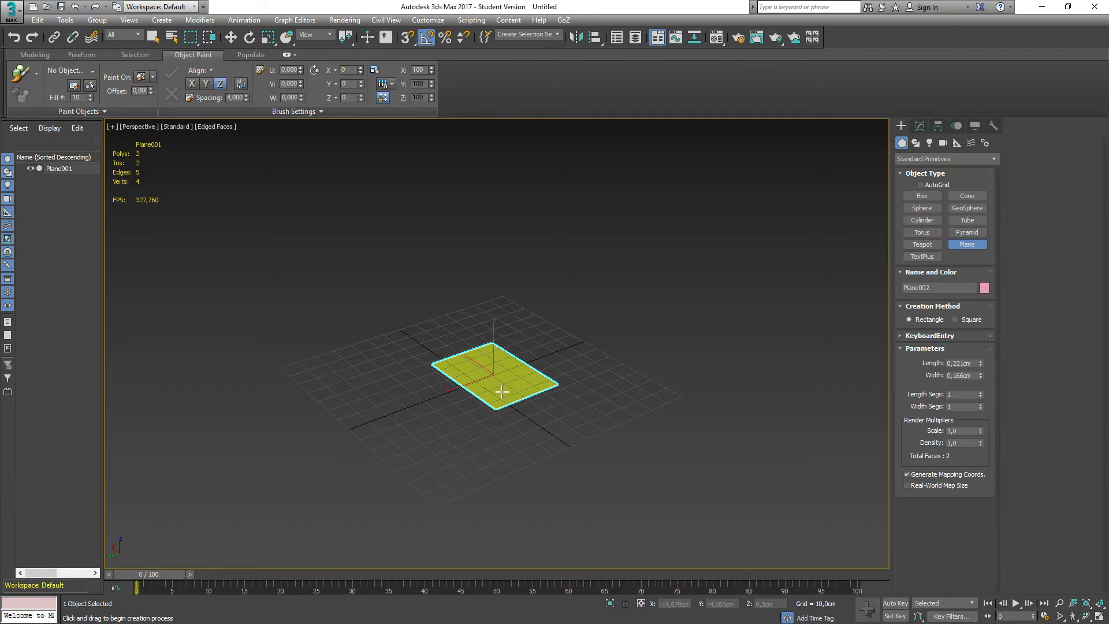
Step: Load pbwm1_4K_Albedo.jpg from the Plant_Perennials_pbwm12 folder as the diffuse bitmap of the 01 - Default material
key(m)
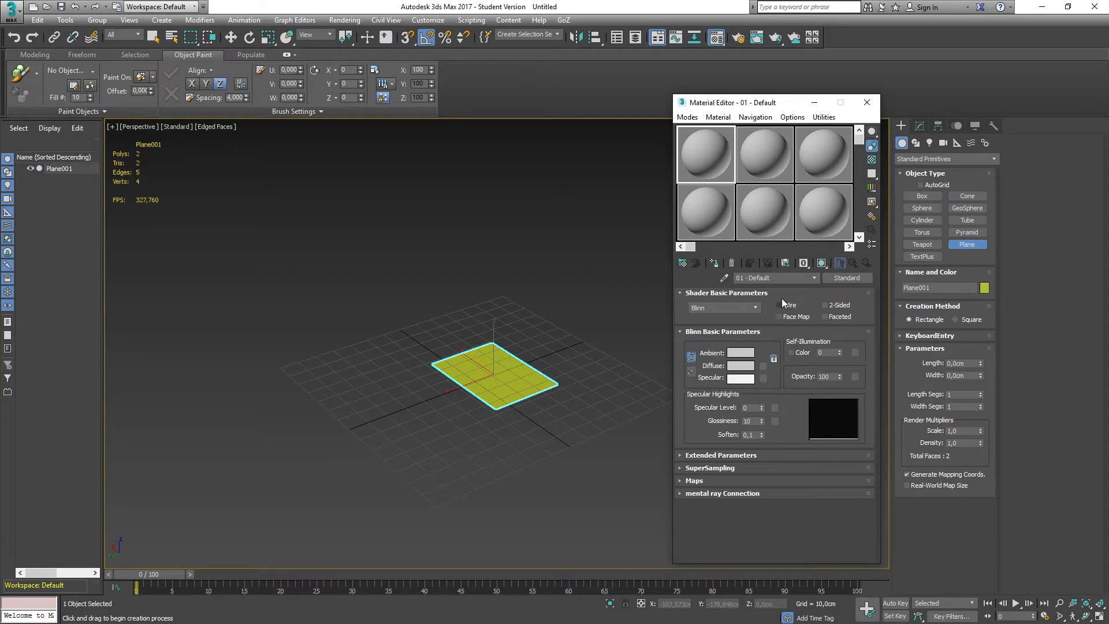
click(763, 365)
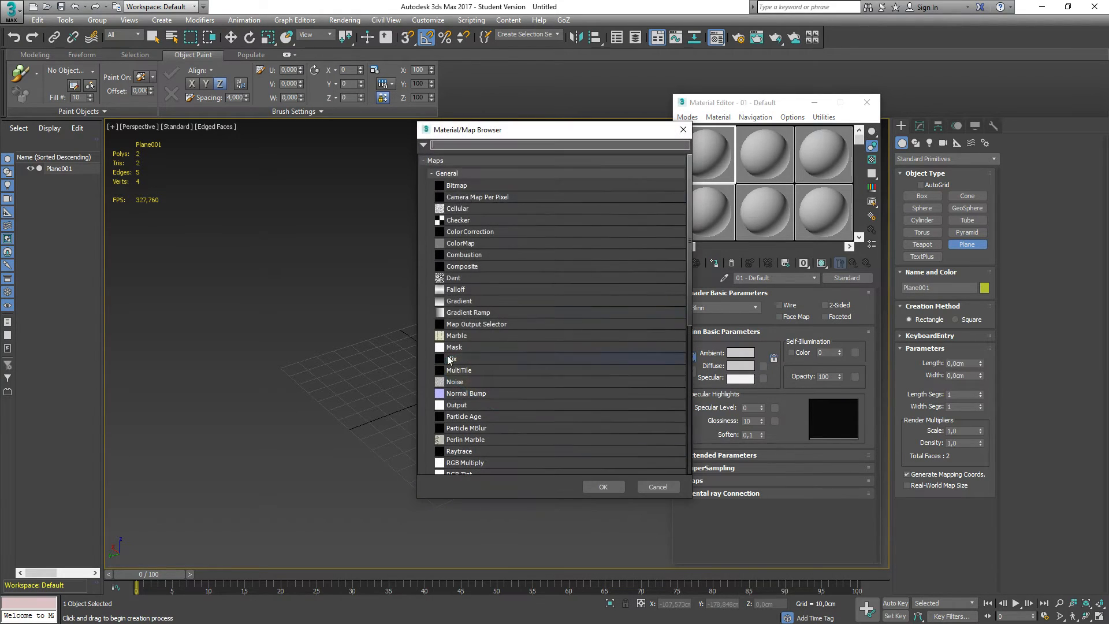
click(482, 184)
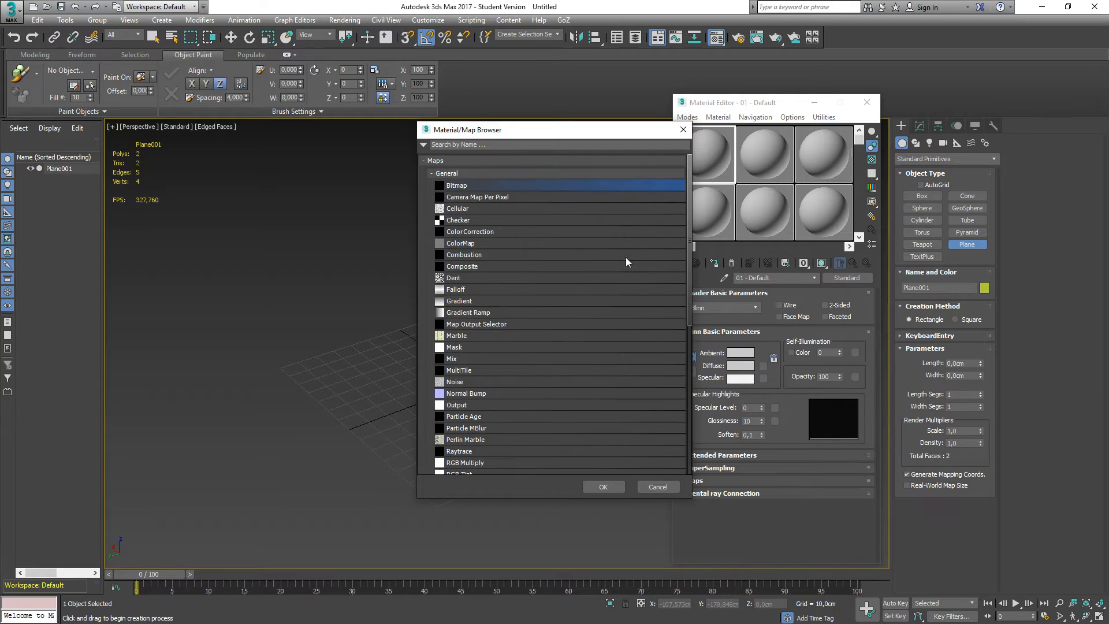
double_click(461, 186)
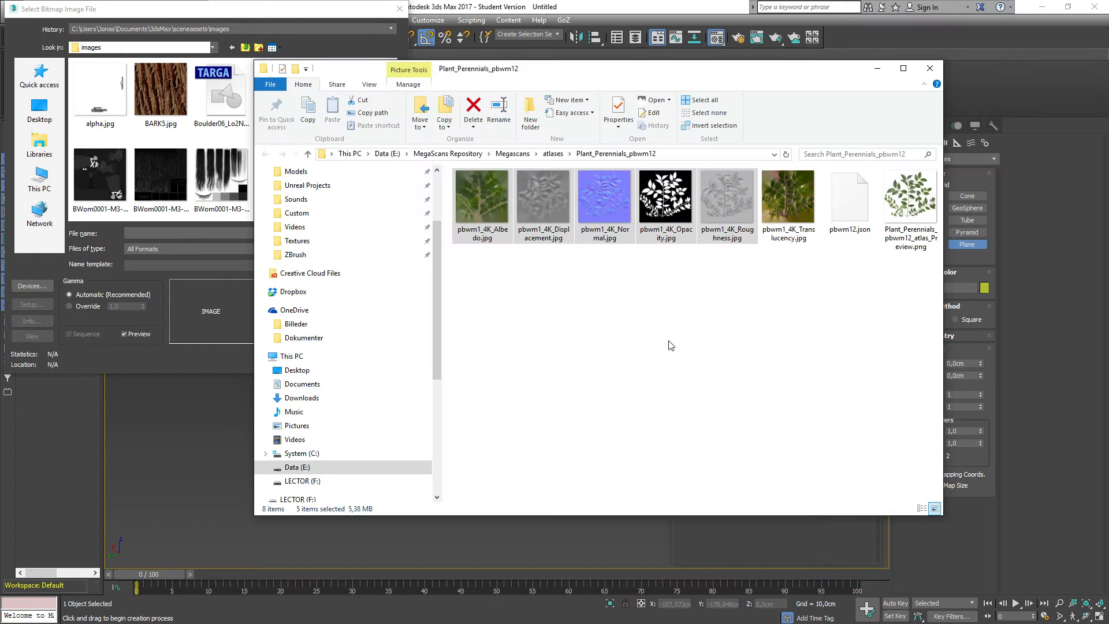
click(695, 155)
click(159, 233)
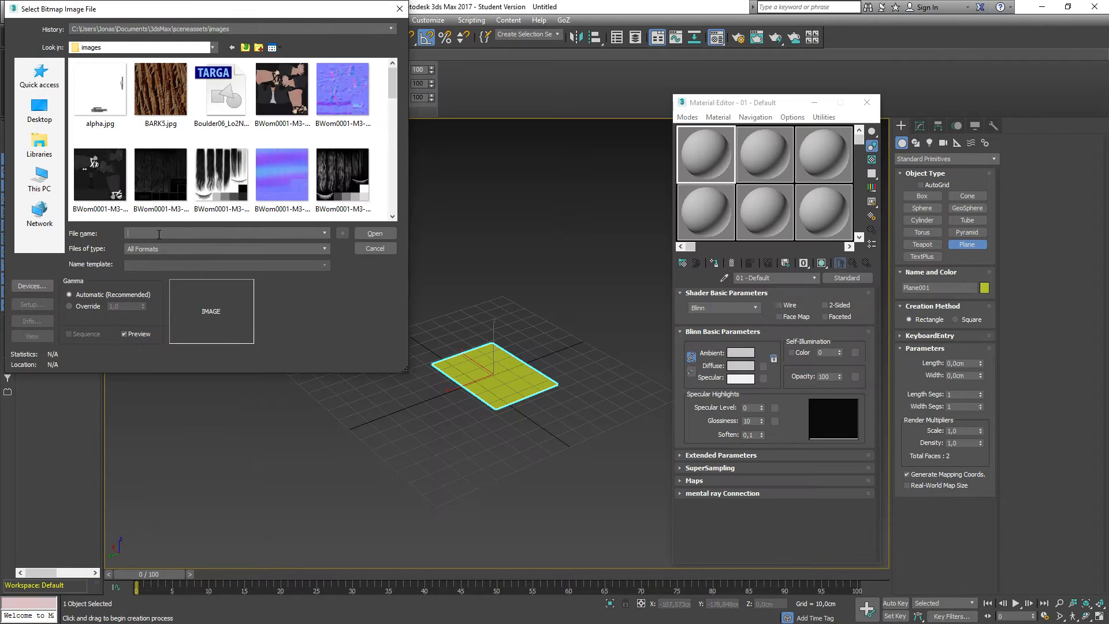
key(ctrl+v)
key(Return)
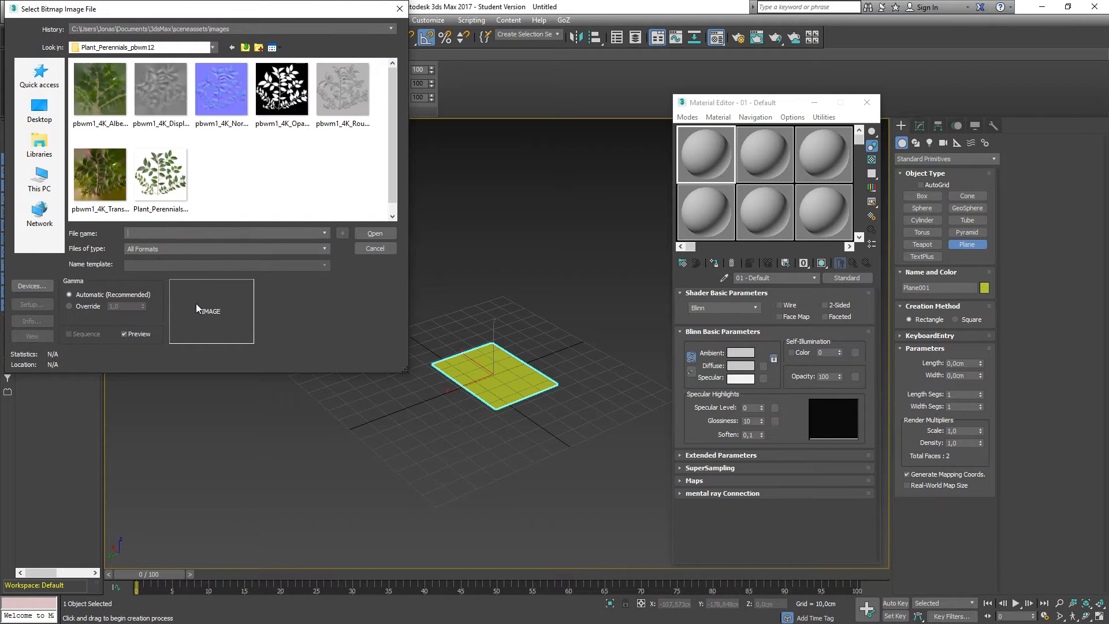
click(99, 90)
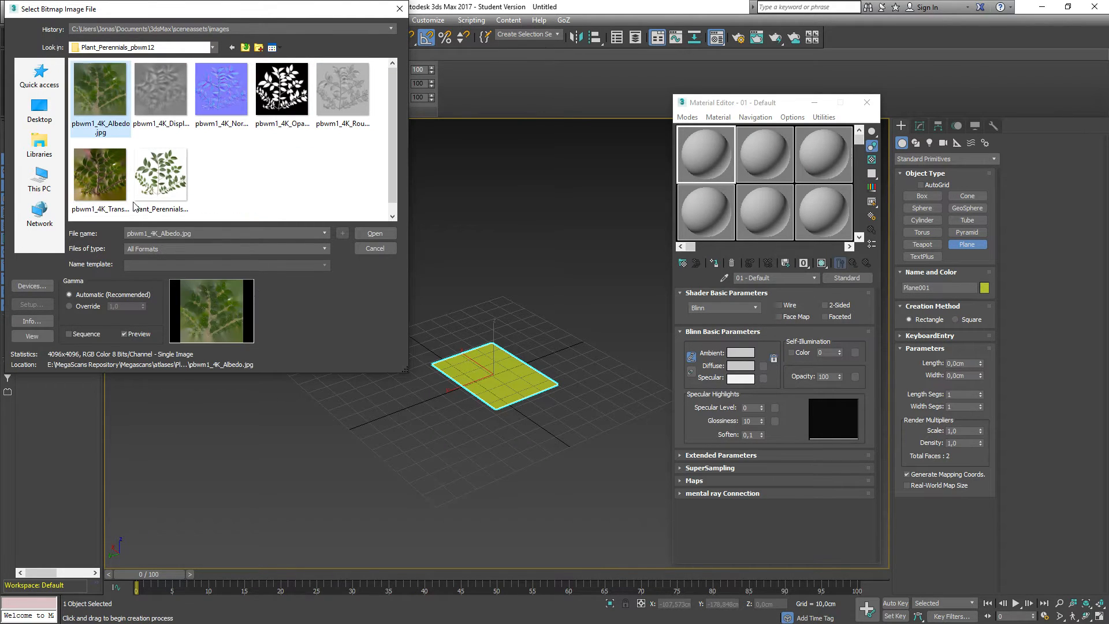
click(375, 233)
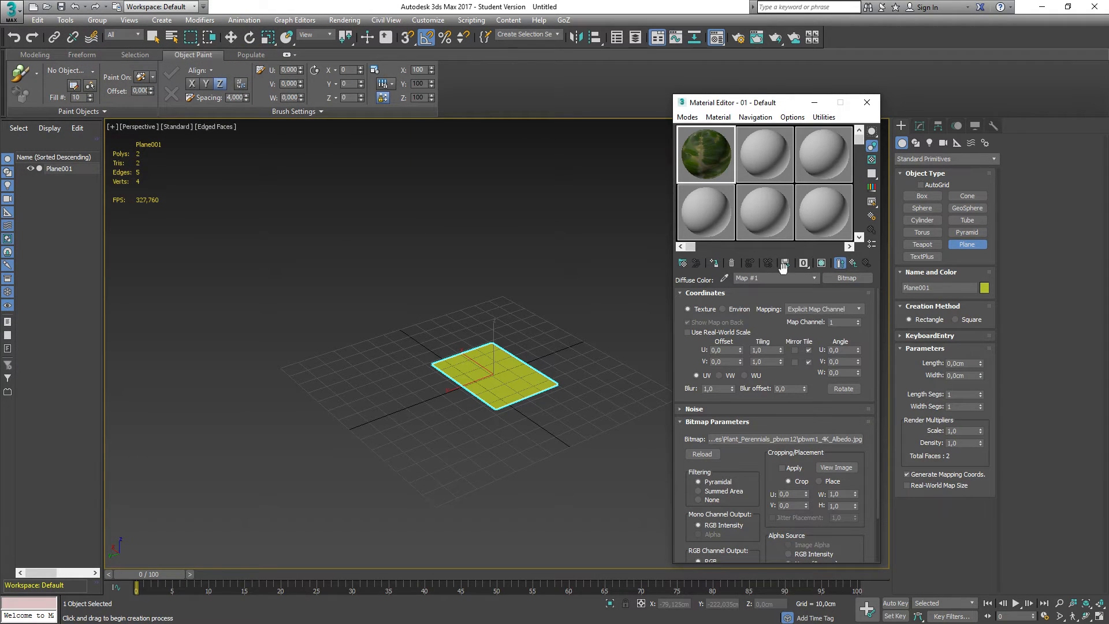
click(841, 266)
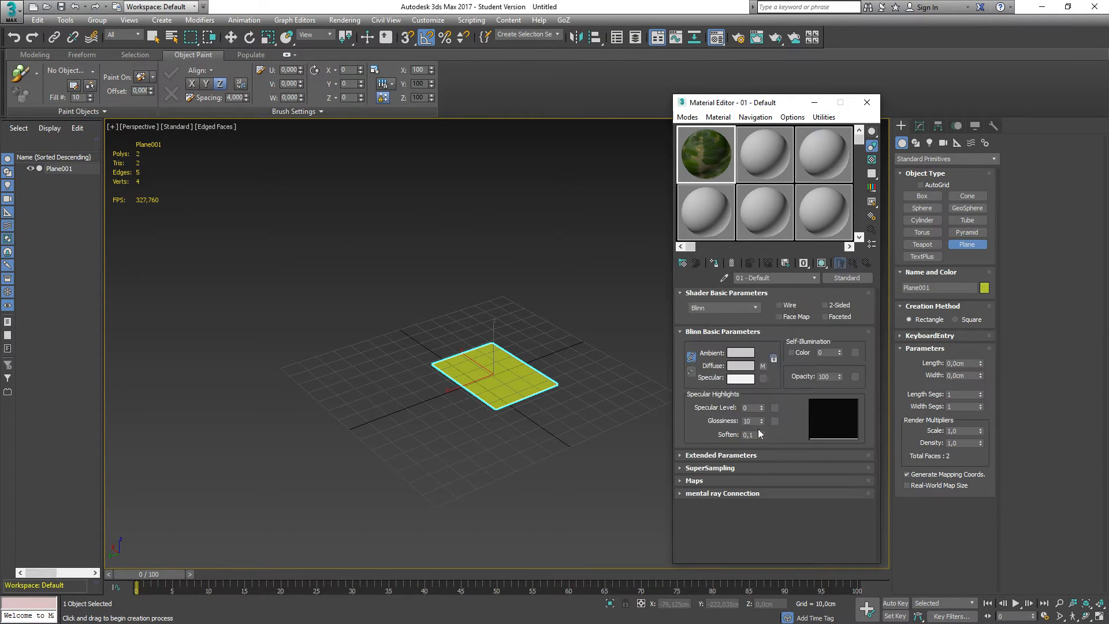
Step: Enable the material's opacity map with pbwm1_4K_Opacity.jpg as its bitmap and return to the parent material
click(694, 480)
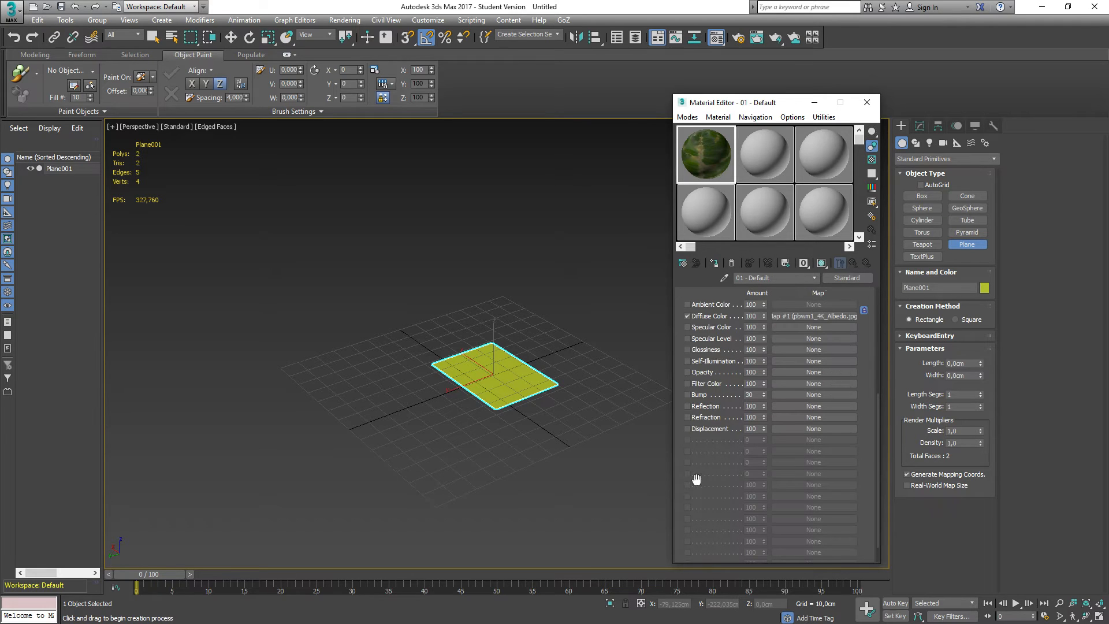
click(687, 372)
click(816, 373)
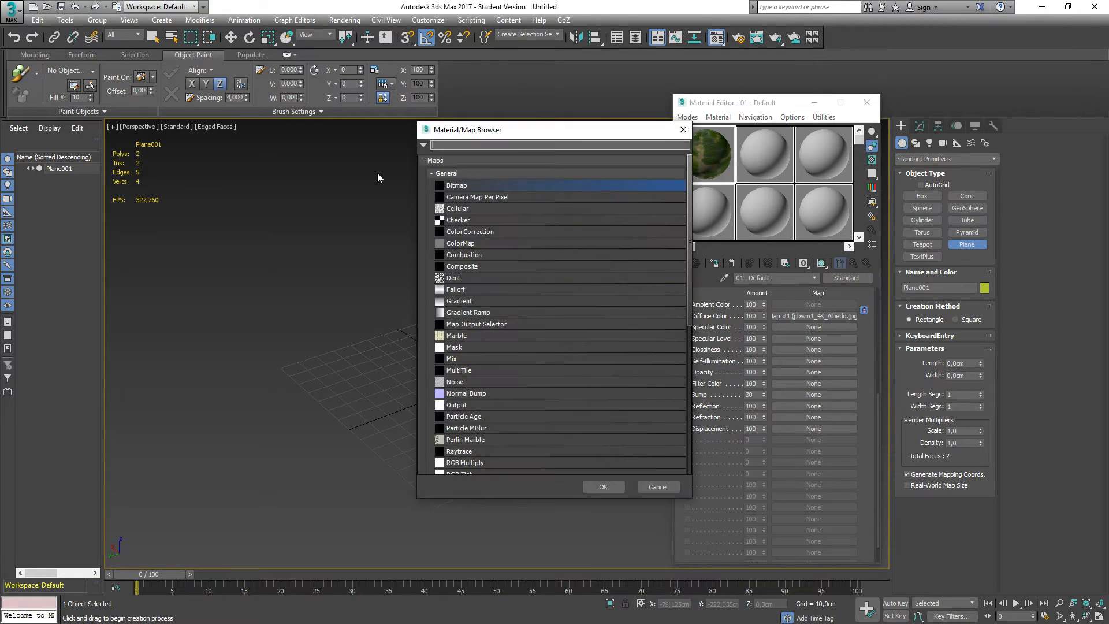
double_click(455, 186)
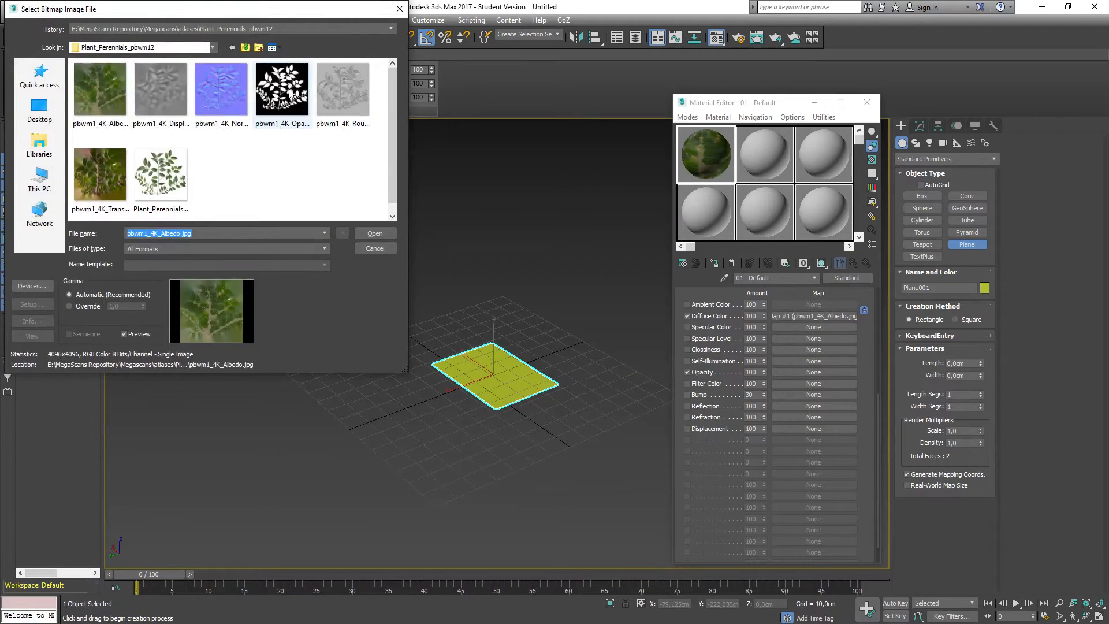
key(Escape)
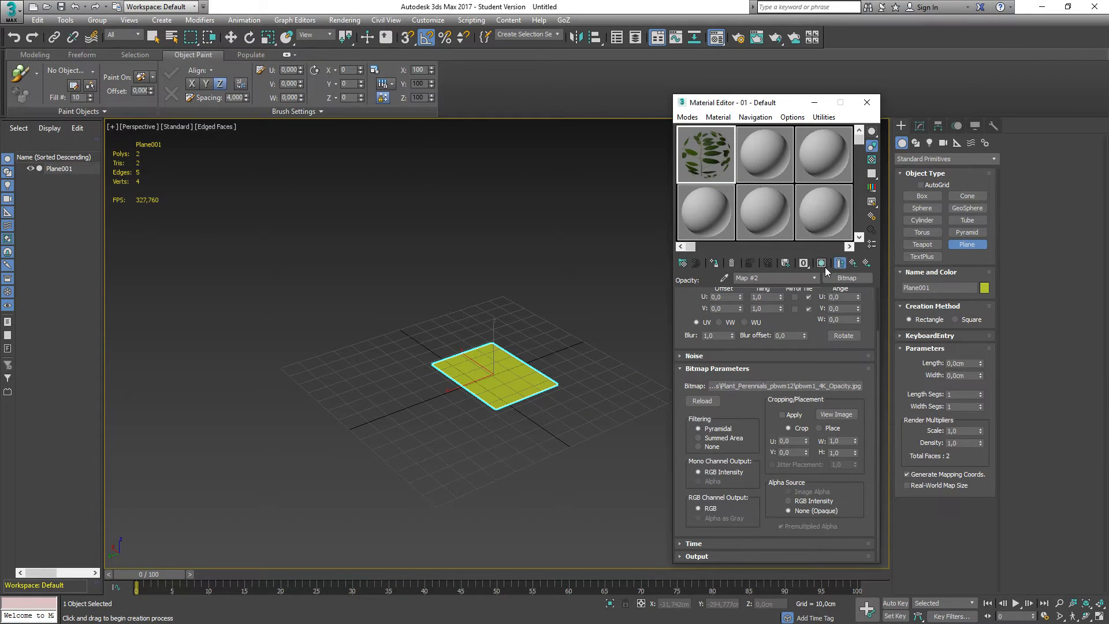
click(822, 264)
scroll(817, 381, up, 3)
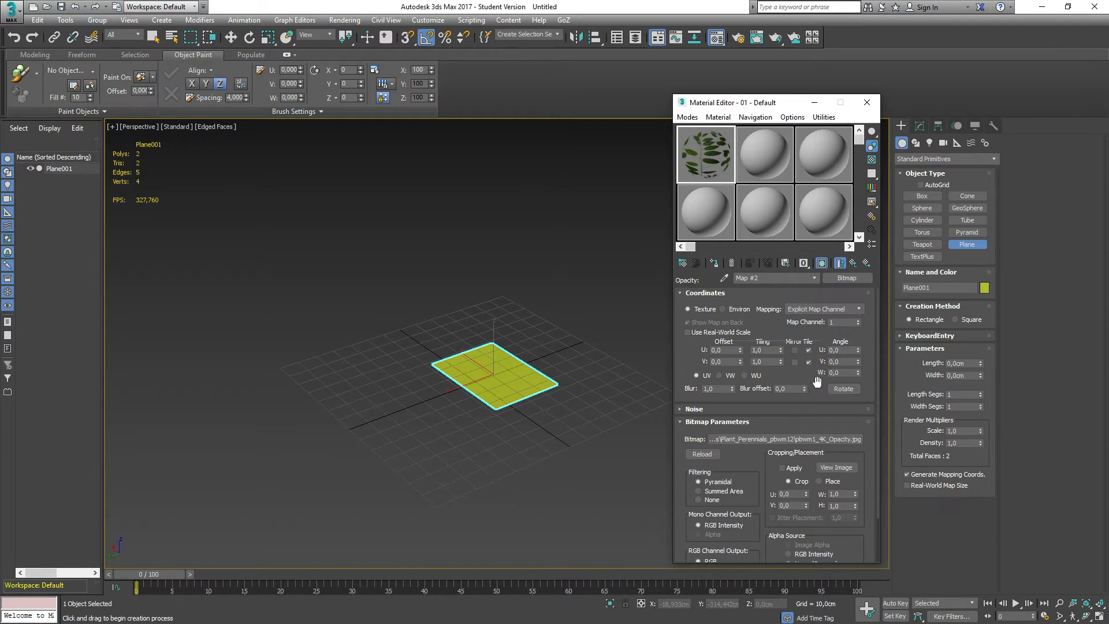
click(853, 263)
Step: Make the material 2-Sided, turn on its viewport display and assign it to the plane
scroll(820, 344, up, 2)
scroll(820, 344, up, 2)
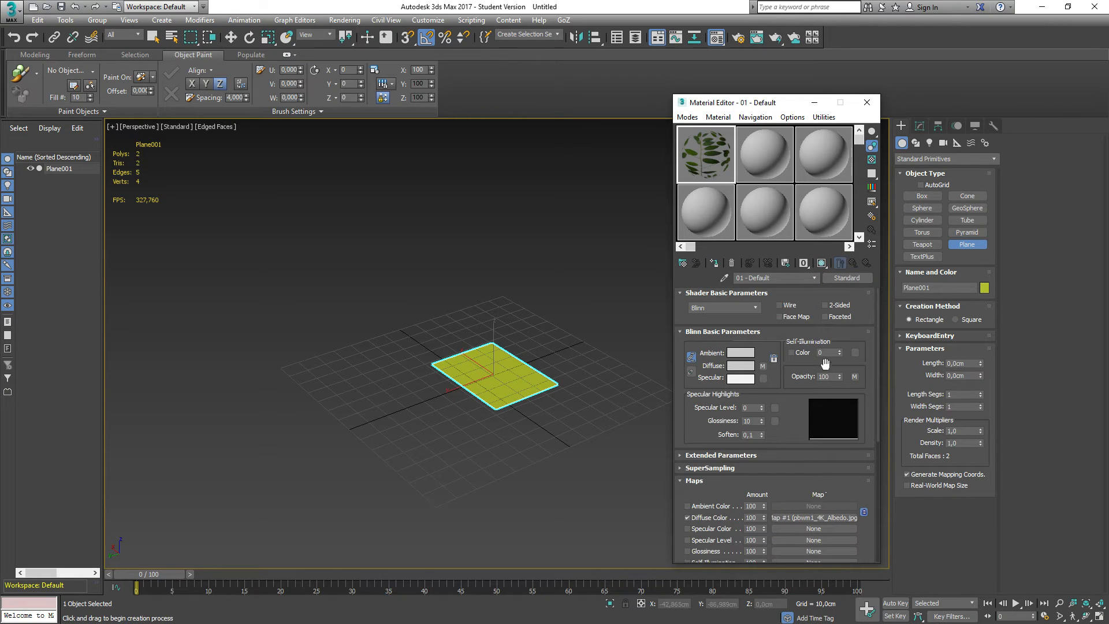
click(825, 304)
click(821, 263)
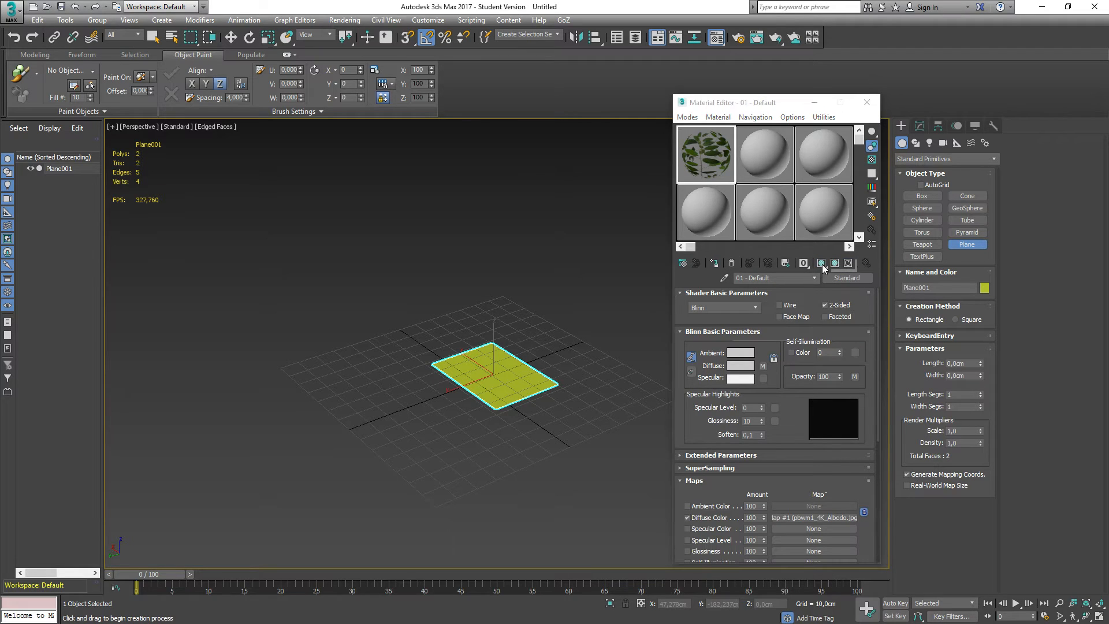
click(834, 263)
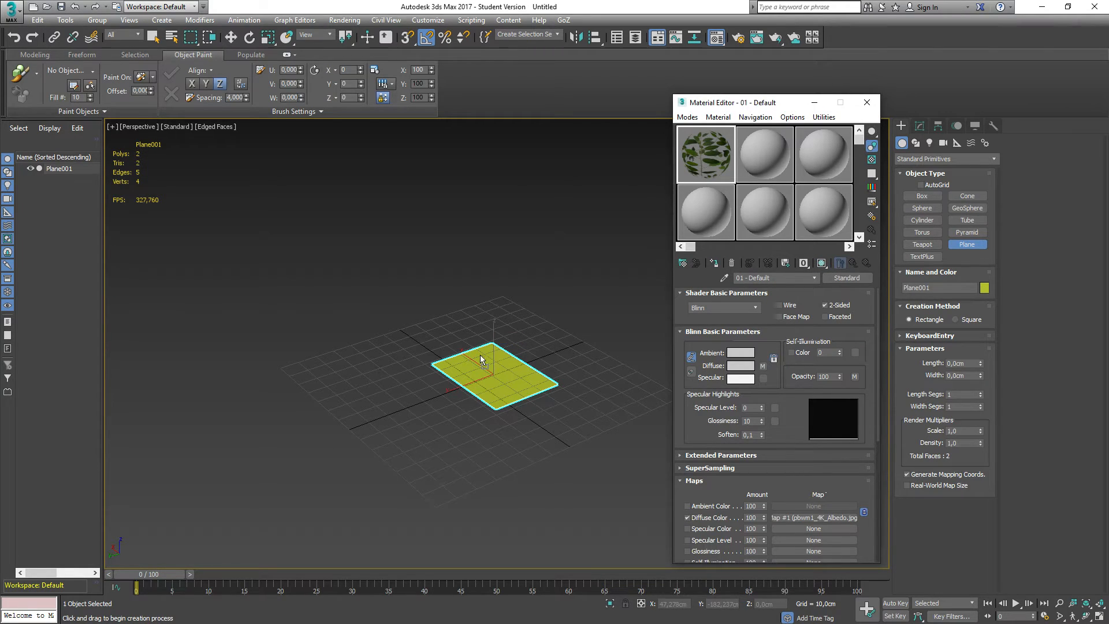
click(867, 102)
Step: Set the perspective viewport to High Quality shading and inspect the plant cutout on the plane
click(179, 126)
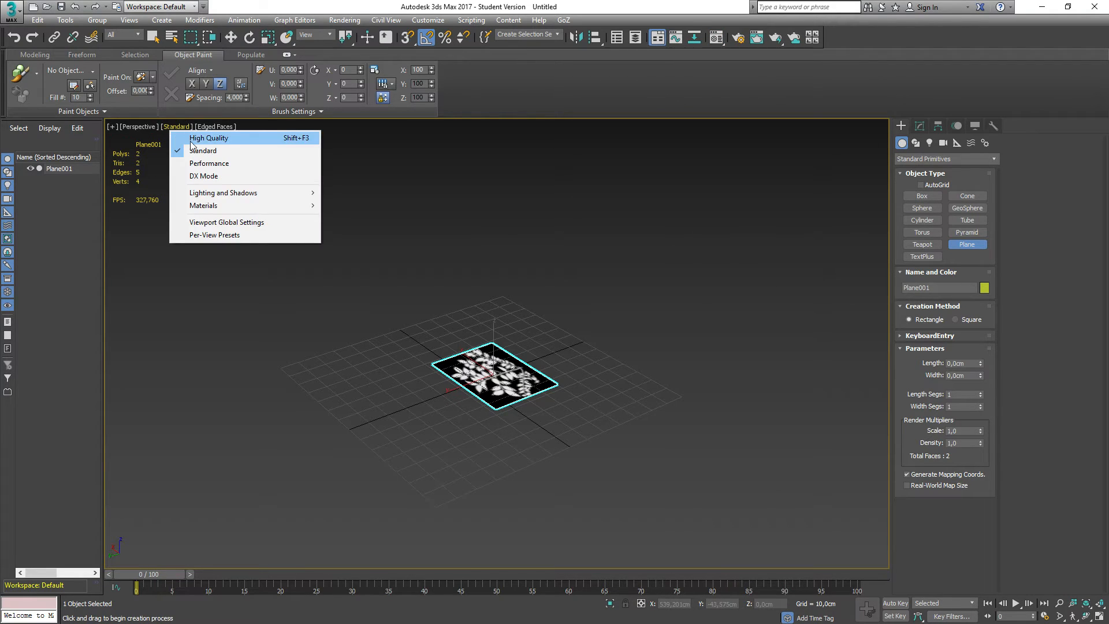
click(219, 137)
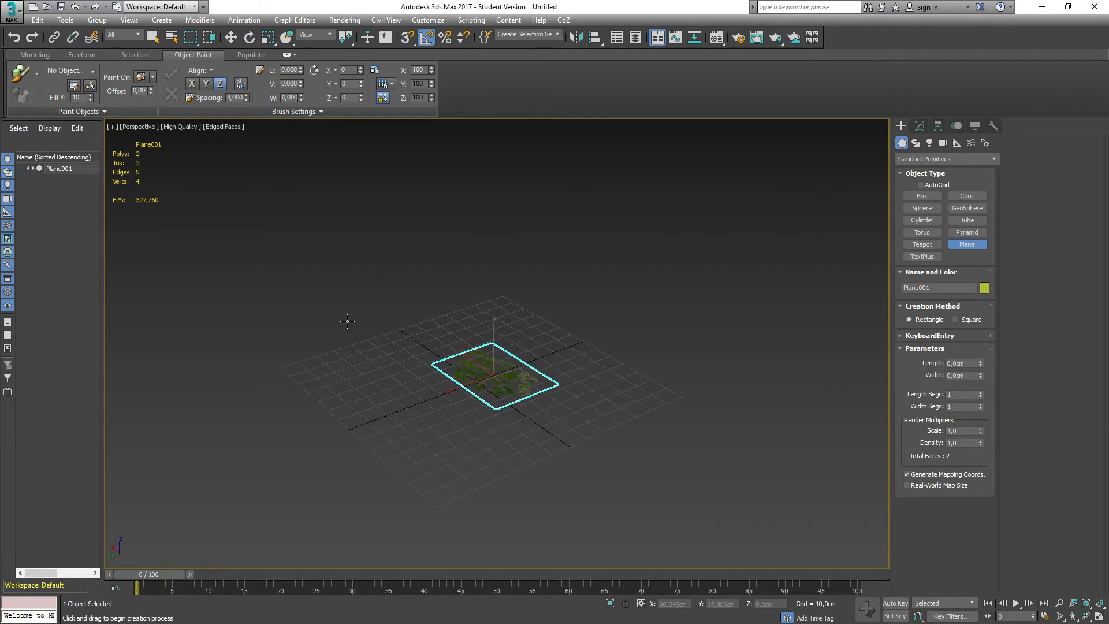
scroll(482, 427, up, 3)
scroll(482, 407, down, 3)
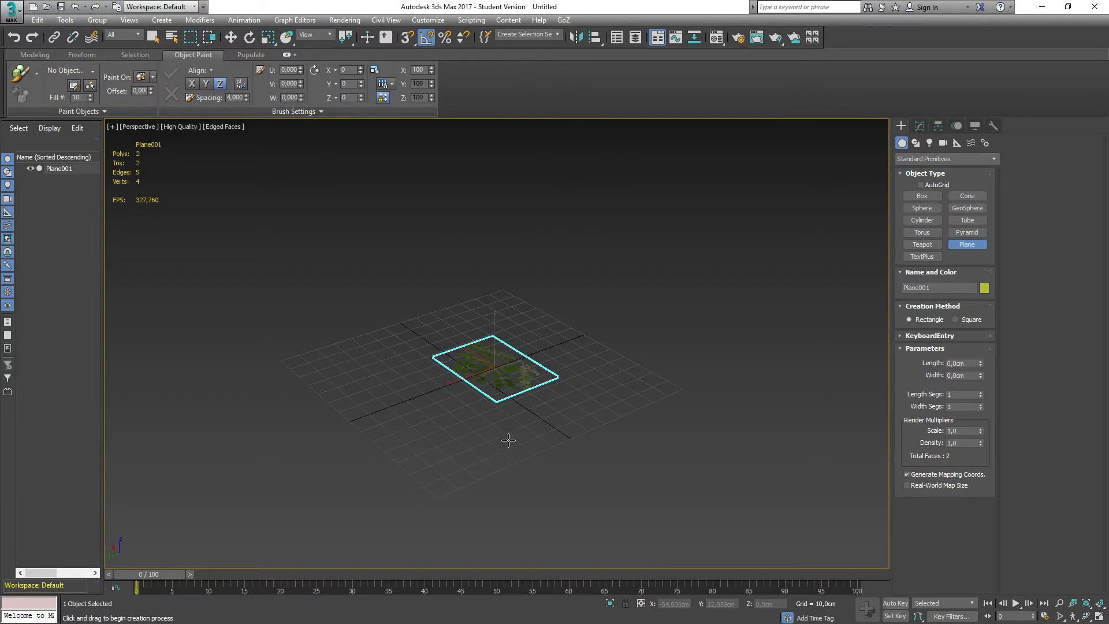
alt+middle_drag(551, 409, 480, 398)
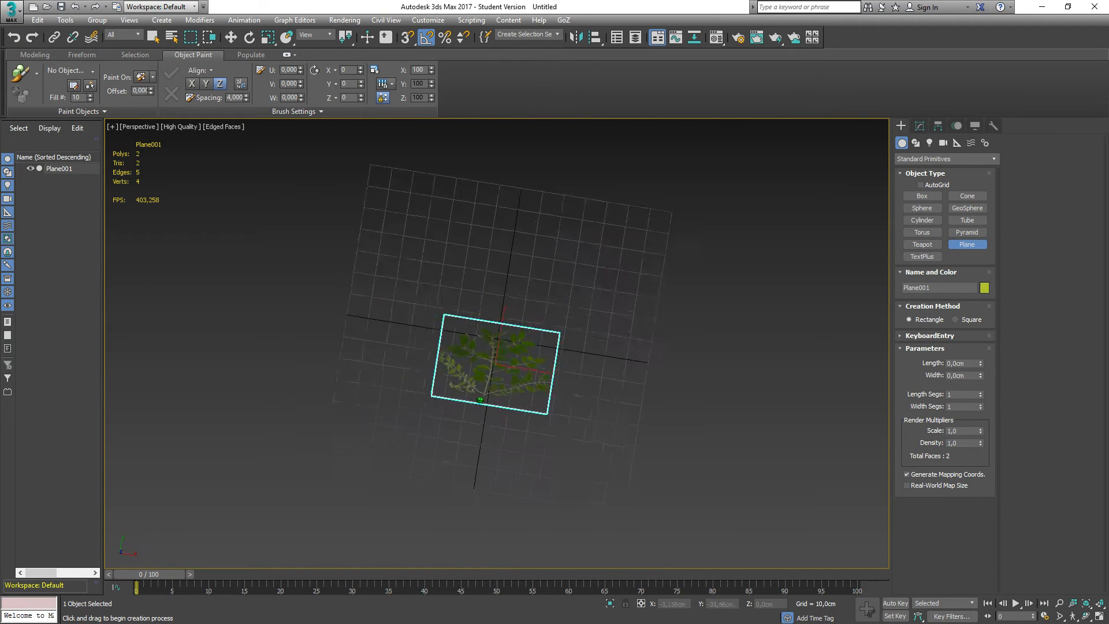
scroll(480, 398, up, 5)
scroll(480, 400, down, 1)
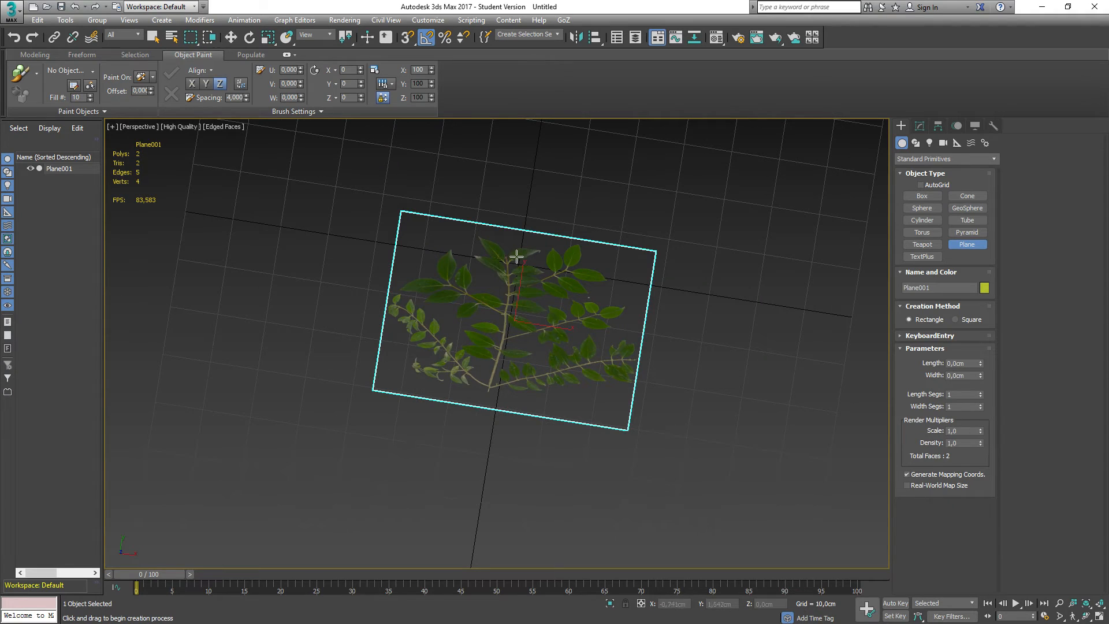
Step: Scale the plane along its Y axis to about 206% to correct the stretched plant
key(w)
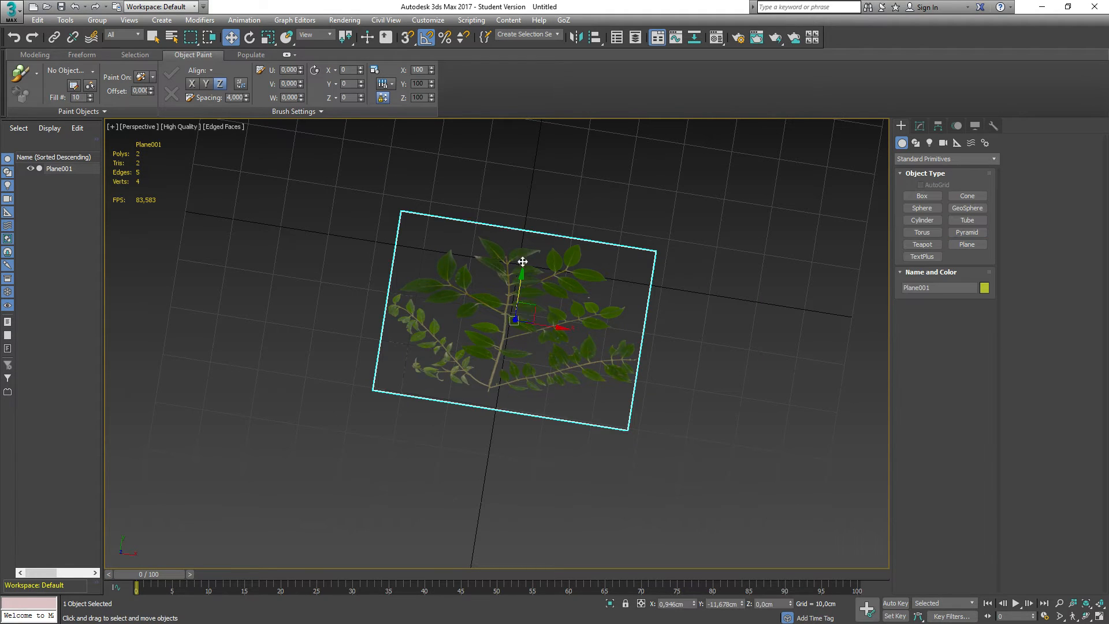
key(r)
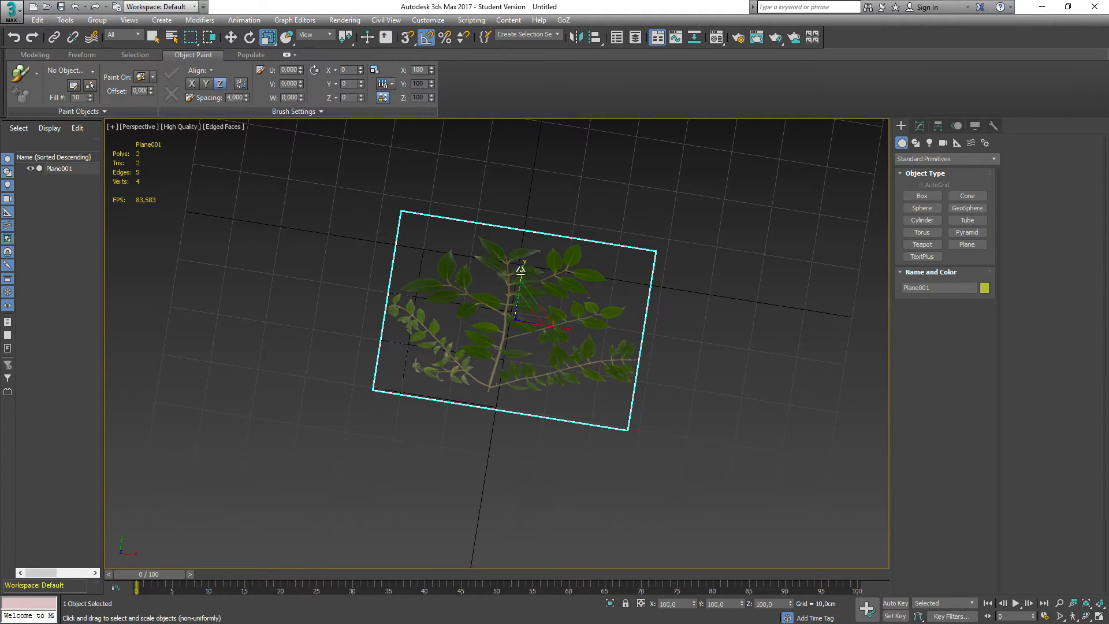
drag(521, 267, 540, 240)
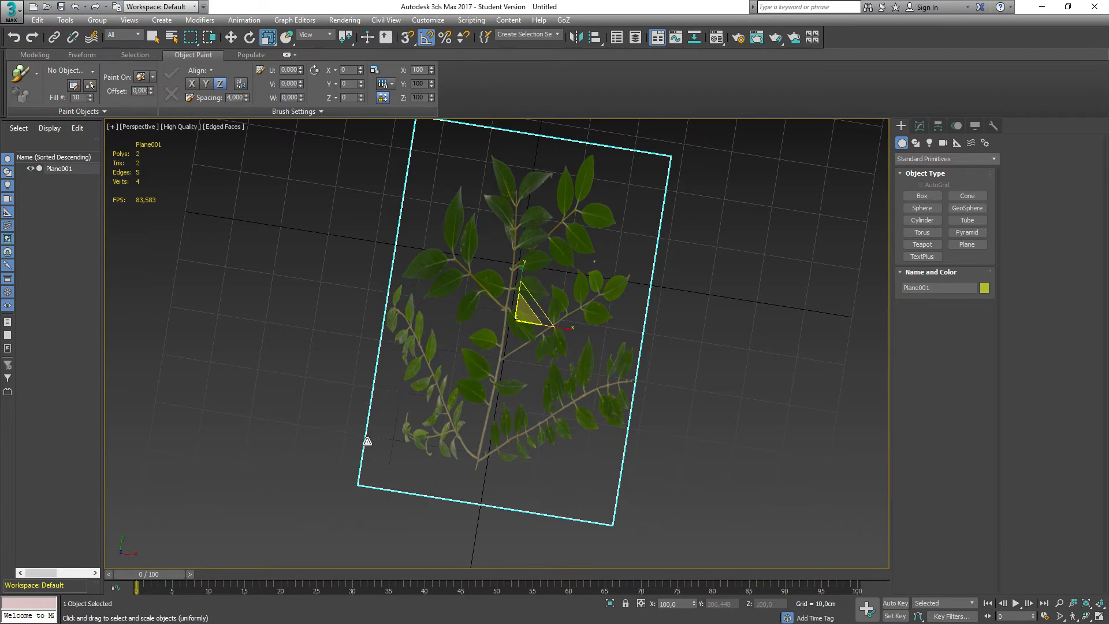
alt+middle_drag(300, 424, 335, 379)
Step: Rotate the plane 90 degrees about the X axis so it stands upright
key(w)
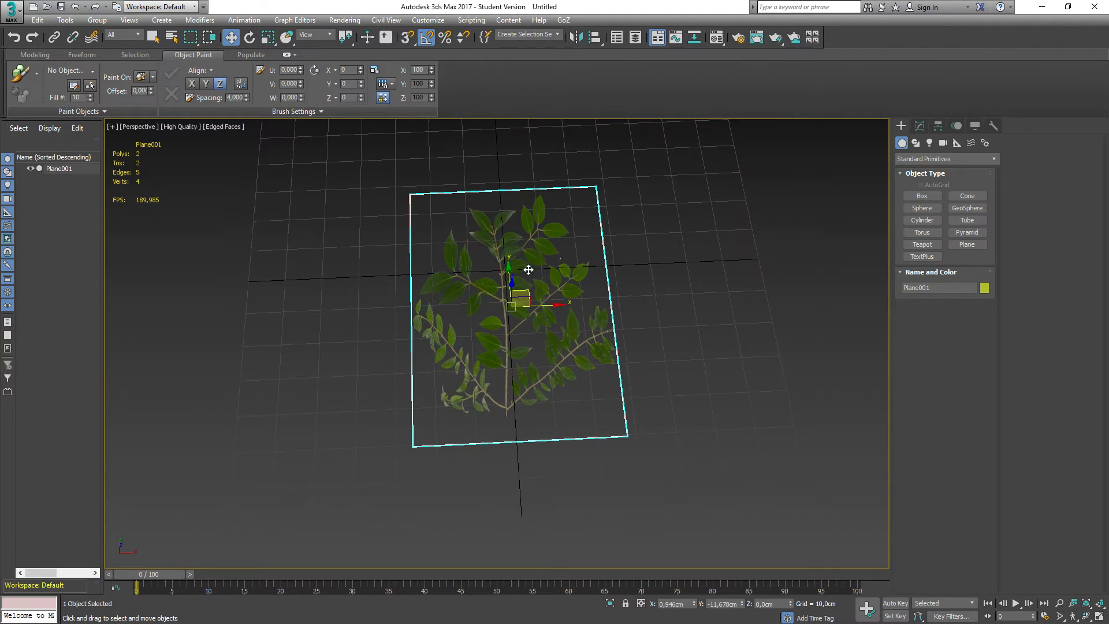
key(e)
drag(510, 273, 509, 295)
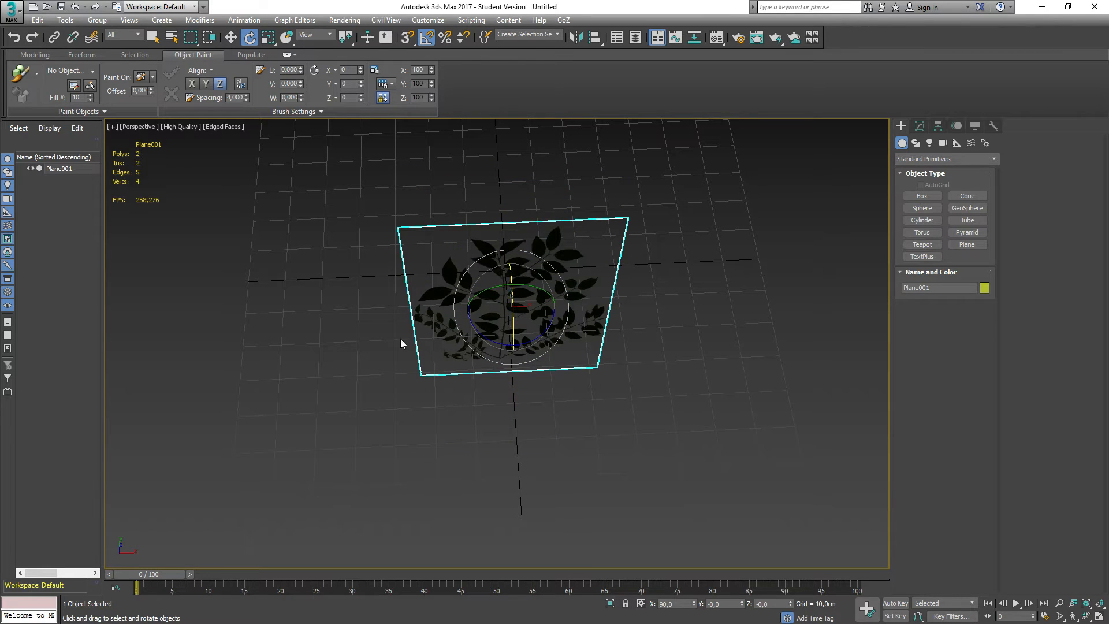
alt+middle_drag(322, 384, 403, 352)
Step: Raise the plane to about 31.4 cm on Z and shift it to about -2 cm on Y
key(w)
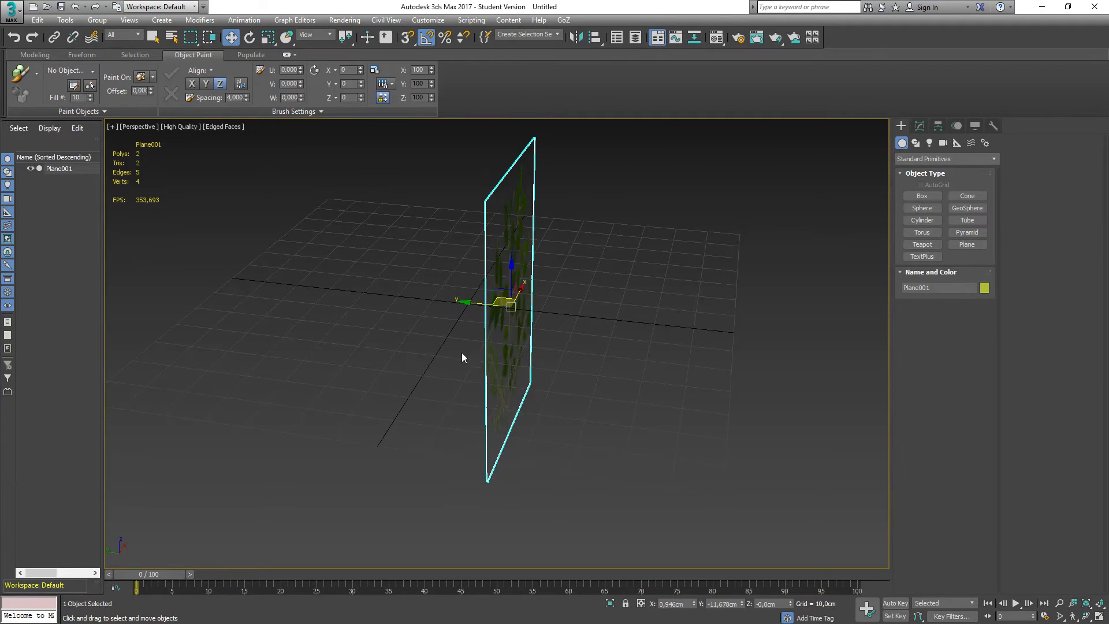
drag(505, 262, 546, 157)
alt+middle_drag(488, 337, 514, 334)
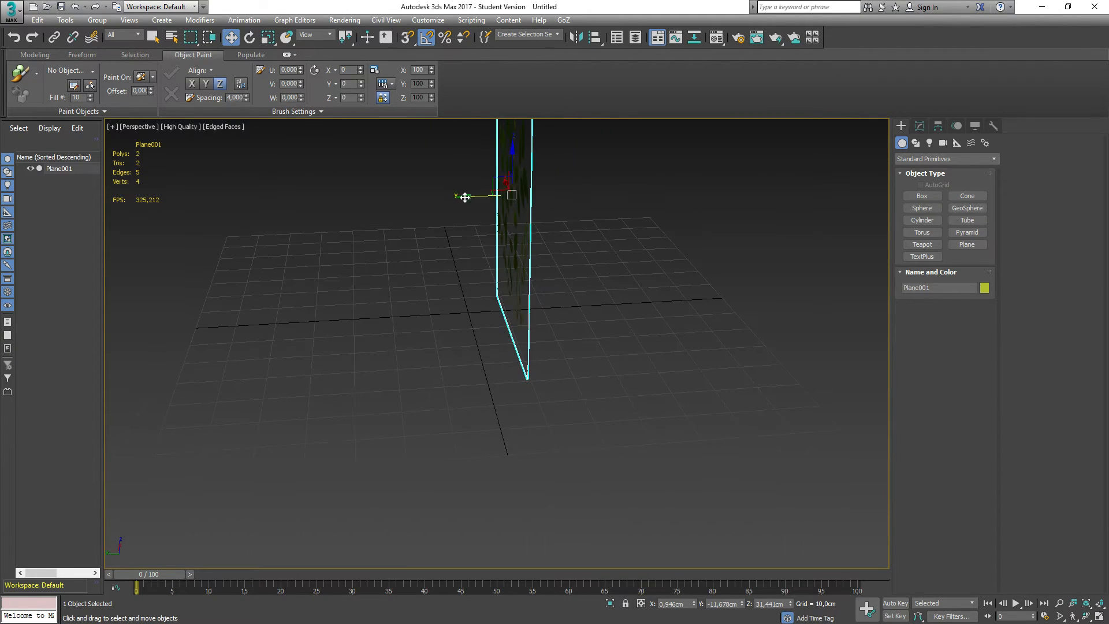
drag(463, 195, 422, 209)
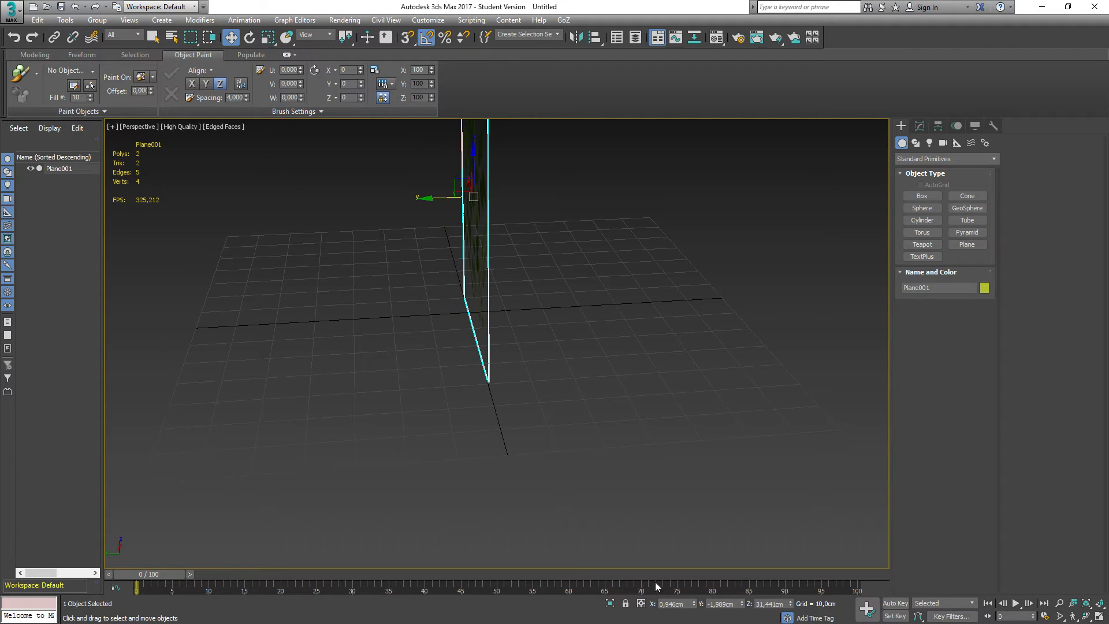
Step: Reset the plane's X, Y and Z position to 0
right_click(693, 604)
right_click(742, 603)
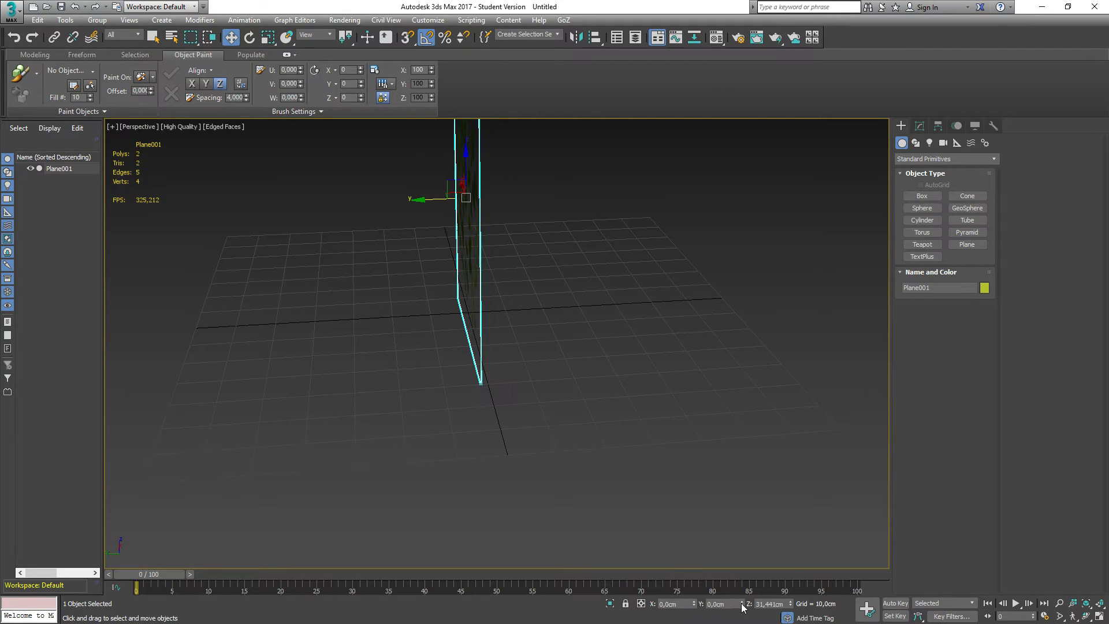
right_click(789, 605)
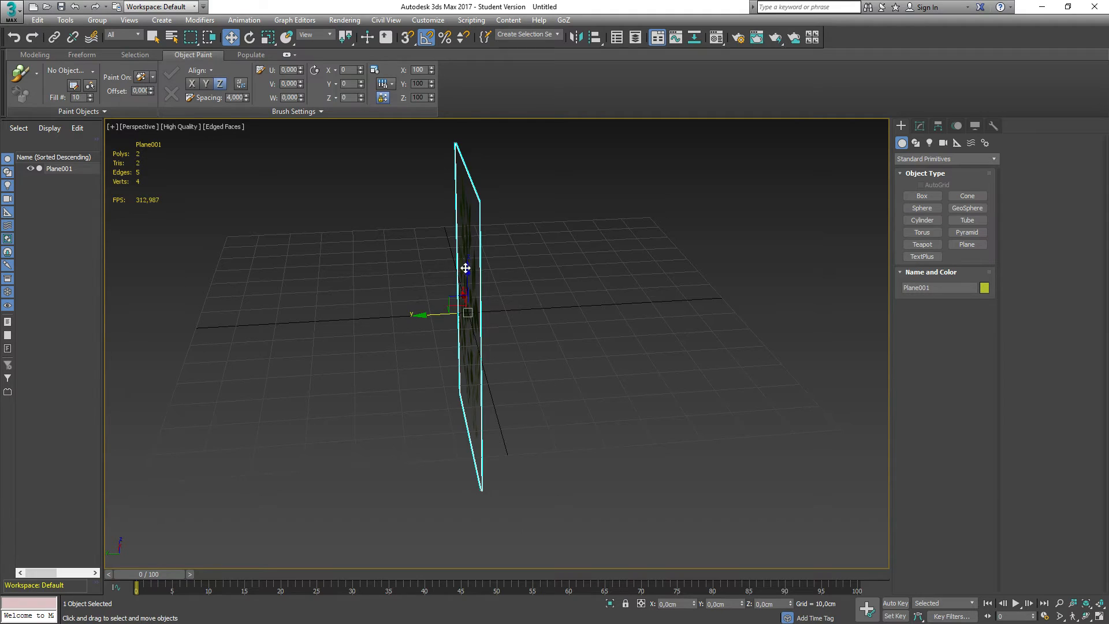
Step: Raise the plane to about 37.9 cm on Z so its base meets the grid, and switch to the Front view
drag(465, 268, 466, 128)
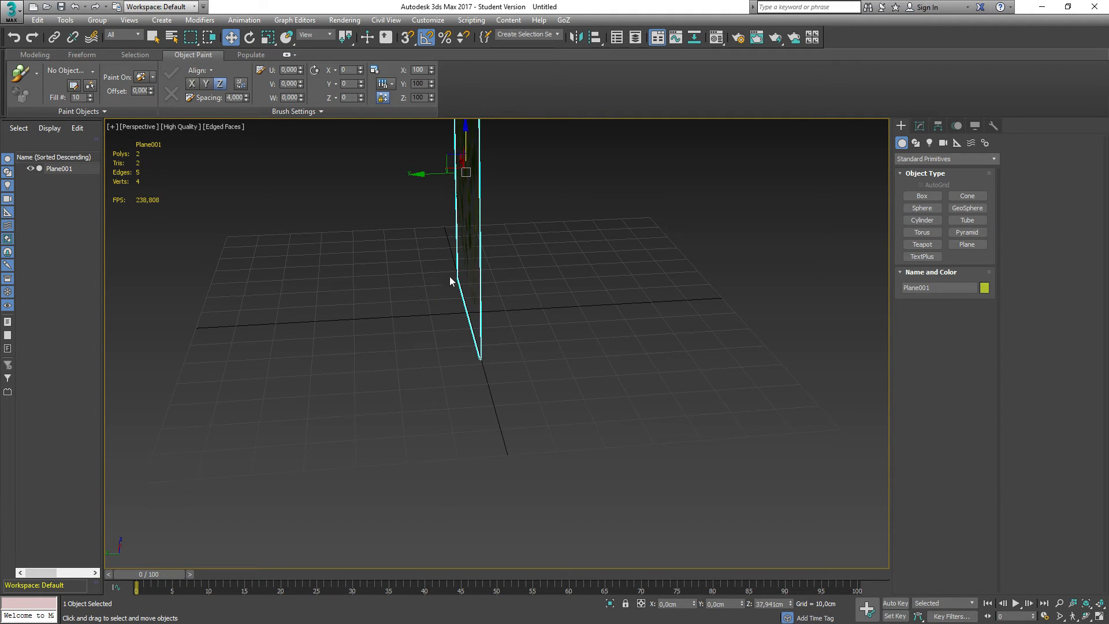
key(l)
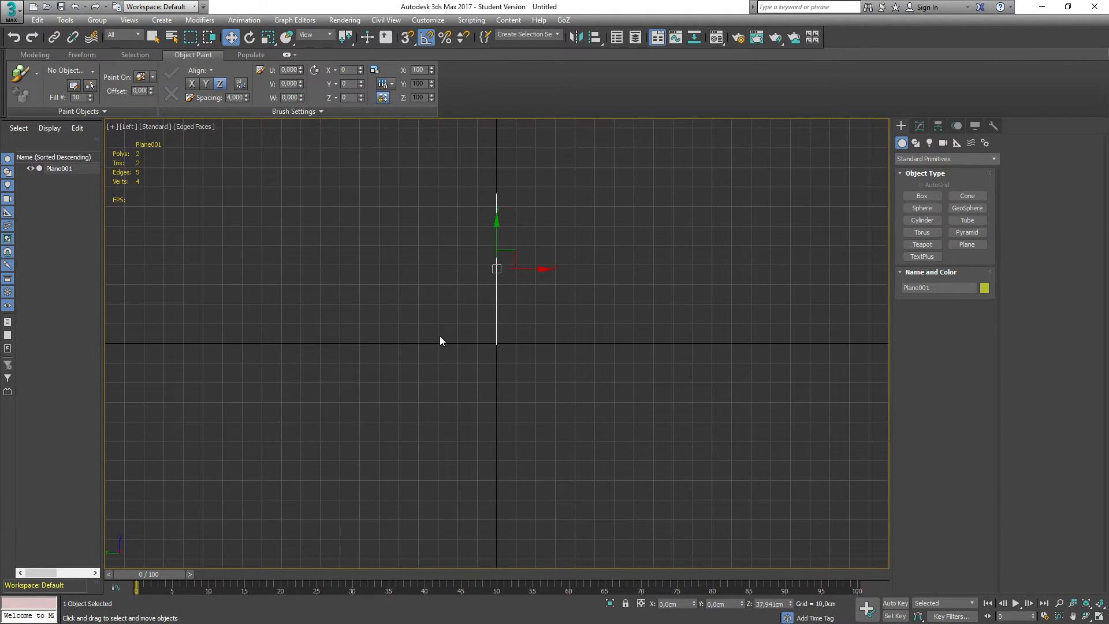
key(f)
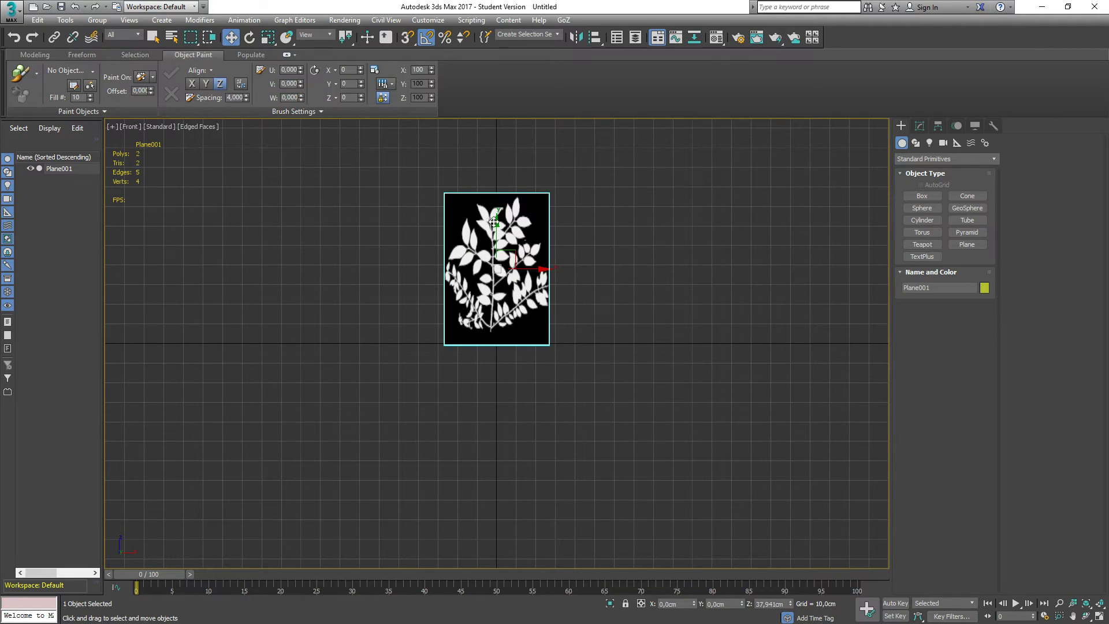
Step: Move the plane to about 2.7 cm on X and 33.7 cm on Z so the stem base meets the origin, and switch to Perspective
drag(498, 224, 497, 229)
drag(544, 276, 548, 276)
drag(503, 232, 502, 236)
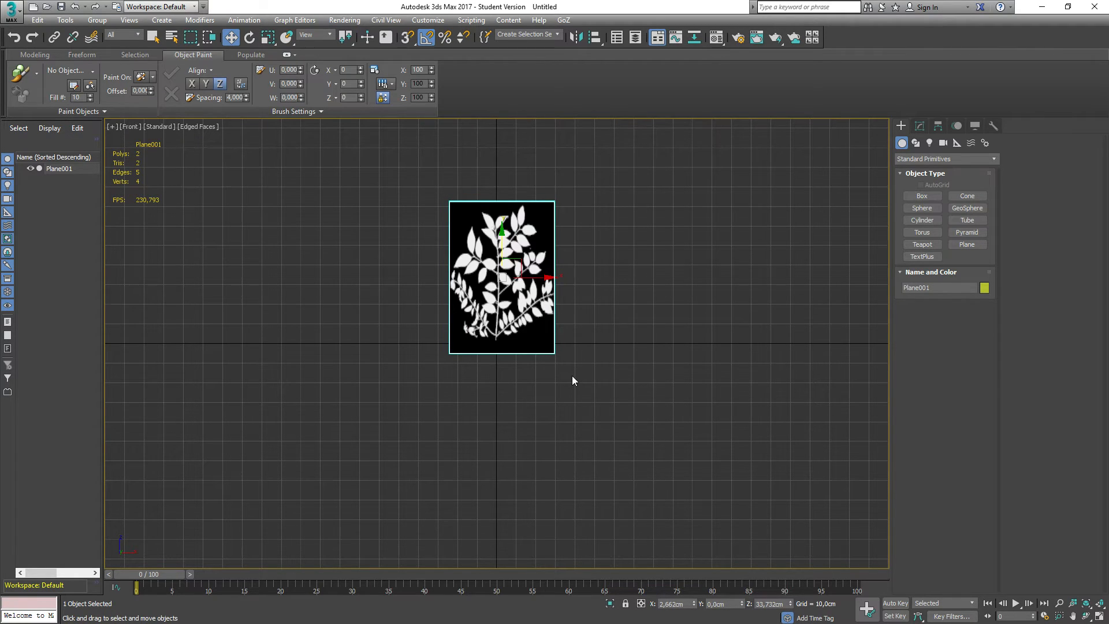
key(p)
alt+middle_drag(348, 372, 480, 376)
mouse_move(524, 347)
alt+middle_down()
mouse_move(572, 376)
mouse_move(569, 366)
mouse_move(468, 413)
mouse_move(526, 381)
mouse_move(524, 389)
mouse_move(514, 383)
mouse_move(527, 329)
alt+middle_up()
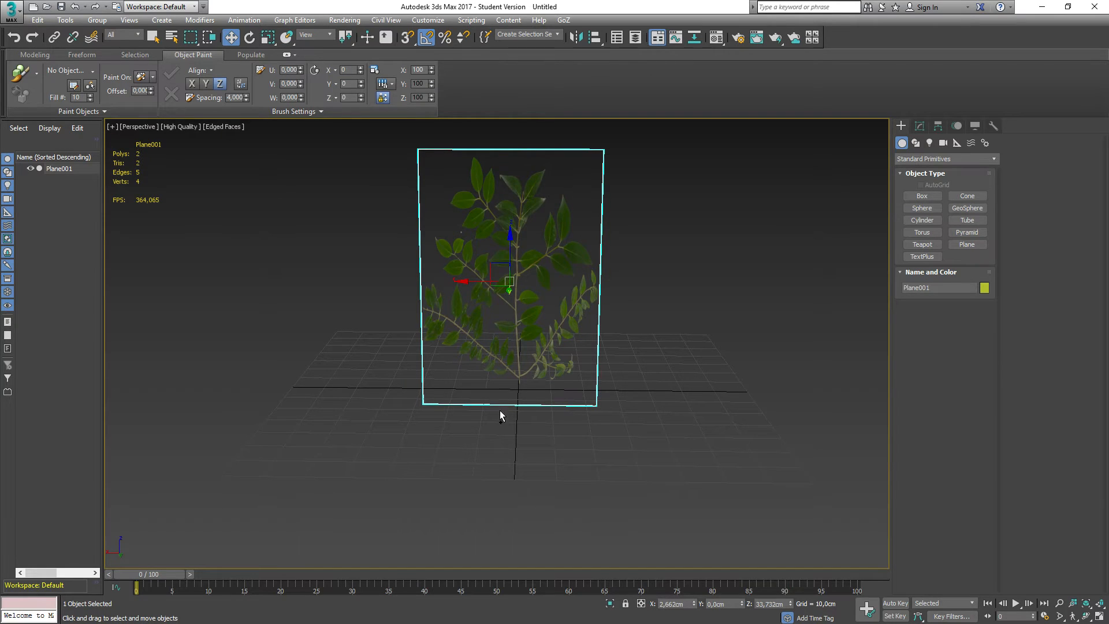
alt+middle_drag(500, 411, 478, 428)
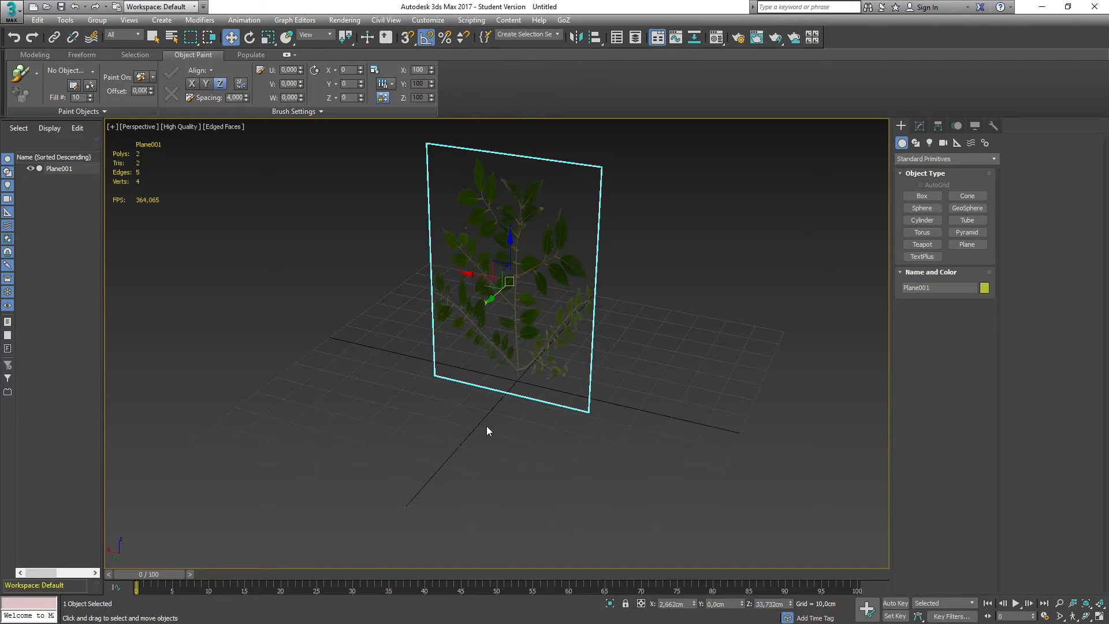
Step: Make three copies of the plane rotated to different angles about the Z axis so the cards cross at the stem
key(e)
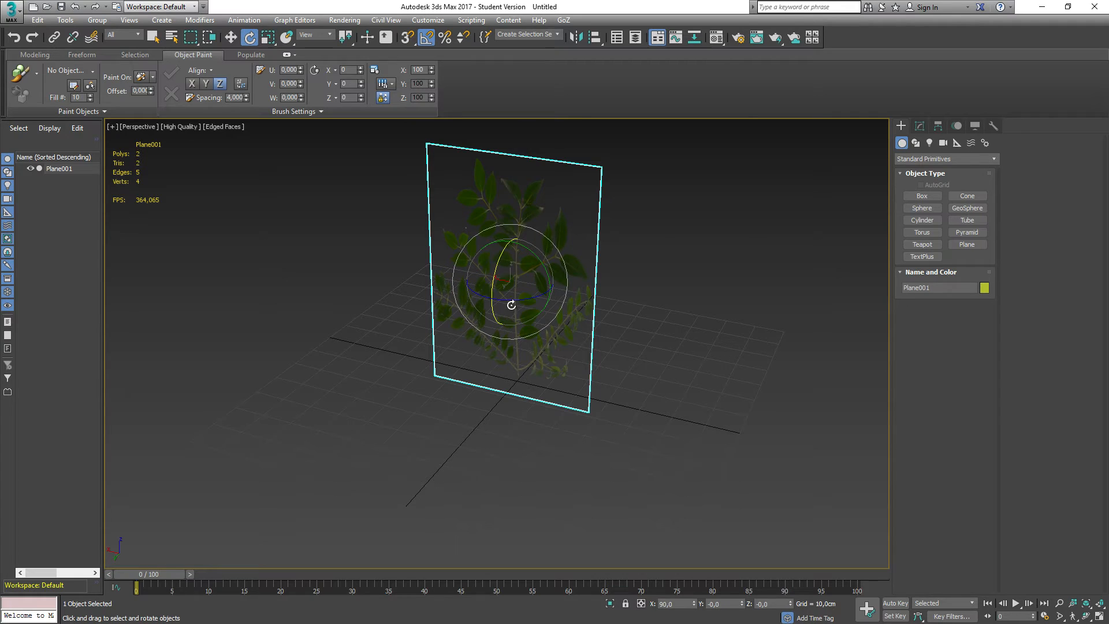
mouse_move(511, 304)
shift+mouse_down()
mouse_move(529, 313)
mouse_move(502, 301)
shift+mouse_up()
click(556, 367)
click(550, 363)
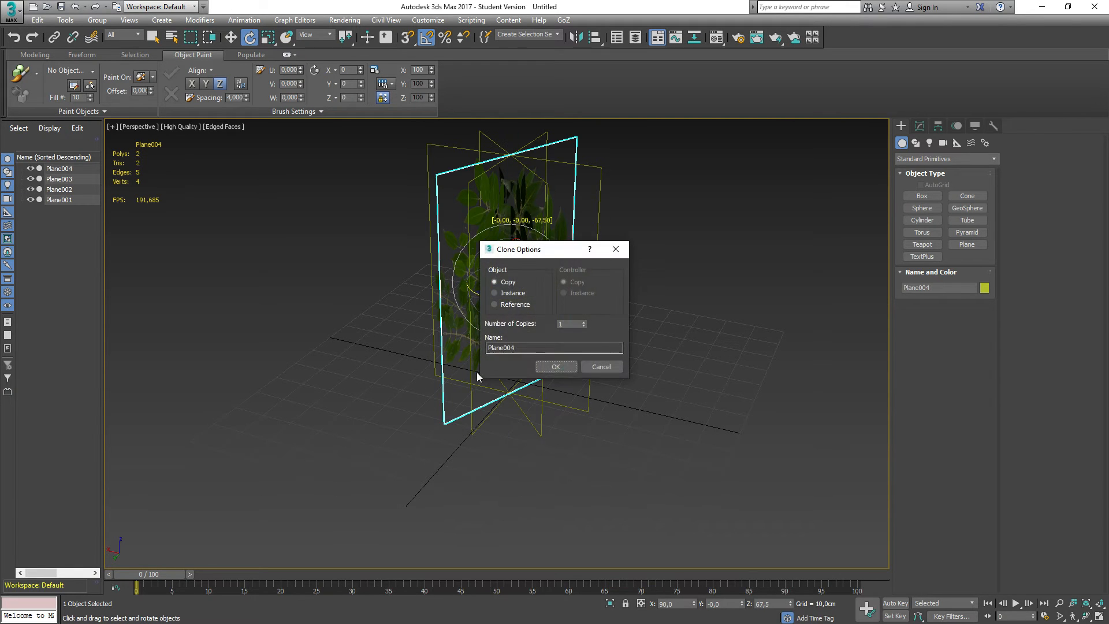
click(553, 364)
alt+middle_drag(342, 385, 317, 298)
click(253, 287)
alt+middle_drag(252, 287, 297, 345)
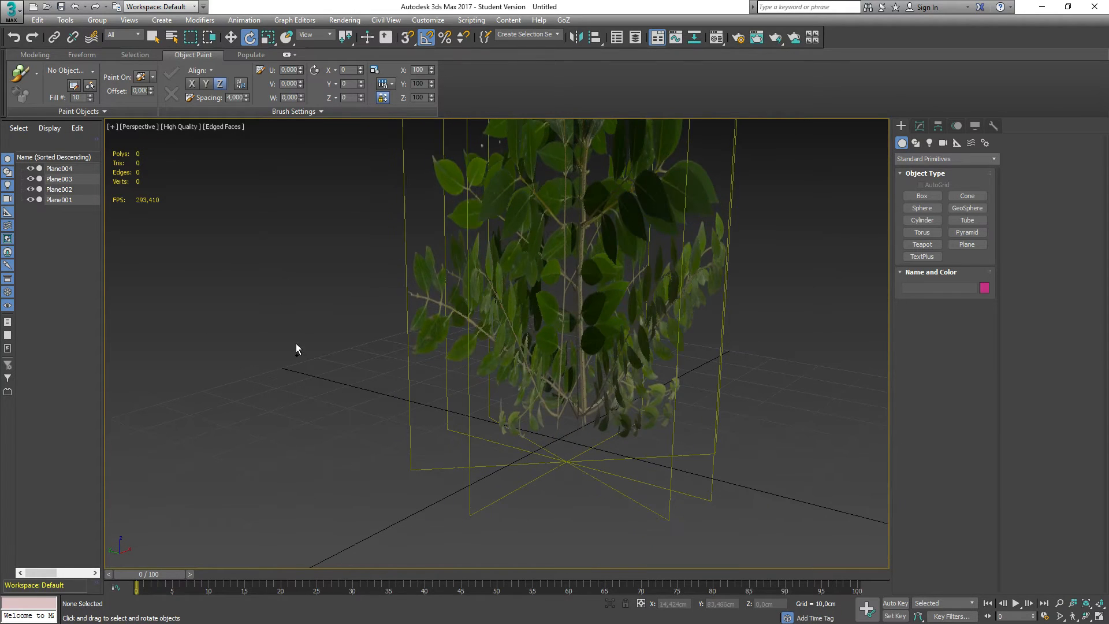
Step: Move the original plane to about 5 cm on X and -3 cm on Y
click(559, 335)
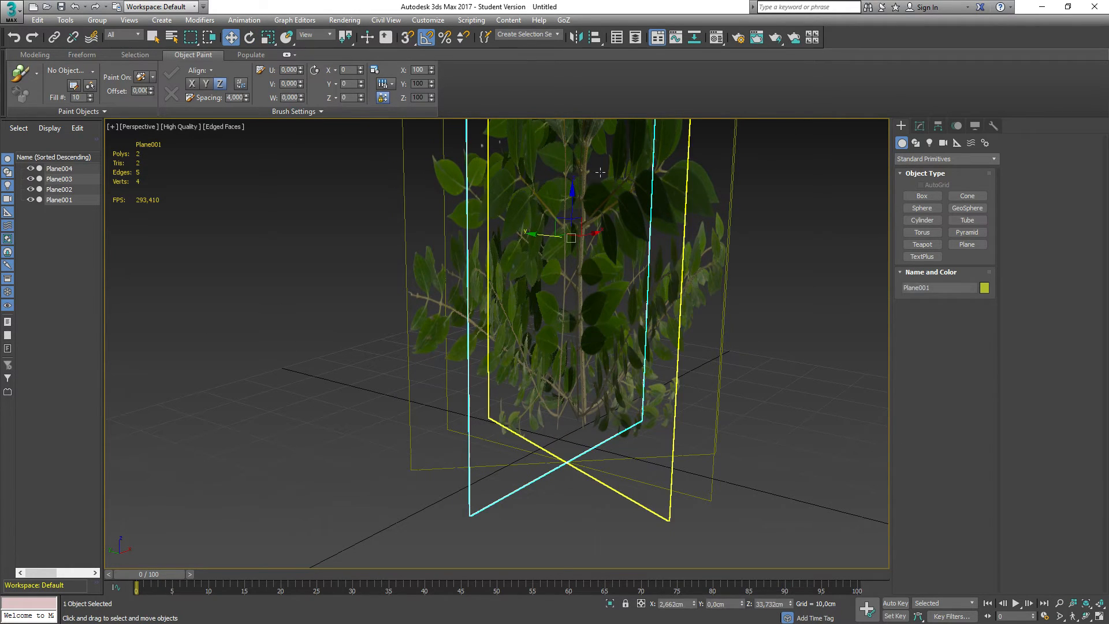
key(w)
drag(595, 236, 618, 232)
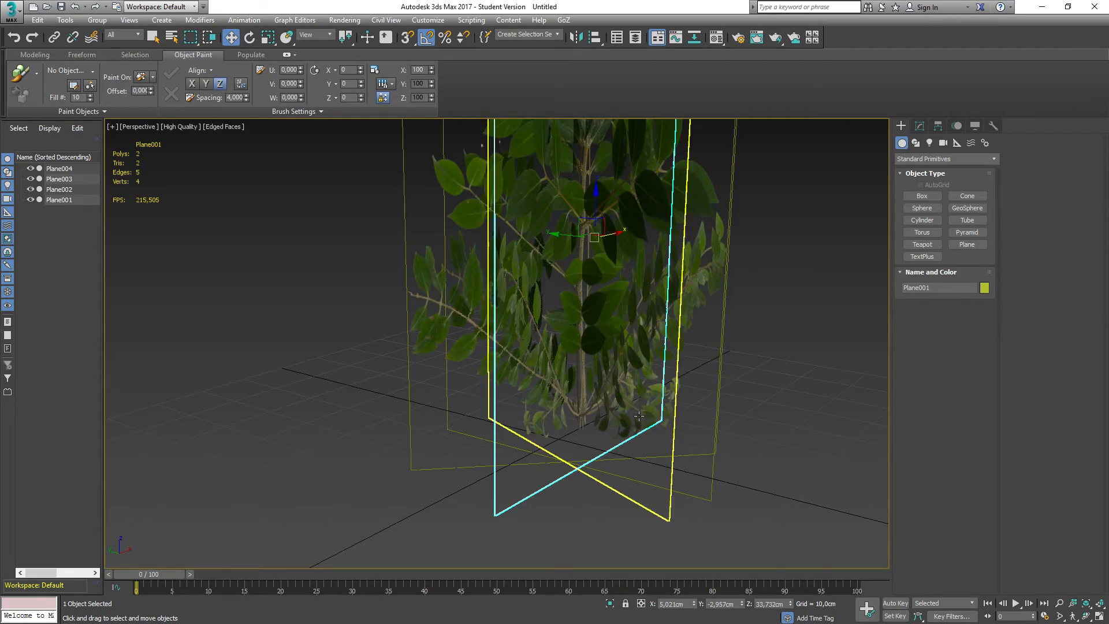
alt+middle_drag(611, 420, 555, 425)
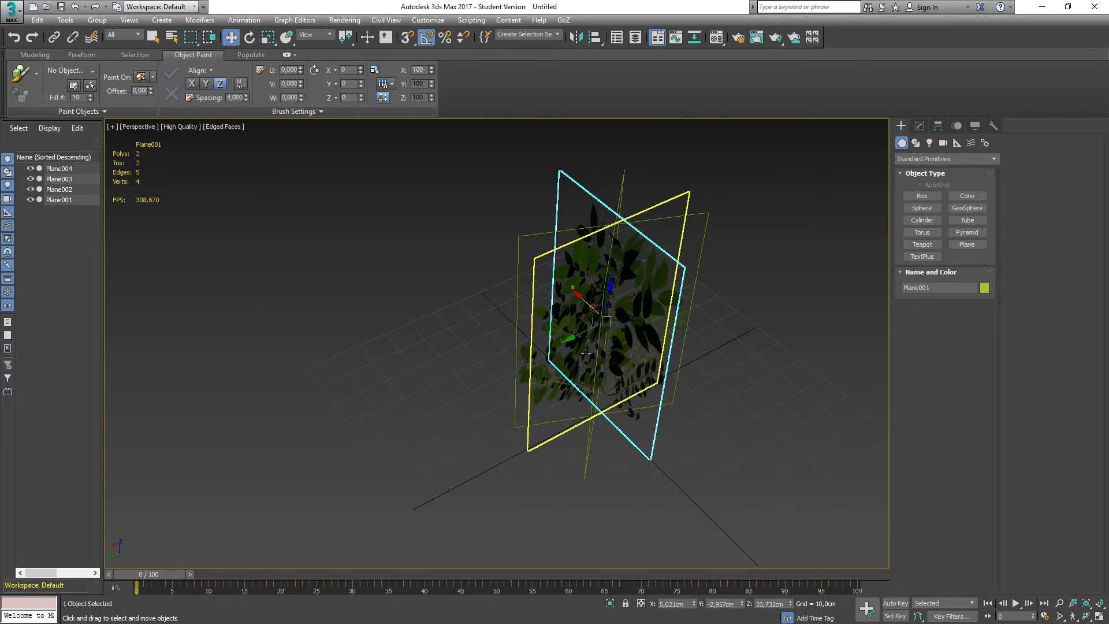
Step: Copy the original plane along X to about -5.5 cm and tilt the copy about its X axis
shift+drag(571, 294, 604, 318)
click(556, 367)
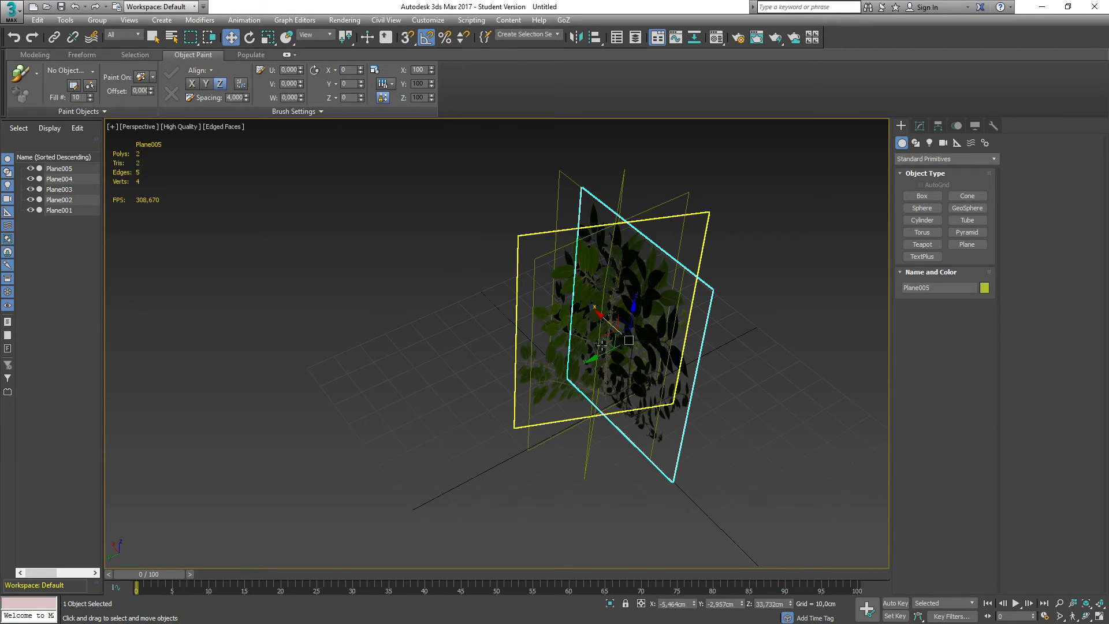
key(e)
drag(616, 319, 610, 328)
alt+middle_drag(585, 341, 520, 333)
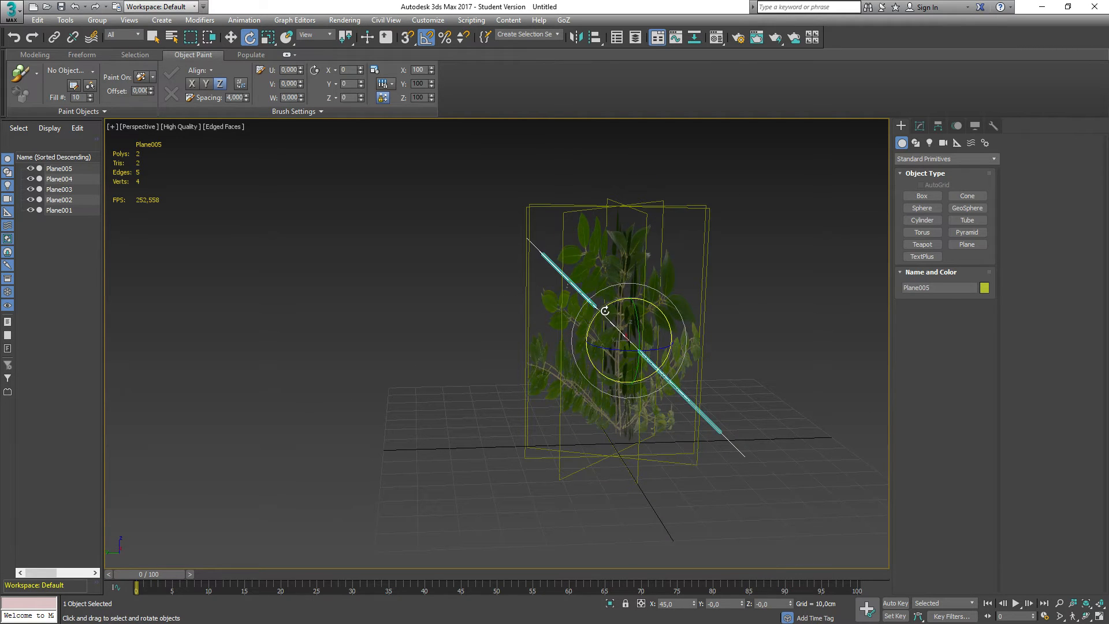
drag(607, 309, 541, 349)
Step: Move the tilted copy to about 0.2 cm on X and 3.1 cm on Y so its stem base meets the other cards
key(w)
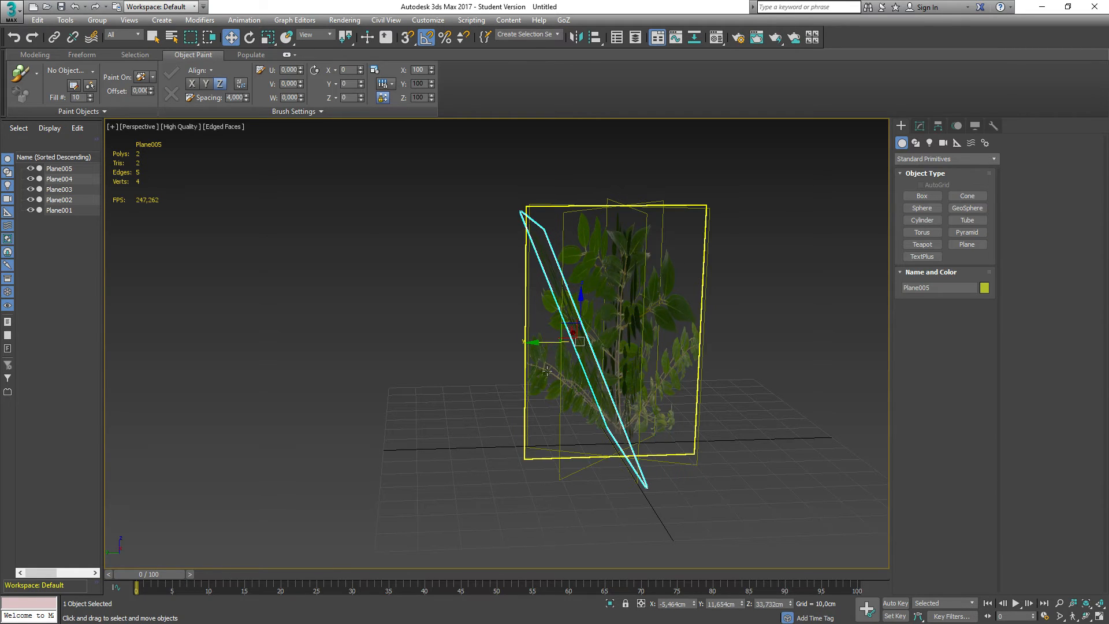
alt+middle_drag(541, 348, 628, 339)
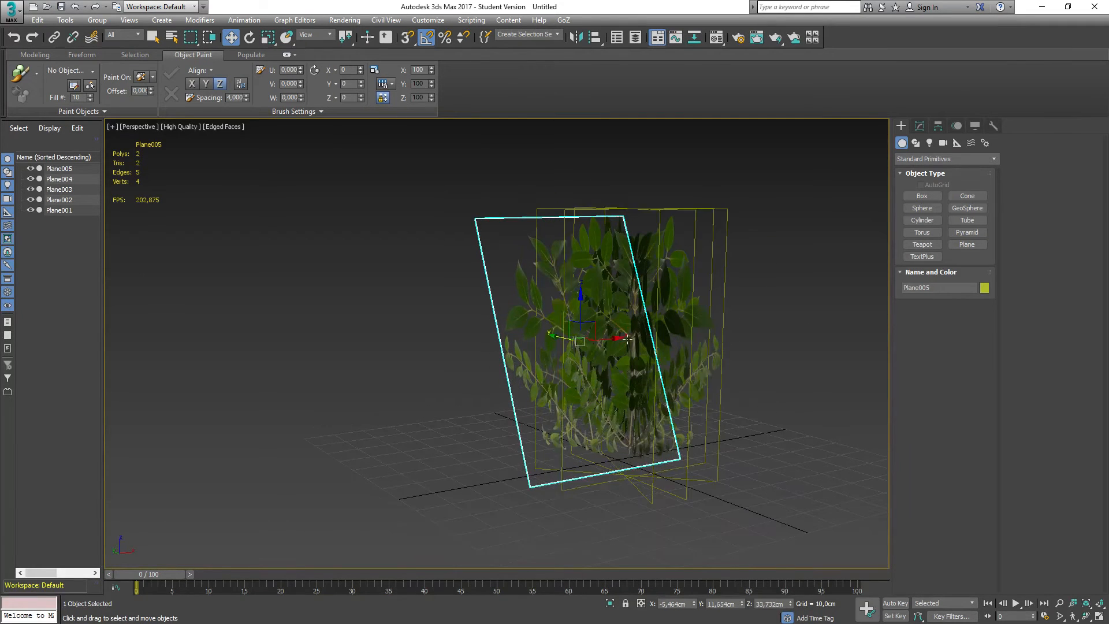
drag(619, 336, 633, 333)
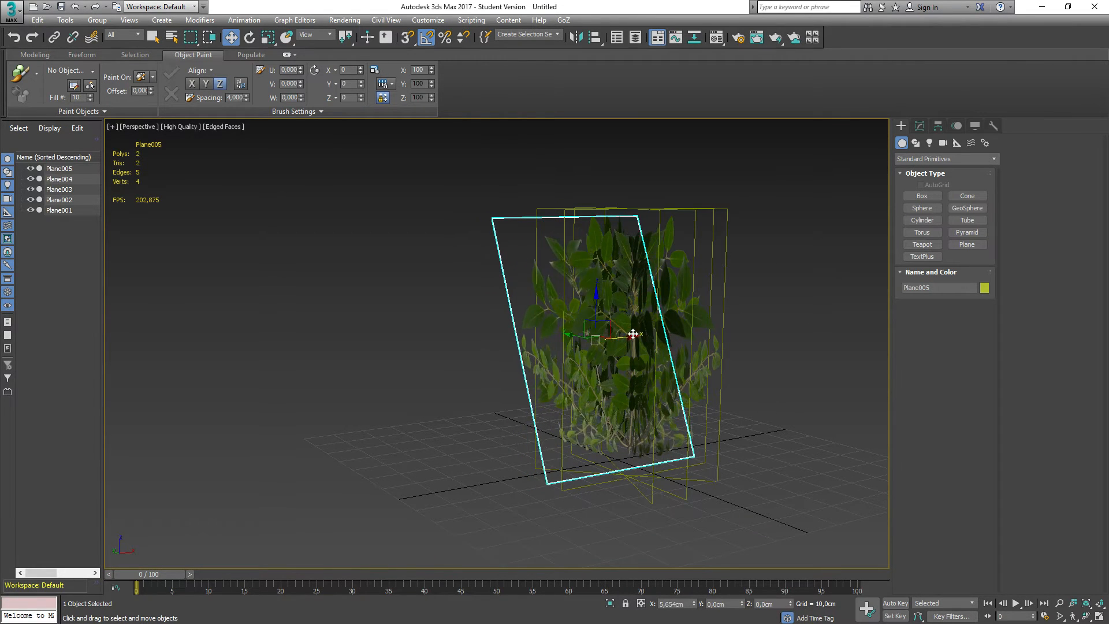
mouse_move(571, 335)
alt+middle_down()
mouse_move(592, 342)
mouse_move(530, 388)
mouse_move(611, 403)
mouse_move(572, 342)
mouse_move(513, 394)
mouse_move(439, 384)
mouse_move(563, 348)
alt+middle_up()
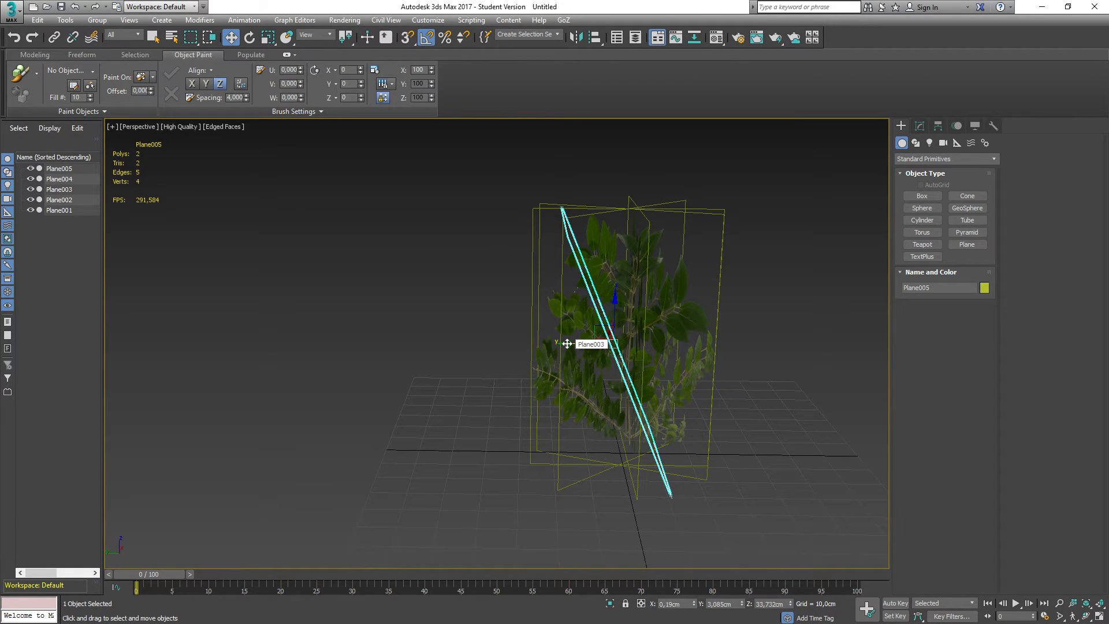
Step: Copy the tilted plane with the opposite tilt about X and move the new copy to about -11 cm on Y
mouse_move(575, 343)
shift+mouse_down()
mouse_move(581, 315)
mouse_move(603, 311)
shift+mouse_up()
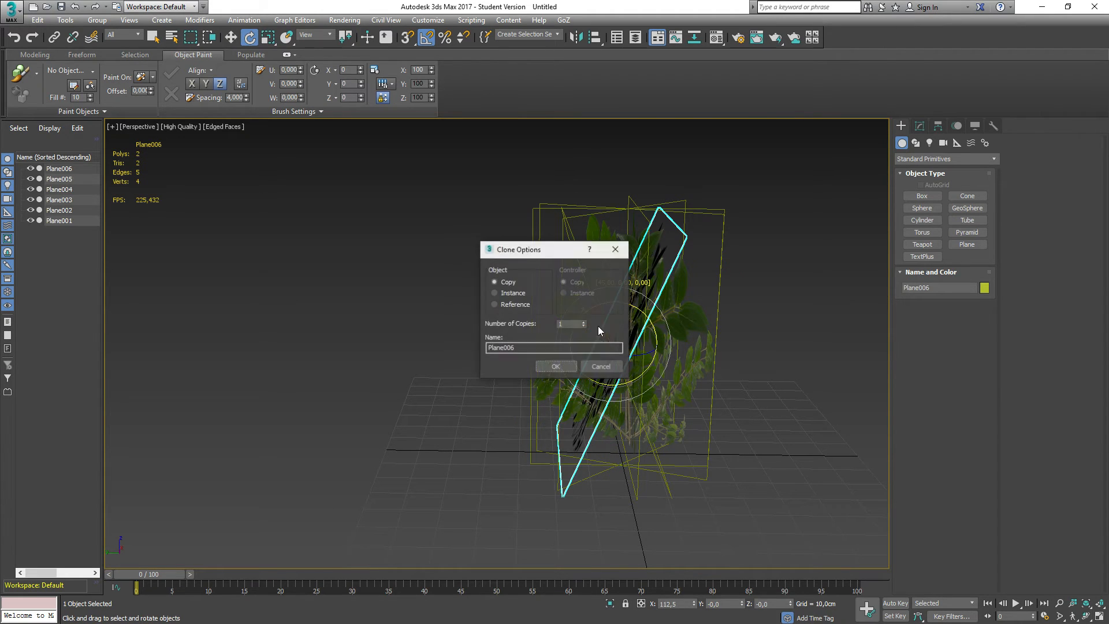
click(556, 370)
key(w)
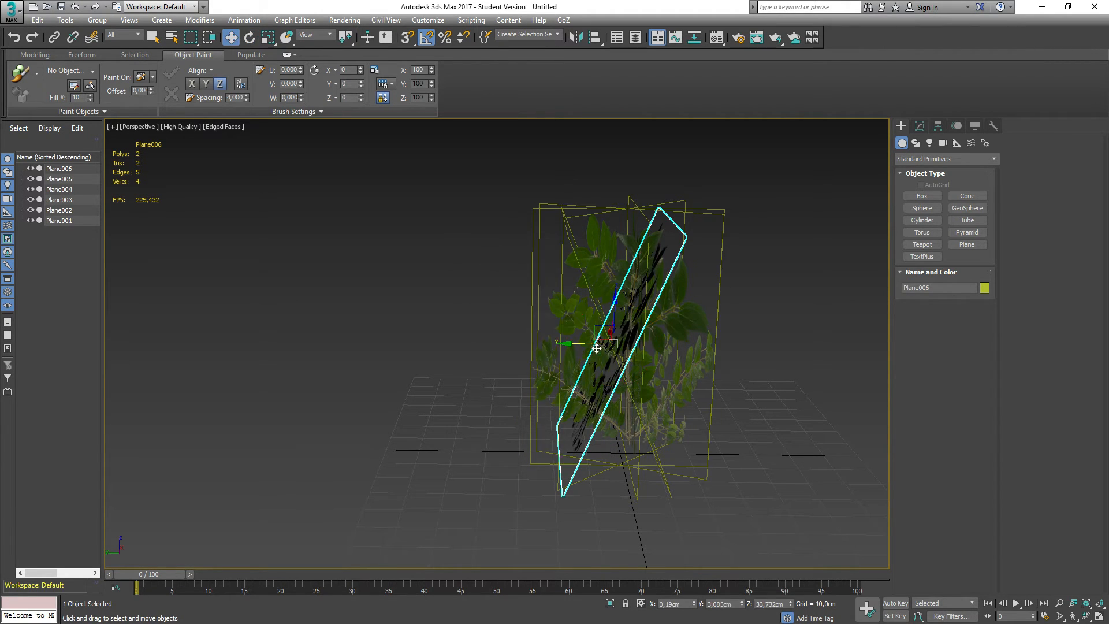
drag(565, 343, 620, 344)
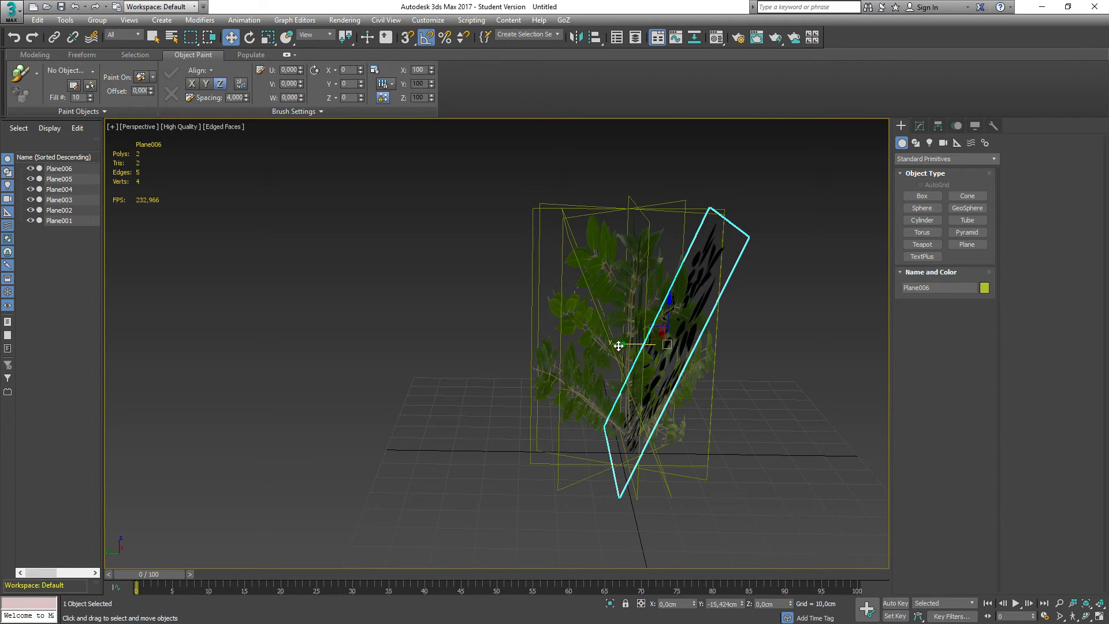
alt+middle_drag(549, 396, 622, 354)
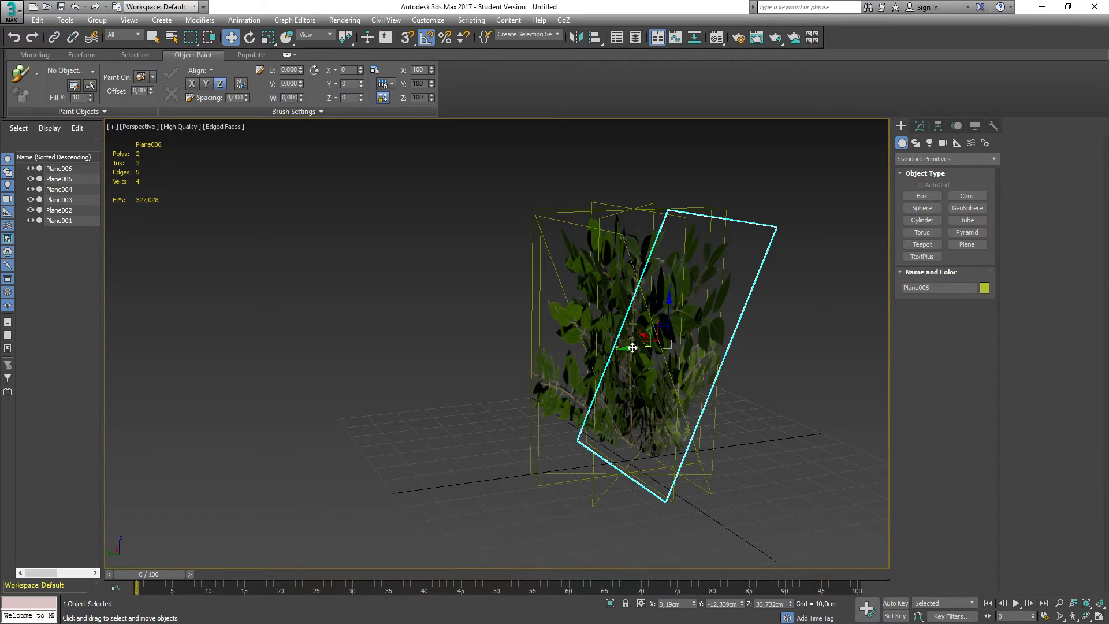
drag(631, 347, 627, 350)
Step: Rotate the oppositely tilted plane -22.5 degrees about Z and make another copy of it turned further about Z
alt+middle_drag(458, 354, 456, 431)
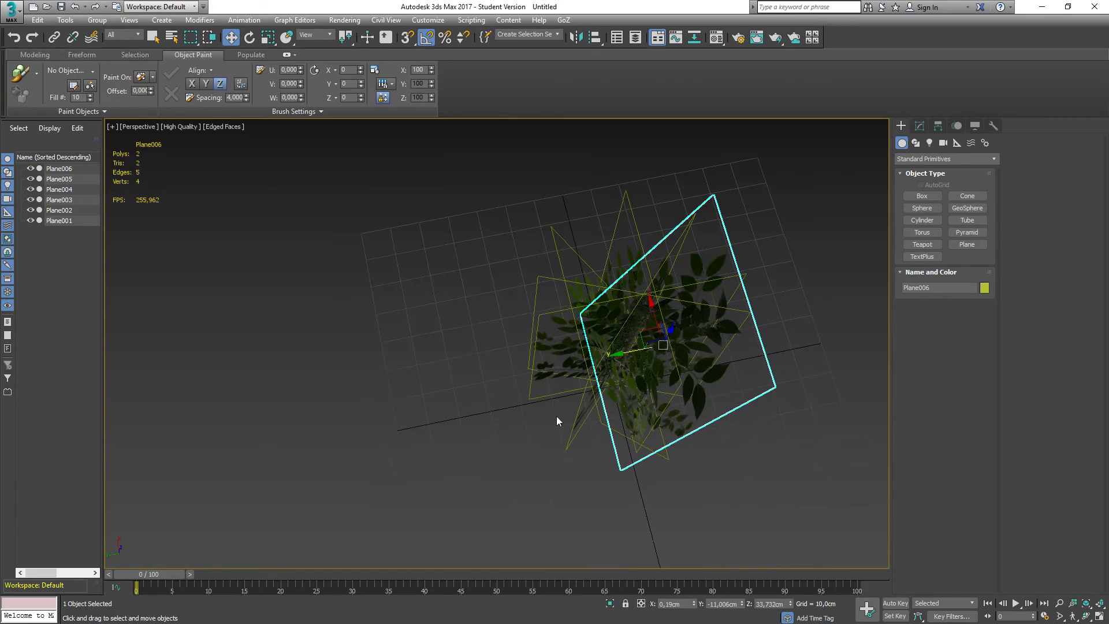
key(e)
drag(569, 381, 605, 372)
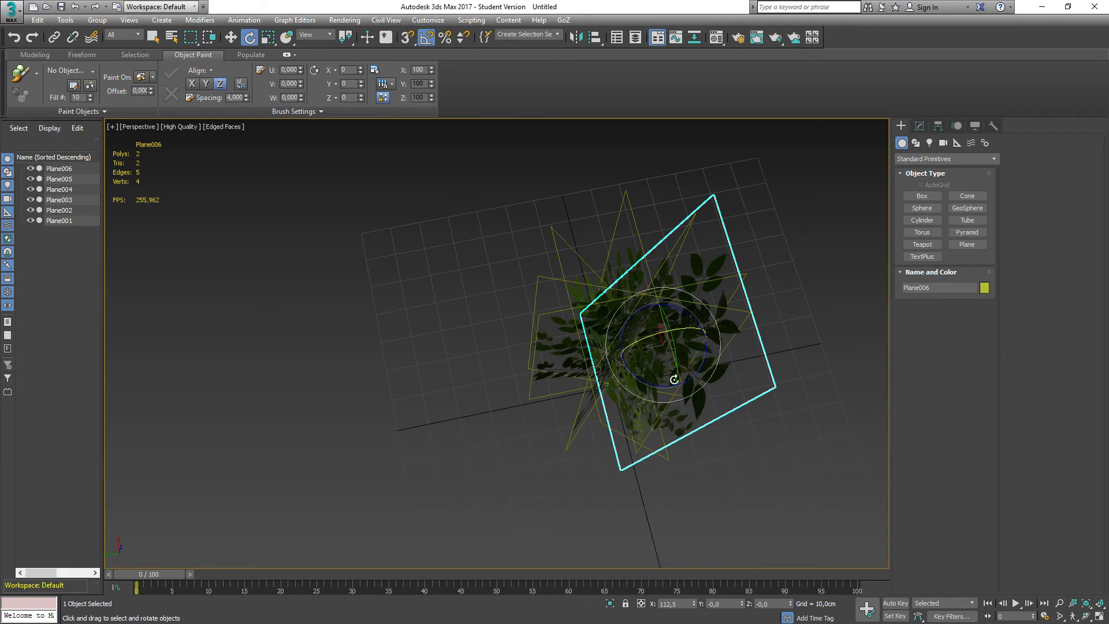
drag(703, 367, 699, 367)
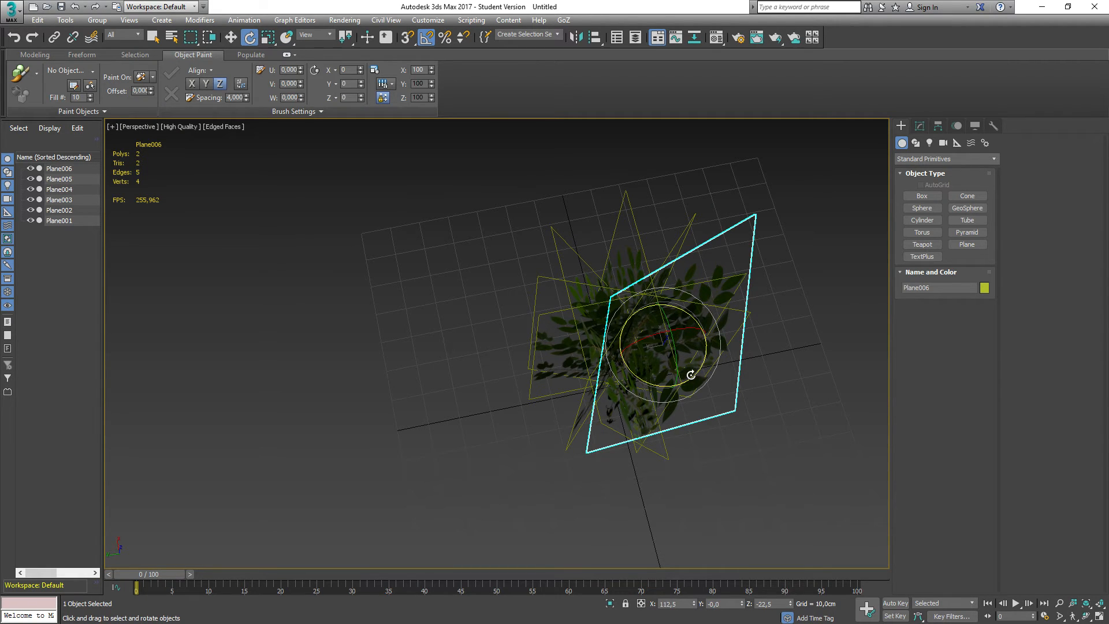
shift+drag(691, 375, 718, 362)
click(568, 367)
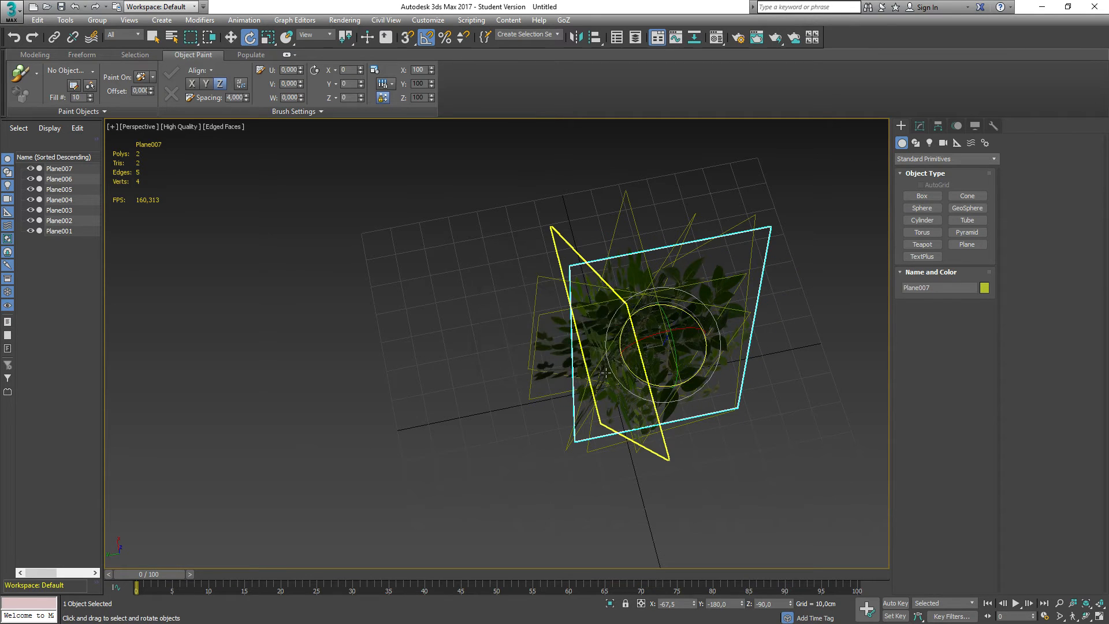
Step: Move the newest tilted copy to about 10.9 cm on X and -6.5 cm on Y so its stem joins the plant base
key(w)
click(652, 302)
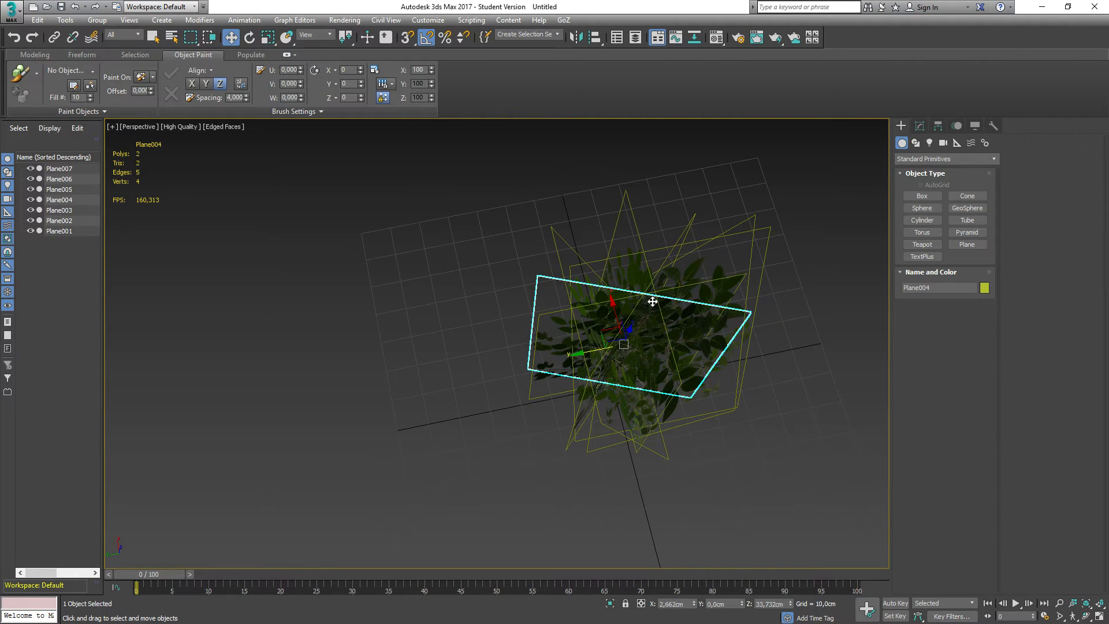
click(587, 266)
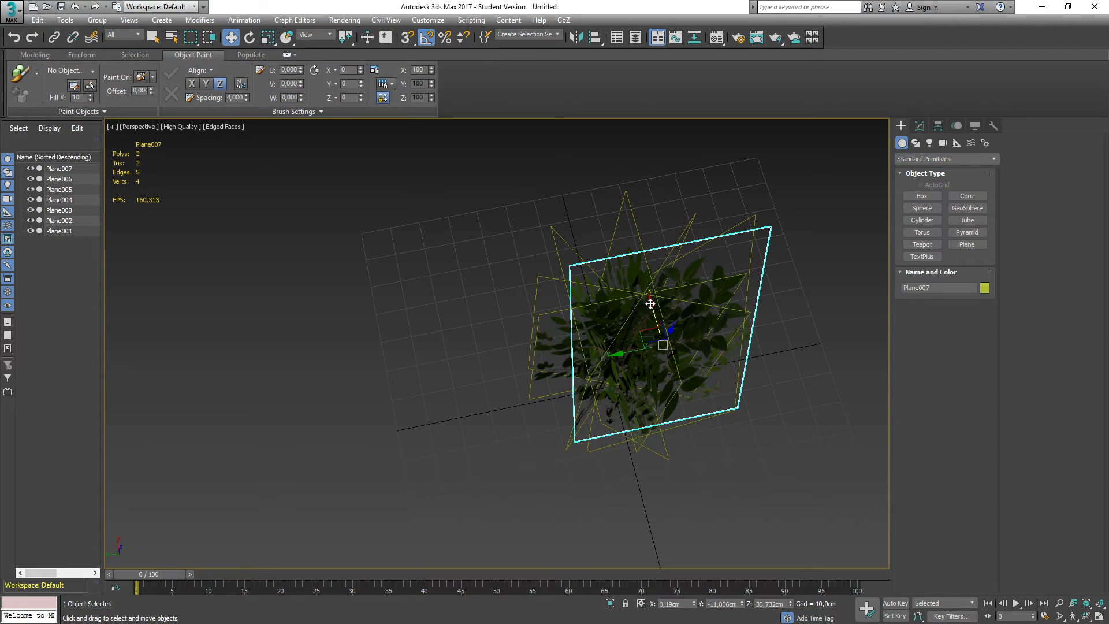
alt+middle_drag(650, 303, 562, 315)
scroll(555, 304, up, 5)
middle_drag(561, 315, 549, 271)
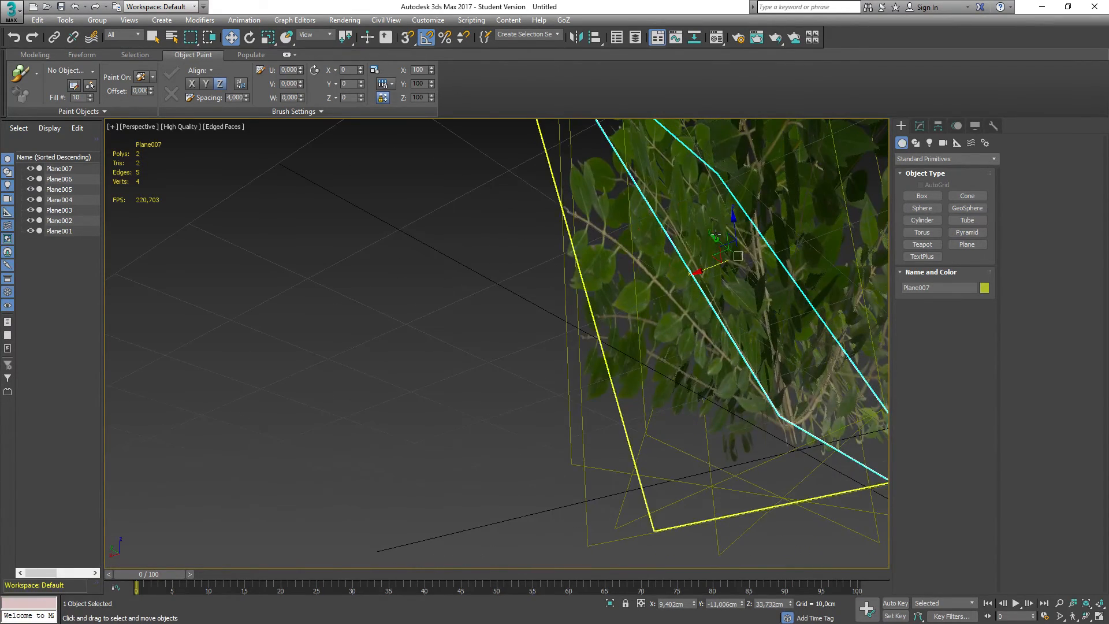
drag(700, 272, 648, 293)
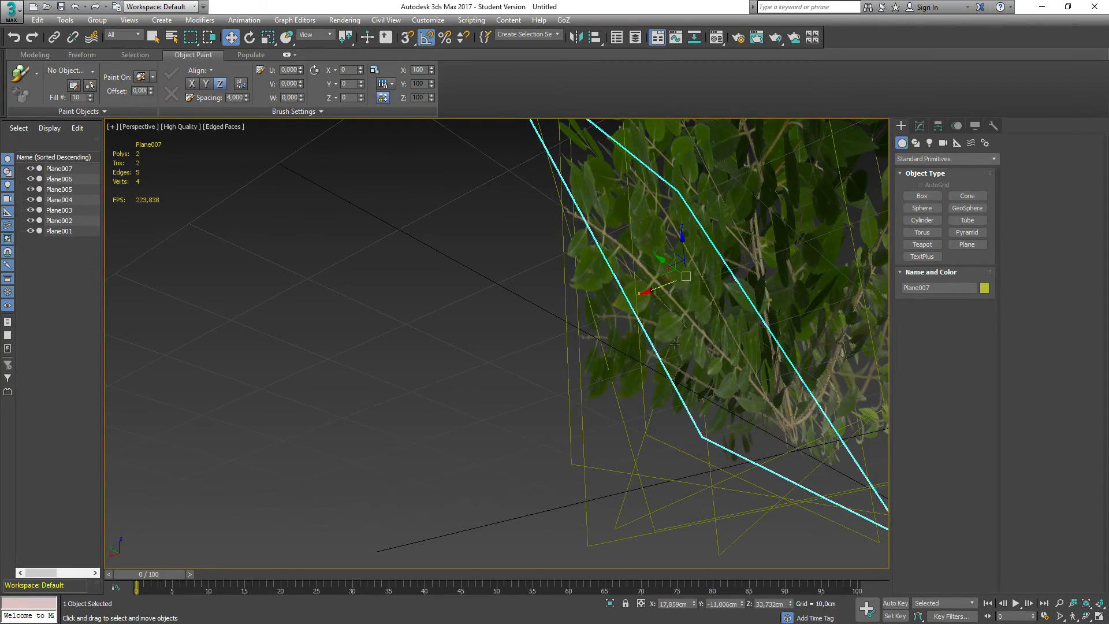
alt+middle_drag(675, 344, 532, 385)
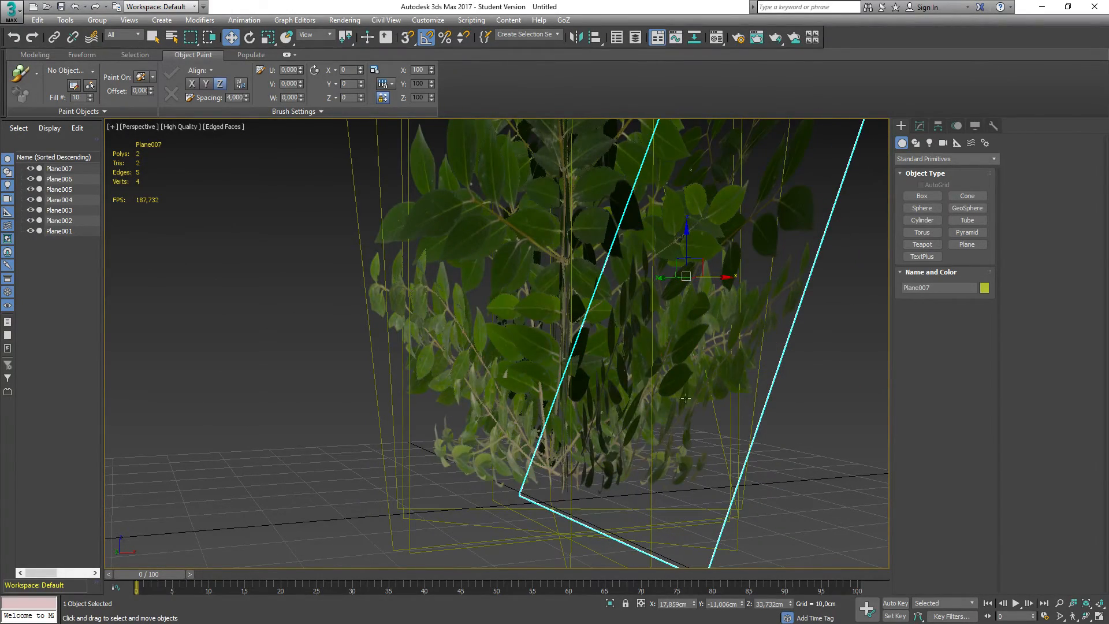
drag(660, 277, 641, 276)
drag(708, 279, 669, 300)
alt+middle_drag(480, 372, 658, 372)
scroll(618, 451, down, 5)
click(28, 20)
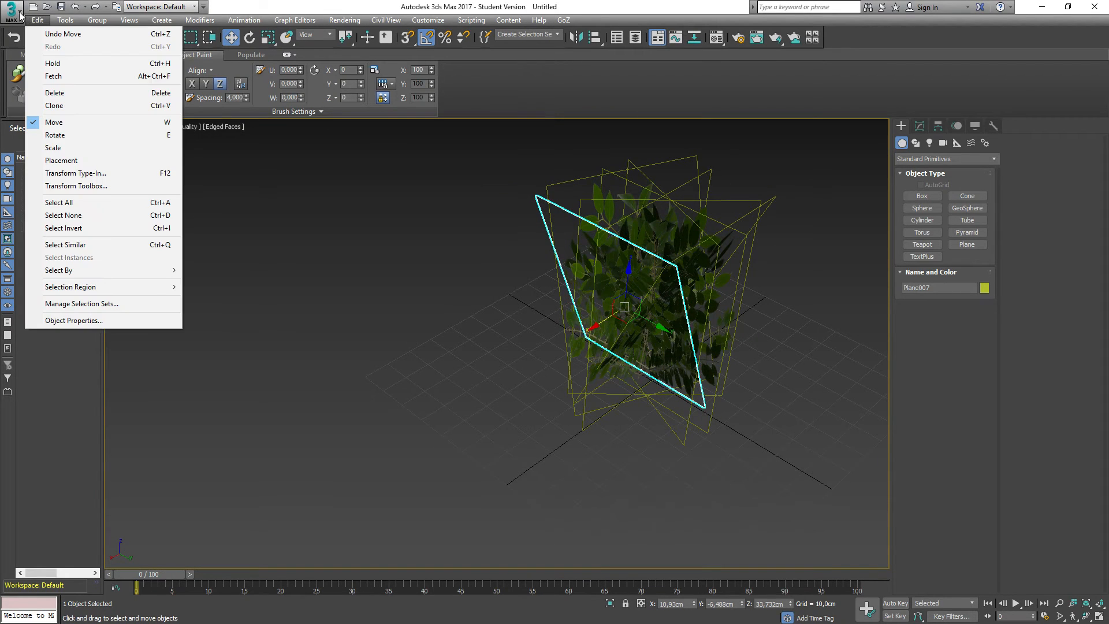
click(17, 16)
click(374, 257)
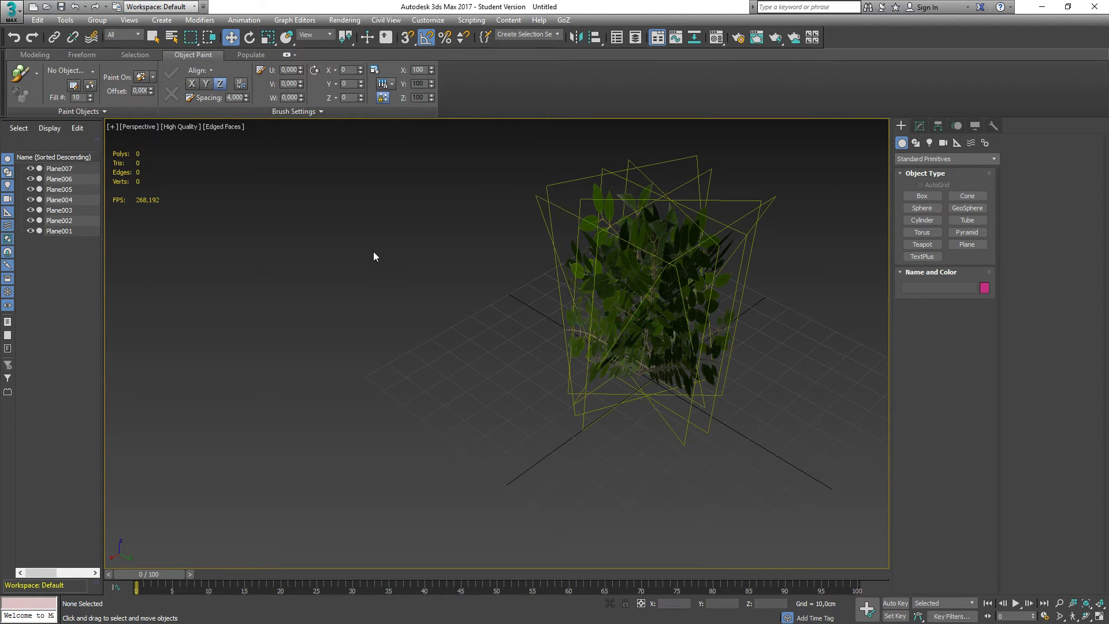
click(664, 225)
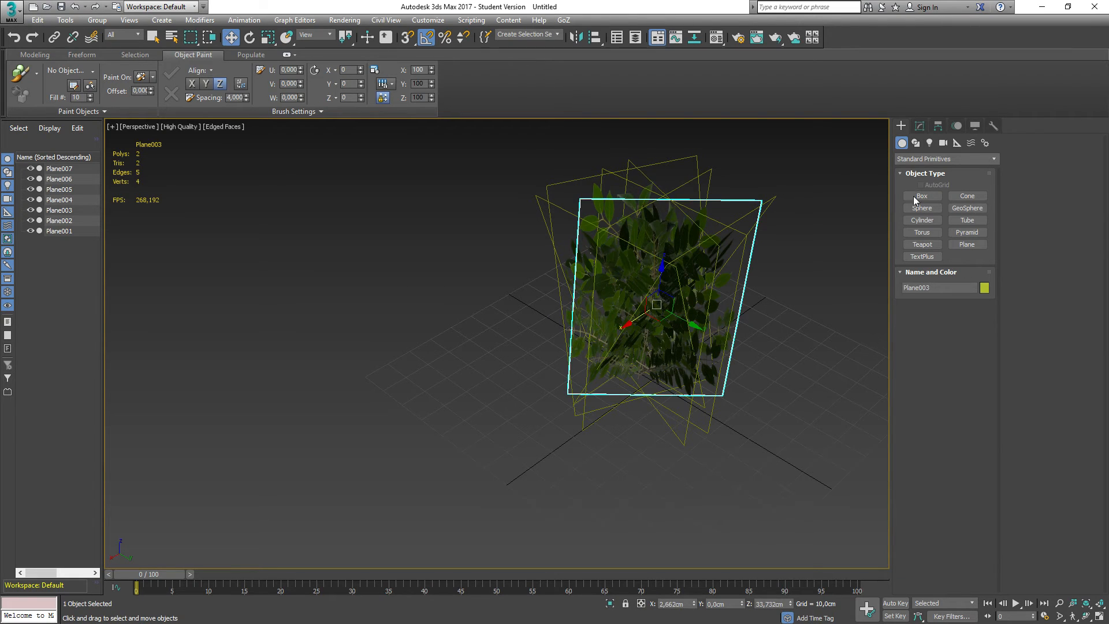
click(922, 126)
right_click(929, 233)
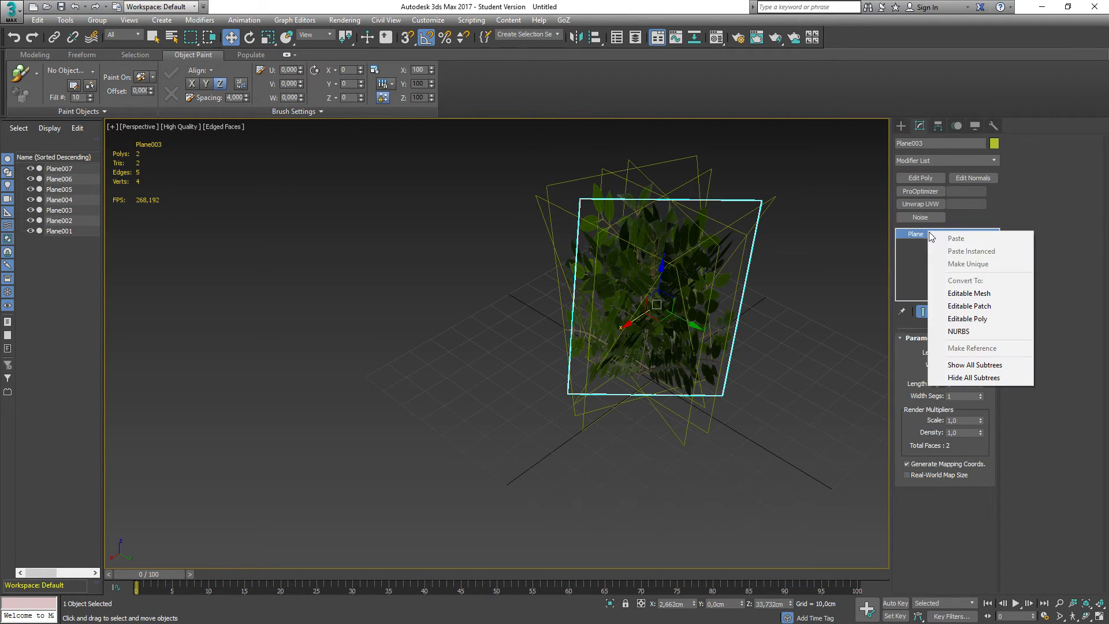
Step: Convert all seven planes to Editable Poly and clear the selection
drag(507, 175, 793, 445)
right_click(671, 279)
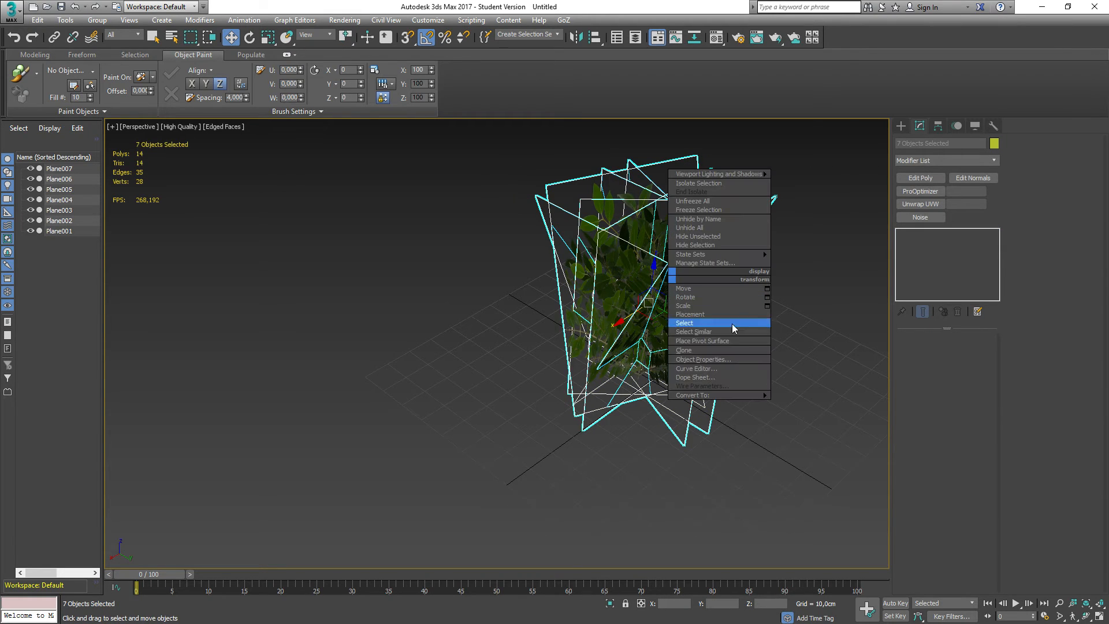
mouse_move(748, 395)
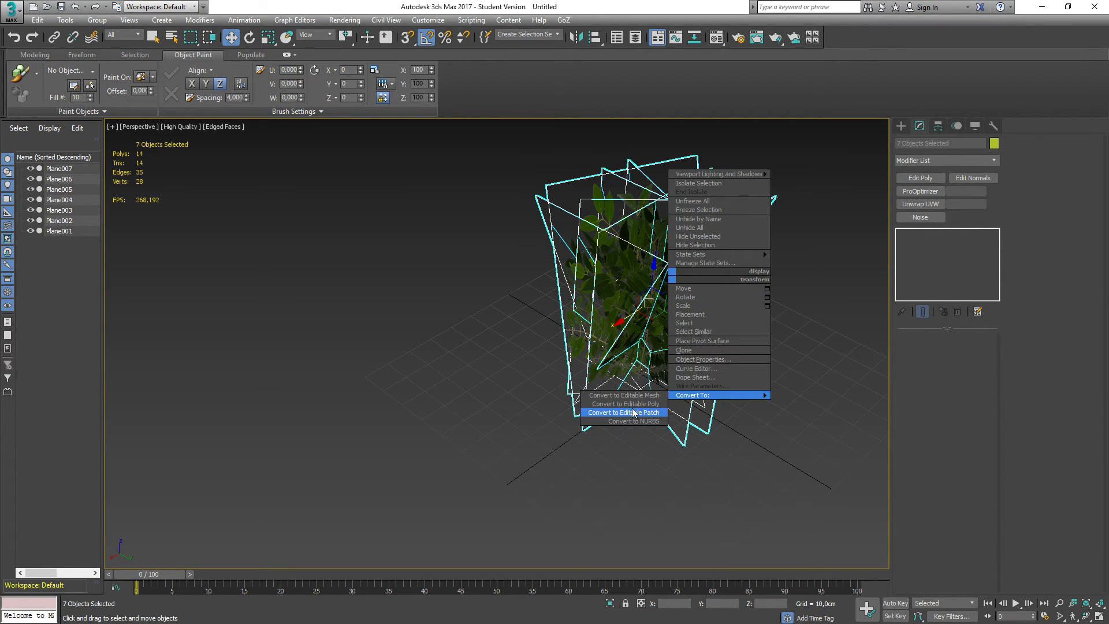
click(637, 404)
click(388, 262)
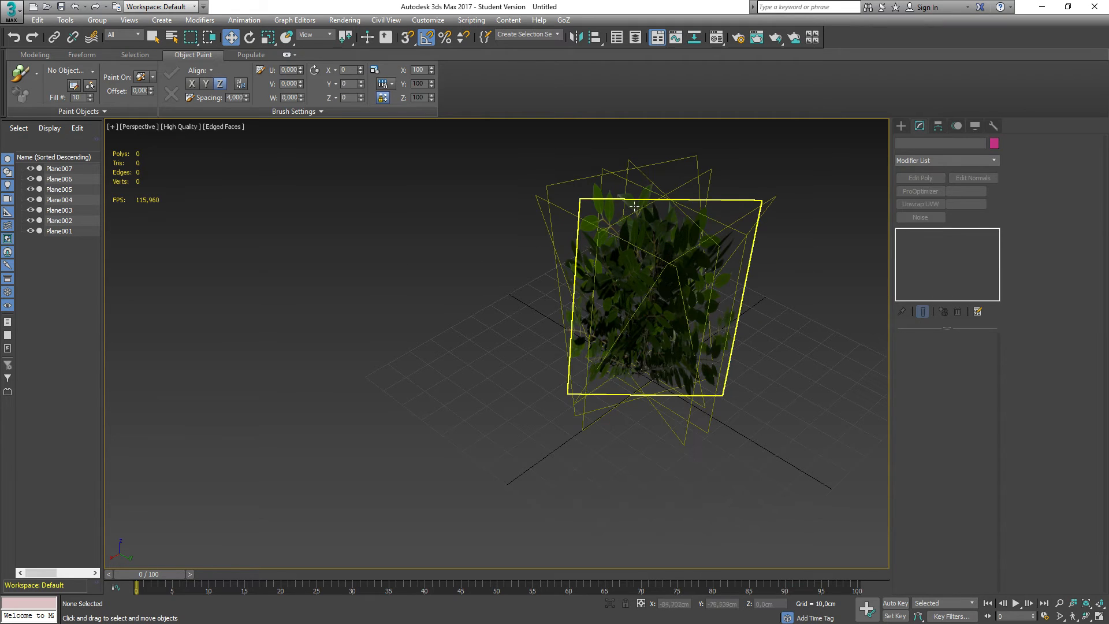
Step: Attach the other six planes to Plane003 so the whole plant is one Editable Poly object
click(634, 204)
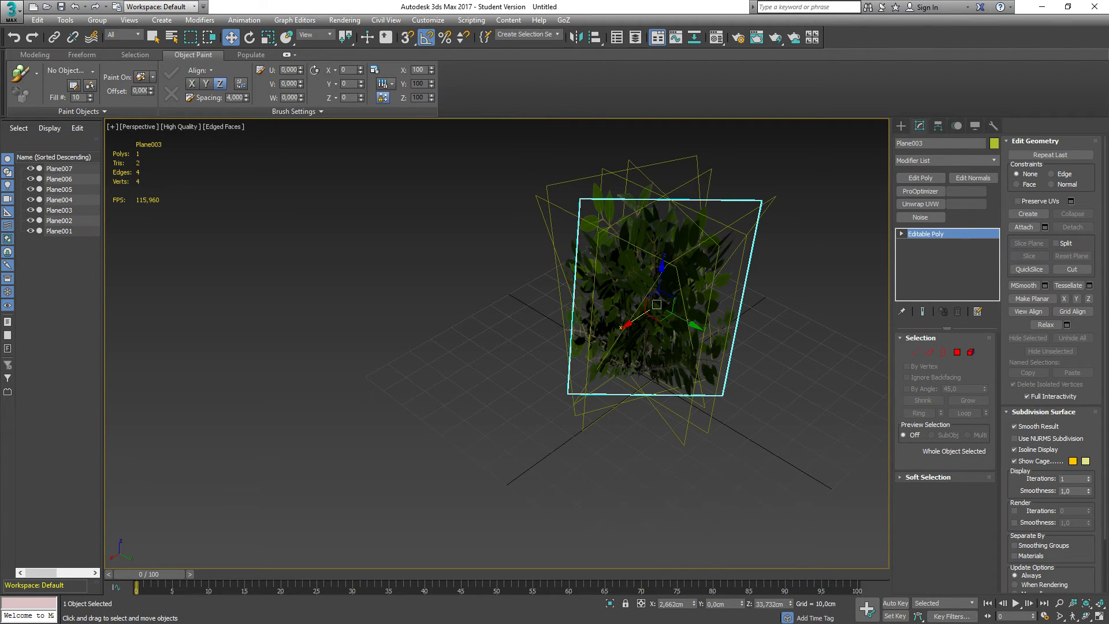
drag(0, 90, 330, 168)
click(309, 239)
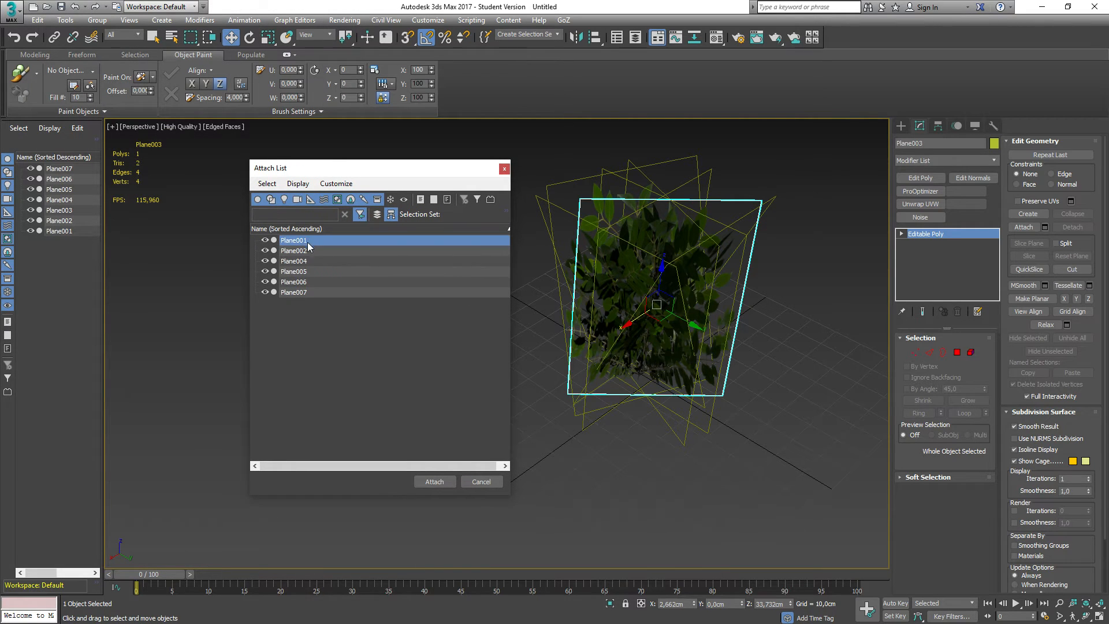
shift+click(306, 292)
click(438, 481)
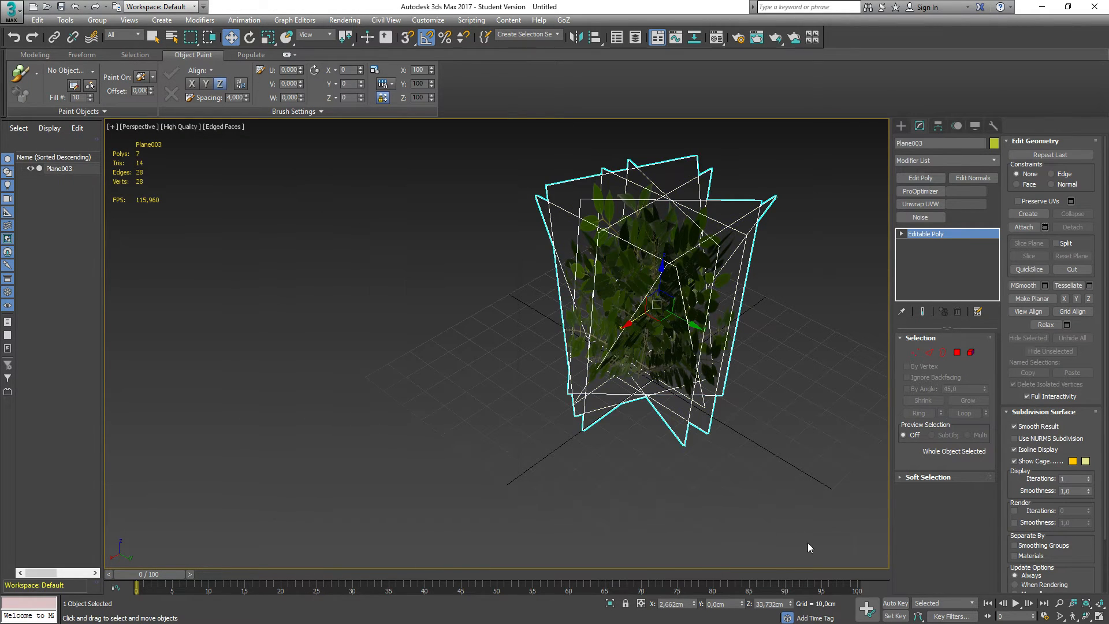
click(471, 318)
click(641, 324)
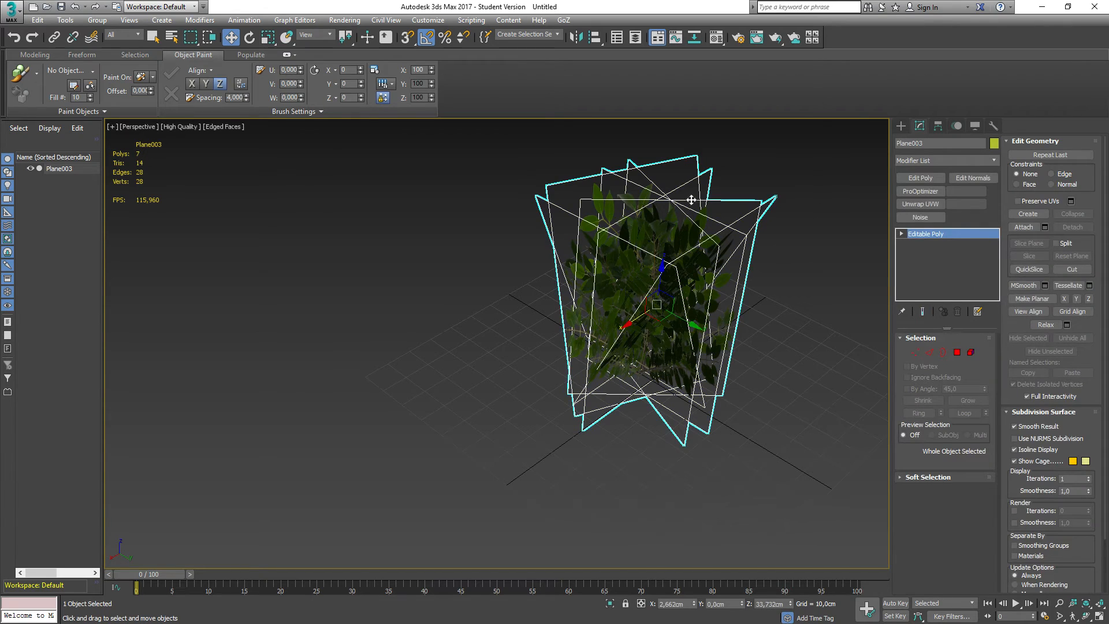
Step: Export the combined plant mesh as FBX, overwriting SM_TutPlant01.FBX in the Source folder with the default export options
click(12, 11)
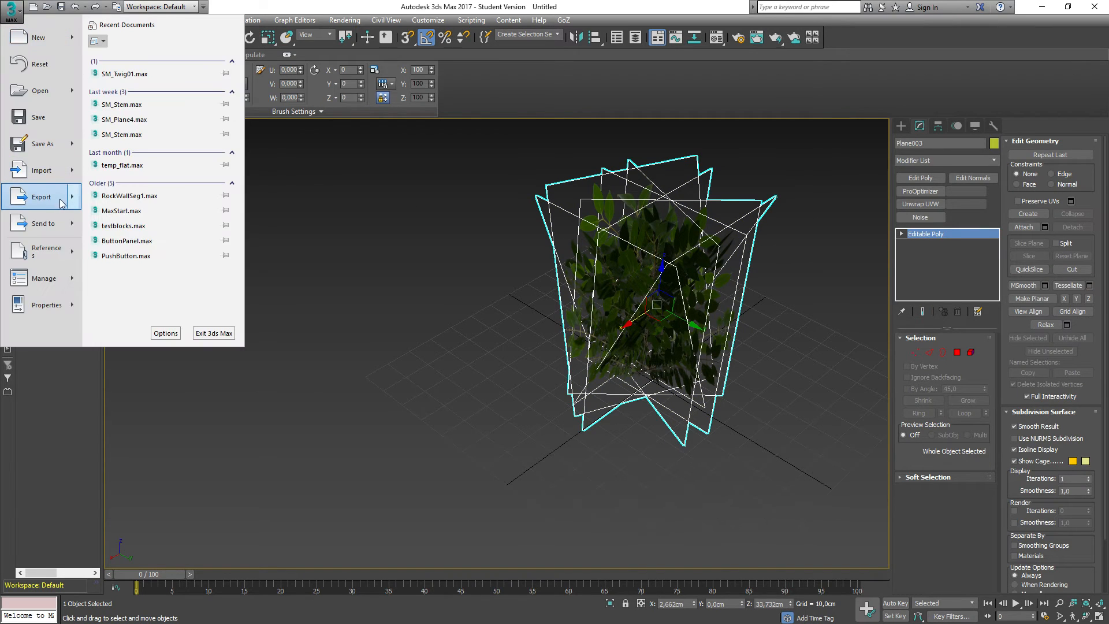
mouse_move(74, 203)
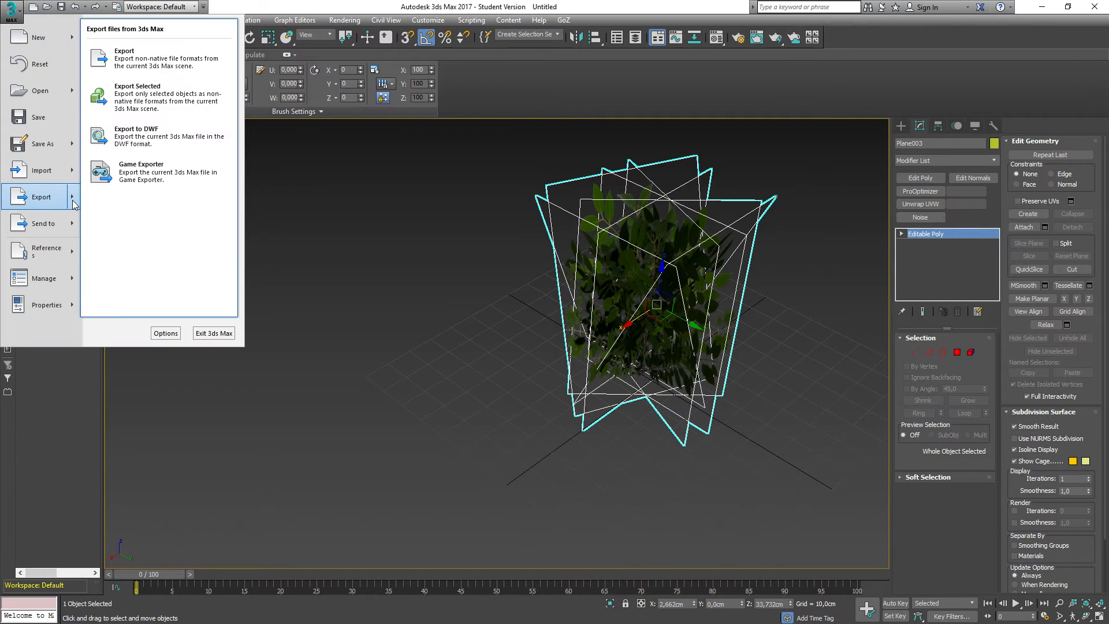
click(144, 55)
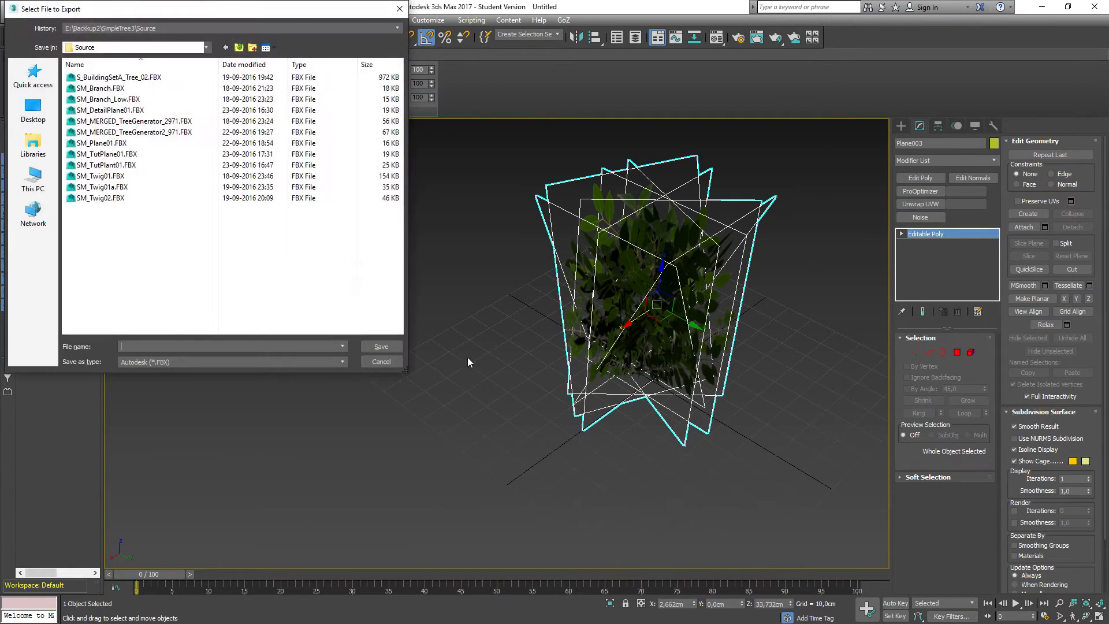
double_click(116, 166)
click(612, 363)
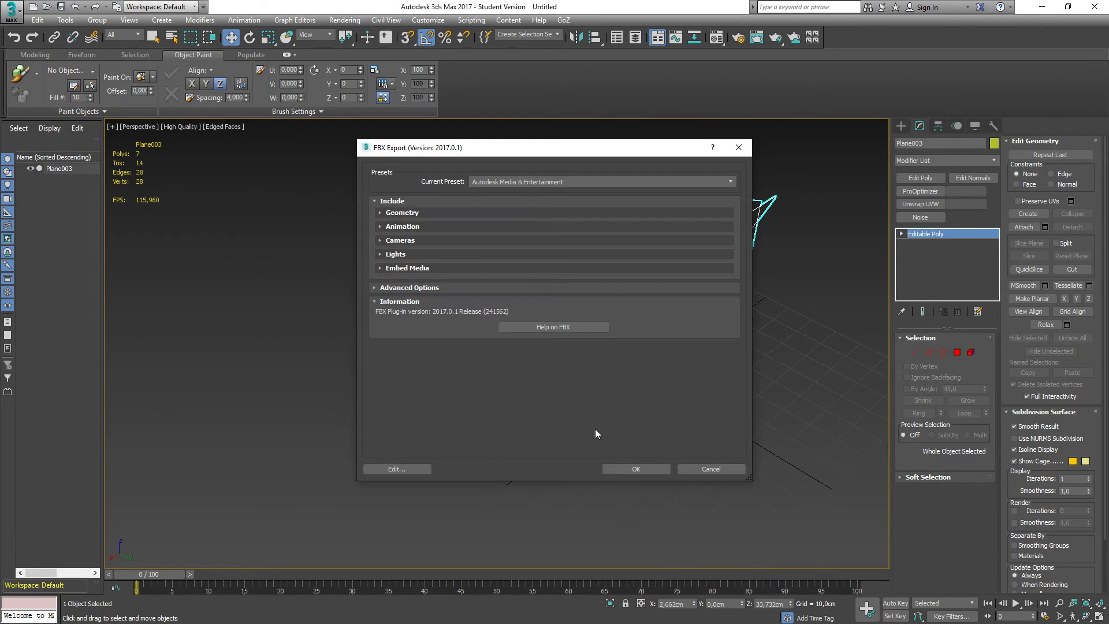
click(620, 473)
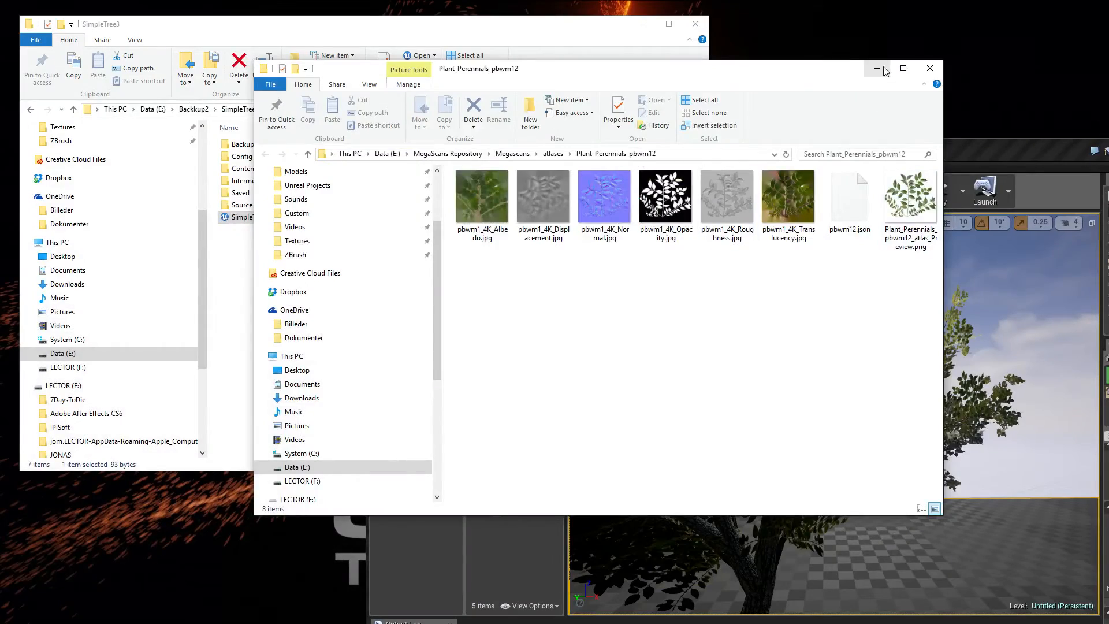
Step: Switch to Unreal Editor and import SM_TutPlant01.FBX into the Plant_Perennials_pbwm12 folder with Import Materials turned off
click(878, 69)
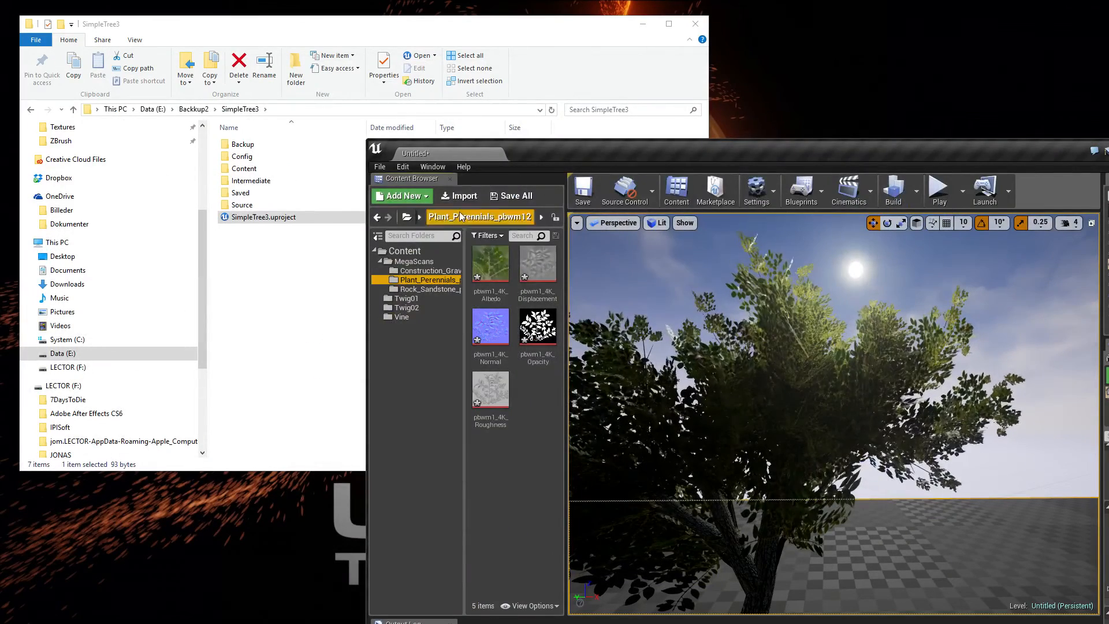
click(462, 191)
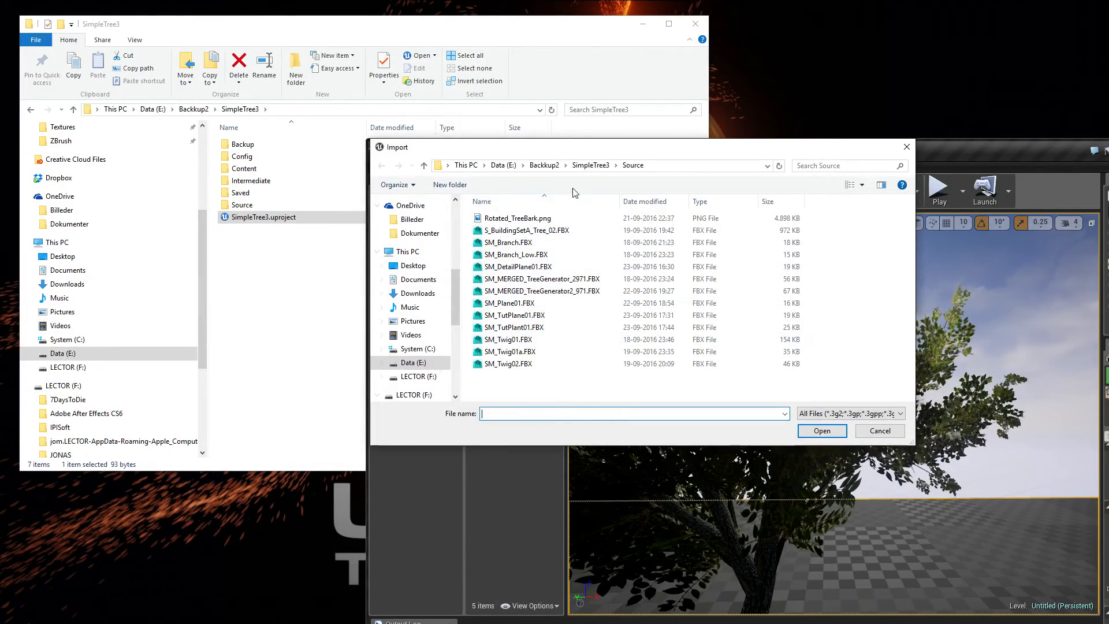
double_click(519, 330)
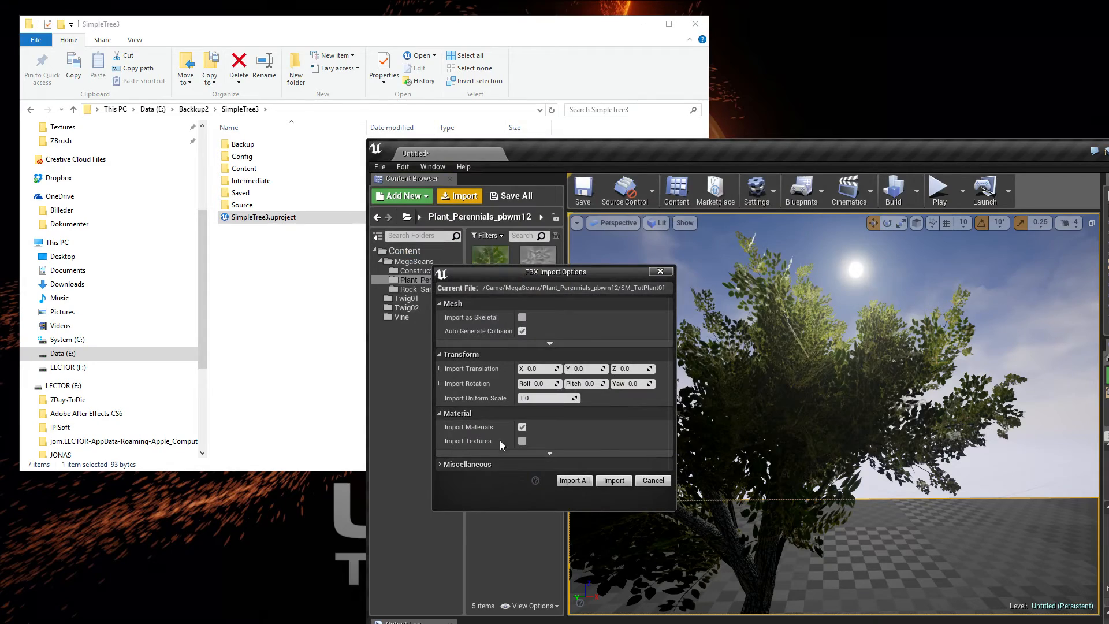
click(522, 428)
click(617, 482)
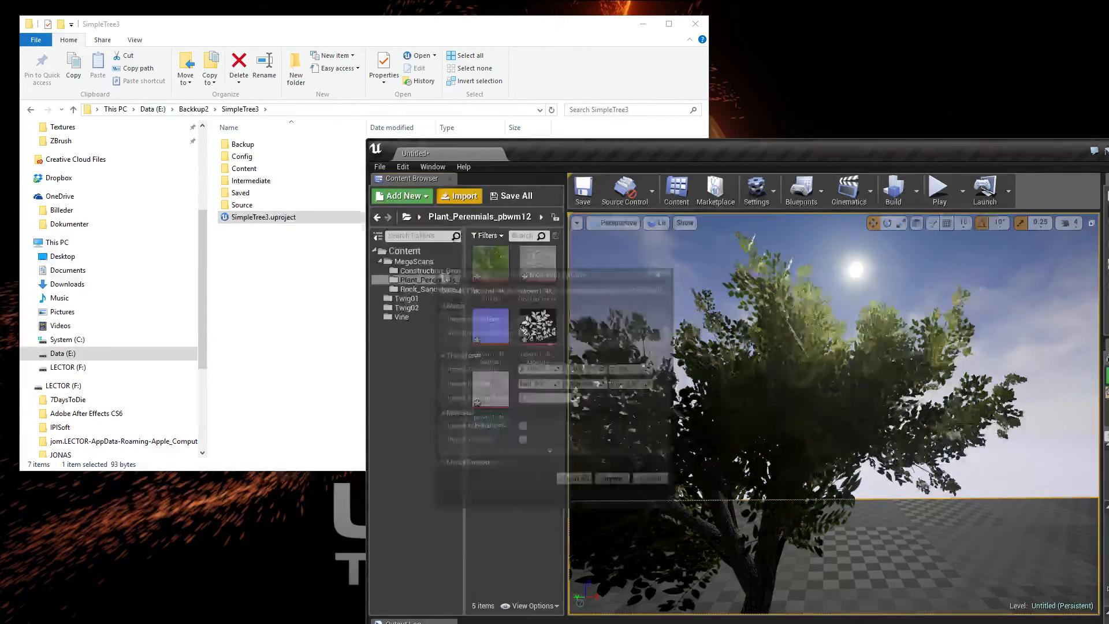
click(993, 197)
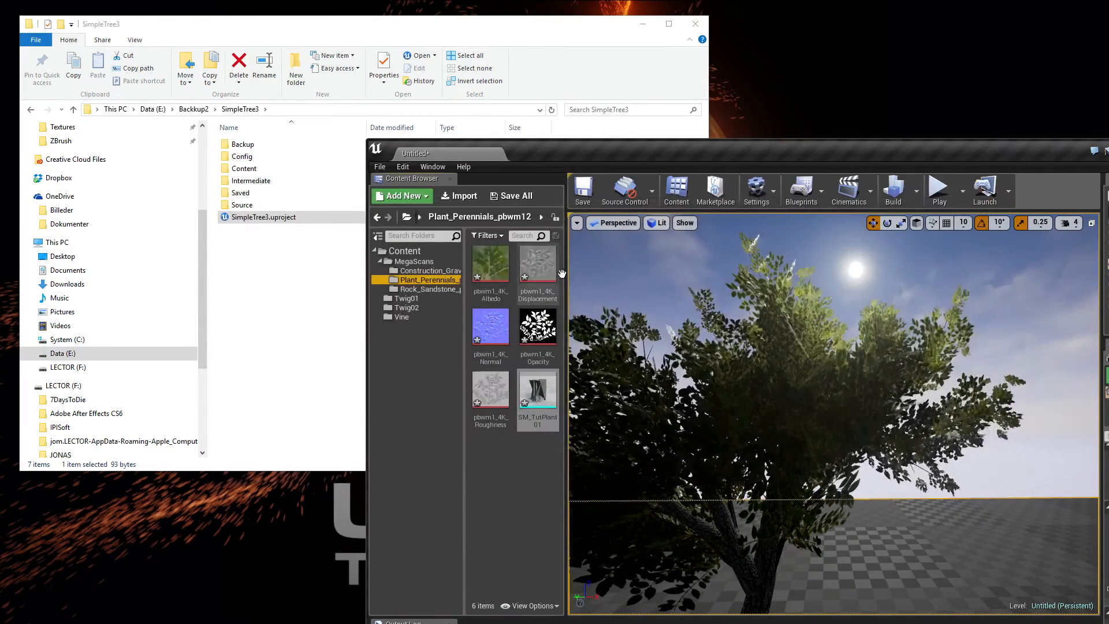
Step: Maximize the editor window and place the SM_TutPlant01 mesh on the floor near the rocks
drag(635, 155, 586, 1)
right_drag(592, 281, 800, 340)
right_drag(434, 376, 491, 385)
drag(238, 298, 653, 432)
right_drag(518, 393, 901, 416)
right_drag(577, 395, 338, 393)
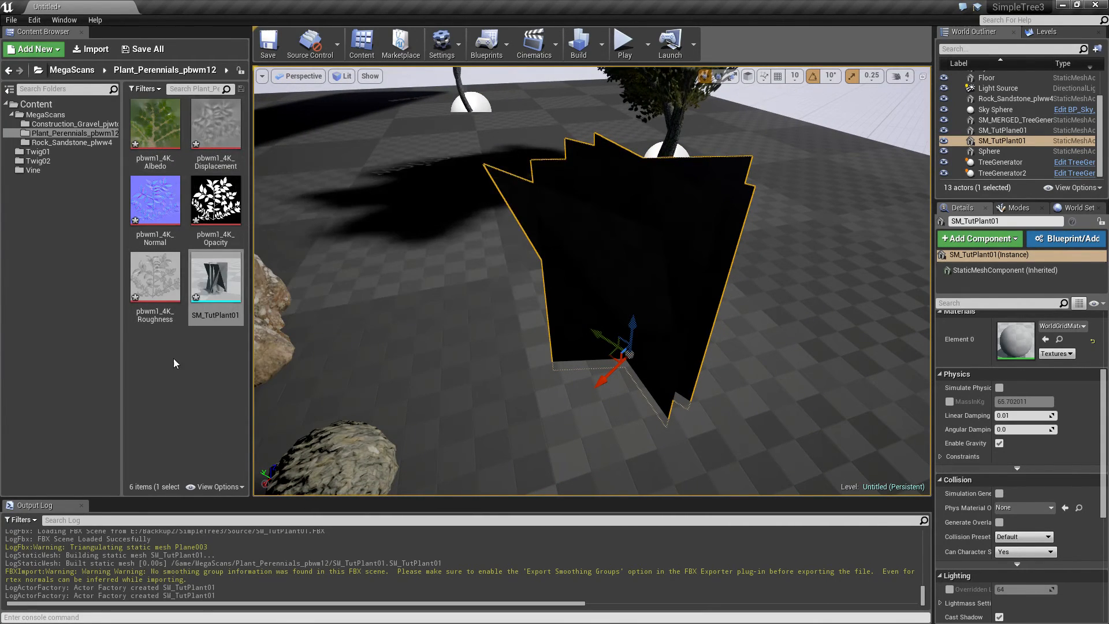
Step: Create a new material named M_TutPlant01 in the Plant_Perennials_pbwm12 folder and open it for editing
right_click(217, 370)
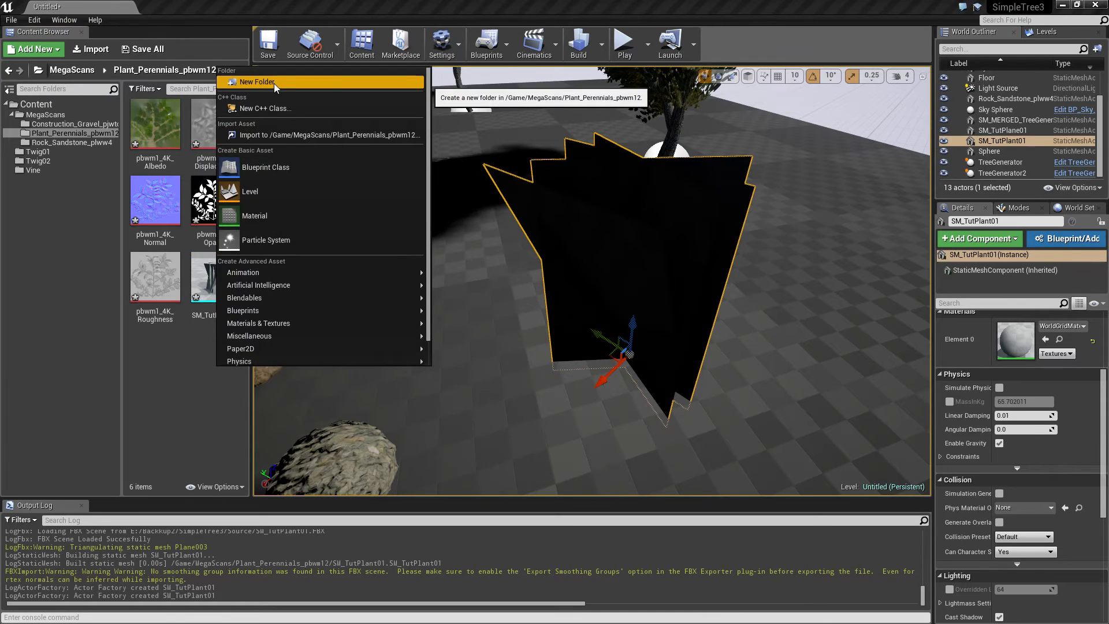
click(257, 216)
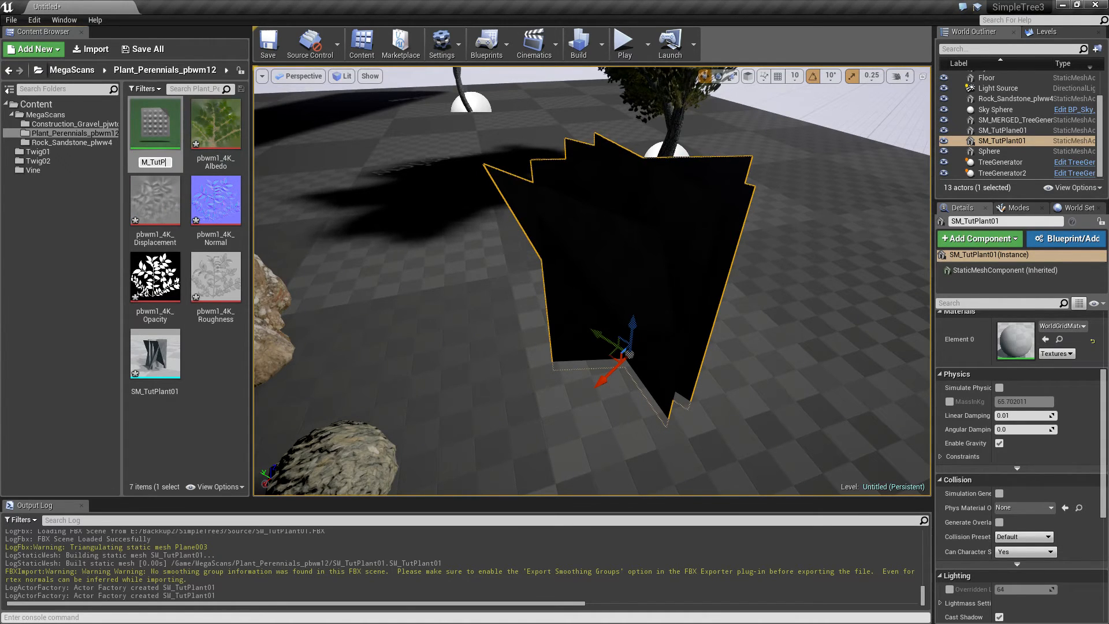
key(Return)
key(Return)
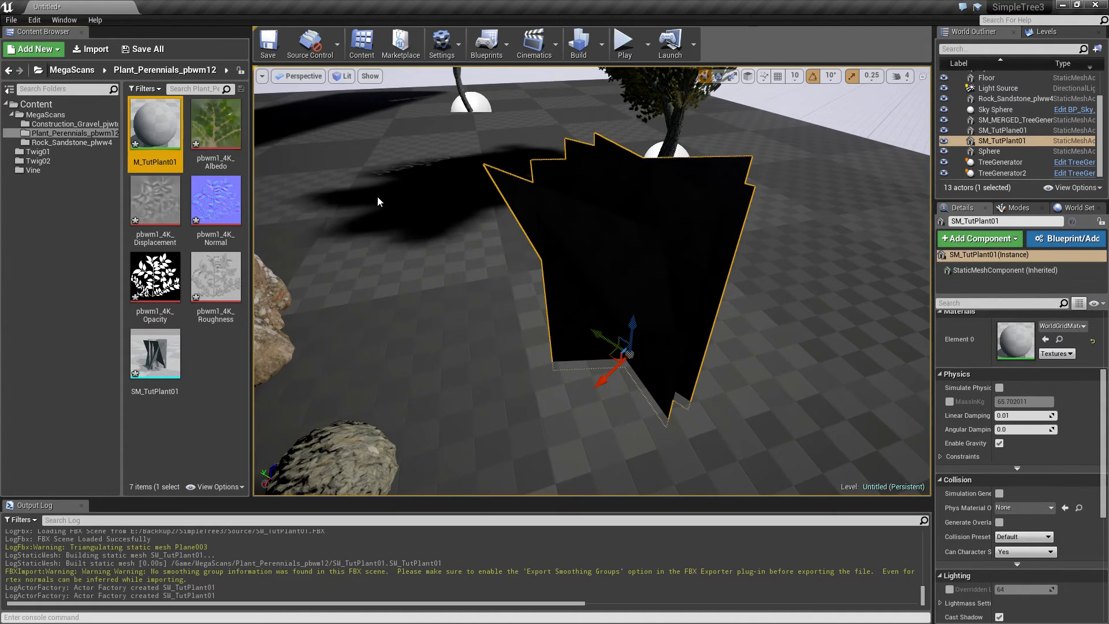
Step: Add the pbwm1_4K albedo, normal and opacity textures to the material graph, wired to Base Color, Normal and Opacity Mask
drag(215, 127, 627, 265)
drag(695, 274, 766, 268)
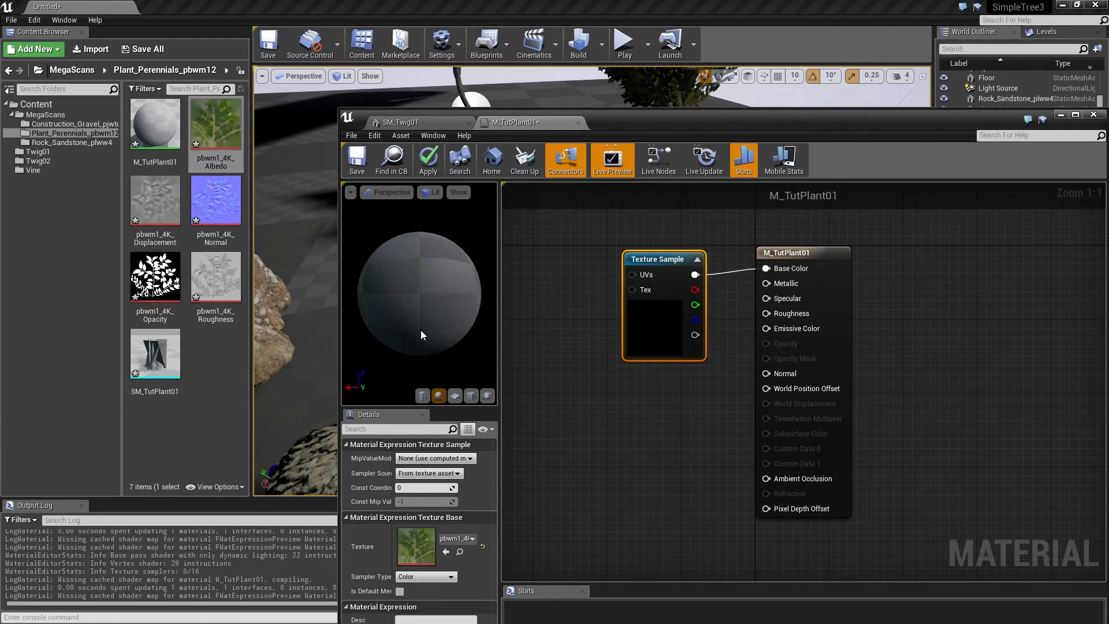
drag(202, 221, 766, 374)
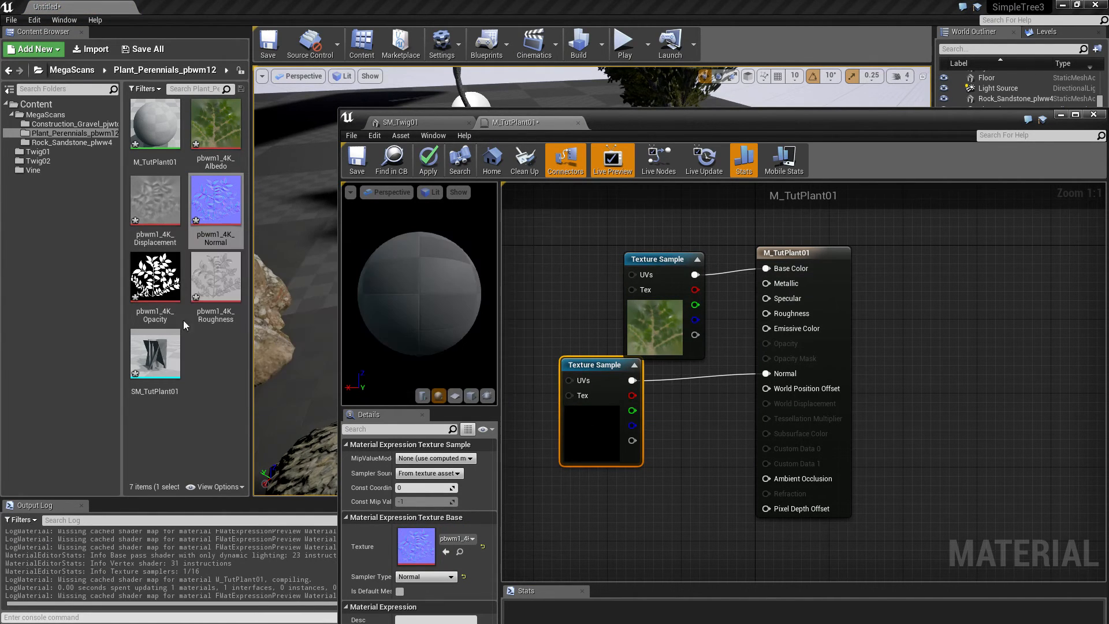
drag(155, 276, 768, 358)
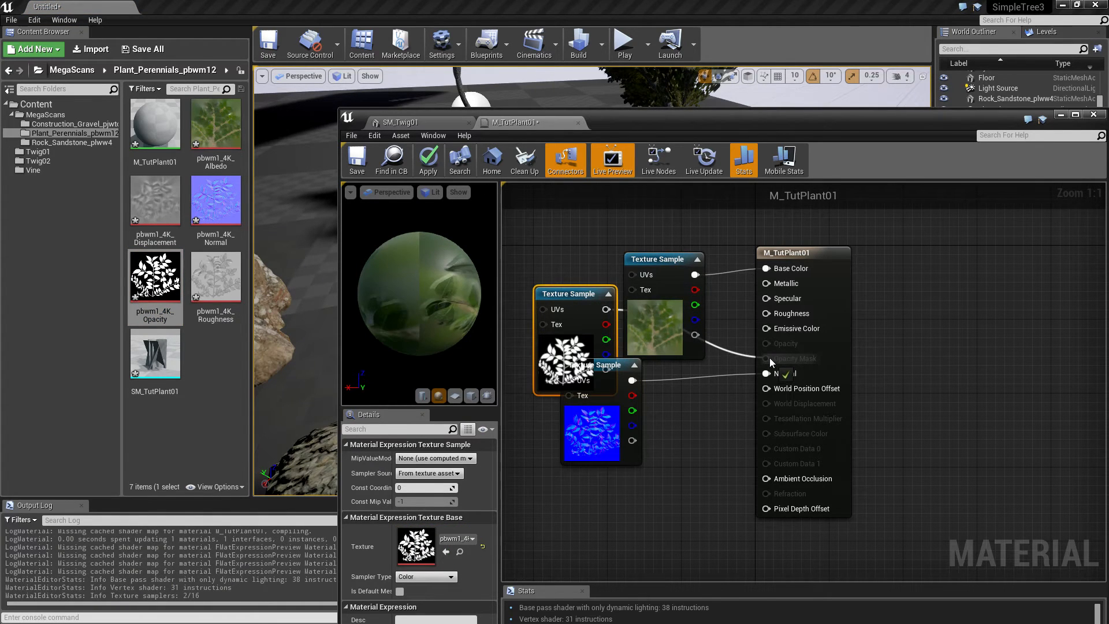
Step: Set the material's Blend Mode to Masked and move the albedo texture node up to clear the opacity mask connection
click(769, 264)
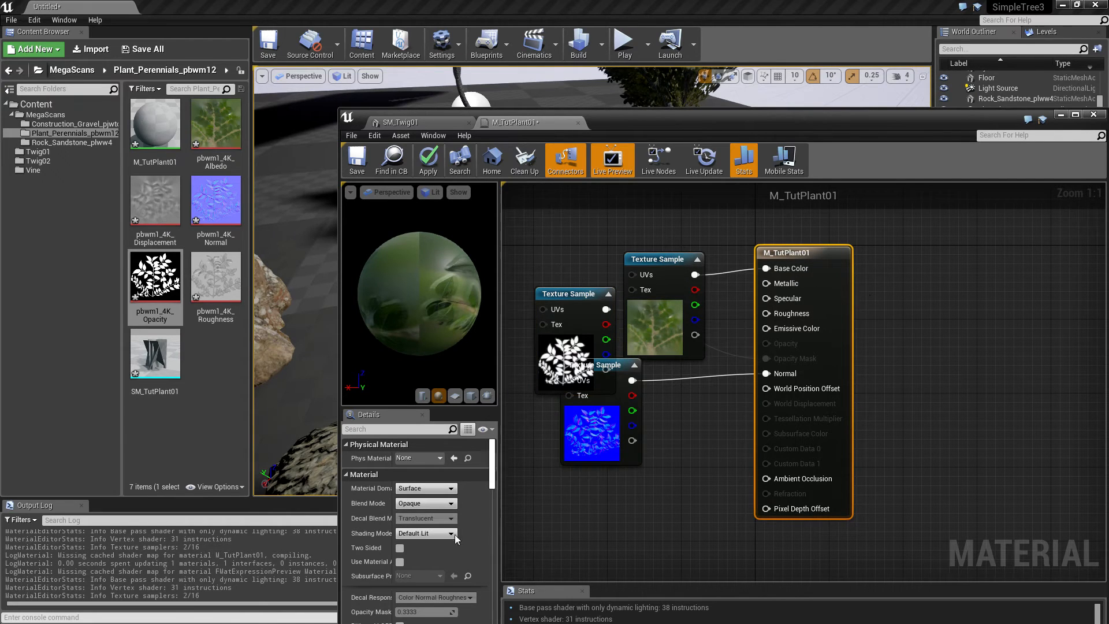
click(428, 504)
click(421, 521)
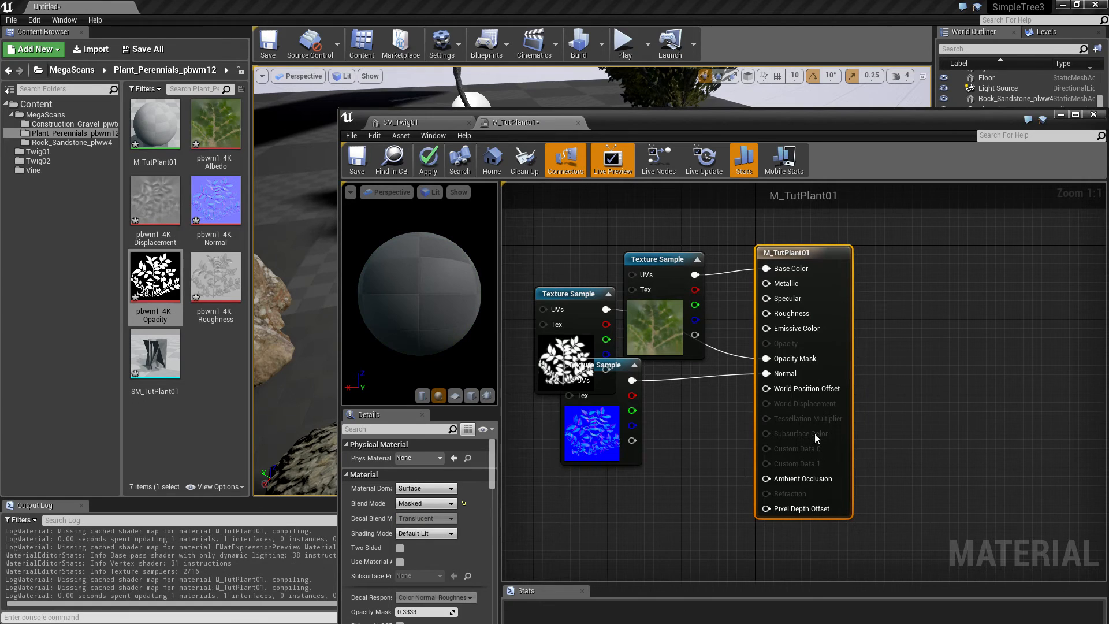
drag(766, 358, 606, 309)
drag(659, 260, 661, 226)
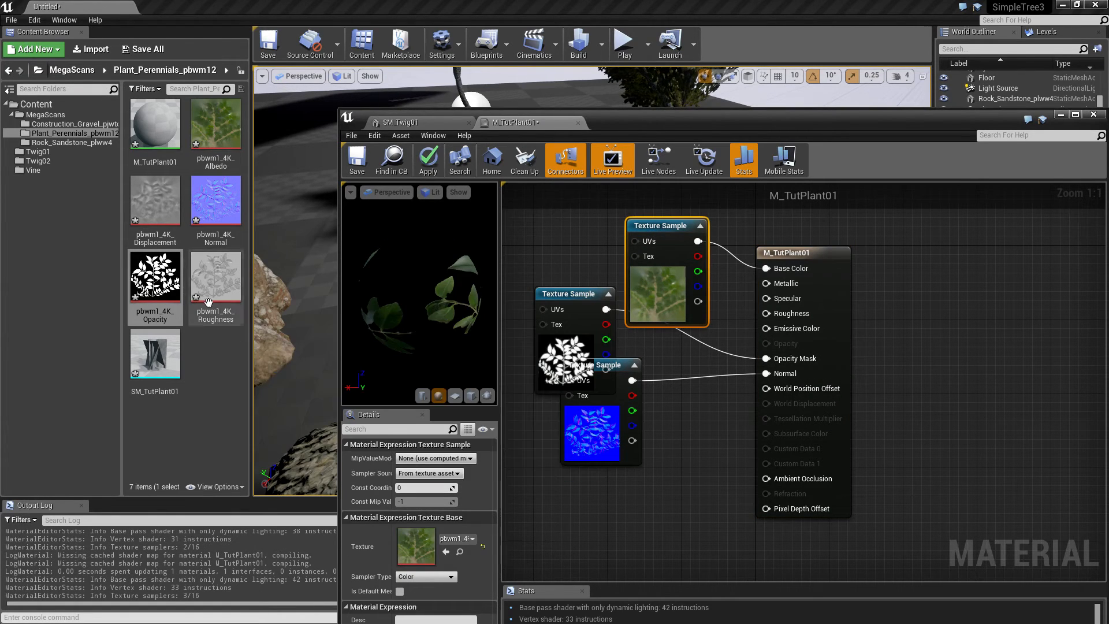
Step: Connect the pbwm1_4K roughness texture to Roughness, spread out the overlapping texture nodes and save the material
drag(234, 319, 788, 316)
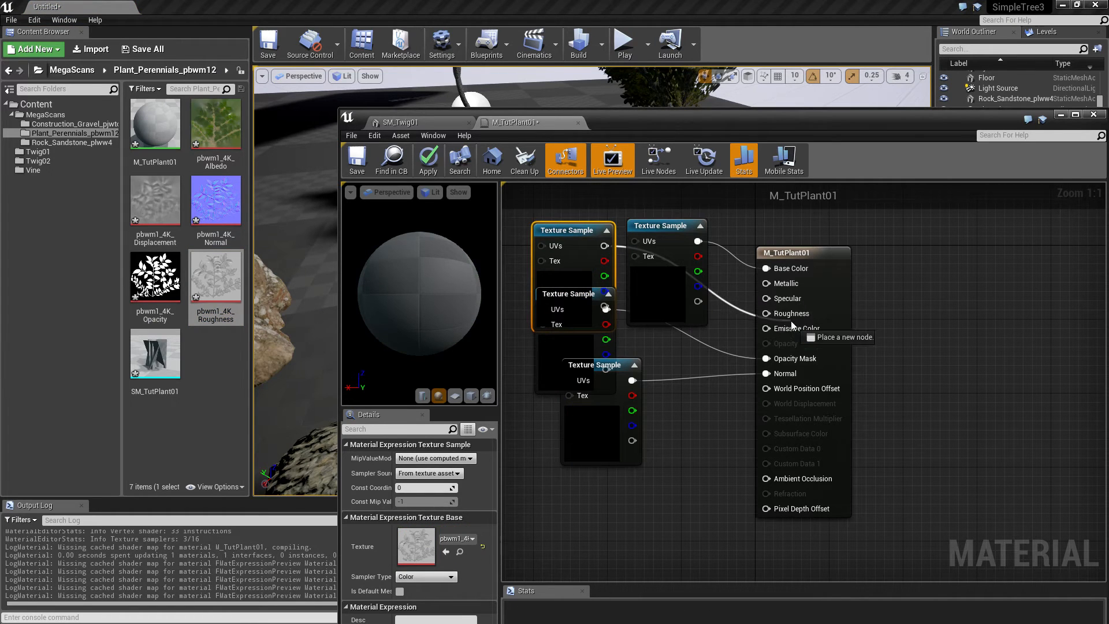
click(545, 389)
drag(565, 232, 624, 223)
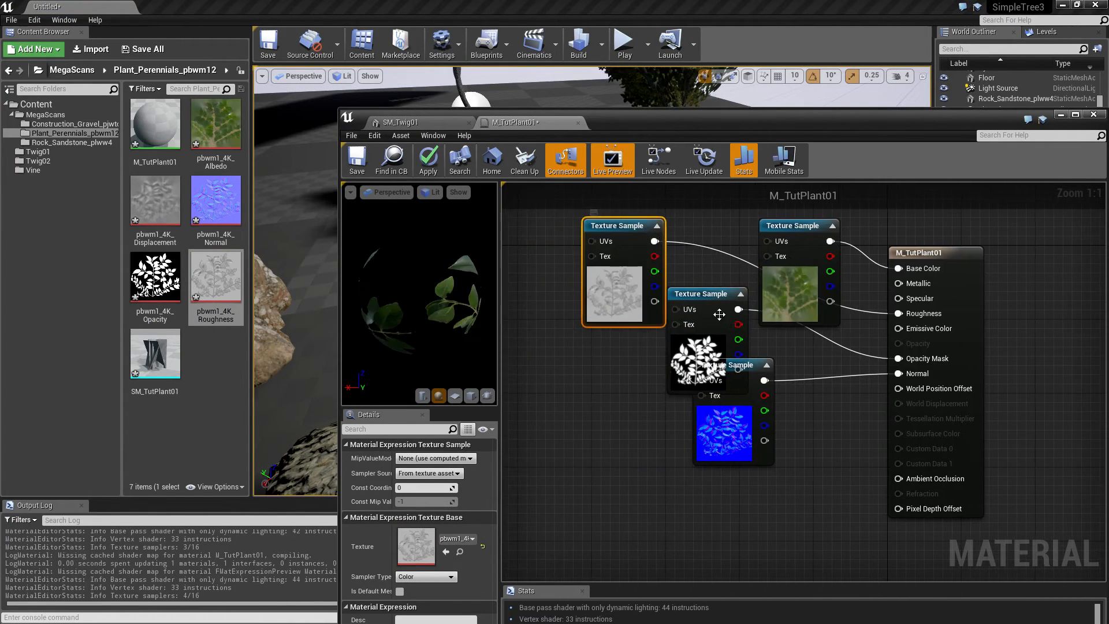
drag(750, 368, 749, 422)
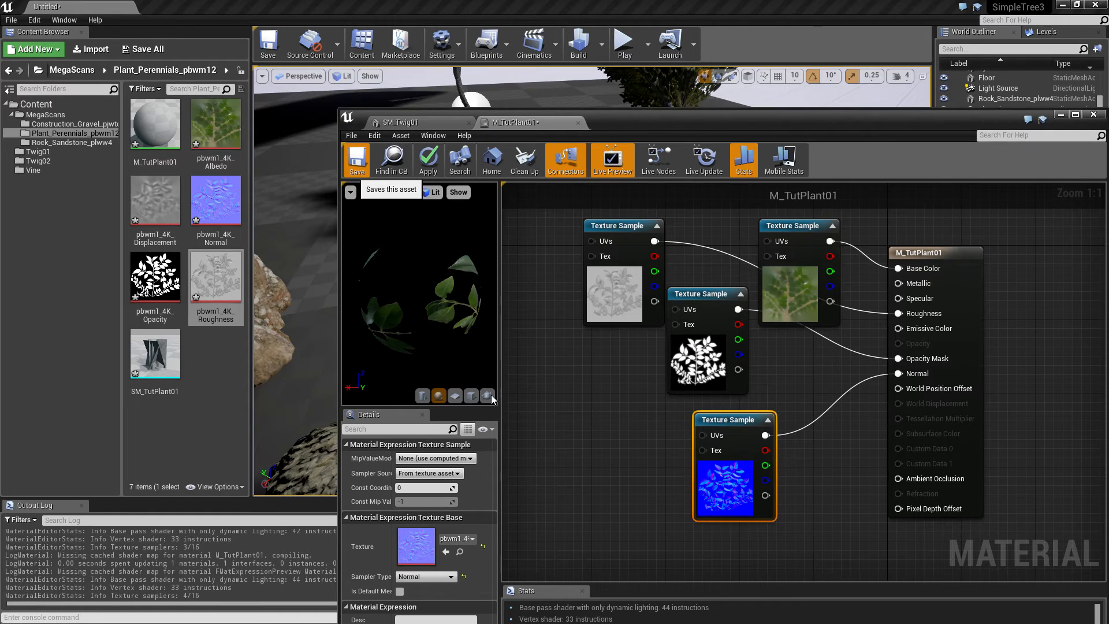
click(1062, 115)
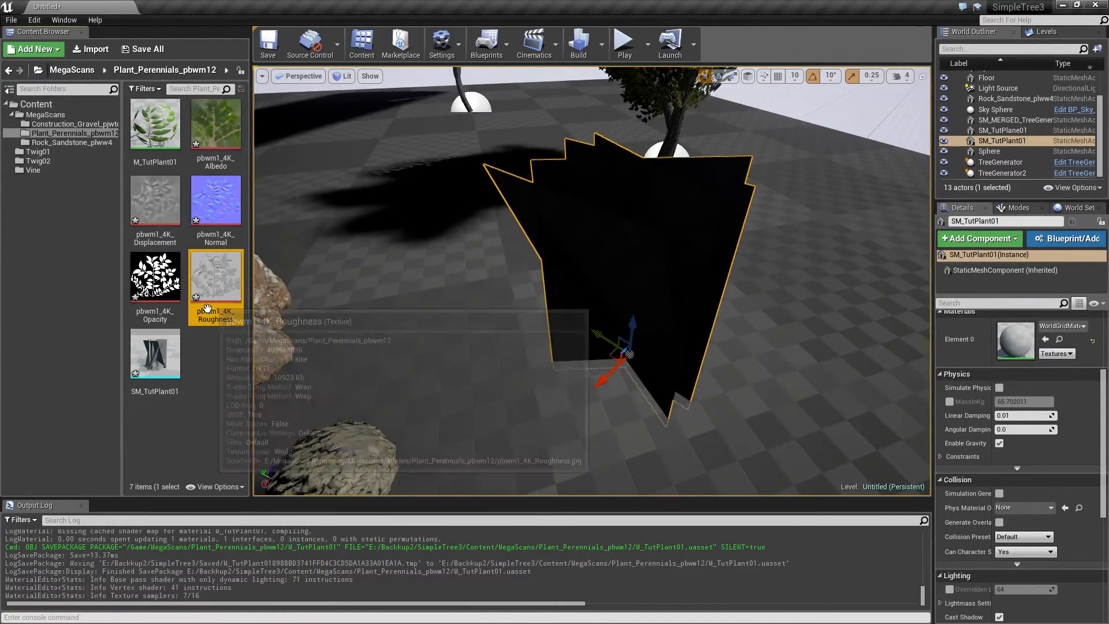
Step: Apply M_TutPlant01 to the plant mesh in the level and view it from another angle
drag(155, 124, 632, 239)
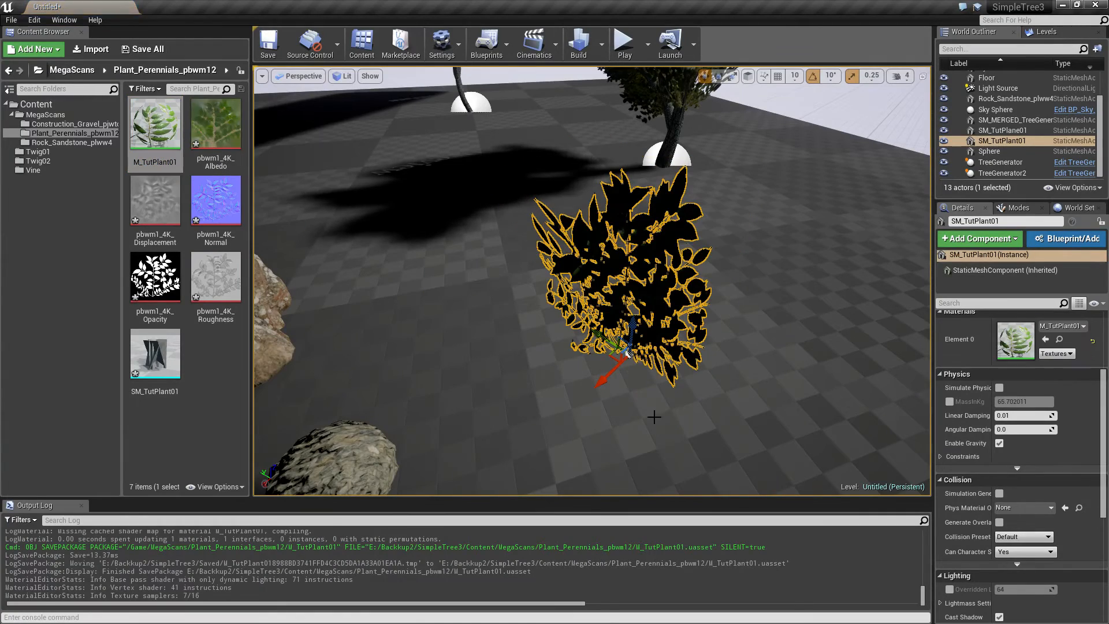
click(469, 301)
right_drag(469, 301, 442, 254)
Step: Reopen M_TutPlant01, turn on Two Sided and save the material
click(147, 133)
double_click(147, 133)
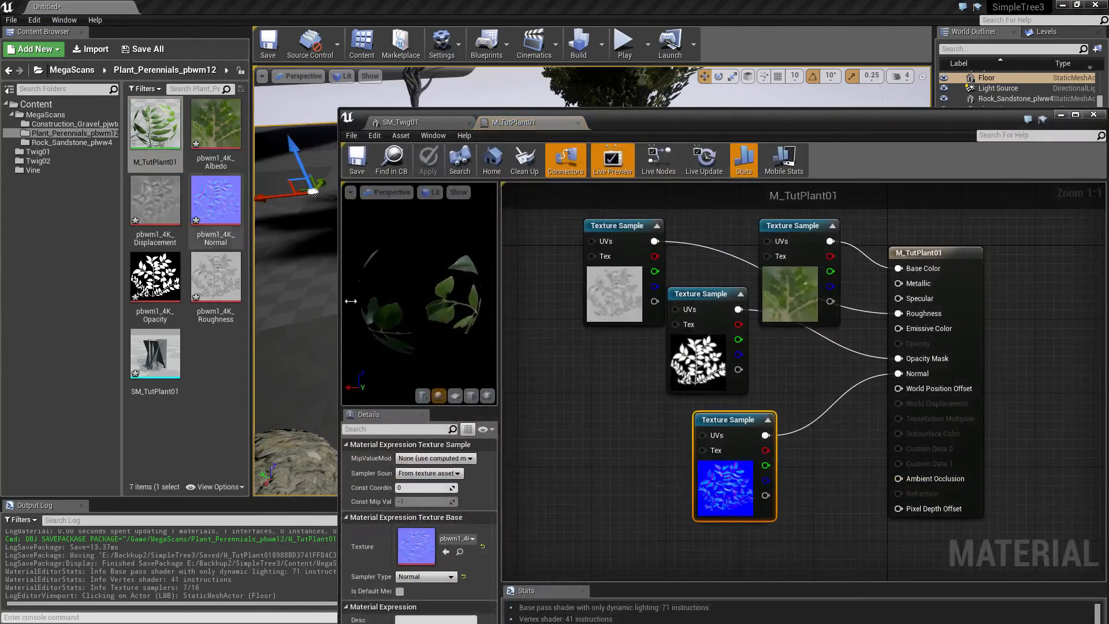
click(584, 386)
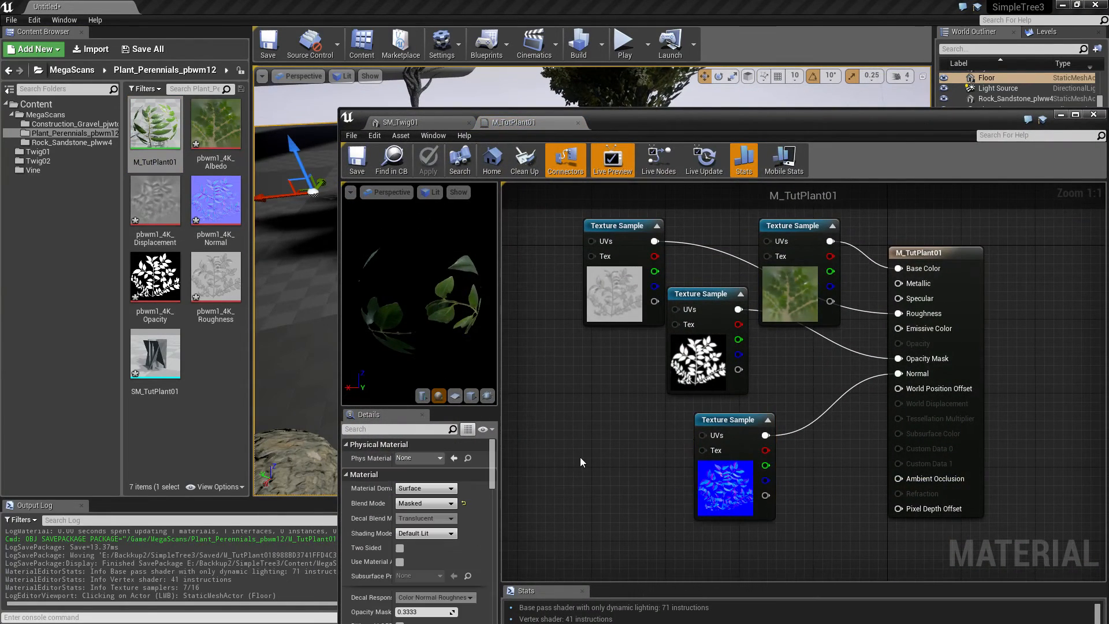
right_drag(563, 470, 643, 364)
click(400, 547)
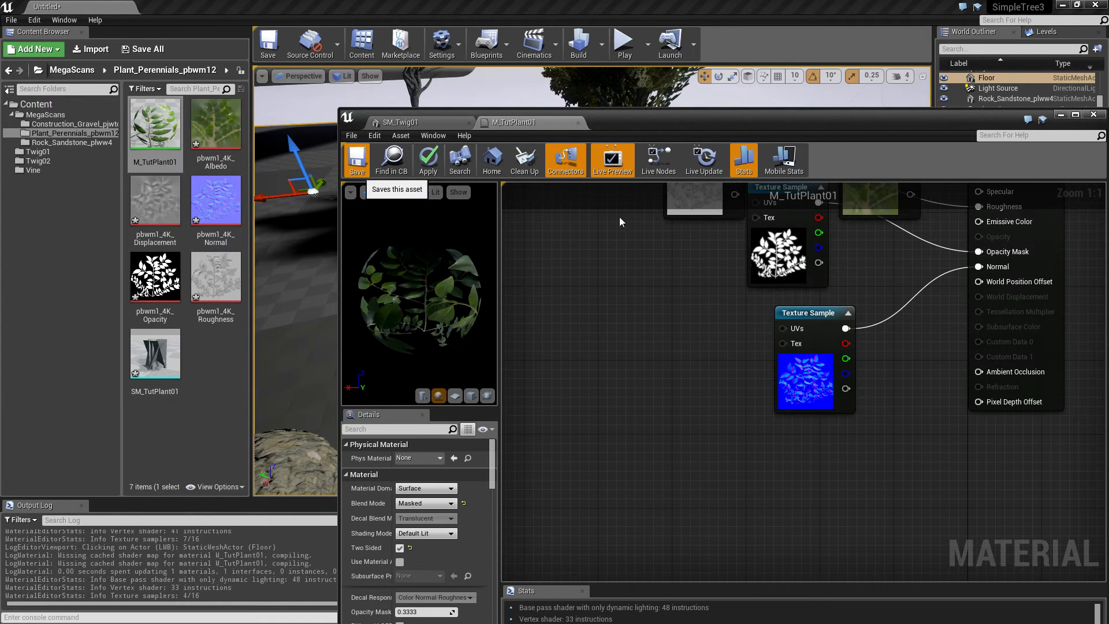
click(1061, 114)
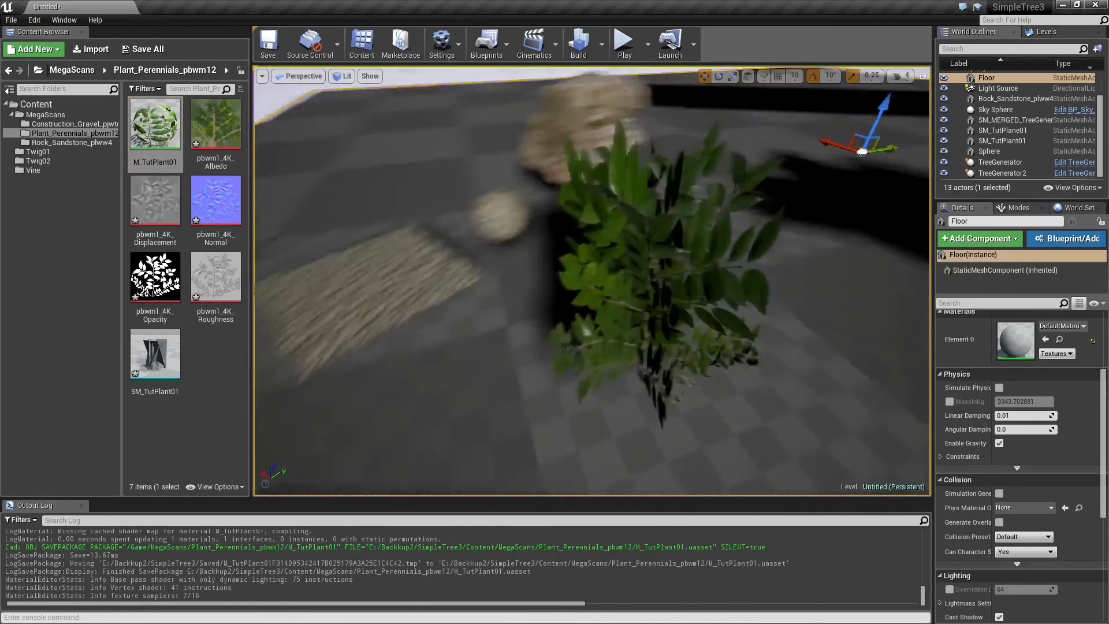
Step: Reopen M_TutPlant01 and spread out the graph by moving the material output node and the normal map node farther apart
right_drag(592, 281, 635, 249)
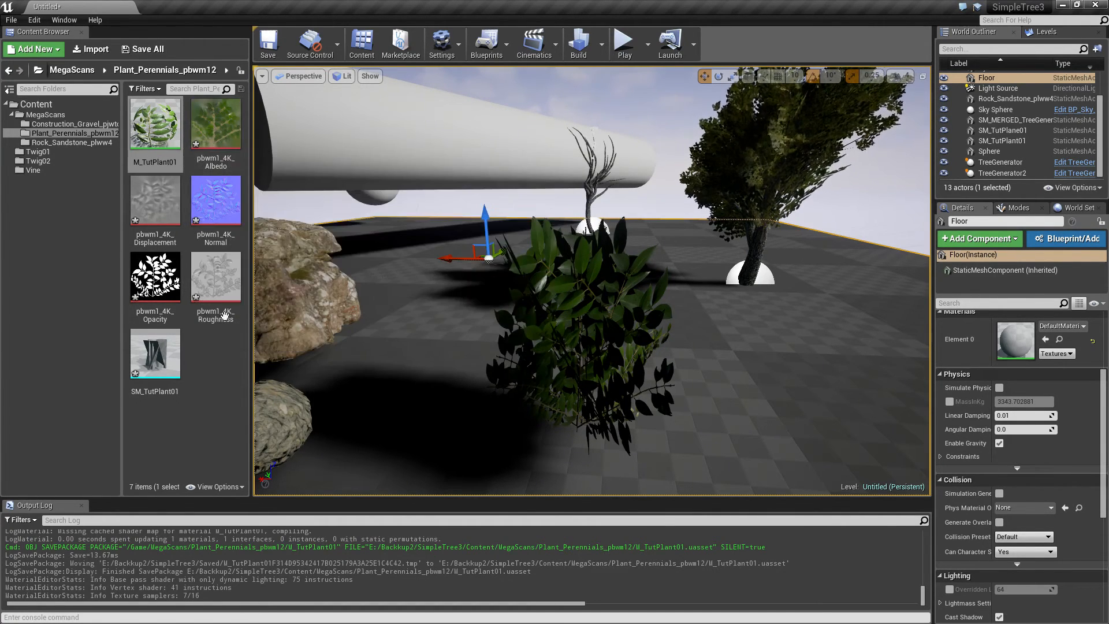
double_click(168, 165)
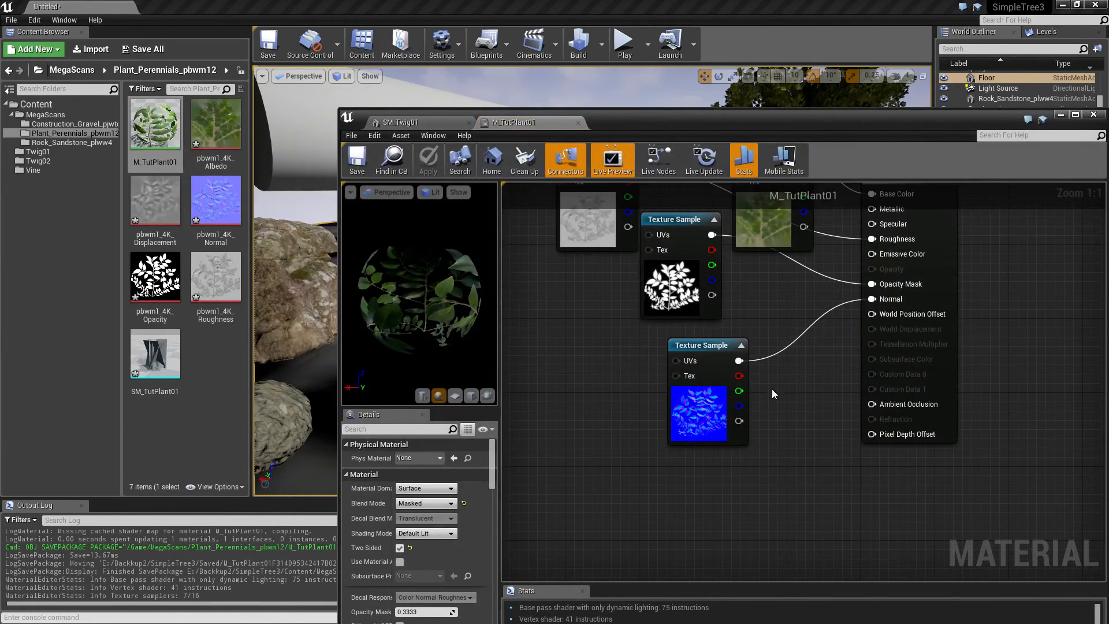
right_drag(806, 303, 864, 380)
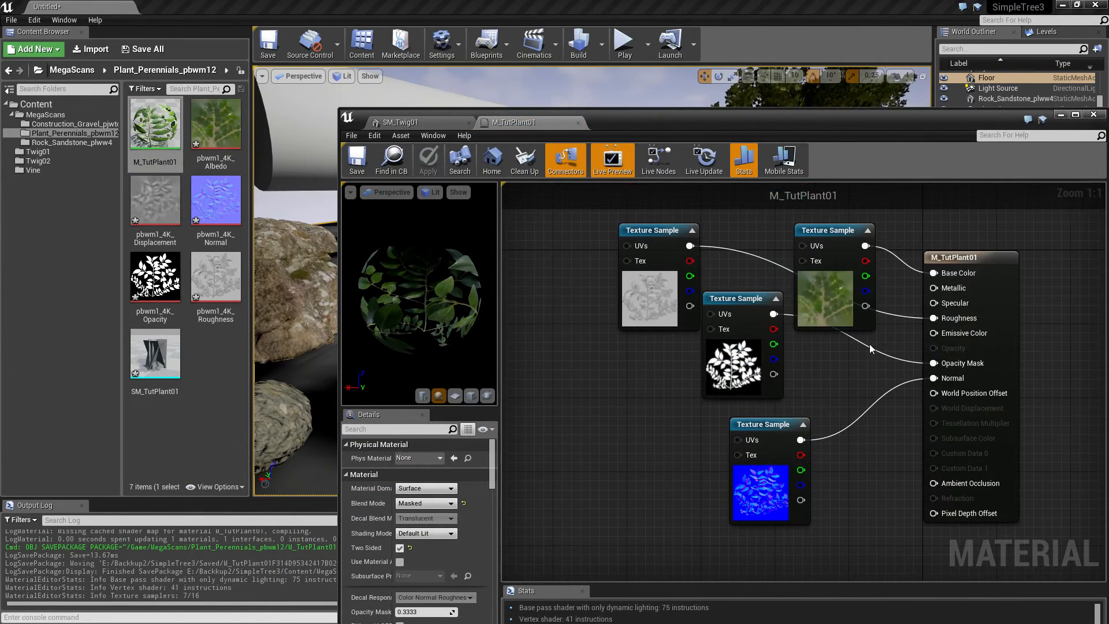
drag(970, 258, 1016, 267)
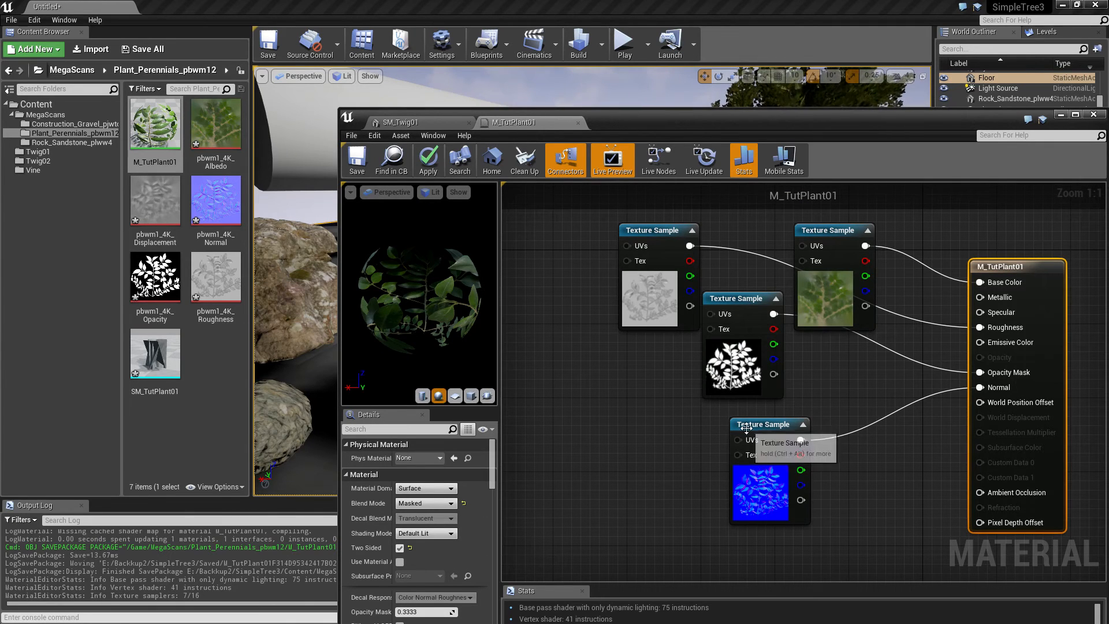
drag(752, 431, 623, 420)
right_drag(819, 476, 712, 438)
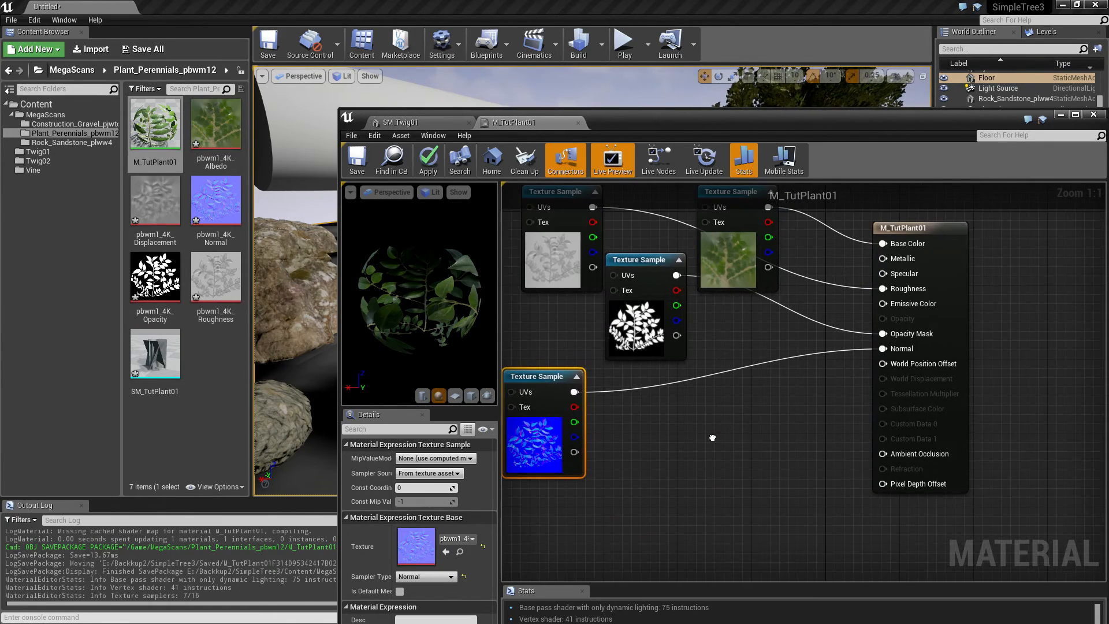
Step: Set the material's Shading Model to Subsurface
click(887, 228)
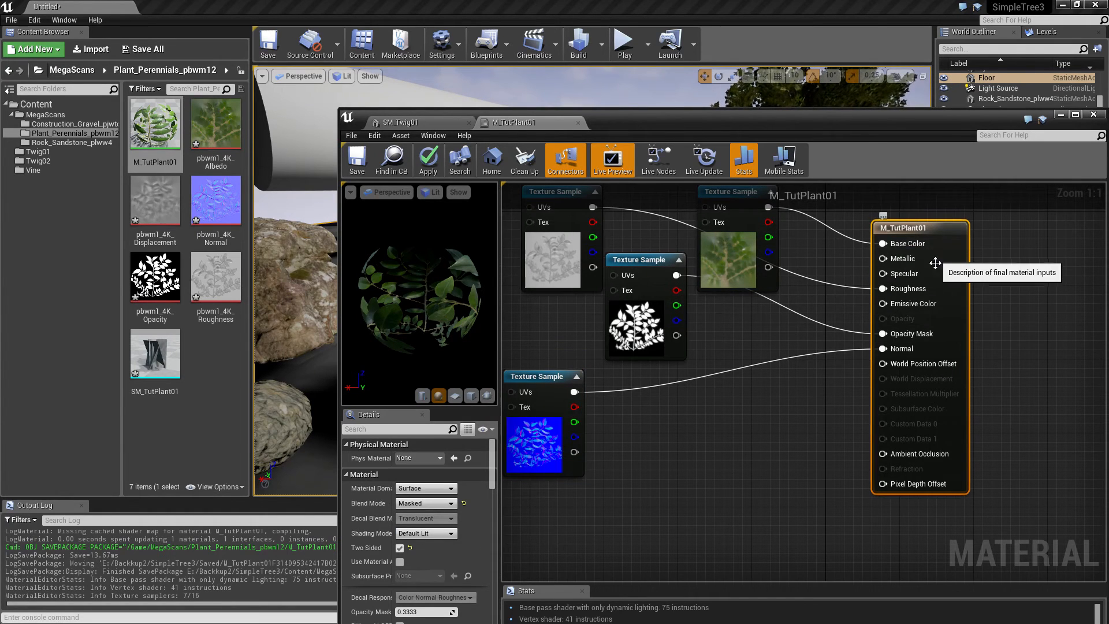
click(431, 505)
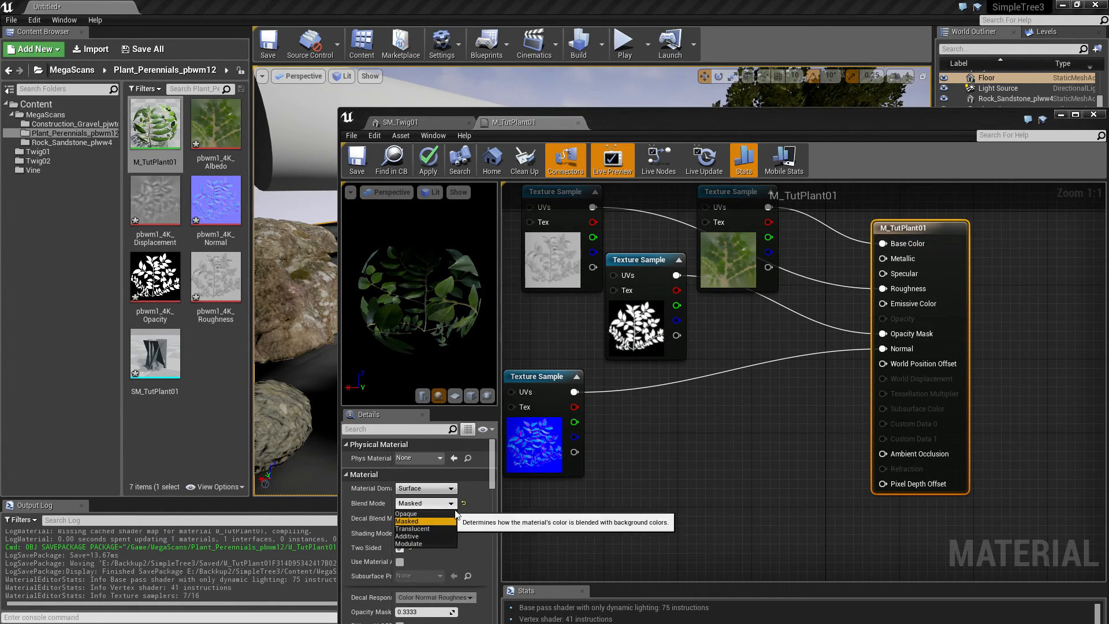
click(441, 491)
click(441, 491)
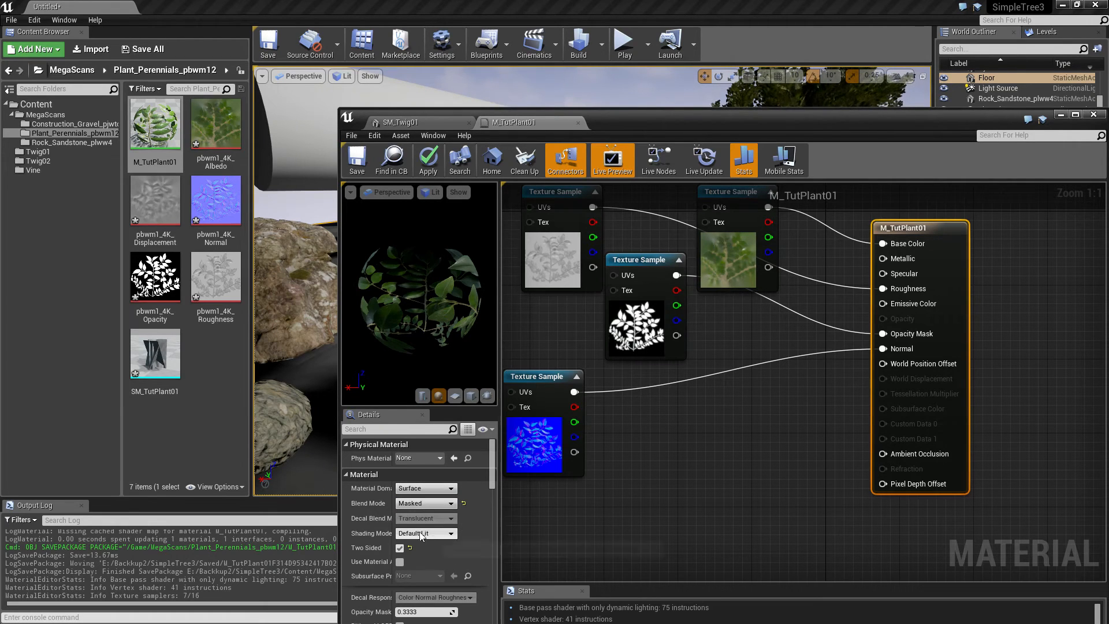
click(437, 533)
click(418, 557)
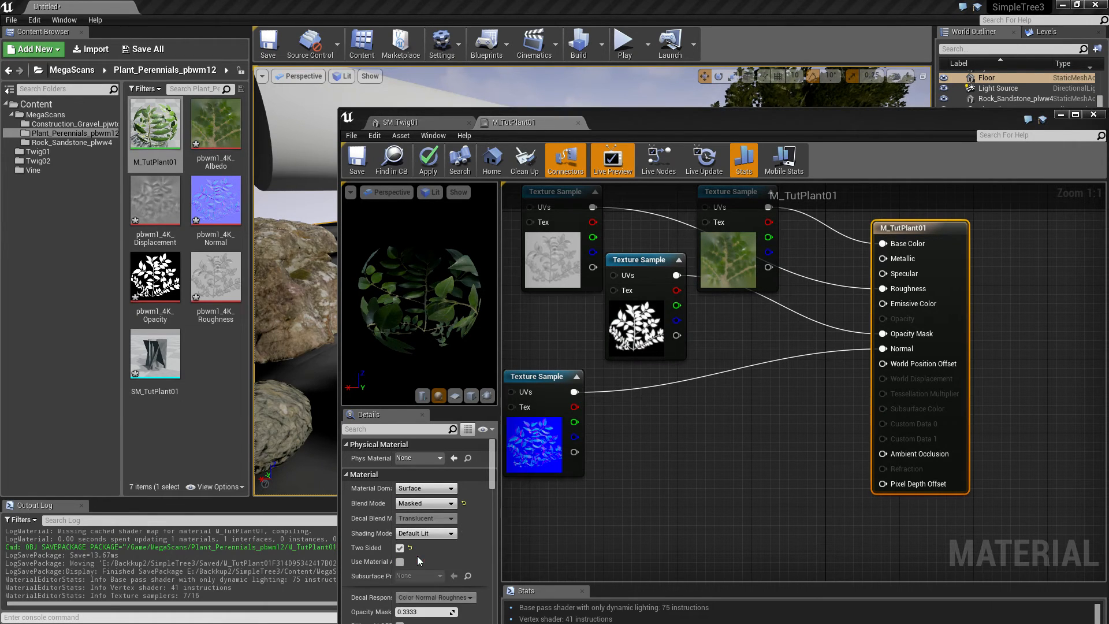
Step: Move the albedo texture node down beside the normal map node, below the opacity texture node
right_drag(737, 325, 714, 388)
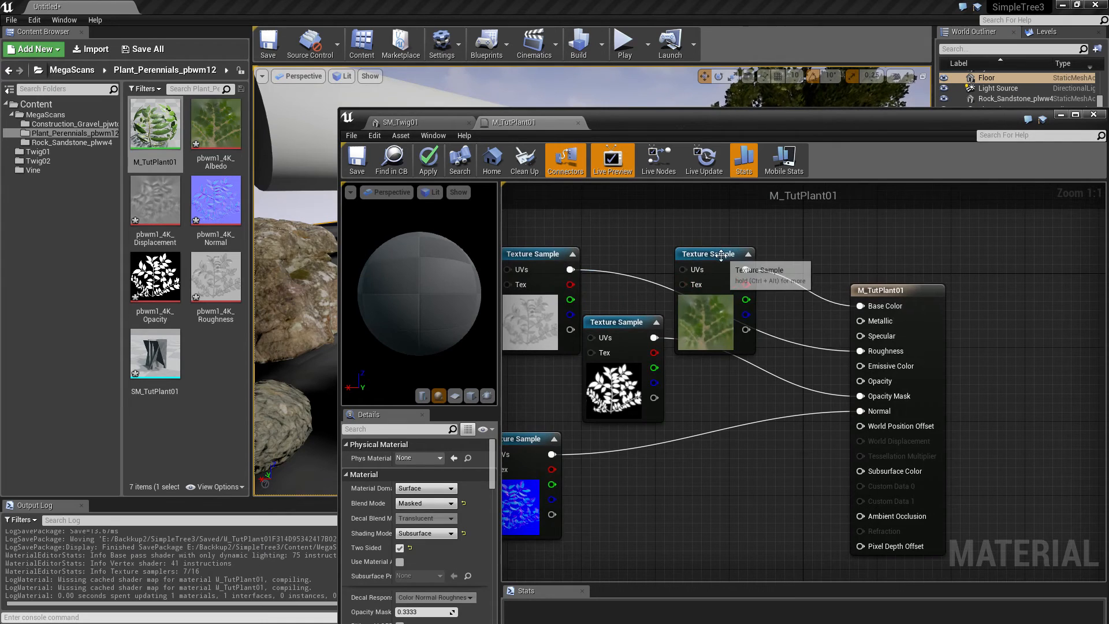
drag(719, 255, 636, 439)
right_drag(785, 514, 754, 346)
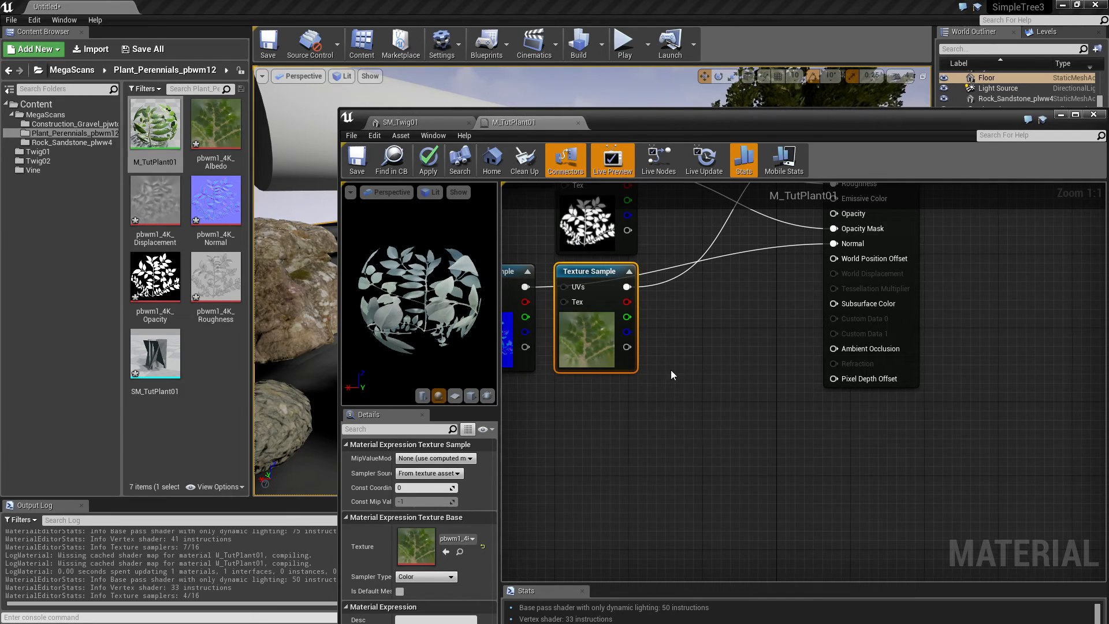
Step: Add a Constant3Vector node below the albedo texture and set its colour to light green 0.716, 0.95, 0.432
click(567, 410)
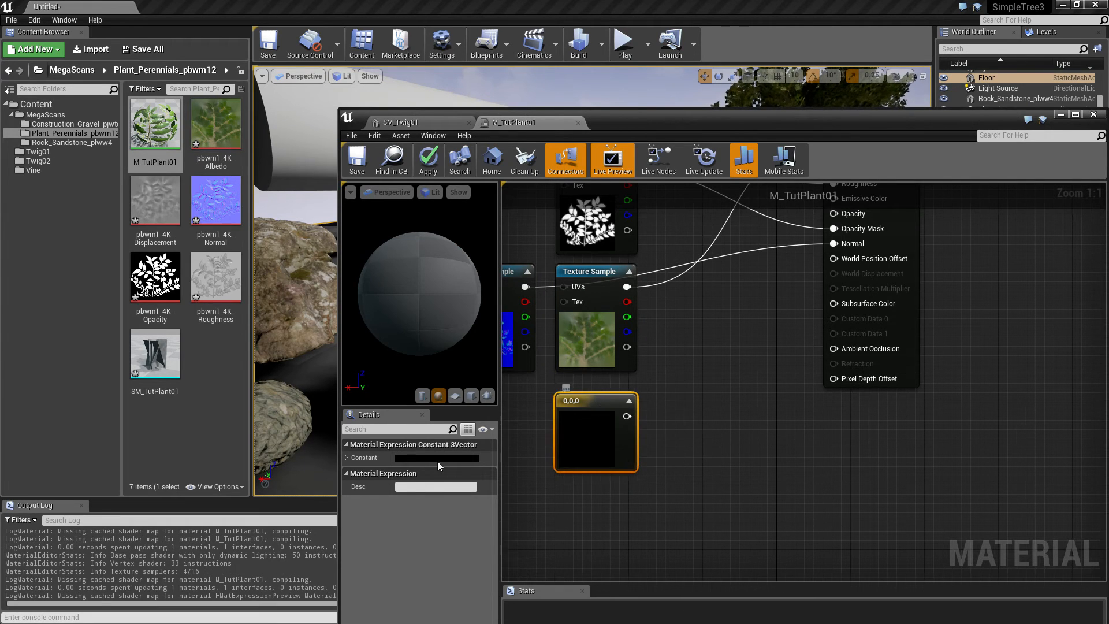
click(416, 457)
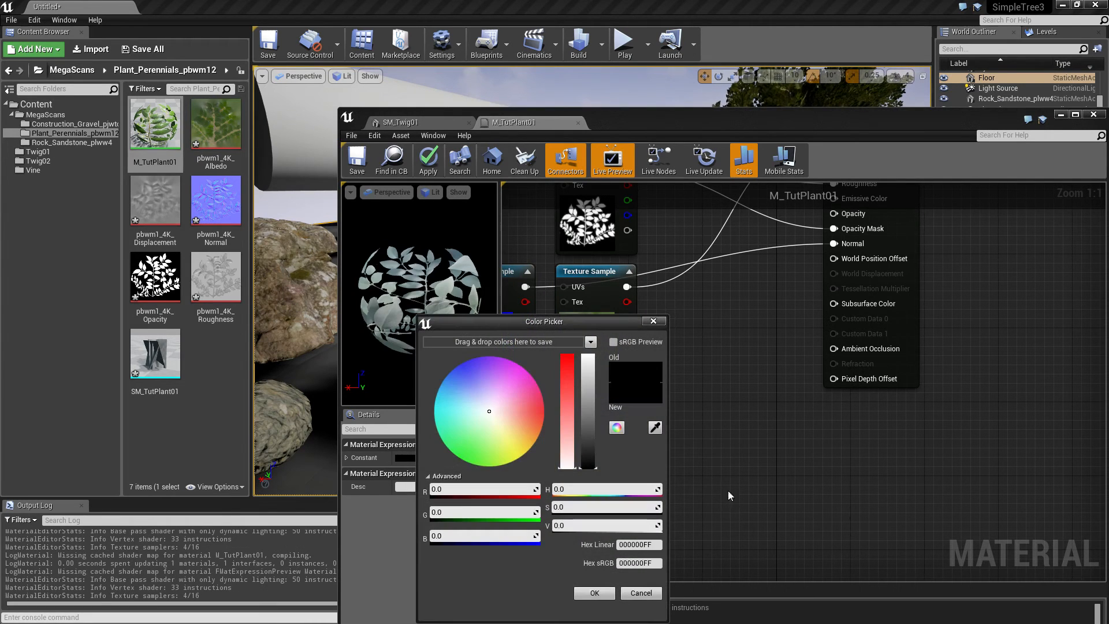
click(491, 456)
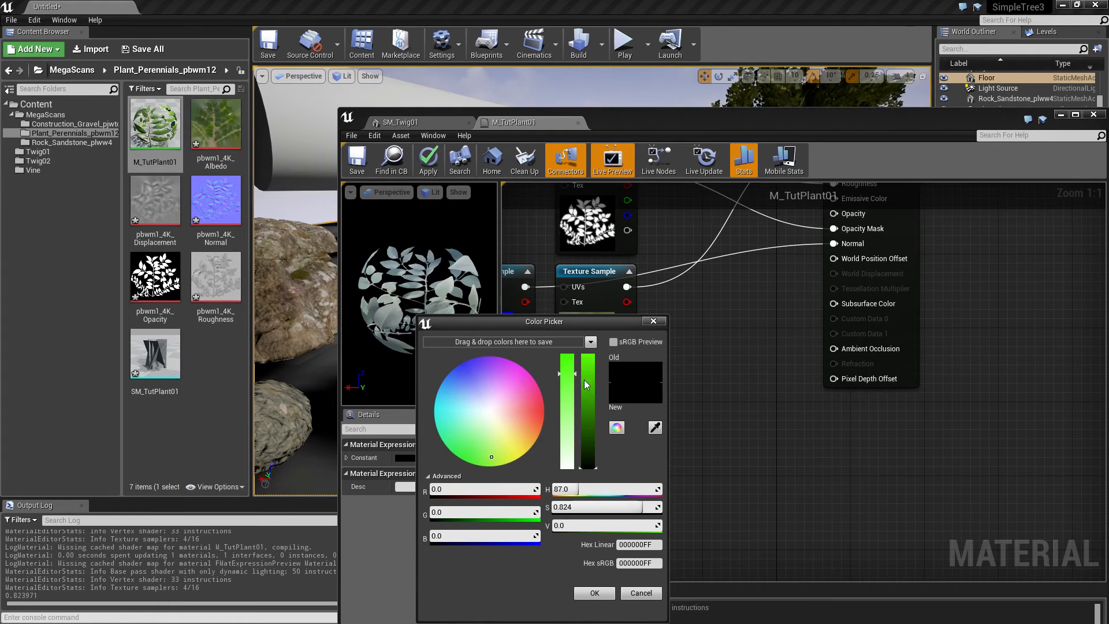
click(569, 396)
click(588, 360)
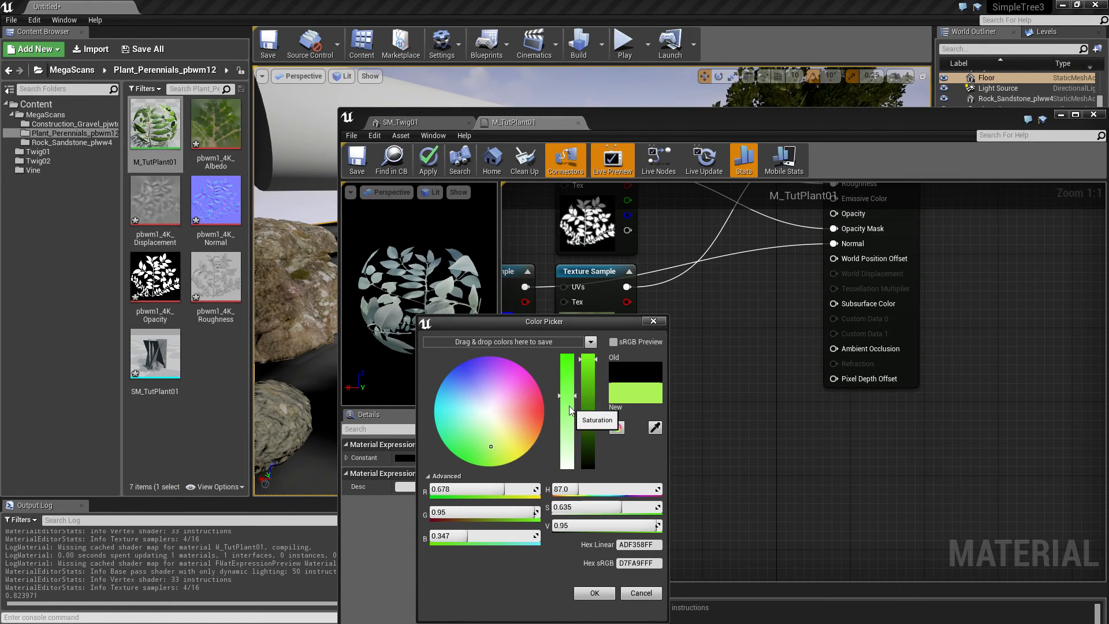
drag(570, 407, 567, 404)
click(595, 591)
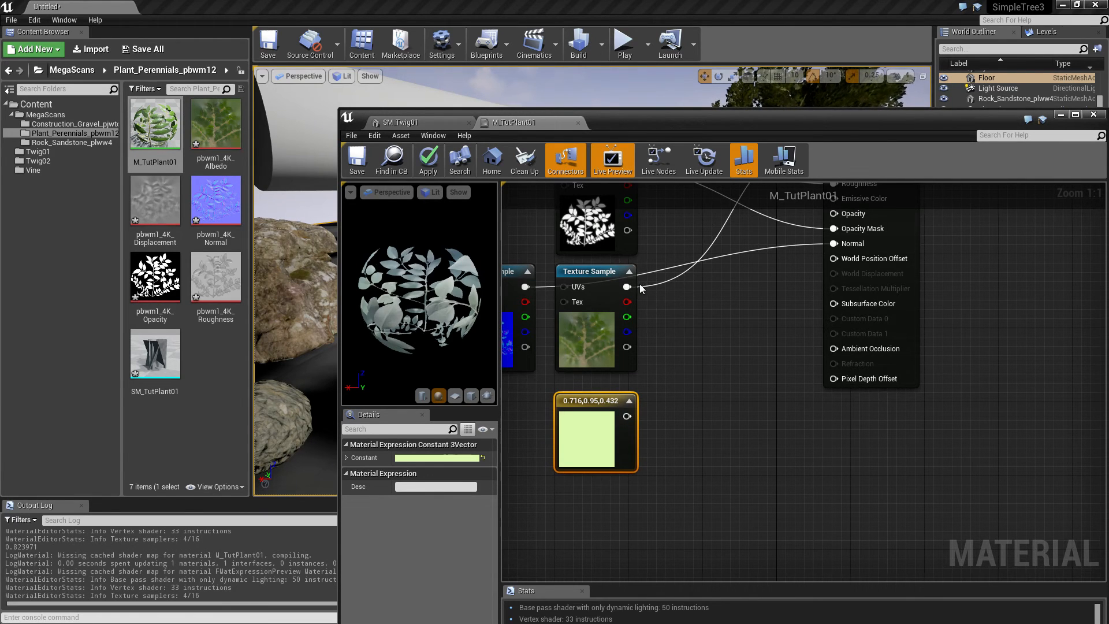
Step: Add a Multiply node combining the albedo texture and the light green constant, and connect its result to Subsurface Color
click(729, 416)
click(691, 334)
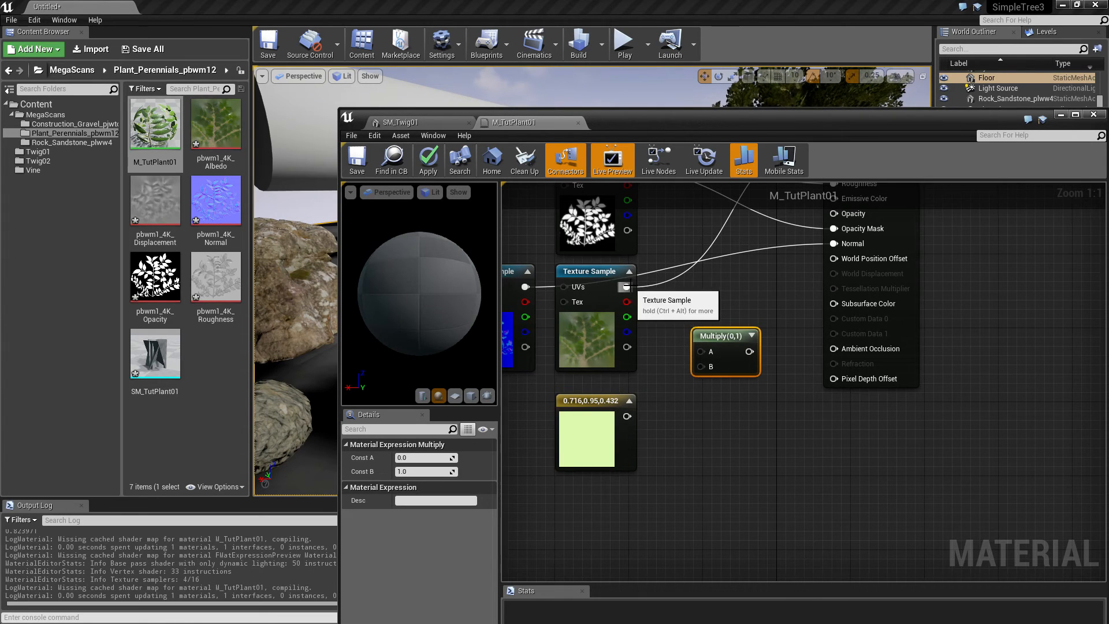
drag(626, 286, 701, 352)
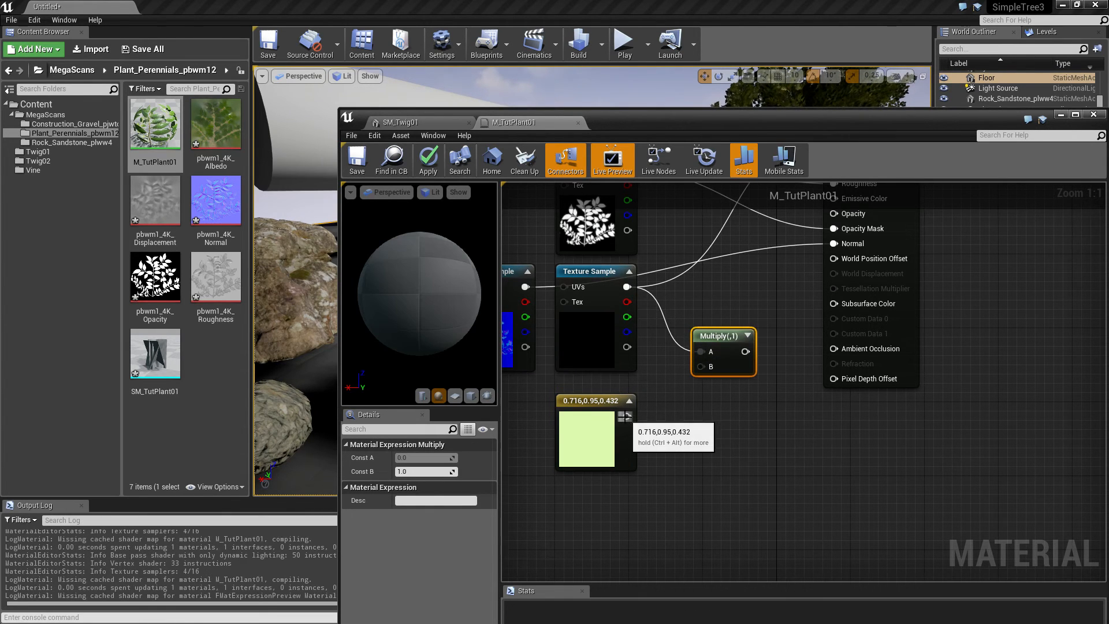
drag(626, 416, 700, 366)
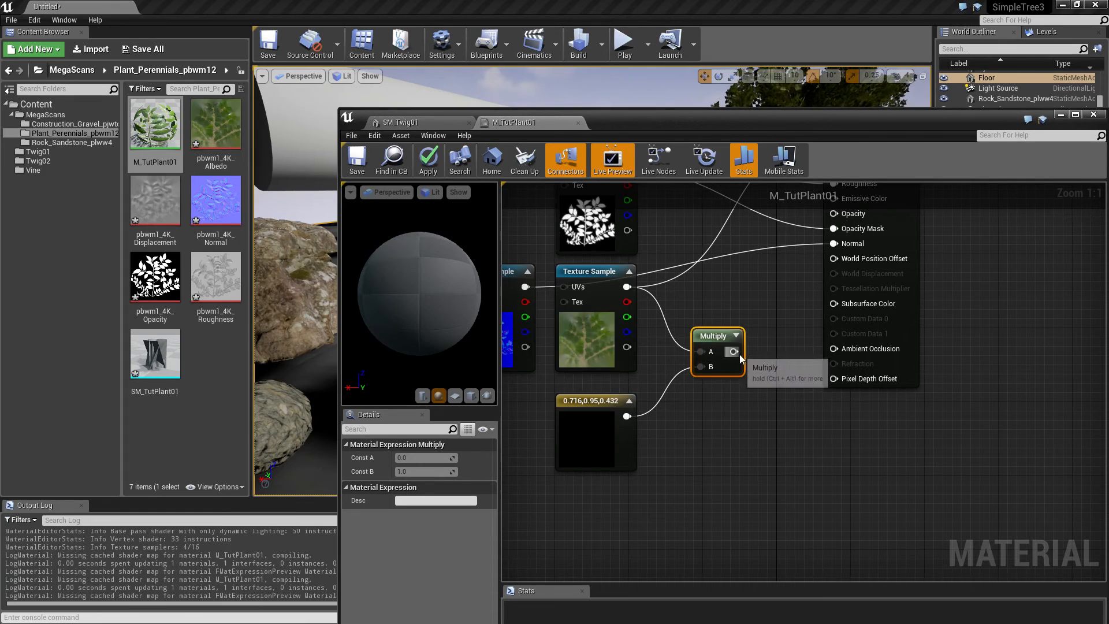
drag(741, 351, 835, 304)
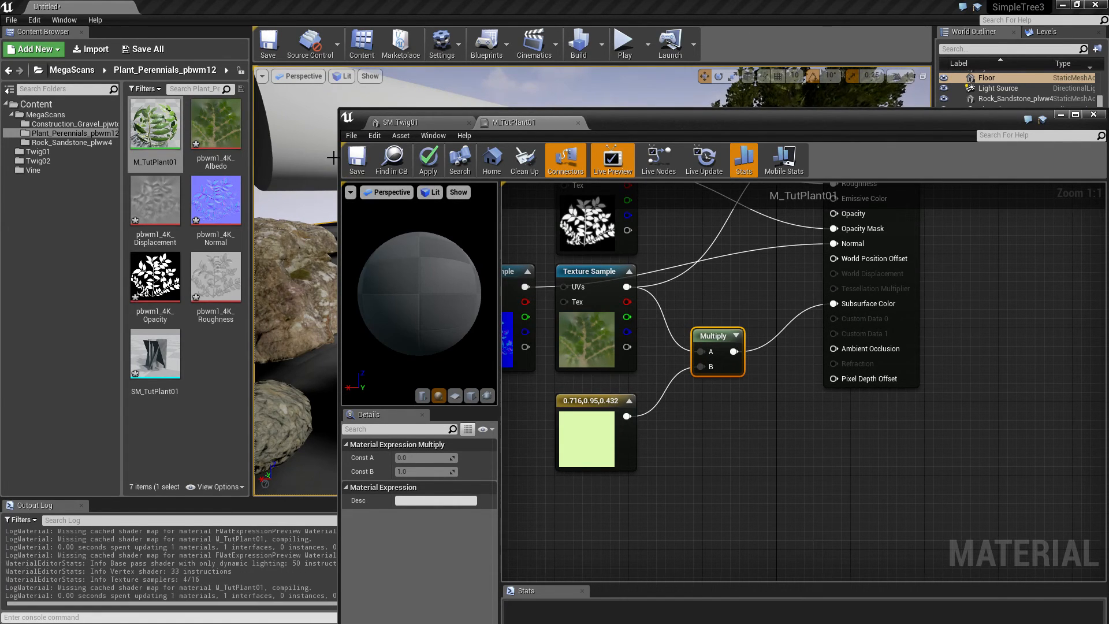
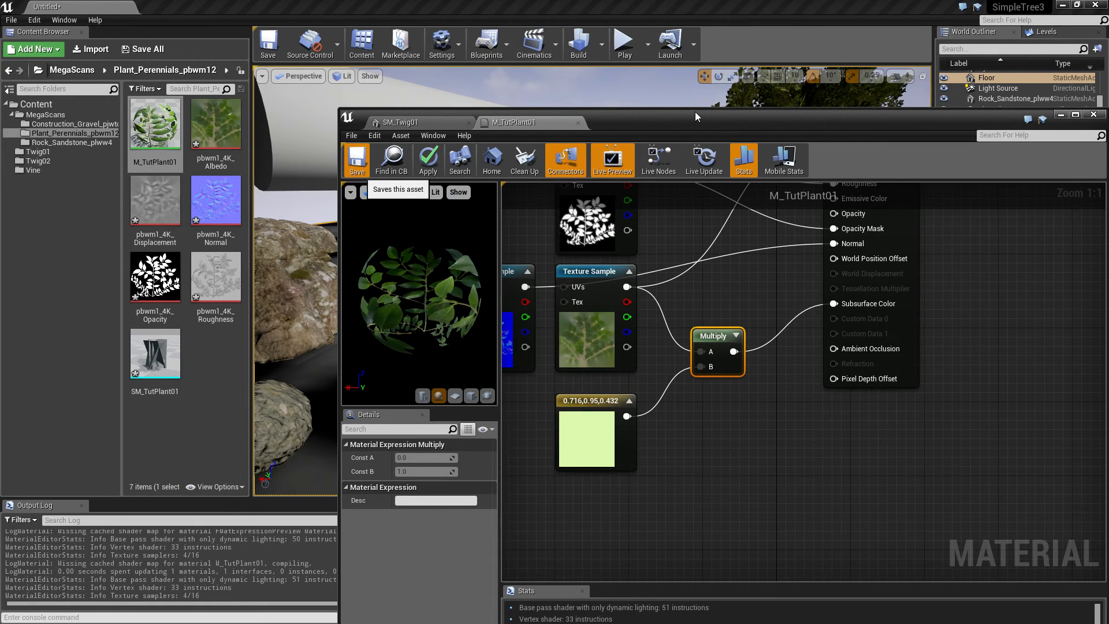
Step: Return to the level and examine the plant's leaves from the shaded side, against the sky
click(1060, 115)
right_drag(791, 213, 918, 225)
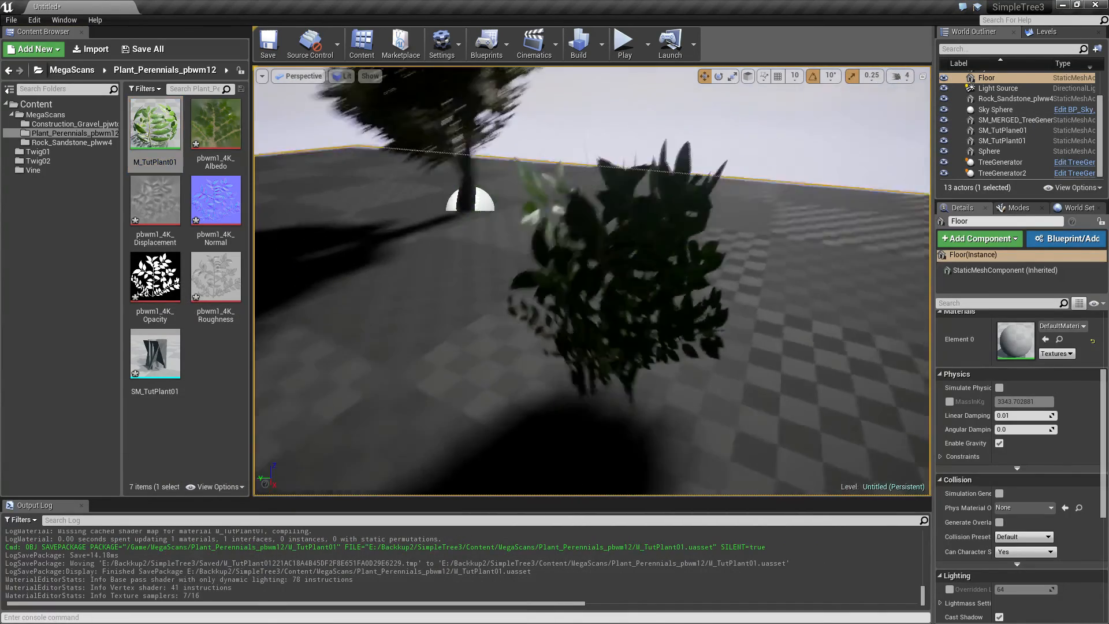
right_drag(595, 323, 650, 202)
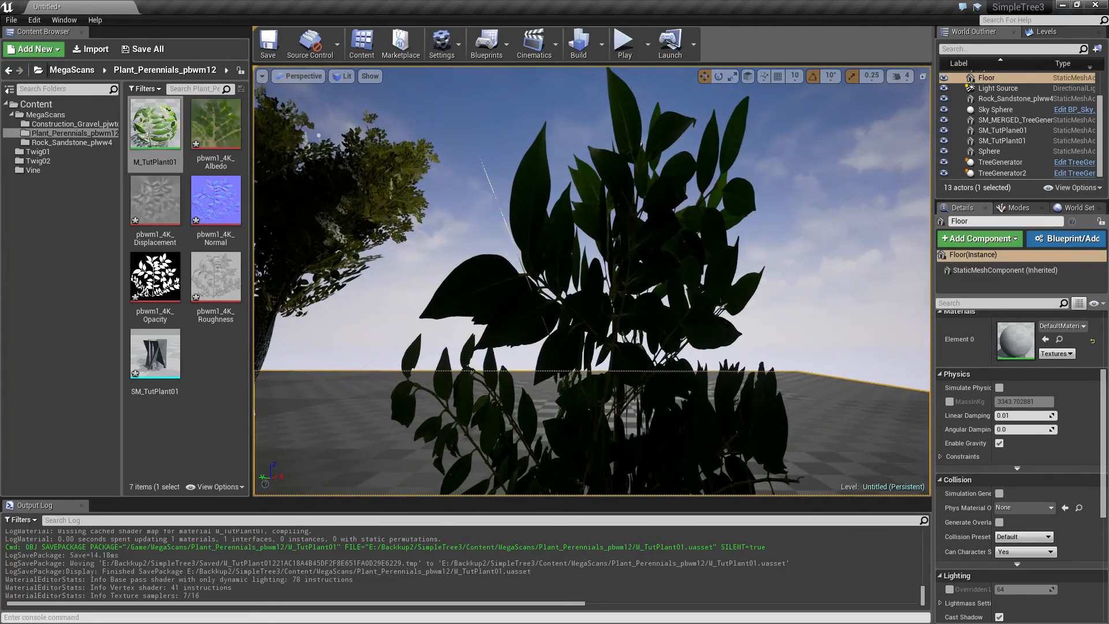
mouse_move(649, 202)
right_down()
mouse_move(655, 186)
mouse_move(651, 208)
right_up()
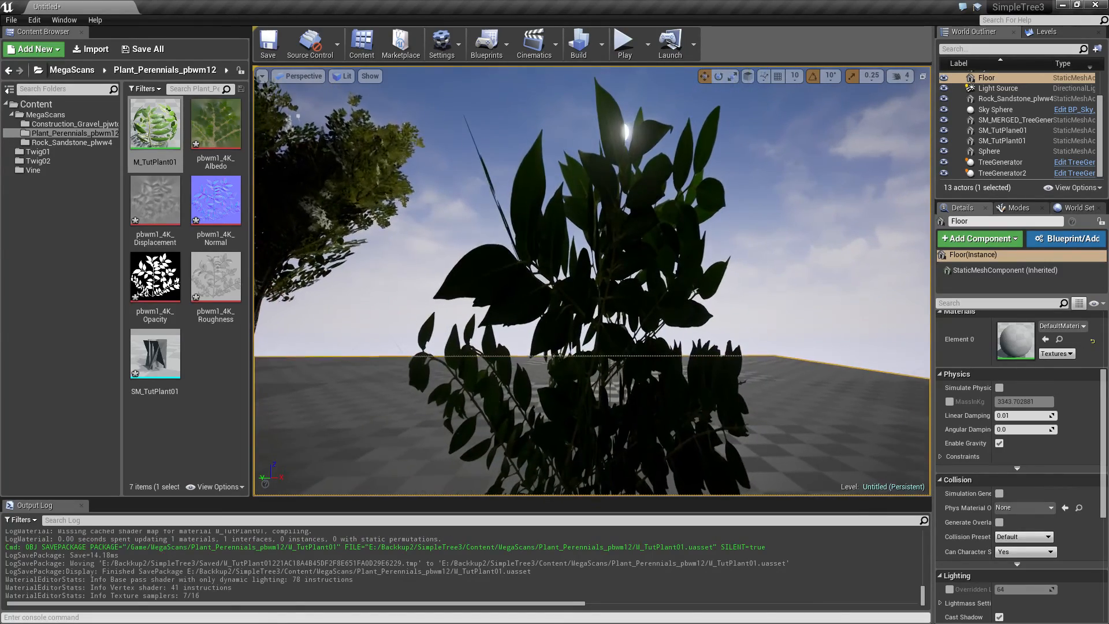
Step: Reopen M_TutPlant01 and add a second Multiply node, feeding the first Multiply's output into its A input
double_click(155, 123)
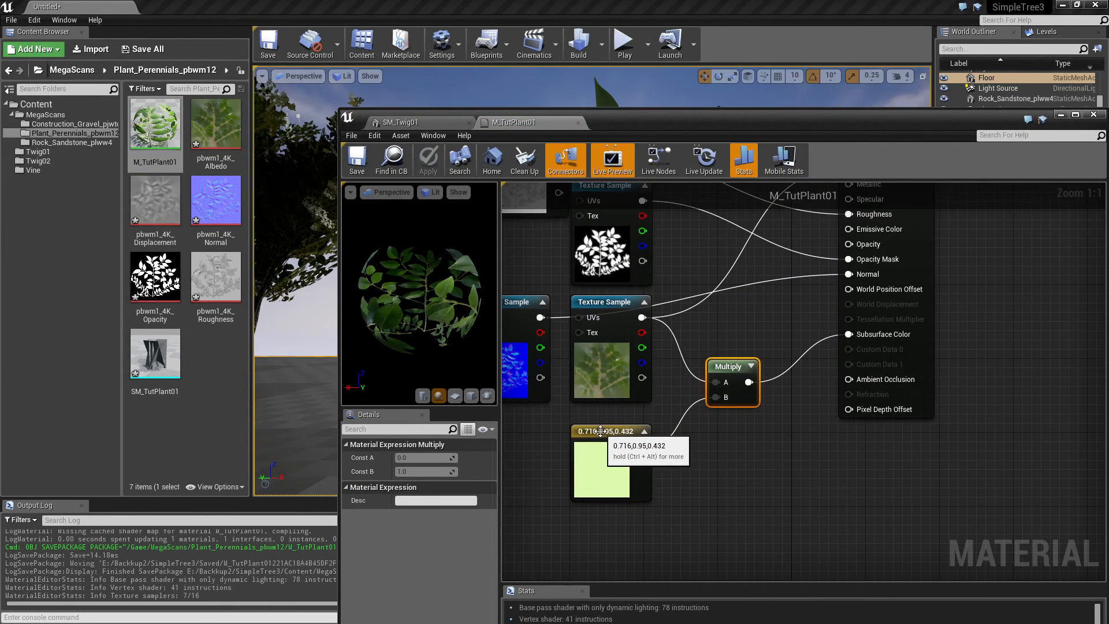
drag(636, 430, 589, 439)
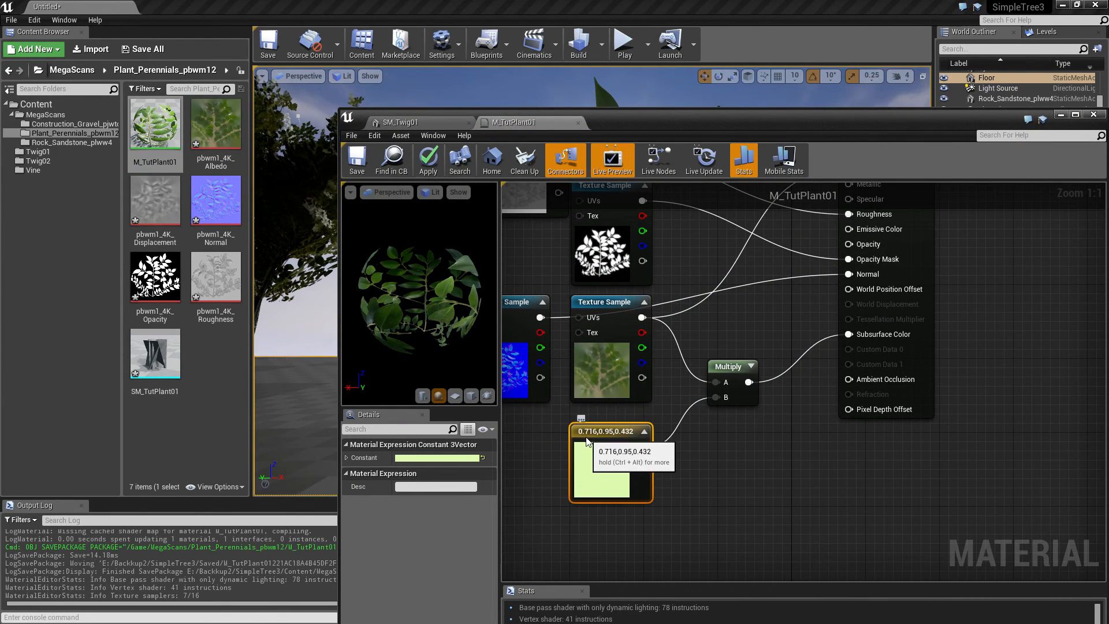
right_drag(691, 498, 758, 448)
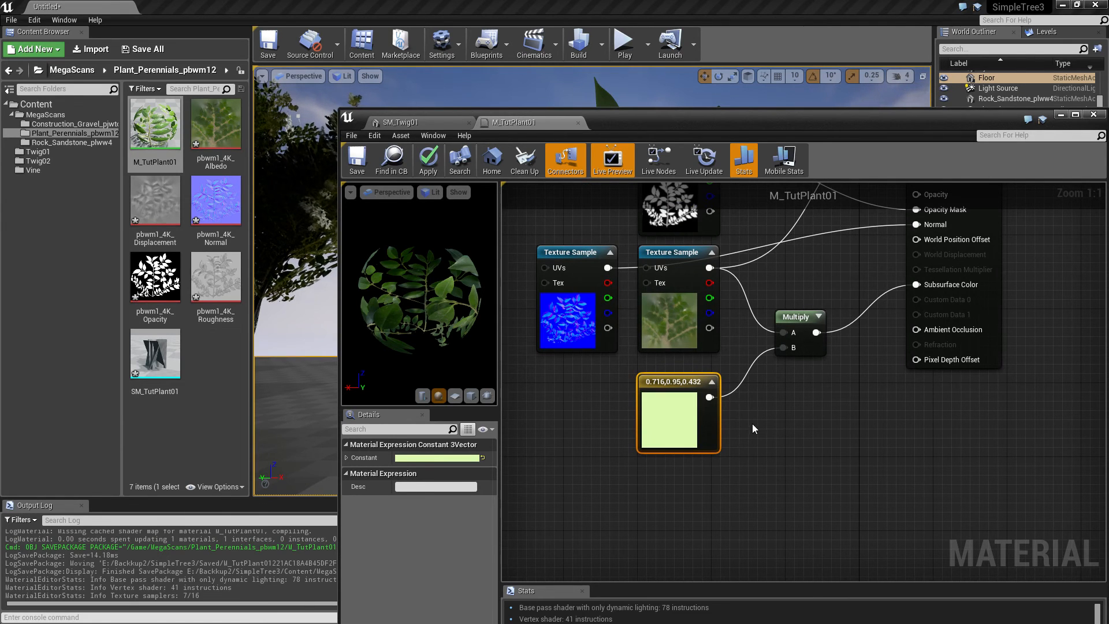
drag(814, 334, 851, 387)
click(780, 401)
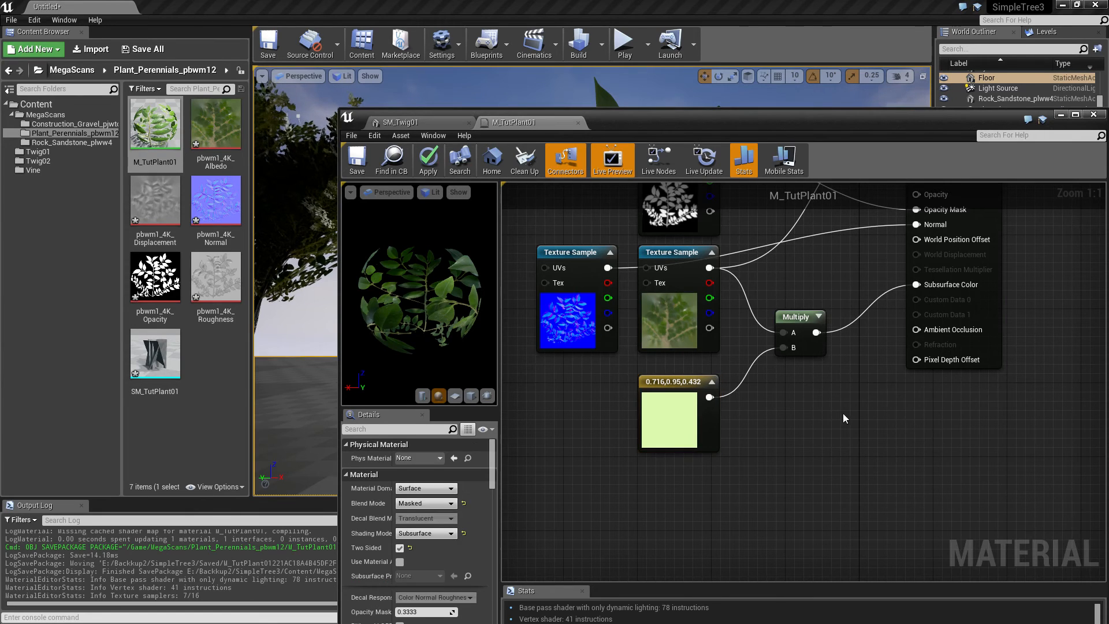
key(m)
click(840, 376)
drag(816, 333, 855, 397)
Step: Set the second Multiply's Const B to 4, connect it to Subsurface Color and place it between the first Multiply and the material output
click(416, 471)
text(2)
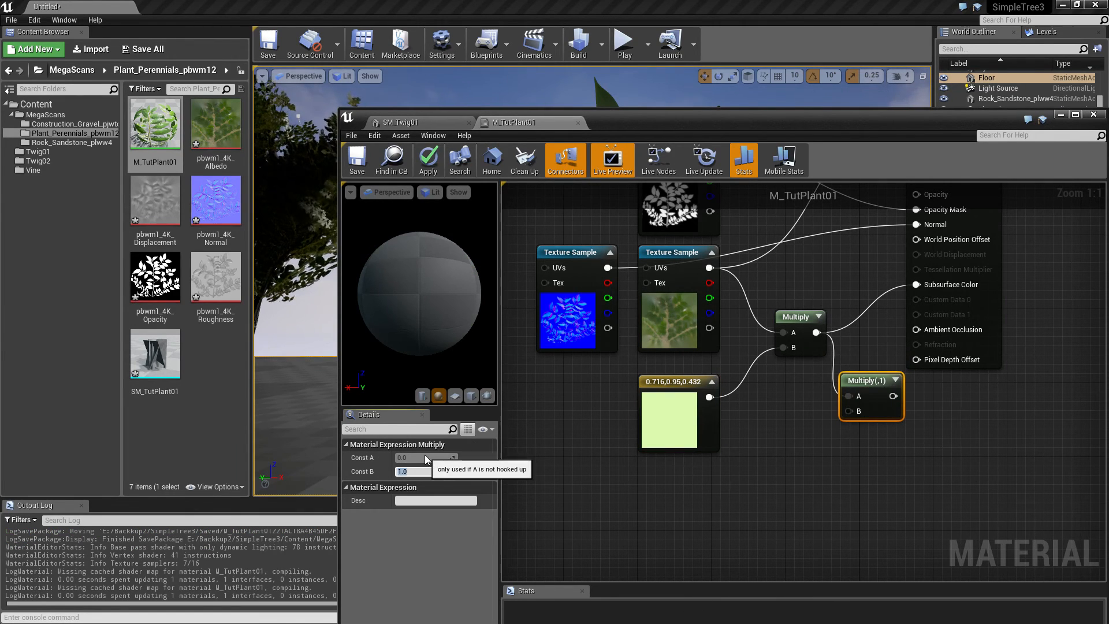
key(BackSpace)
text(4)
key(Return)
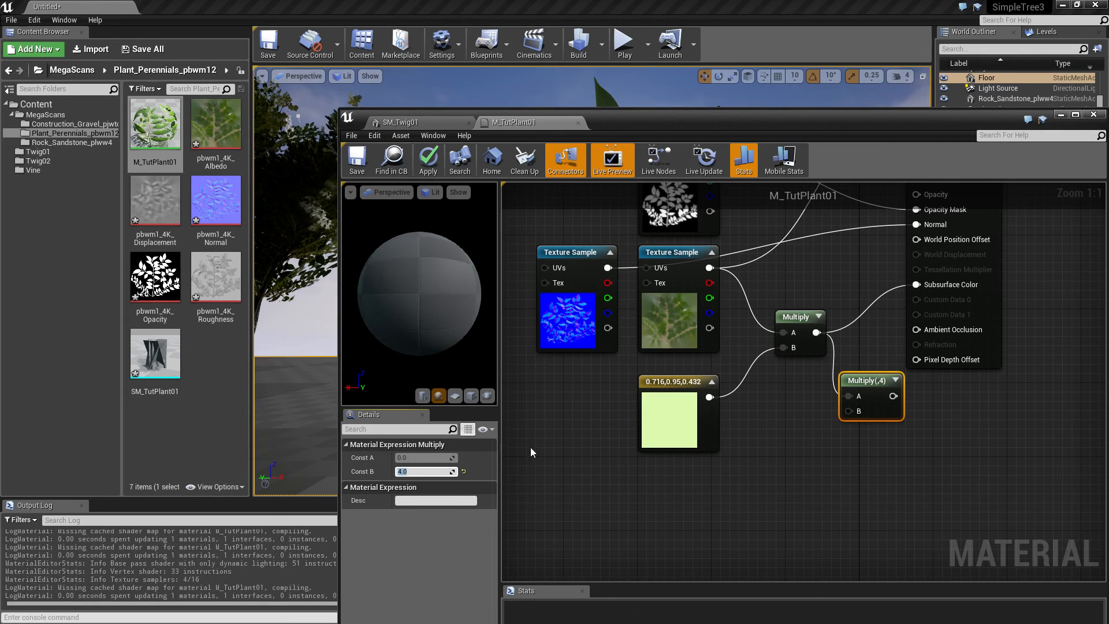
drag(892, 396, 917, 284)
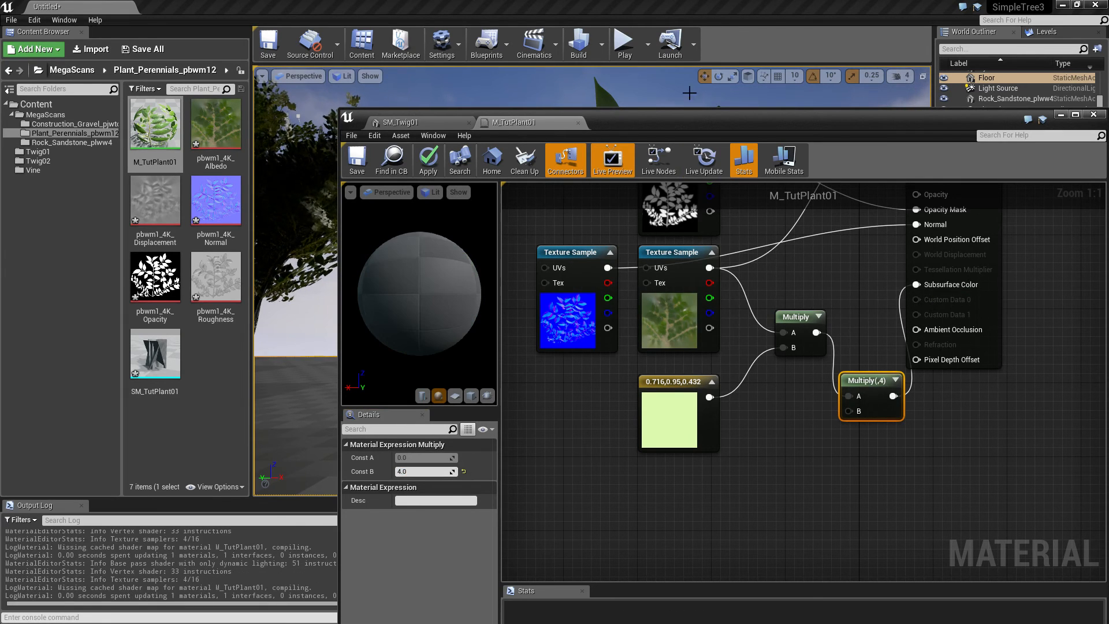
drag(866, 380, 859, 279)
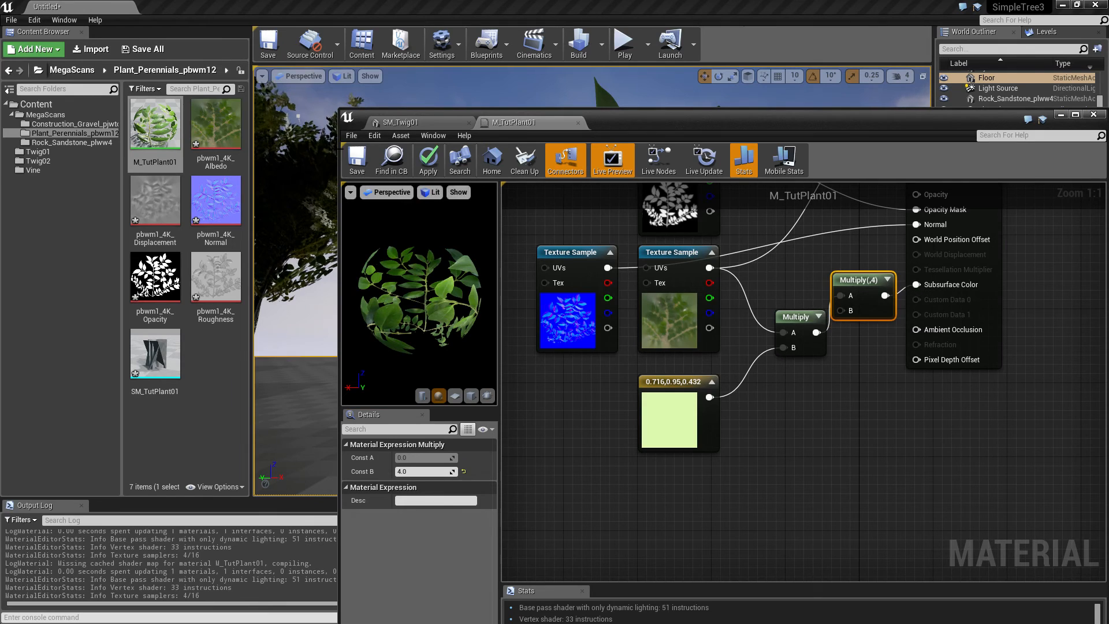
Step: Return to the level and examine the plant's backlit leaves up close and from farther away
click(1061, 116)
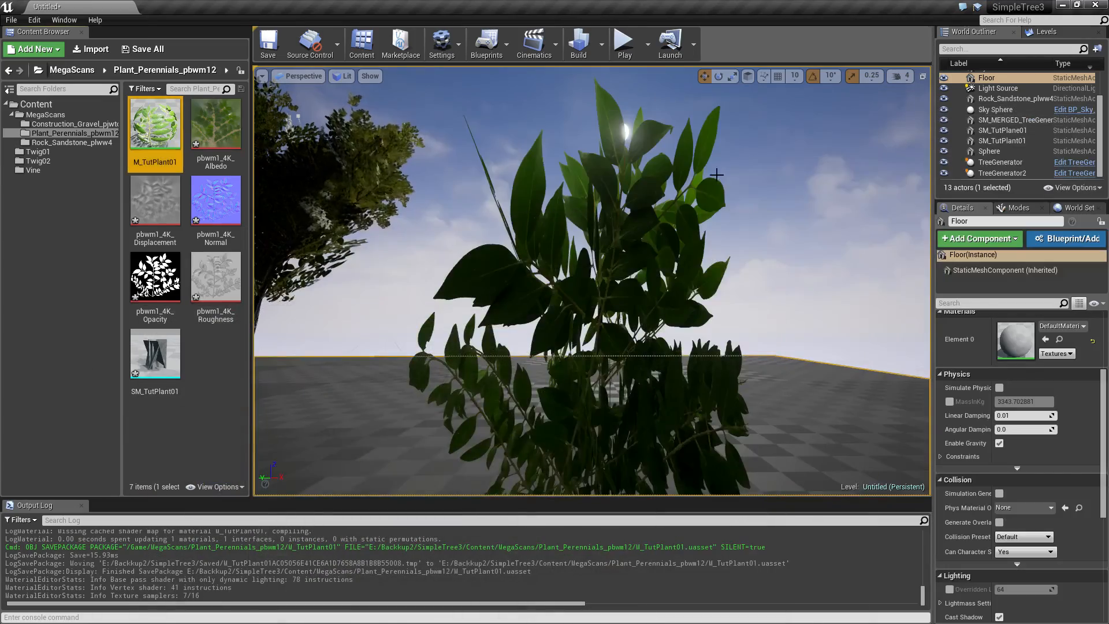
mouse_move(713, 175)
alt+mouse_down()
mouse_move(624, 191)
mouse_move(710, 174)
alt+mouse_up()
right_drag(710, 173, 690, 190)
alt+right_drag(441, 236, 404, 235)
alt+drag(441, 236, 441, 263)
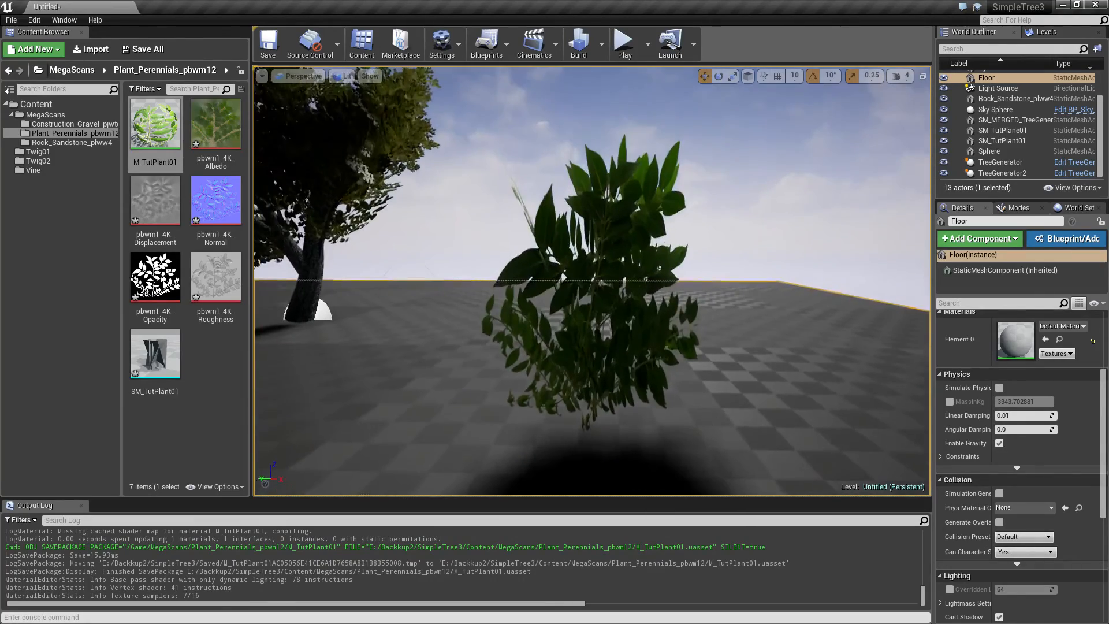
alt+right_drag(441, 236, 462, 235)
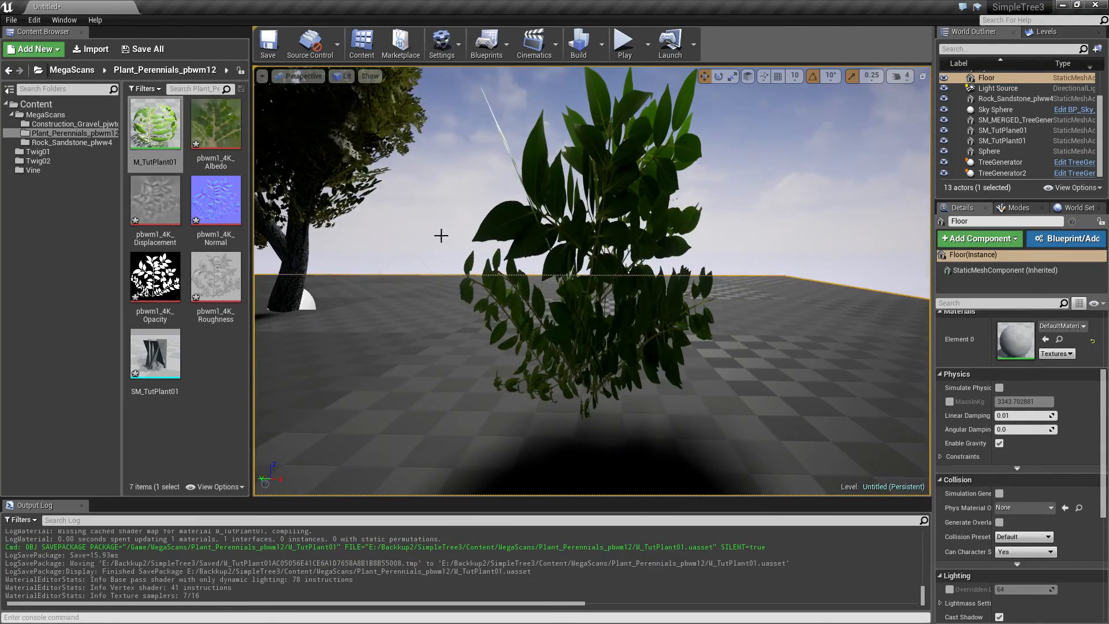
Step: Reopen M_TutPlant01, move the material output node away from the Multiply nodes, and line up the second Multiply beside the first
double_click(154, 127)
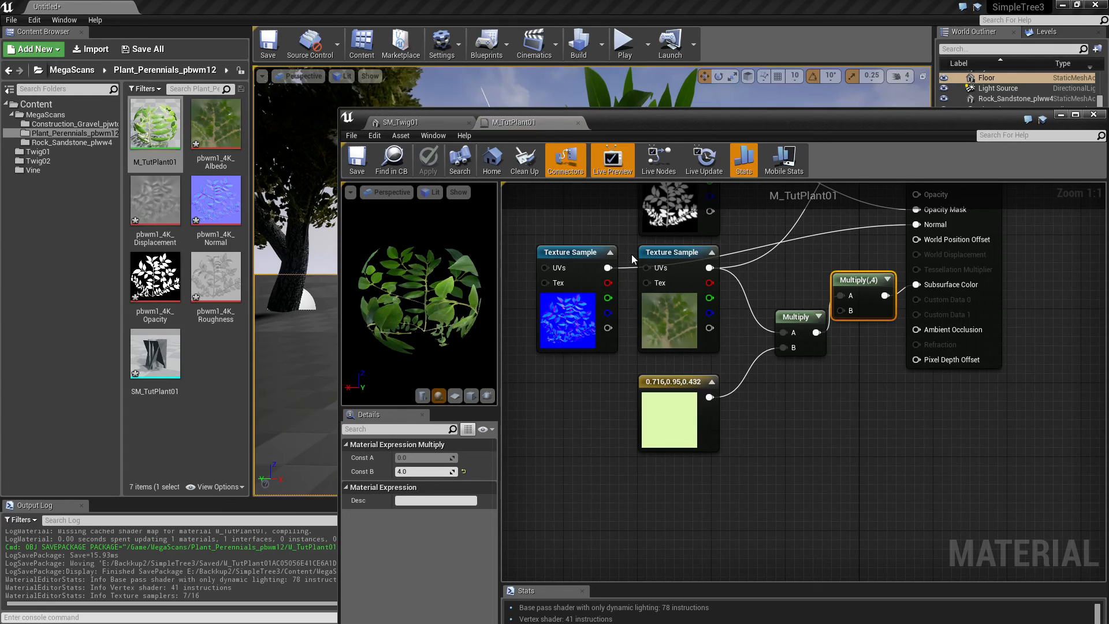
drag(632, 254, 844, 456)
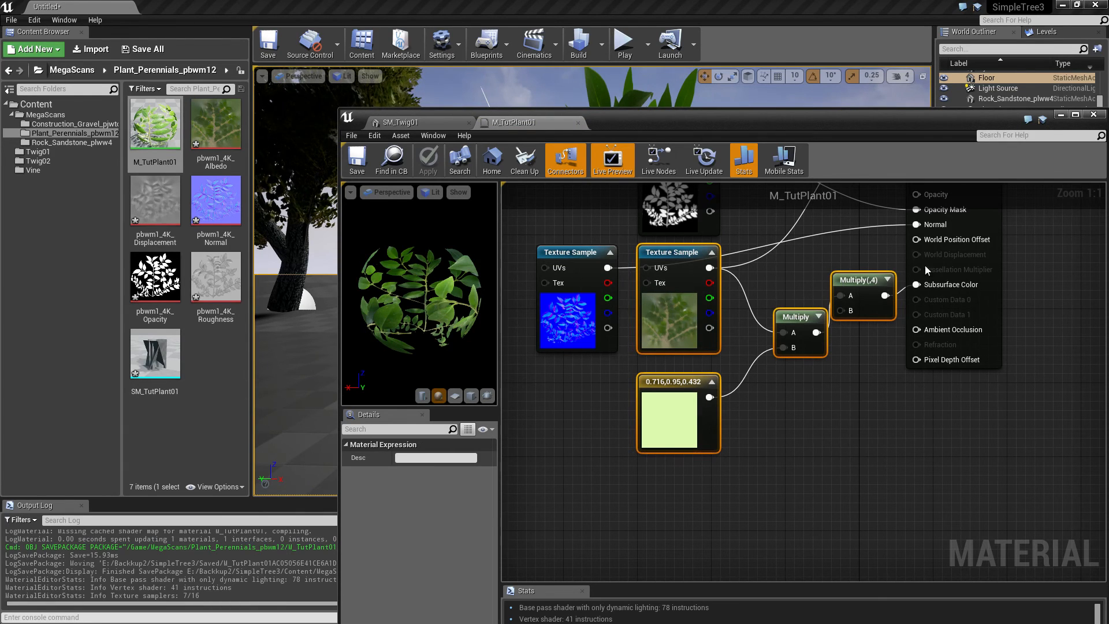
right_drag(828, 247, 714, 359)
drag(820, 220, 930, 219)
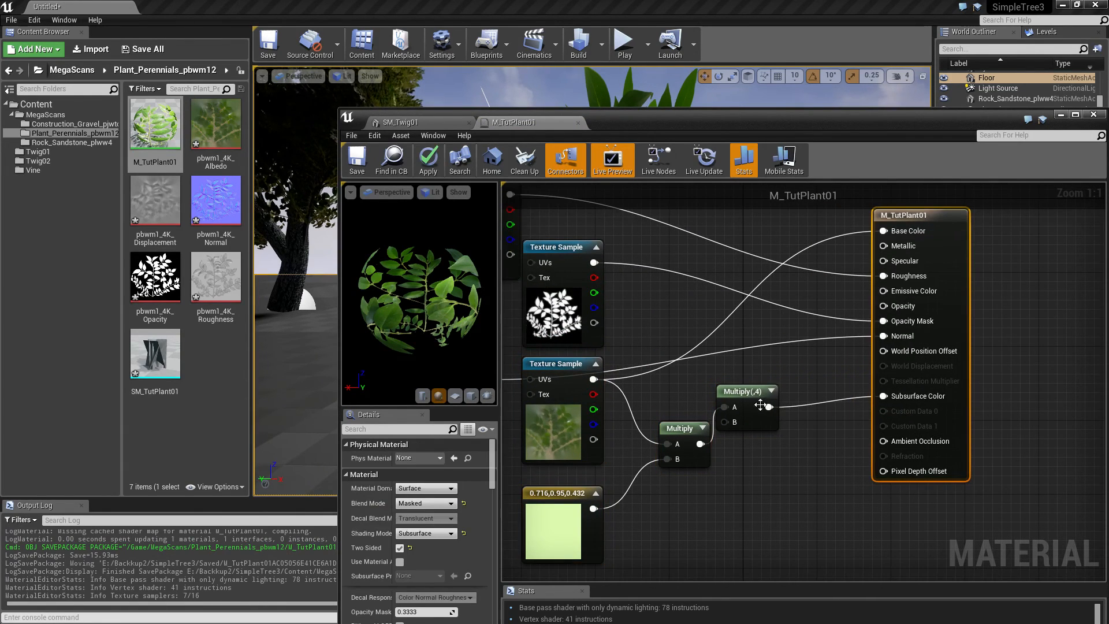
right_drag(729, 492, 777, 390)
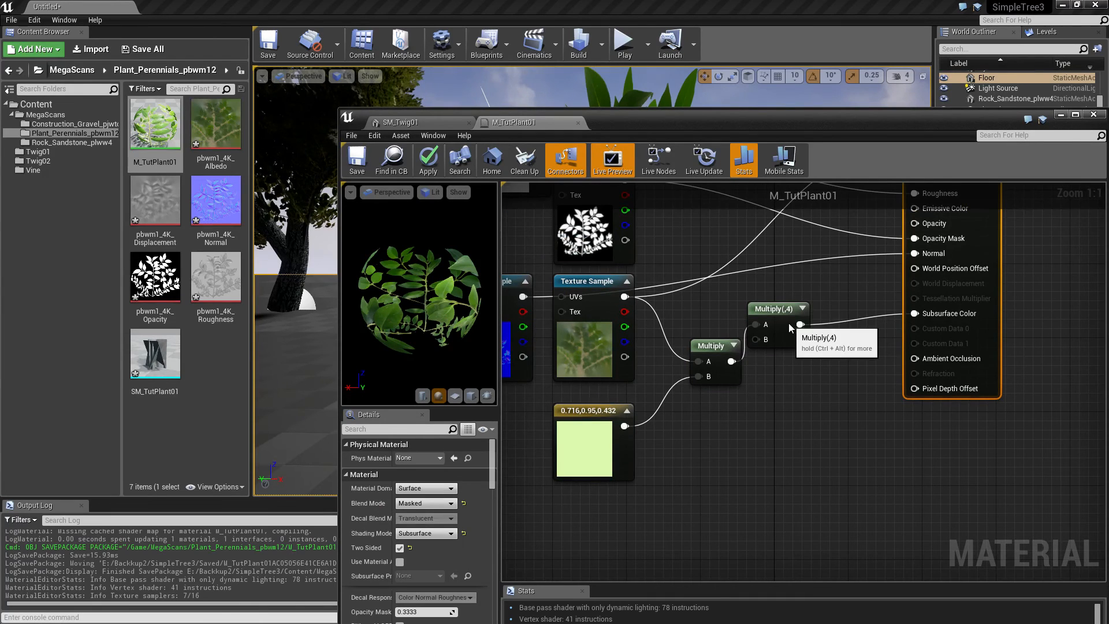
drag(791, 334, 810, 370)
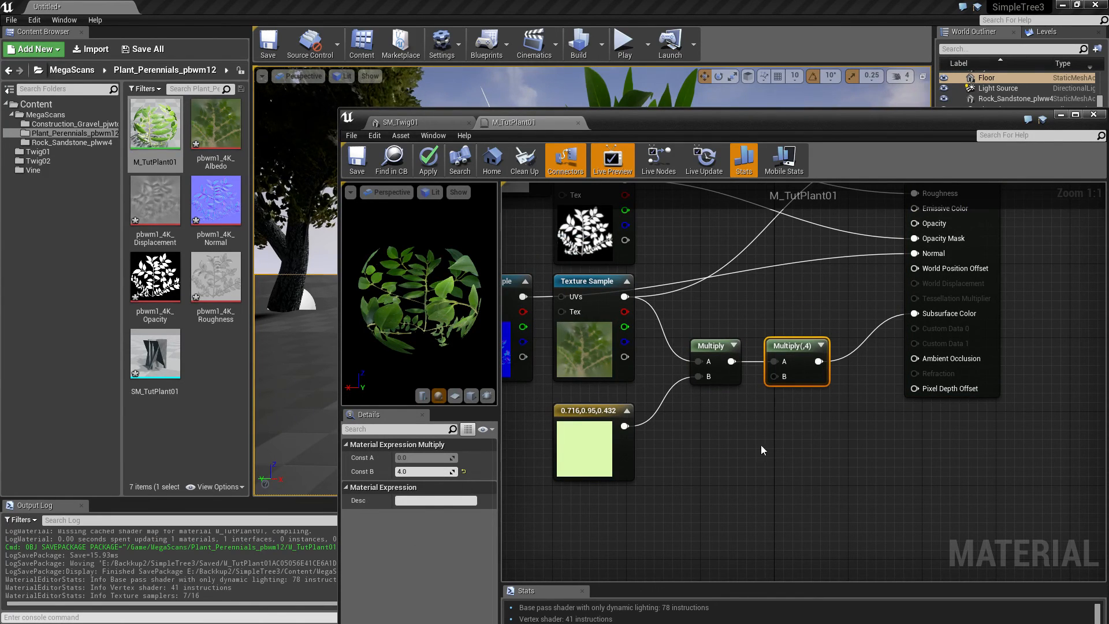
Step: Add a Constant node, feed it into the second Multiply's B input, and convert it to a parameter
click(723, 419)
drag(741, 439, 774, 376)
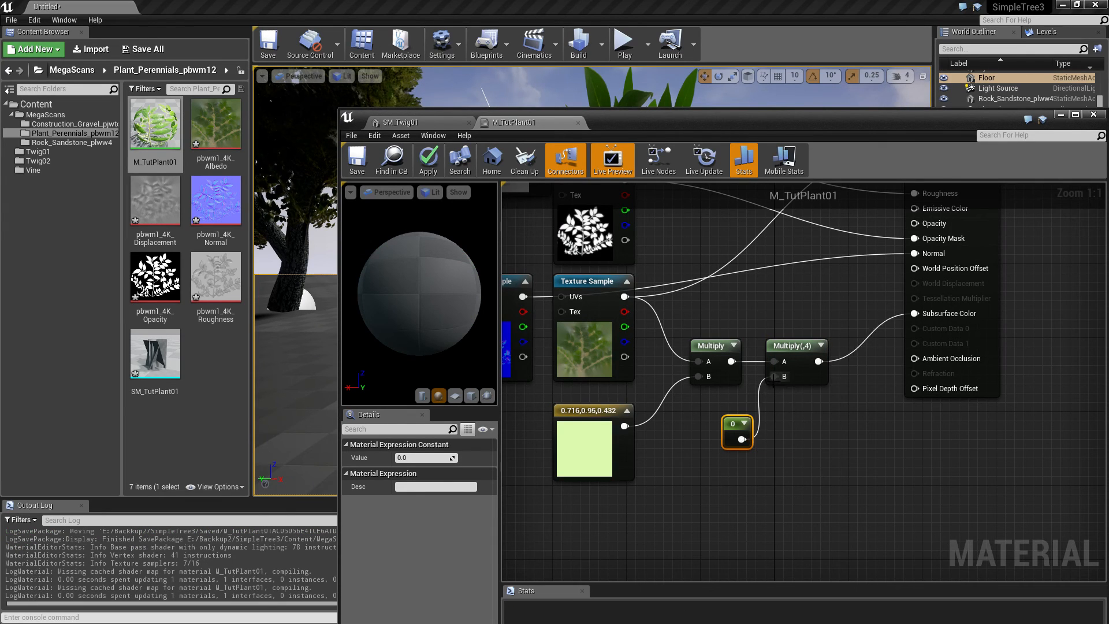
right_click(731, 425)
click(774, 437)
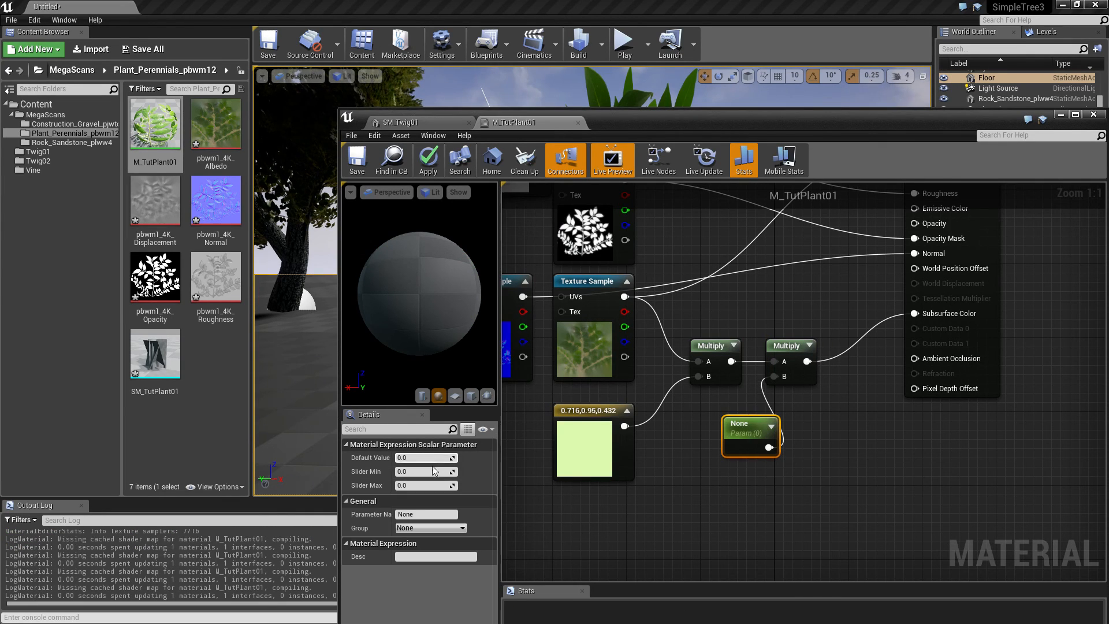
Step: Name the scalar parameter SSS Power, place it below the first Multiply, and save the material
click(421, 514)
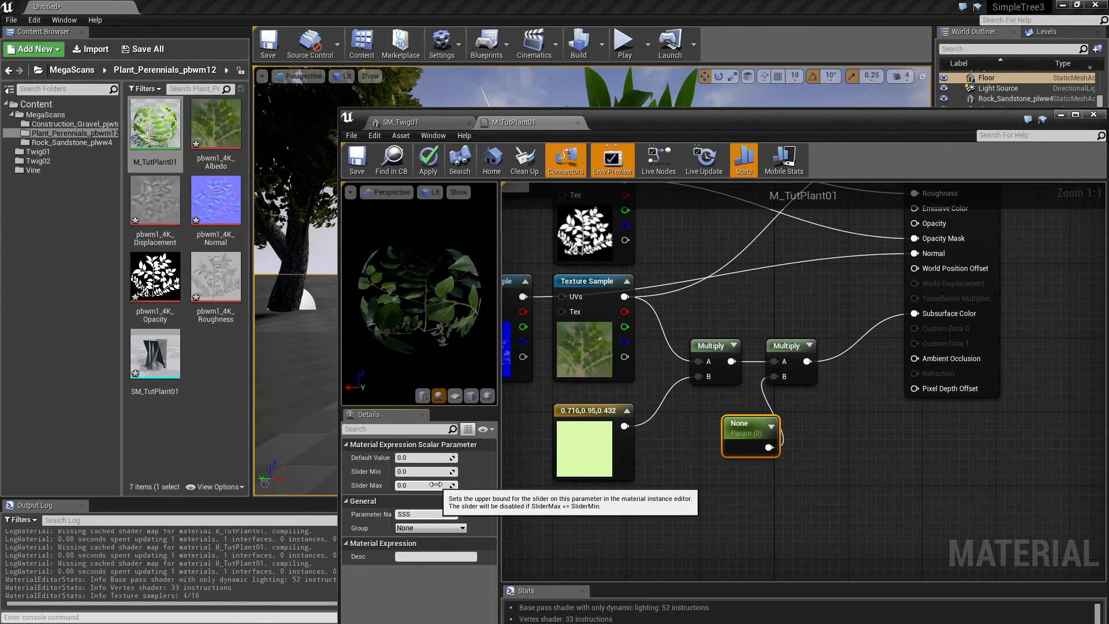
key(Return)
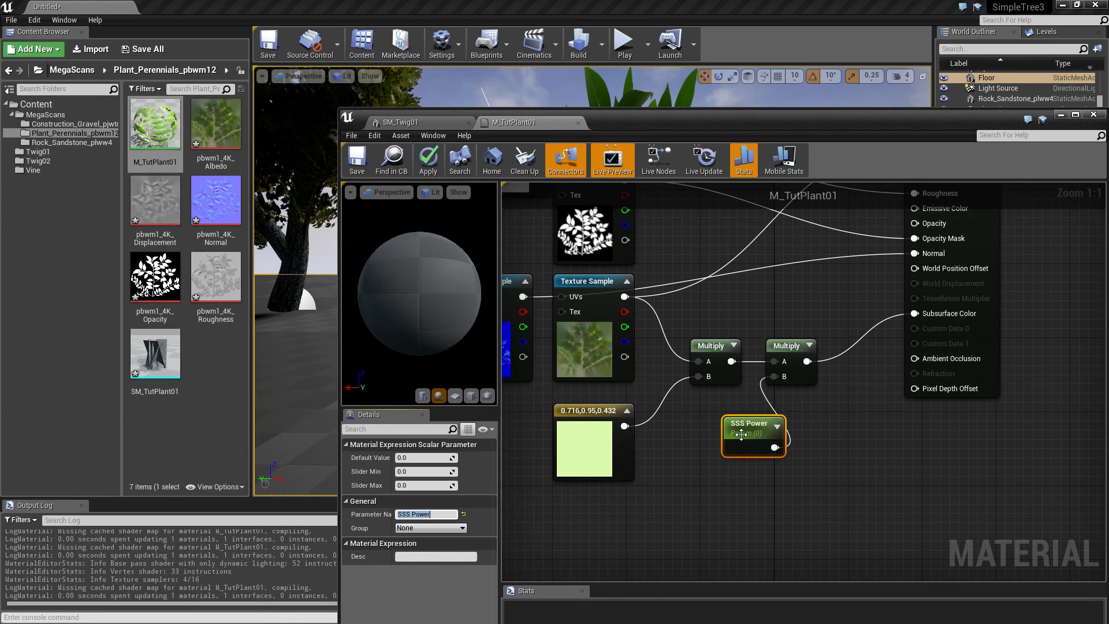
drag(741, 434, 710, 421)
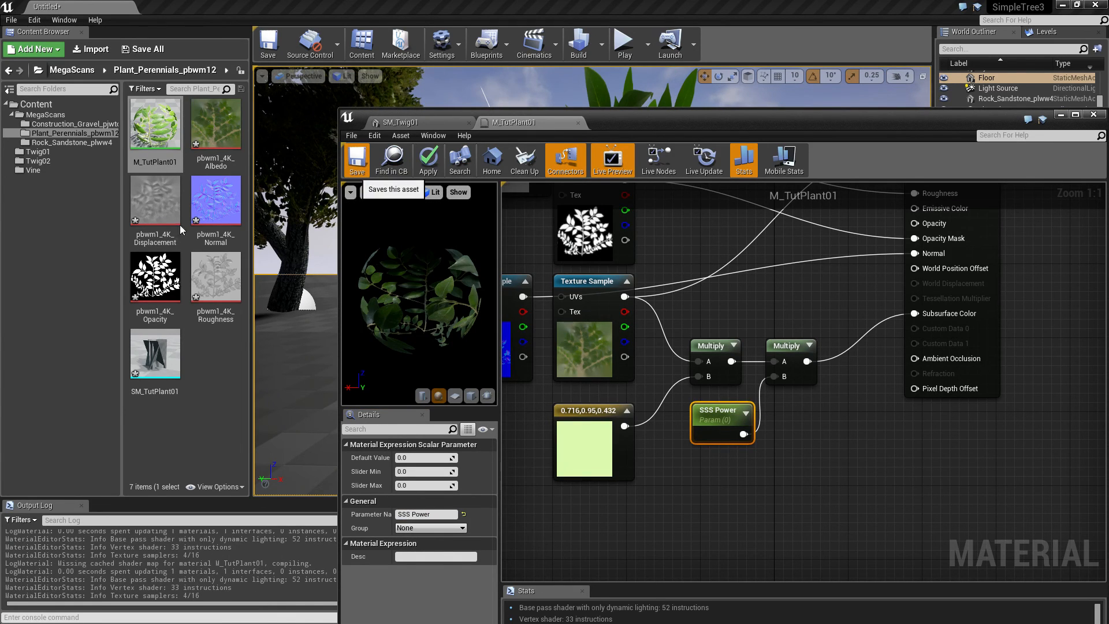
Step: Create the material instance M_TutPlant01_Inst from M_TutPlant01 and apply it to the plant in the level
right_click(141, 133)
click(189, 148)
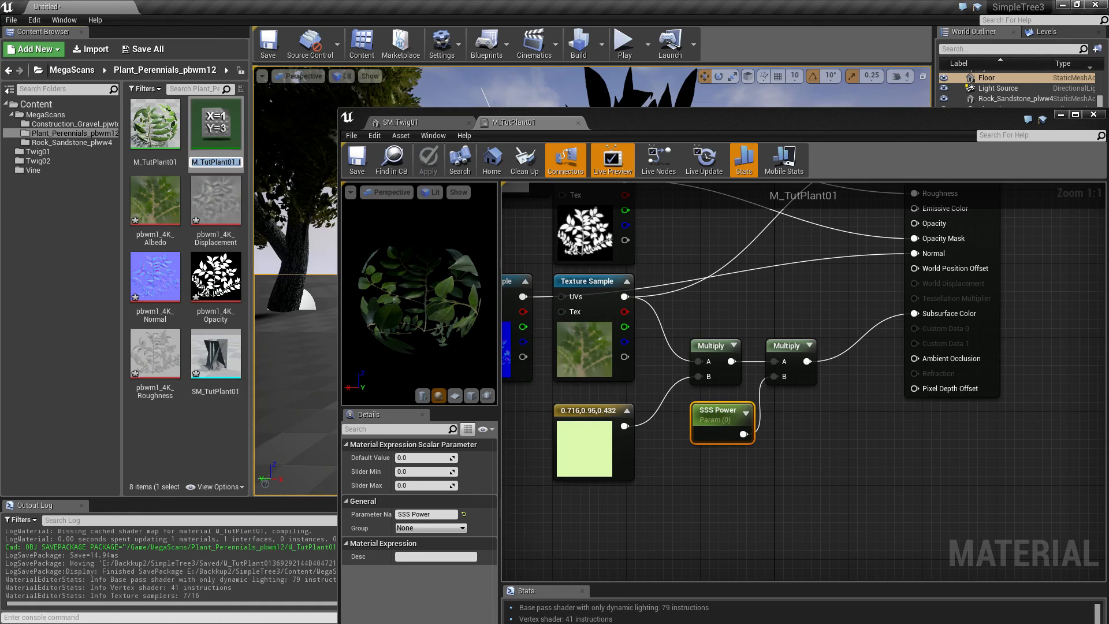
drag(697, 116, 386, 372)
click(203, 128)
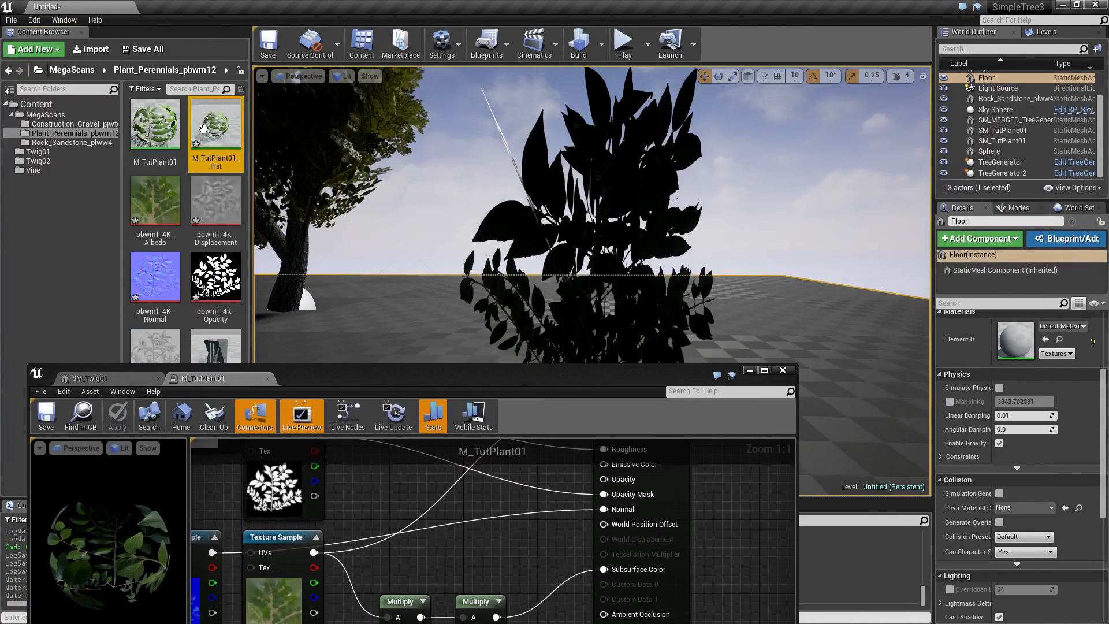
drag(201, 124, 604, 198)
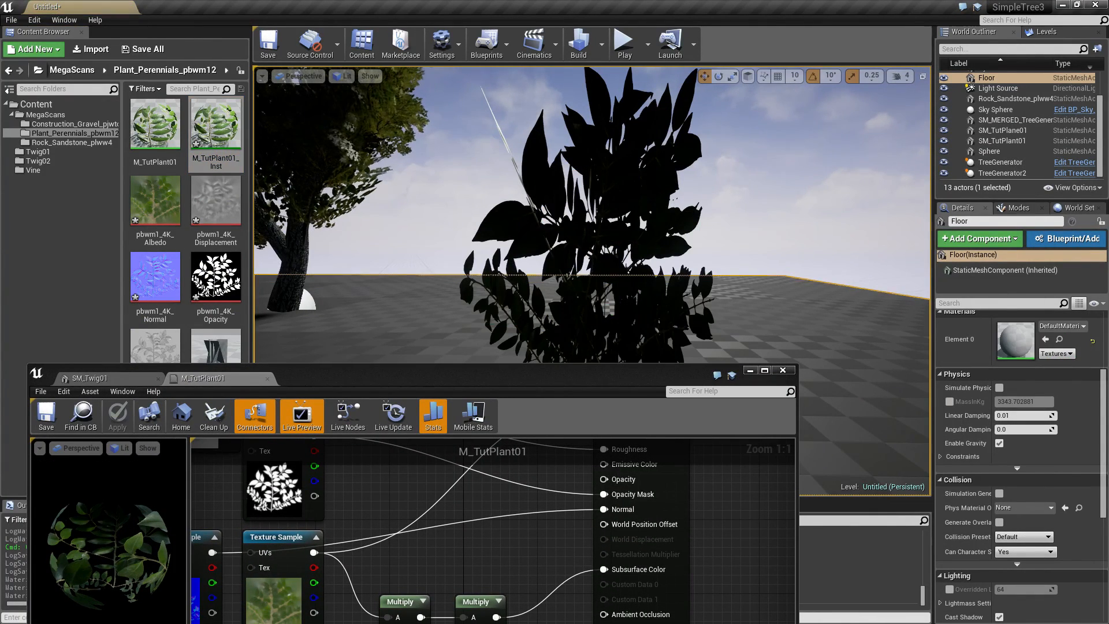
Step: Open M_TutPlant01_Inst, enable its SSS Power override, and tune it to about 1.17 against the plant's backlit leaves
right_drag(604, 197, 514, 247)
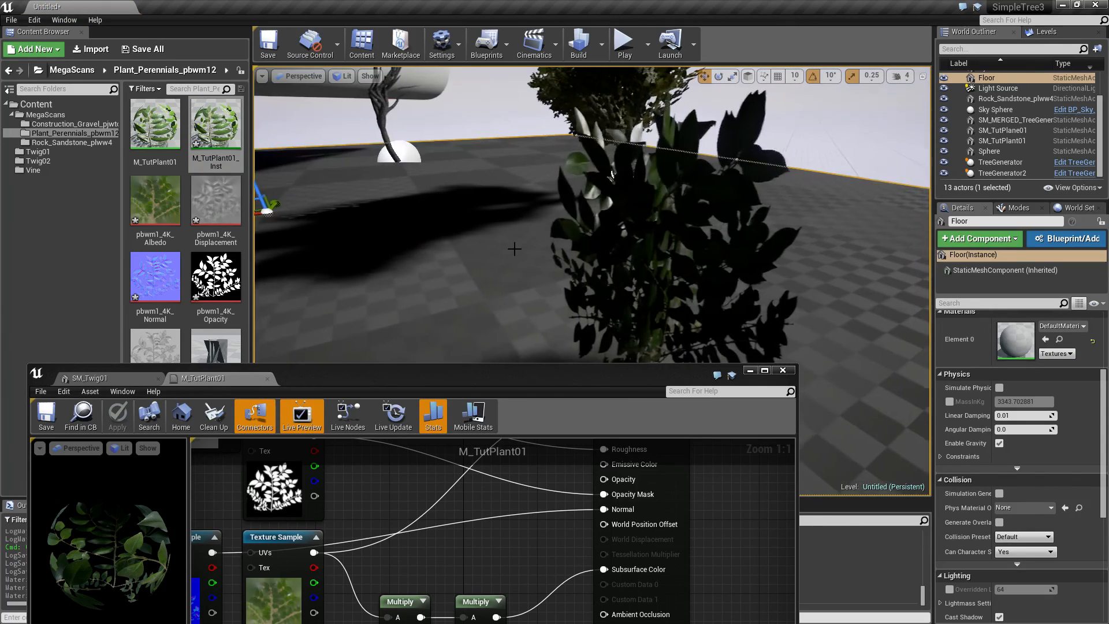
double_click(198, 128)
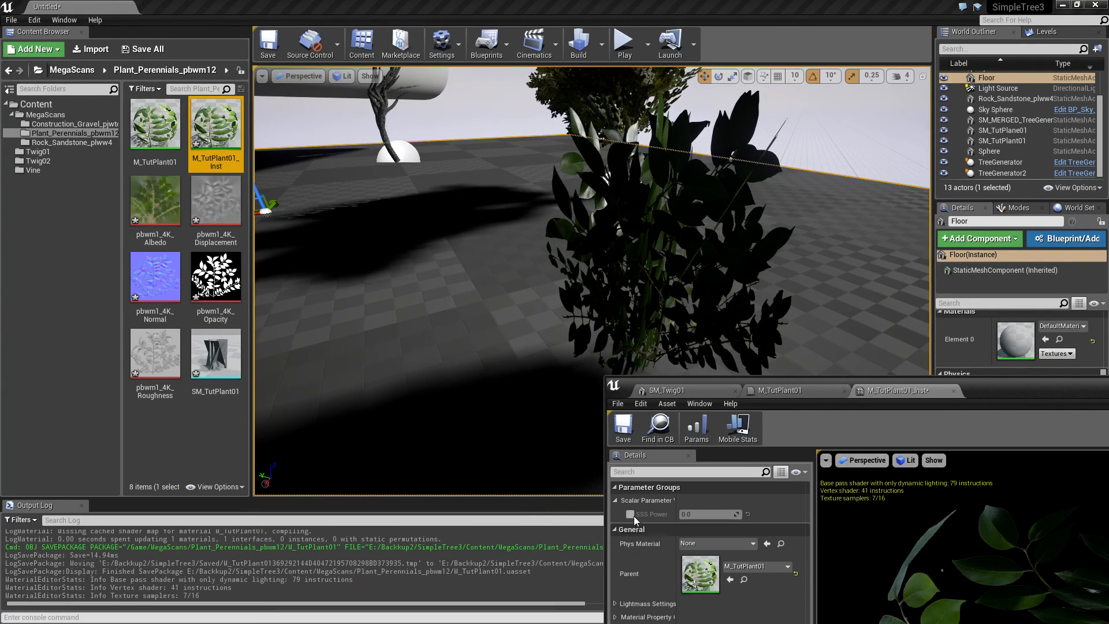
click(630, 514)
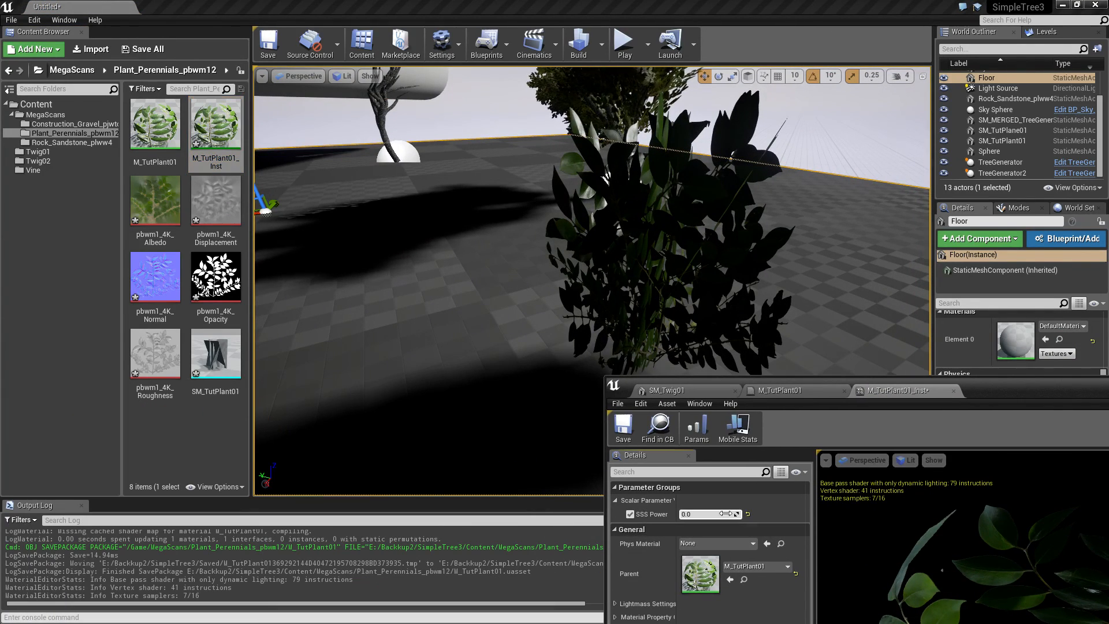
mouse_move(706, 514)
mouse_down()
mouse_move(736, 514)
mouse_move(722, 514)
mouse_up()
right_drag(587, 231, 653, 103)
key(w)
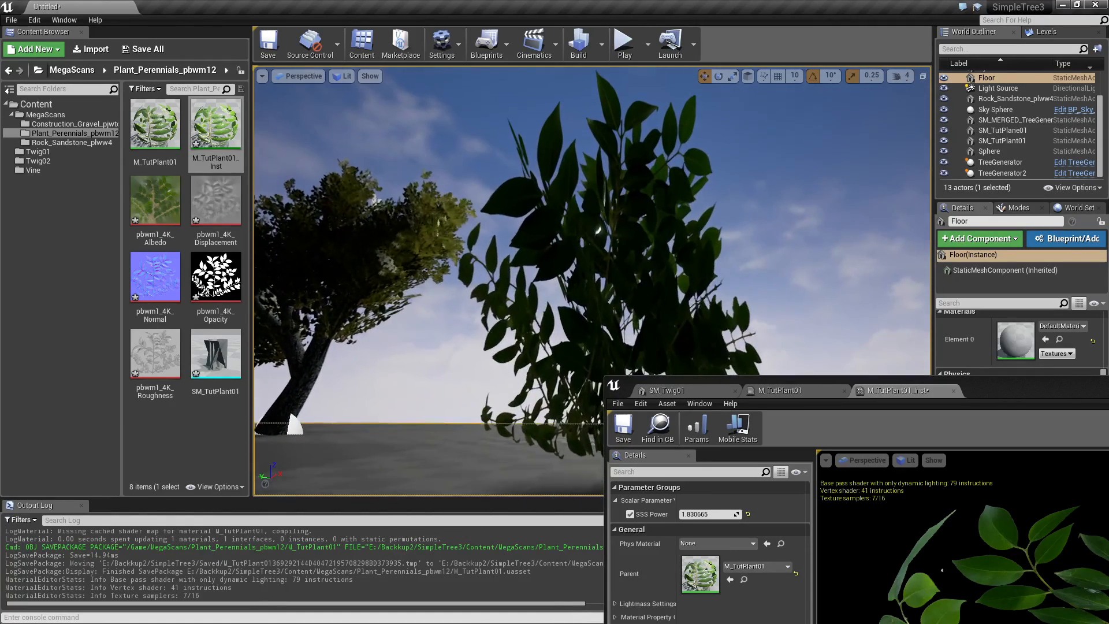
drag(732, 513, 705, 514)
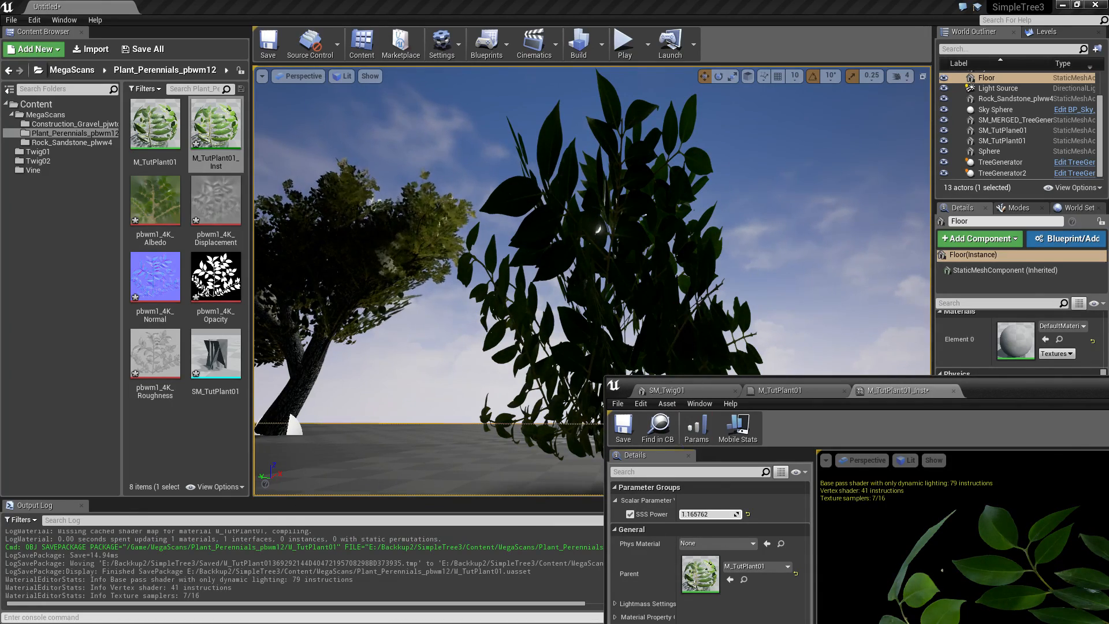
Step: Close the M_TutPlant01_Inst, M_TutPlant01 and SM_Twig01 editors to return to the full level view
right_drag(705, 231, 439, 243)
click(369, 160)
right_drag(398, 307, 375, 334)
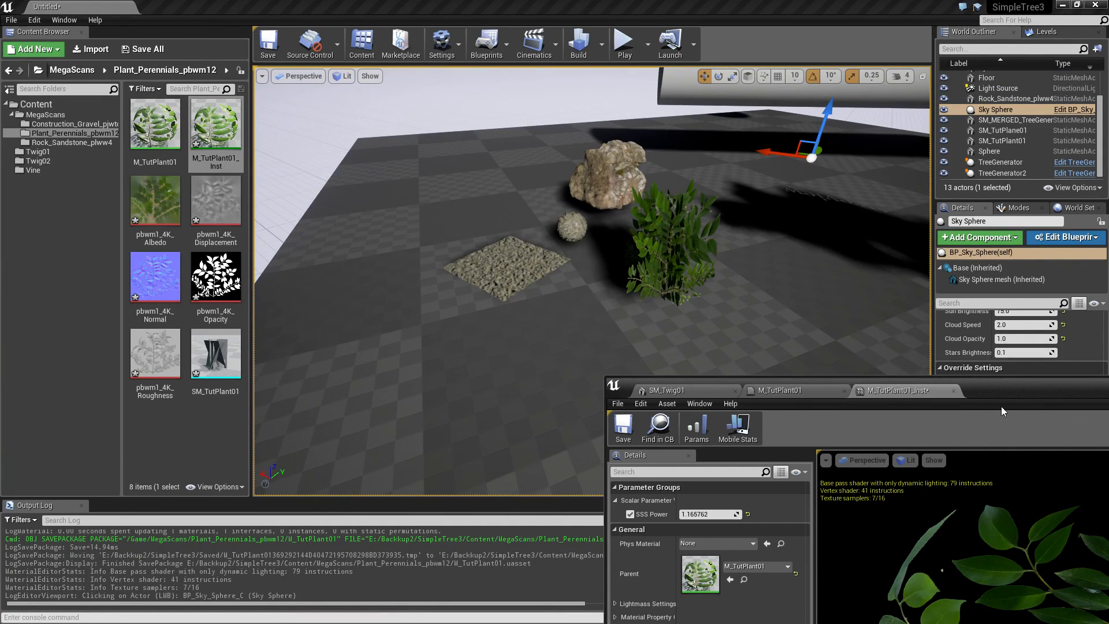
drag(1000, 407, 589, 60)
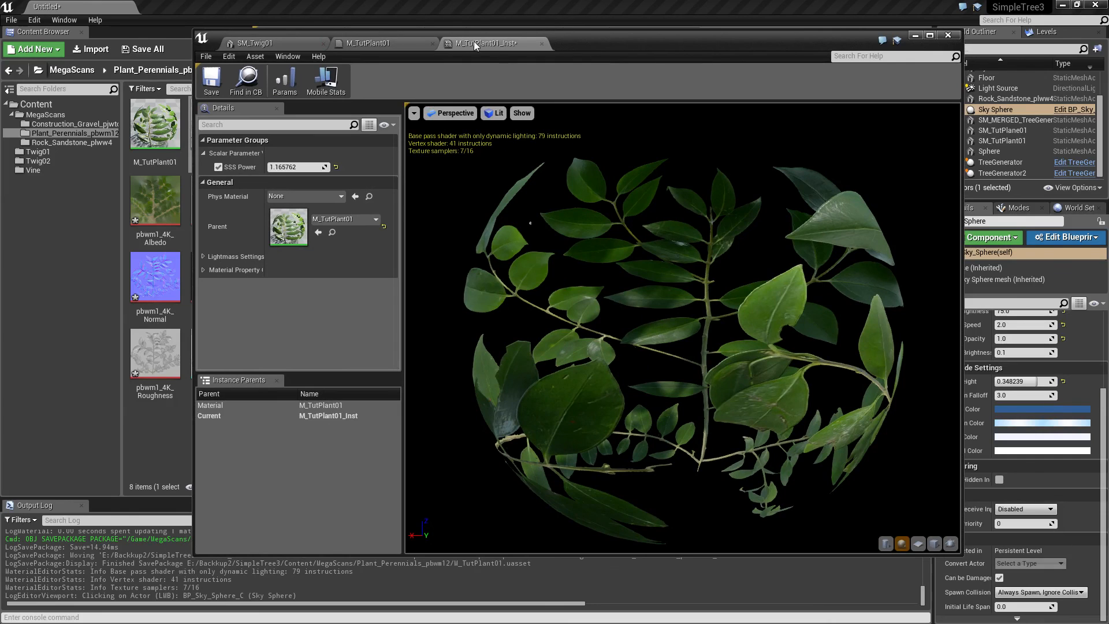
click(538, 44)
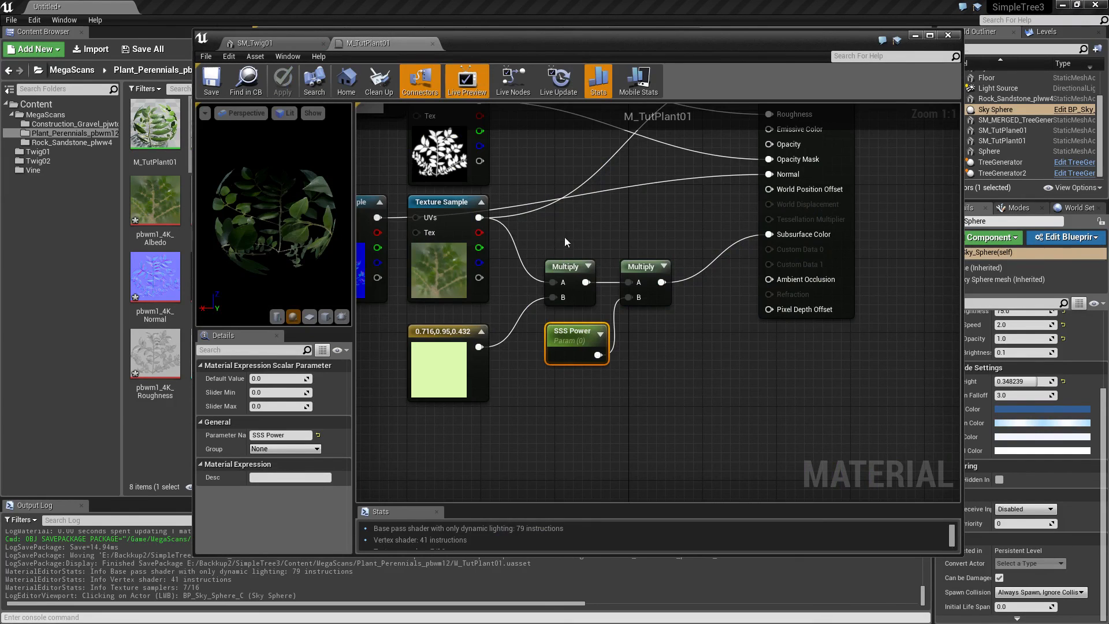
right_drag(577, 220, 771, 366)
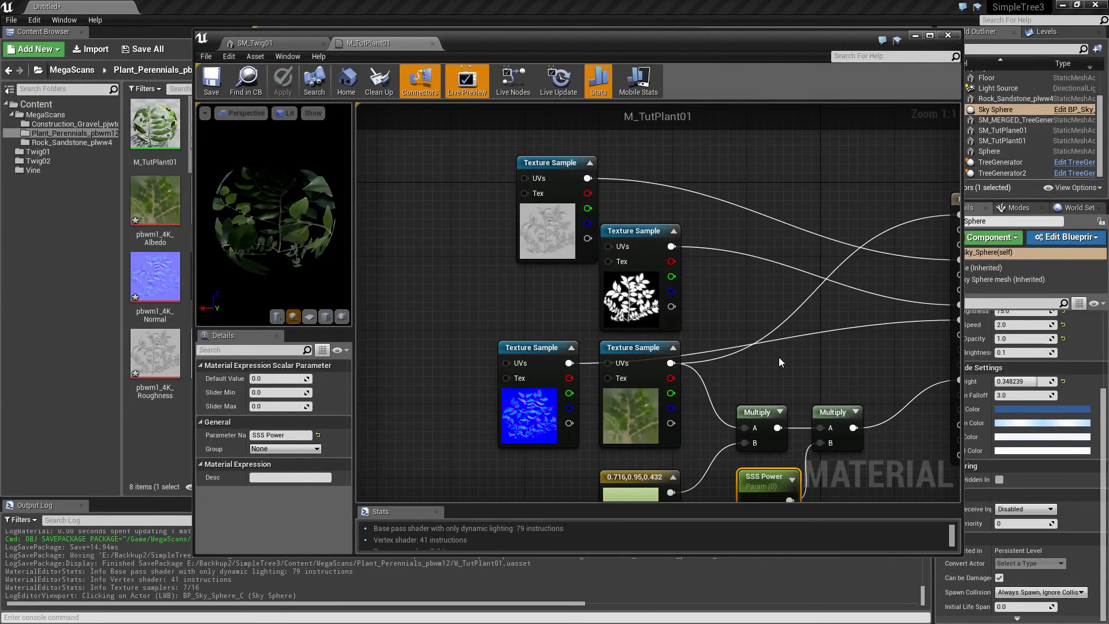
click(432, 44)
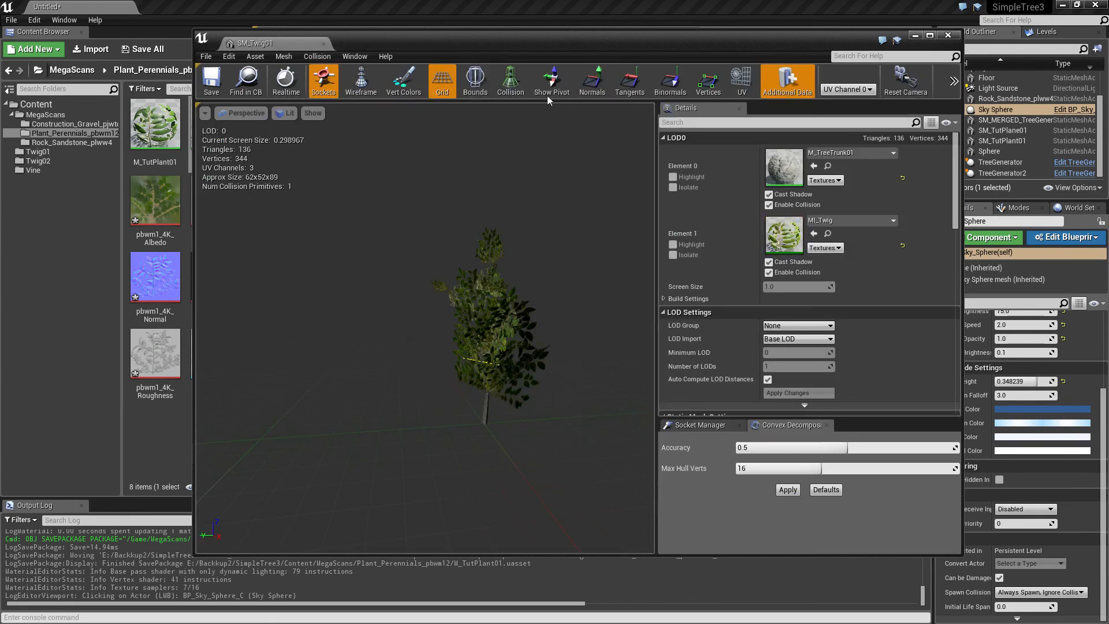
click(323, 43)
Step: Fly around the level and examine the plant, rock, gravel patch and tree together from a distance
right_drag(486, 343, 527, 337)
key(w)
key(e)
key(d)
key(a)
key(d)
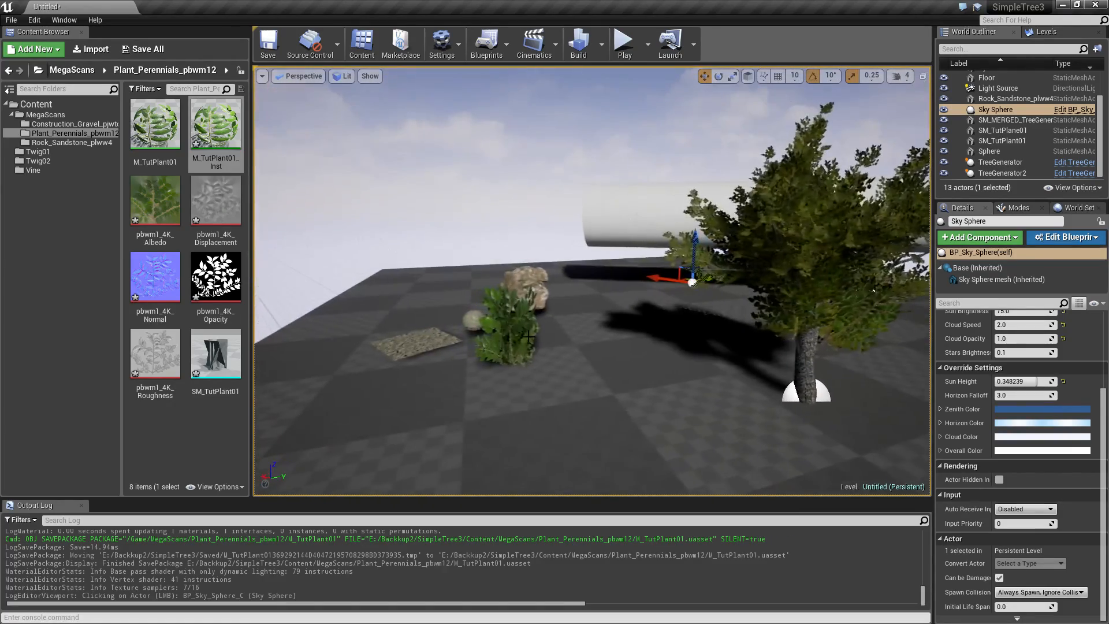